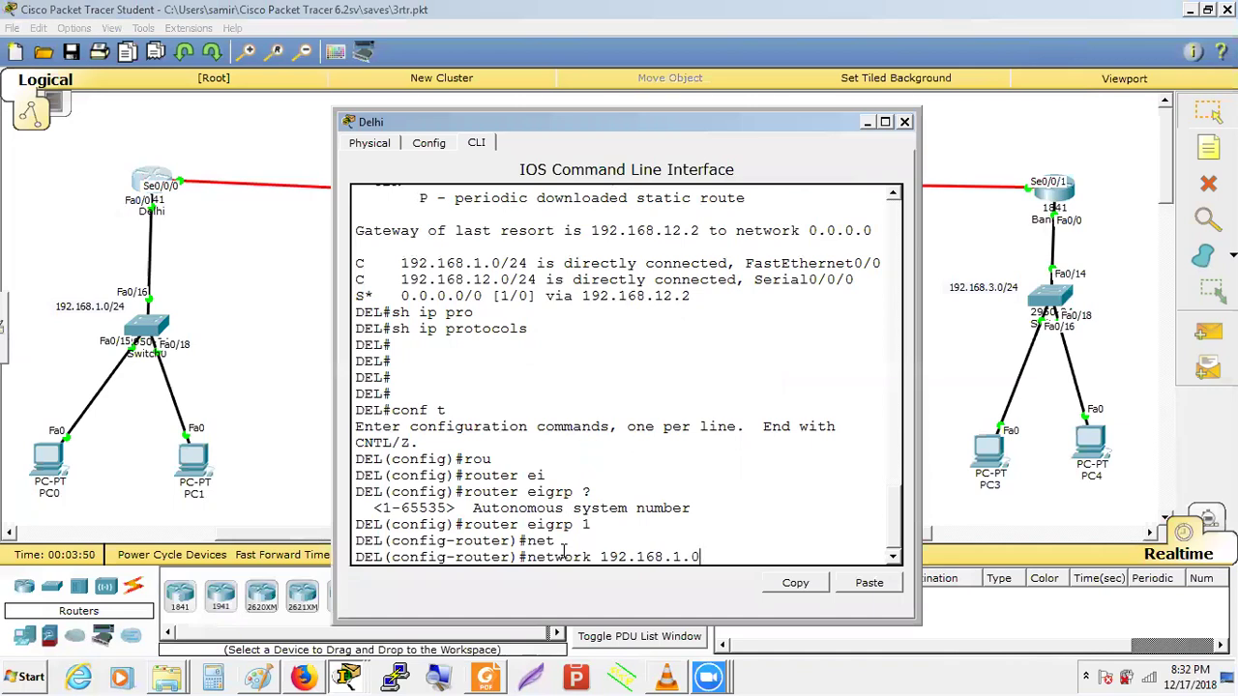
# Step: Show the available wildcard options, then advertise network 192.168.1.0 with wildcard 0.0.0.255 in EIGRP 1 on the Delhi router
pyautogui.write('?')
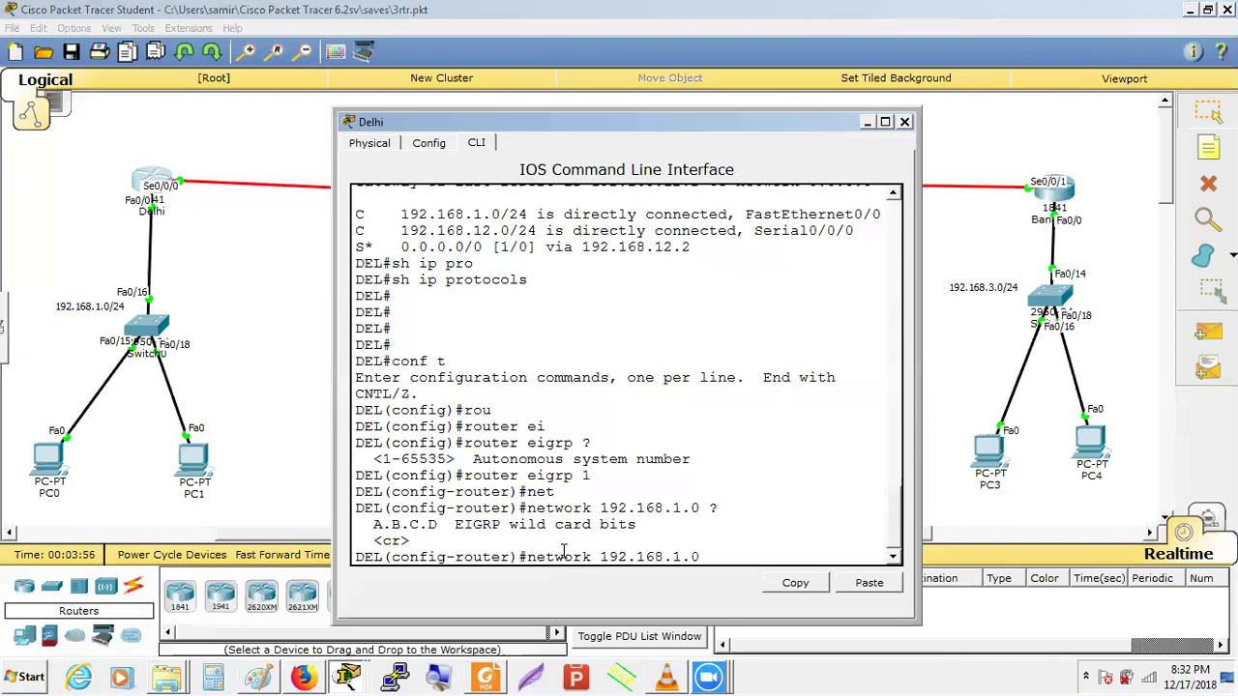
pyautogui.write('0.0.0.255')
pyautogui.press('Return')
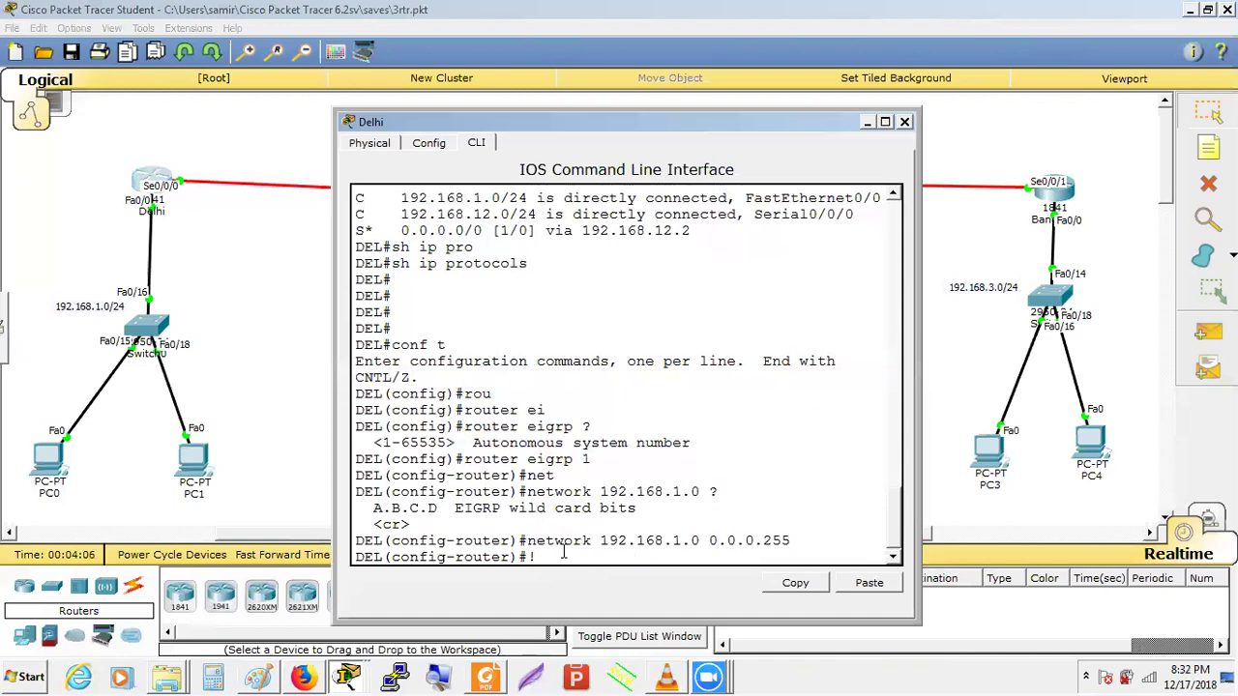
# Step: Switch to Paint and start a new blank drawing, discarding the existing sketch
pyautogui.hotkey('alt', 'Tab')
pyautogui.hotkey('alt', 'Tab')
pyautogui.hotkey('alt', 'Tab')
pyautogui.hotkey('alt', 'Tab')
pyautogui.hotkey('alt', 'Tab')
pyautogui.hotkey('alt', 'Tab')
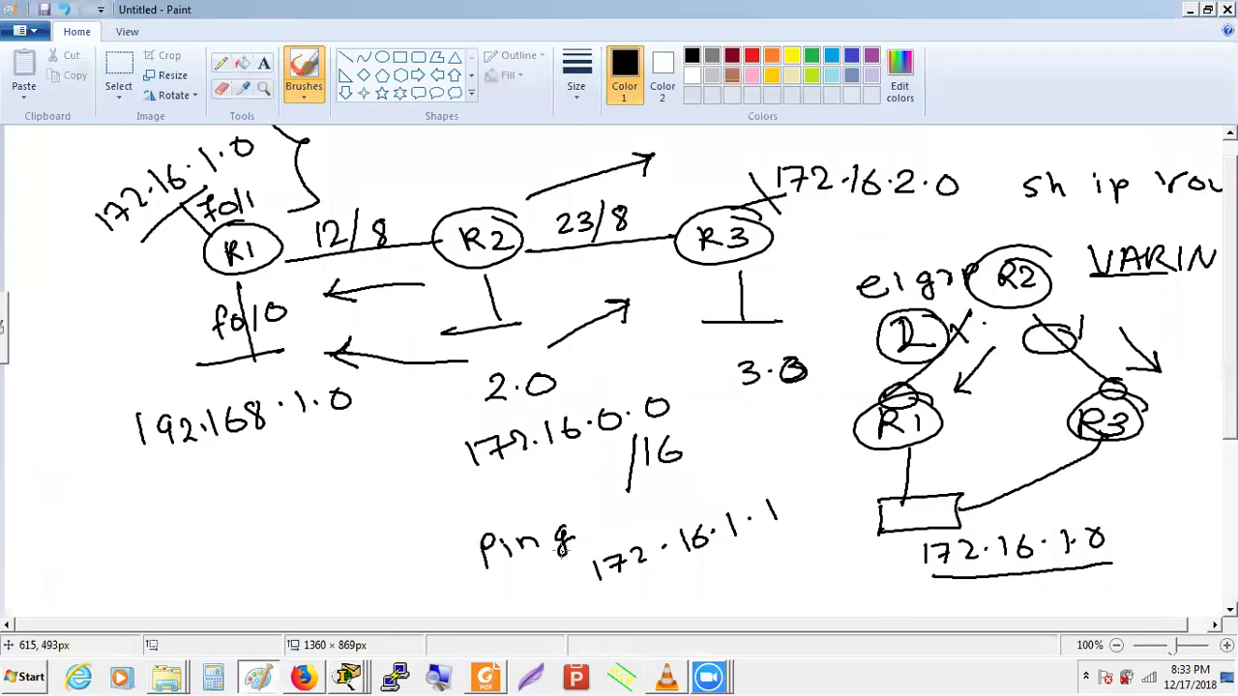
pyautogui.hotkey('ctrl', 'n')
pyautogui.press('n')
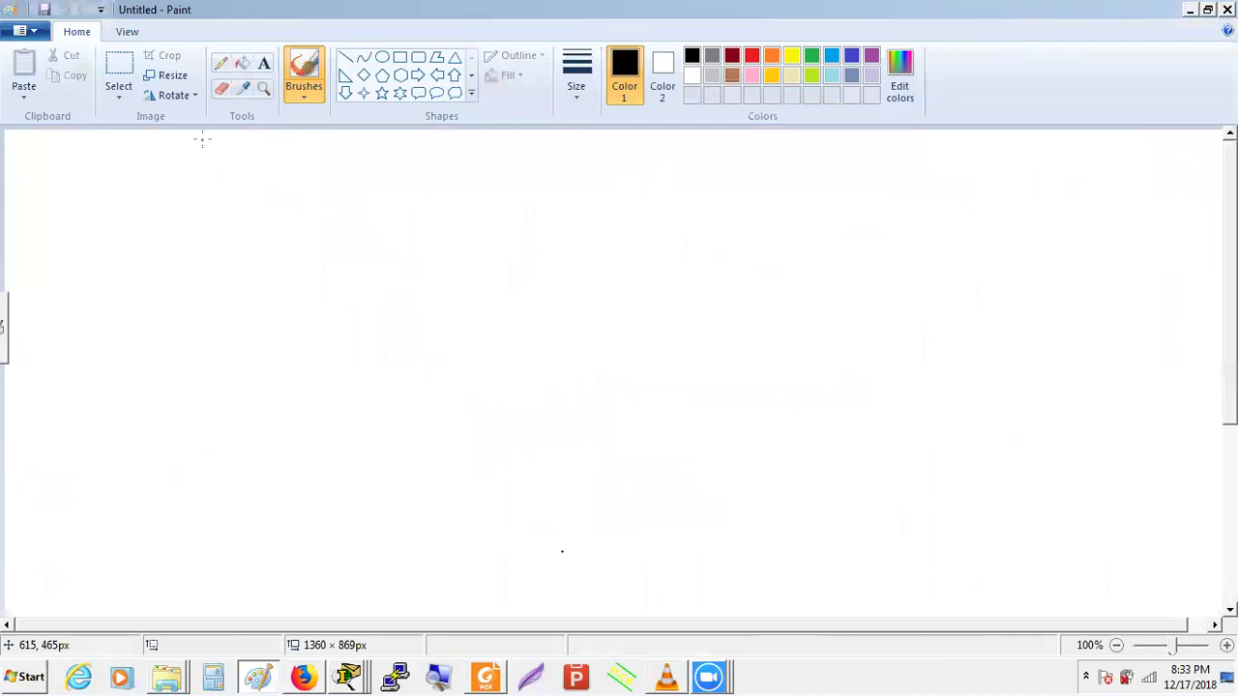
# Step: Handwrite the subnet mask 255.255.255.0 in black brush near the top of the canvas
pyautogui.moveTo(241, 131); pyautogui.dragTo(260, 159)
pyautogui.moveTo(259, 242)
pyautogui.mouseDown()
pyautogui.moveTo(259, 267)
pyautogui.moveTo(294, 269)
pyautogui.mouseUp()
pyautogui.moveTo(339, 234); pyautogui.dragTo(319, 260)
pyautogui.moveTo(385, 230); pyautogui.dragTo(363, 259)
pyautogui.click(419, 242)
pyautogui.moveTo(446, 237); pyautogui.dragTo(468, 259)
pyautogui.moveTo(513, 228); pyautogui.dragTo(497, 255)
pyautogui.click(571, 242)
pyautogui.moveTo(557, 226)
pyautogui.mouseDown()
pyautogui.moveTo(547, 253)
pyautogui.moveTo(570, 240)
pyautogui.moveTo(619, 257)
pyautogui.mouseUp()
pyautogui.moveTo(656, 232)
pyautogui.mouseDown()
pyautogui.moveTo(638, 257)
pyautogui.moveTo(669, 259)
pyautogui.mouseUp()
pyautogui.click(713, 248)
pyautogui.moveTo(764, 232)
pyautogui.mouseDown()
pyautogui.moveTo(776, 236)
pyautogui.moveTo(752, 231)
pyautogui.mouseUp()
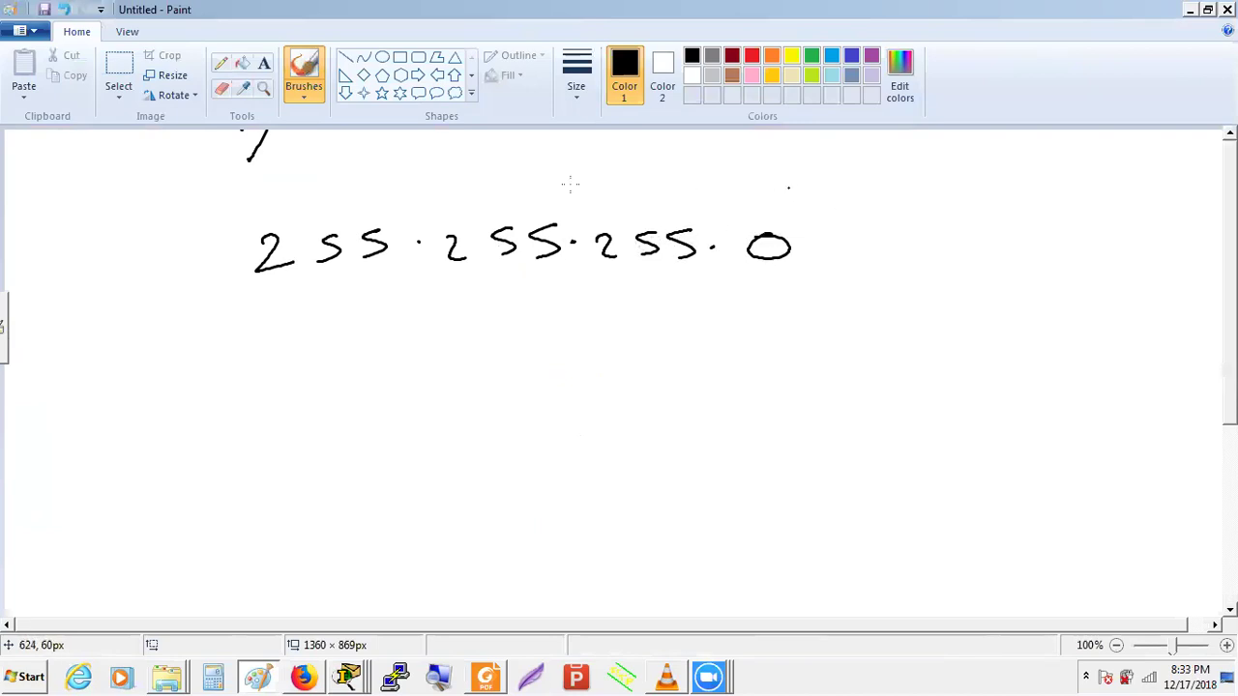
# Step: Handwrite 255.255.255.255 directly above the subnet mask
pyautogui.moveTo(254, 182); pyautogui.dragTo(294, 199)
pyautogui.moveTo(348, 166); pyautogui.dragTo(331, 193)
pyautogui.click(396, 180)
pyautogui.moveTo(442, 174)
pyautogui.mouseDown()
pyautogui.moveTo(470, 195)
pyautogui.moveTo(495, 185)
pyautogui.mouseUp()
pyautogui.moveTo(538, 160)
pyautogui.mouseDown()
pyautogui.moveTo(518, 166)
pyautogui.moveTo(514, 190)
pyautogui.moveTo(639, 193)
pyautogui.mouseUp()
pyautogui.click(557, 176)
pyautogui.moveTo(695, 162)
pyautogui.mouseDown()
pyautogui.moveTo(679, 166)
pyautogui.moveTo(673, 194)
pyautogui.mouseUp()
pyautogui.click(720, 178)
pyautogui.moveTo(734, 168); pyautogui.dragTo(762, 190)
pyautogui.moveTo(801, 169)
pyautogui.mouseDown()
pyautogui.moveTo(784, 168)
pyautogui.moveTo(776, 191)
pyautogui.mouseUp()
pyautogui.moveTo(822, 165); pyautogui.dragTo(802, 197)
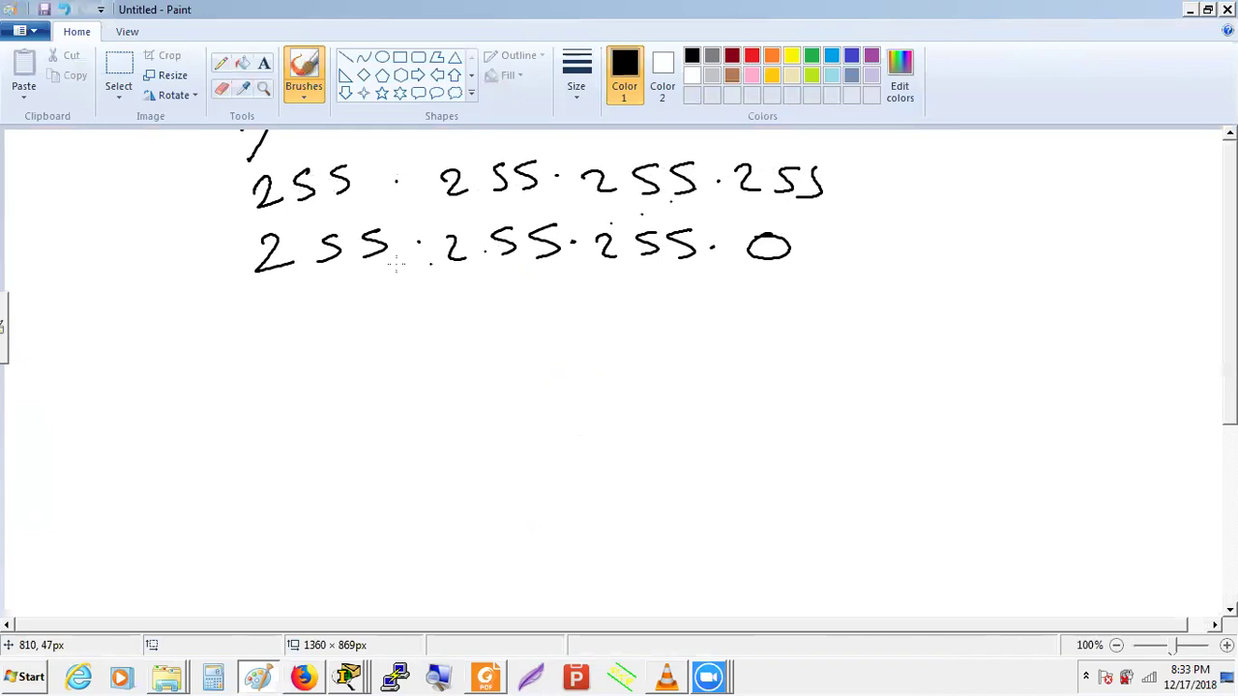
# Step: Draw a subtraction line under the two masks and handwrite the wildcard result 0.0.0.255 below it
pyautogui.moveTo(226, 314)
pyautogui.mouseDown()
pyautogui.moveTo(461, 278)
pyautogui.moveTo(830, 273)
pyautogui.mouseUp()
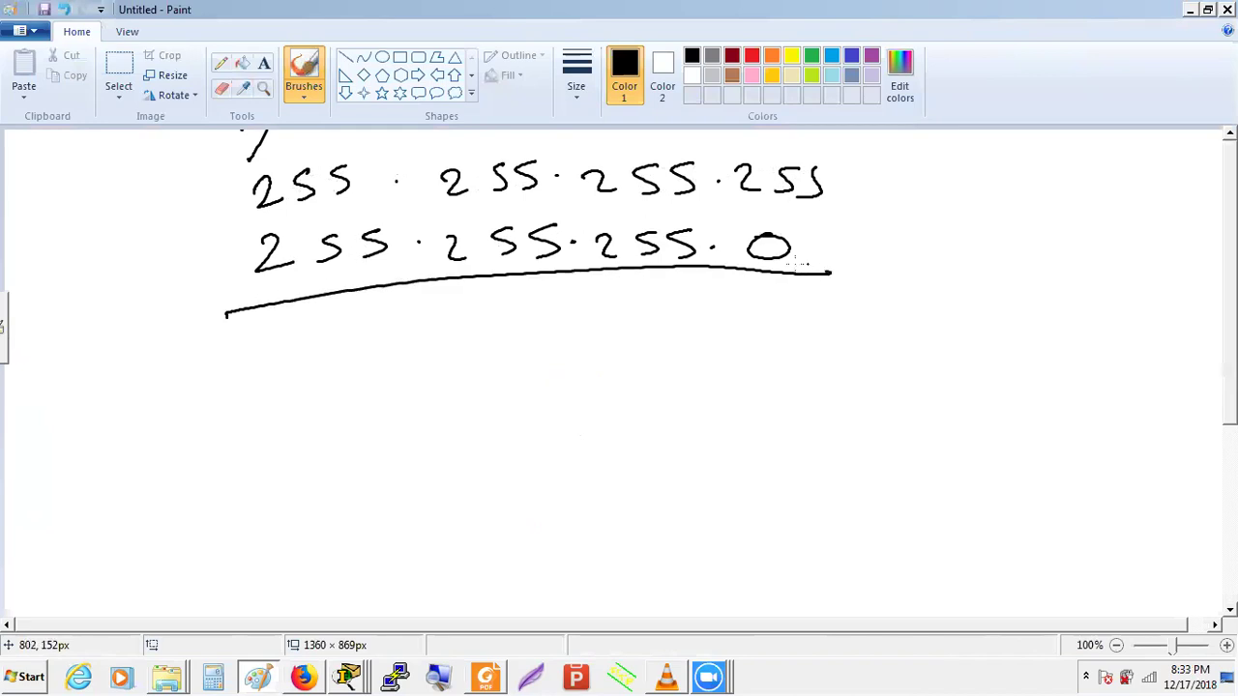
pyautogui.moveTo(745, 321); pyautogui.dragTo(788, 339)
pyautogui.moveTo(840, 308); pyautogui.dragTo(816, 339)
pyautogui.moveTo(669, 317)
pyautogui.mouseDown()
pyautogui.moveTo(646, 344)
pyautogui.moveTo(674, 324)
pyautogui.mouseUp()
pyautogui.moveTo(513, 330); pyautogui.dragTo(505, 332)
pyautogui.click(430, 355)
pyautogui.moveTo(359, 343); pyautogui.dragTo(364, 350)
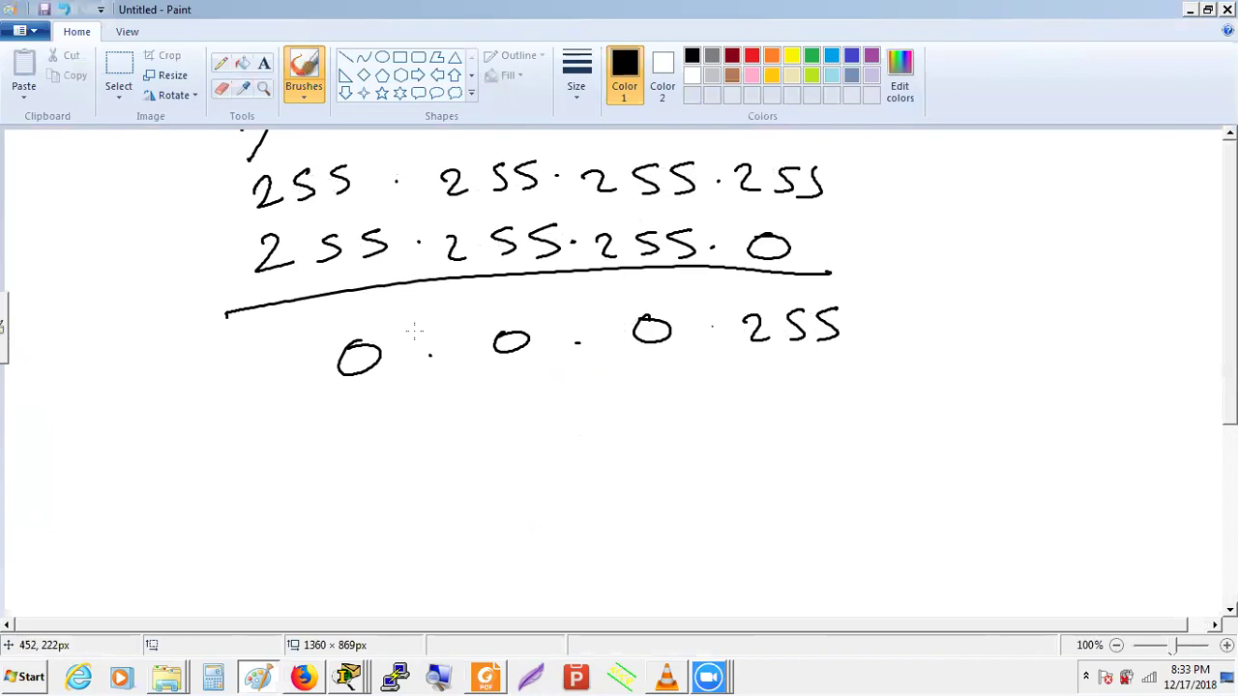
# Step: Switch to Packet Tracer, enter simulation mode with only EIGRP events visible, and advance the capture until the packet reaches PC0 and PC1
pyautogui.hotkey('alt', 'Tab')
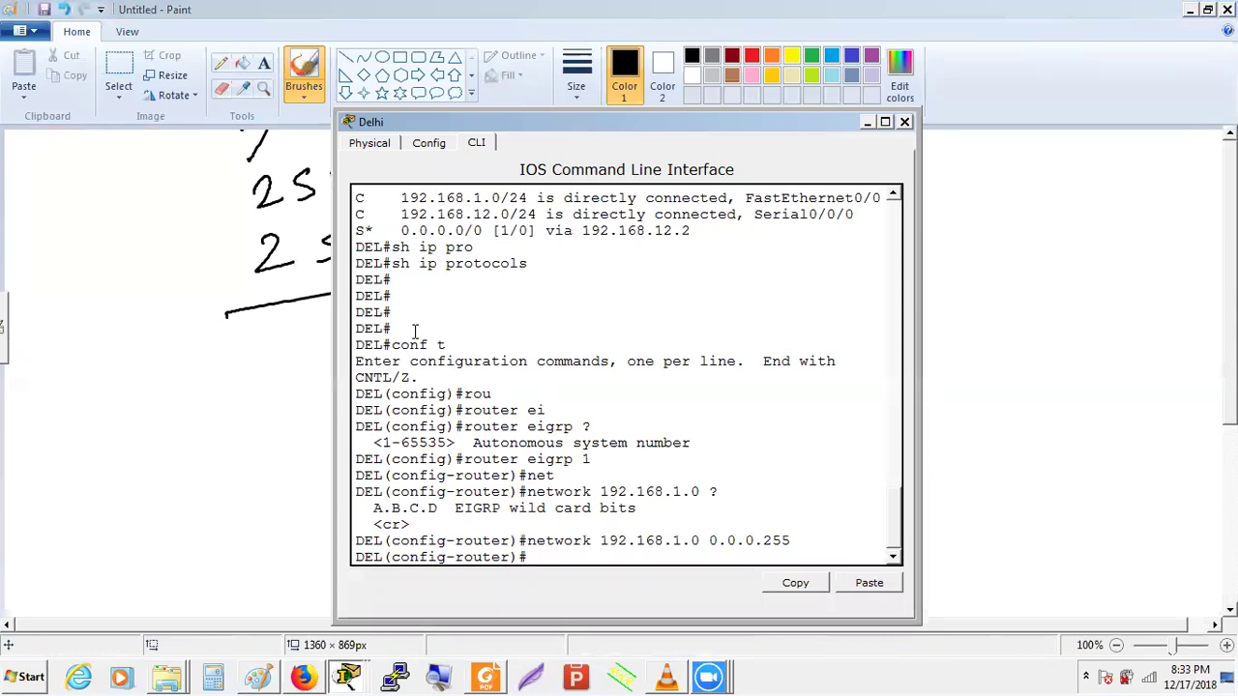
pyautogui.hotkey('alt', 'Tab')
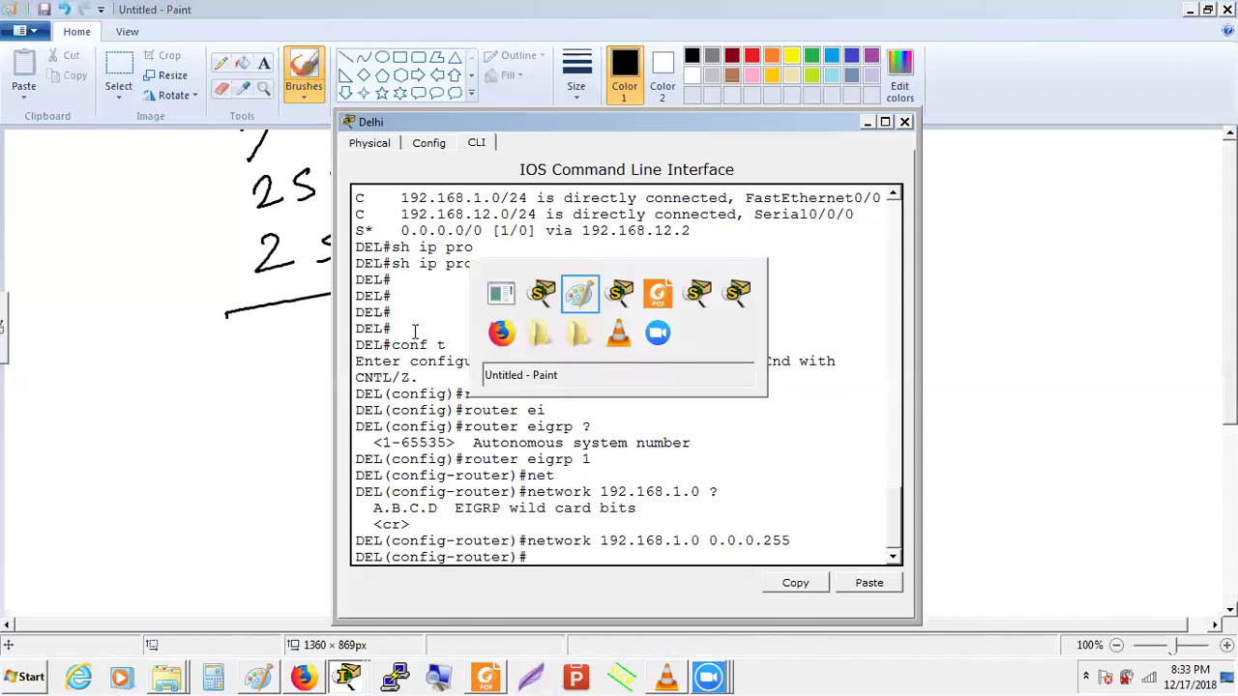
pyautogui.hotkey('alt', 'Tab')
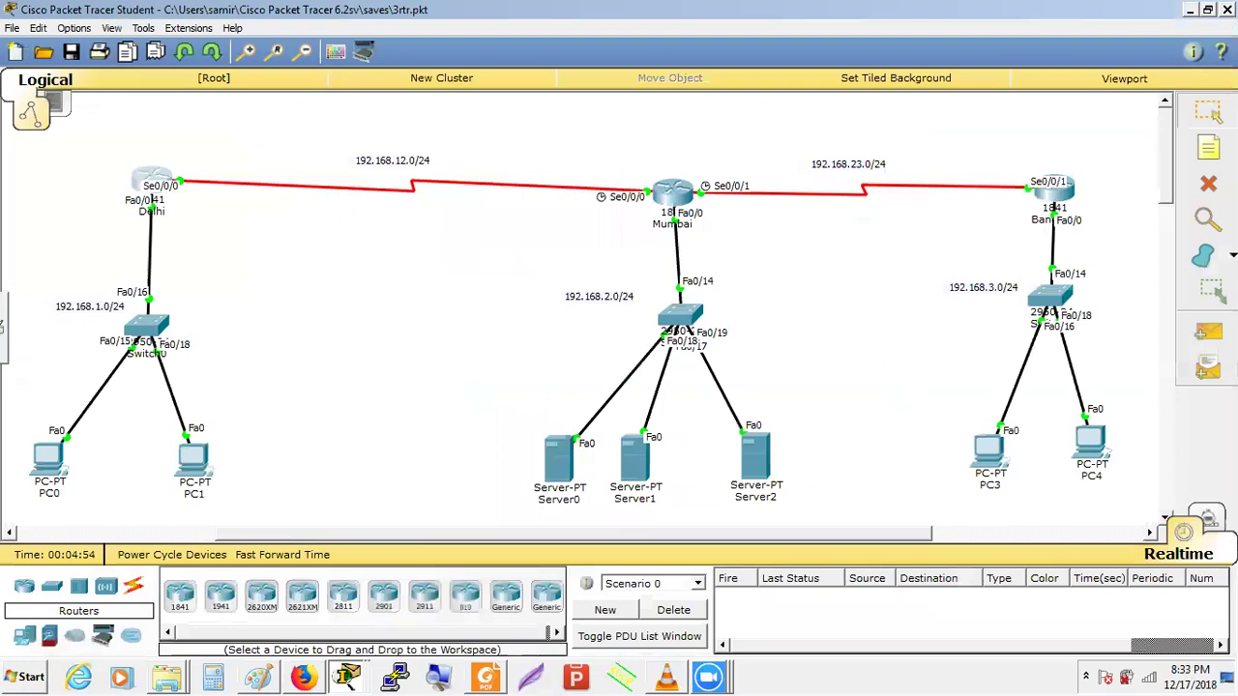
pyautogui.click(1206, 520)
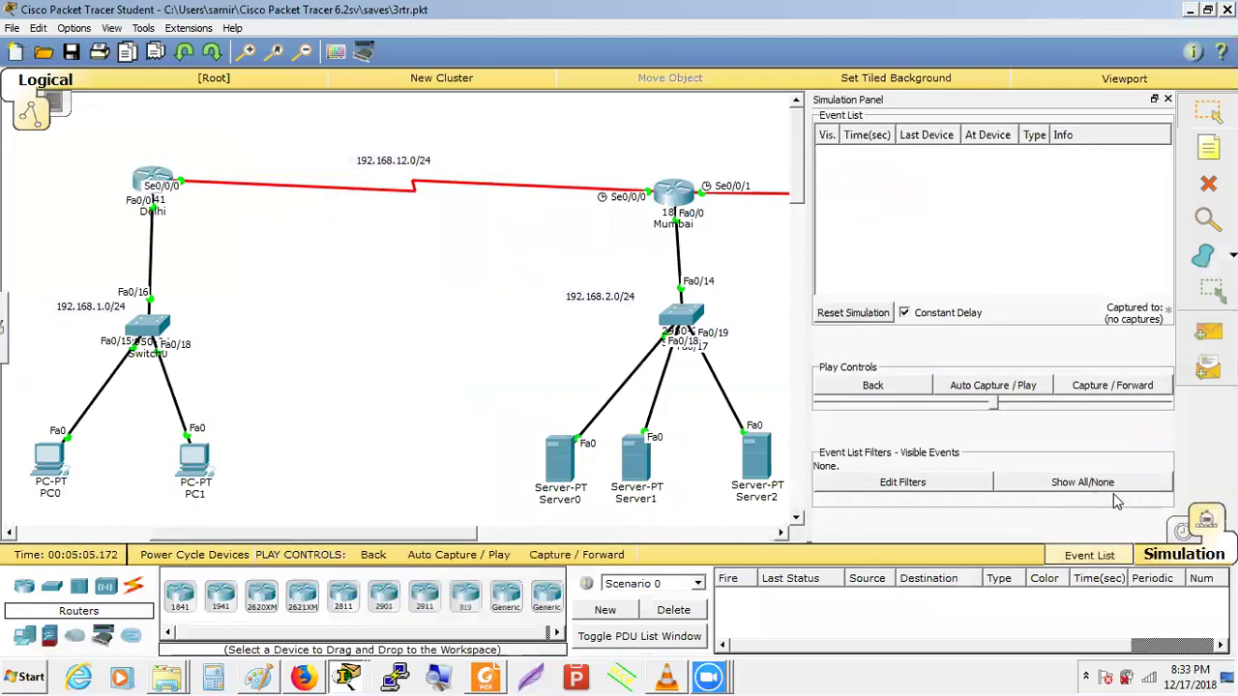
pyautogui.click(945, 495)
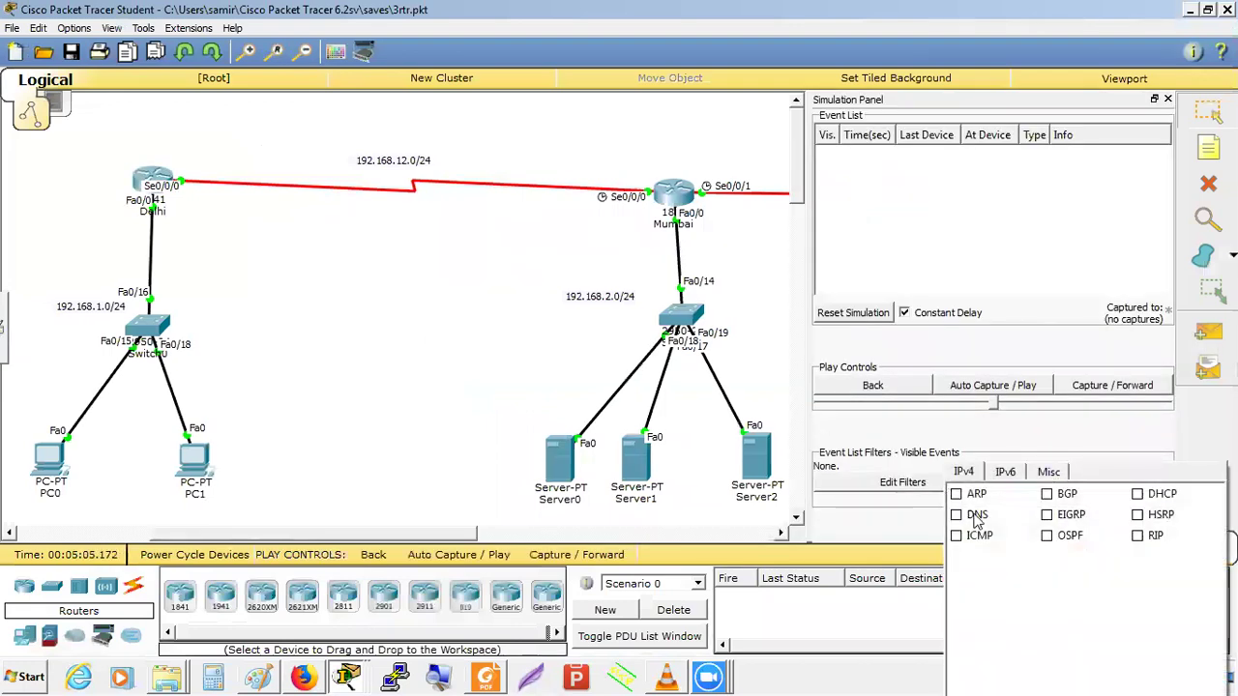
pyautogui.click(1047, 516)
pyautogui.click(752, 387)
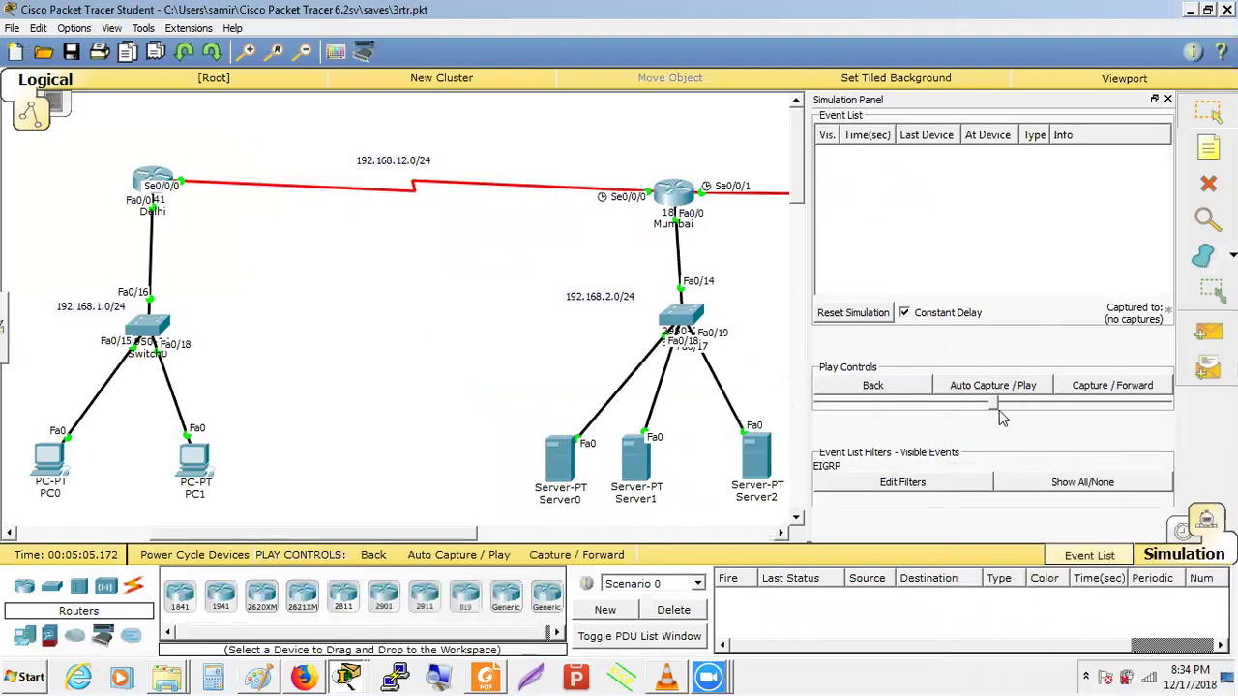
pyautogui.click(1089, 389)
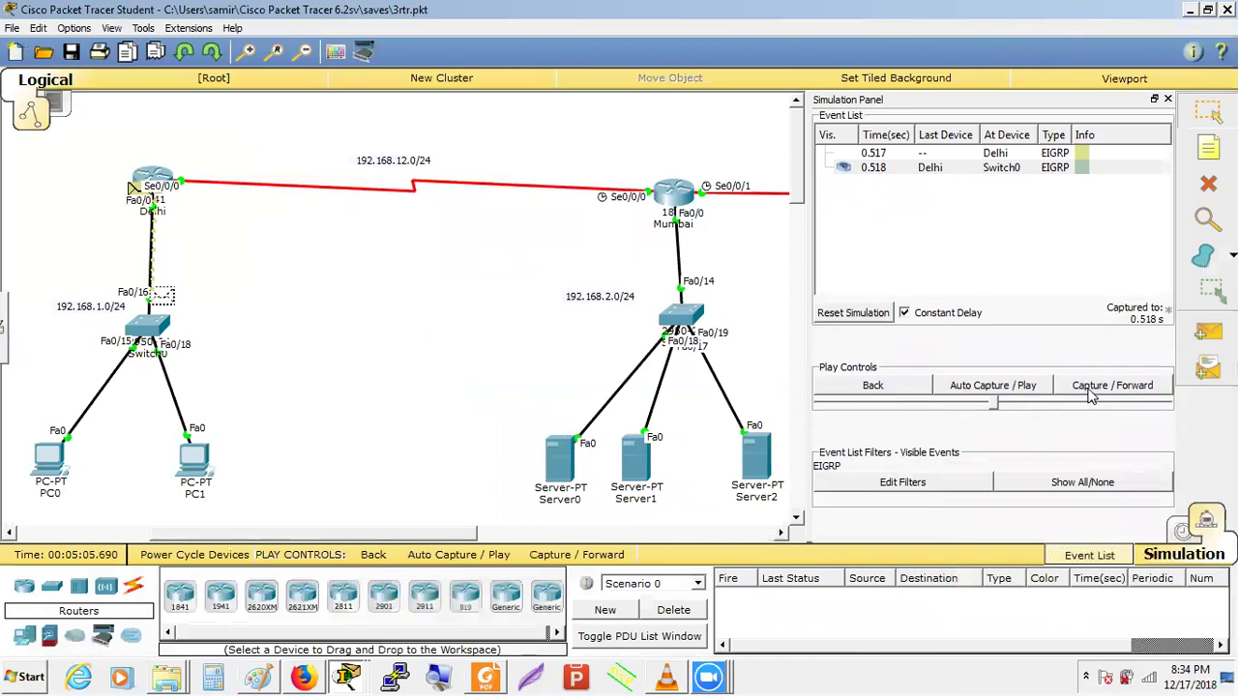
pyautogui.click(1091, 393)
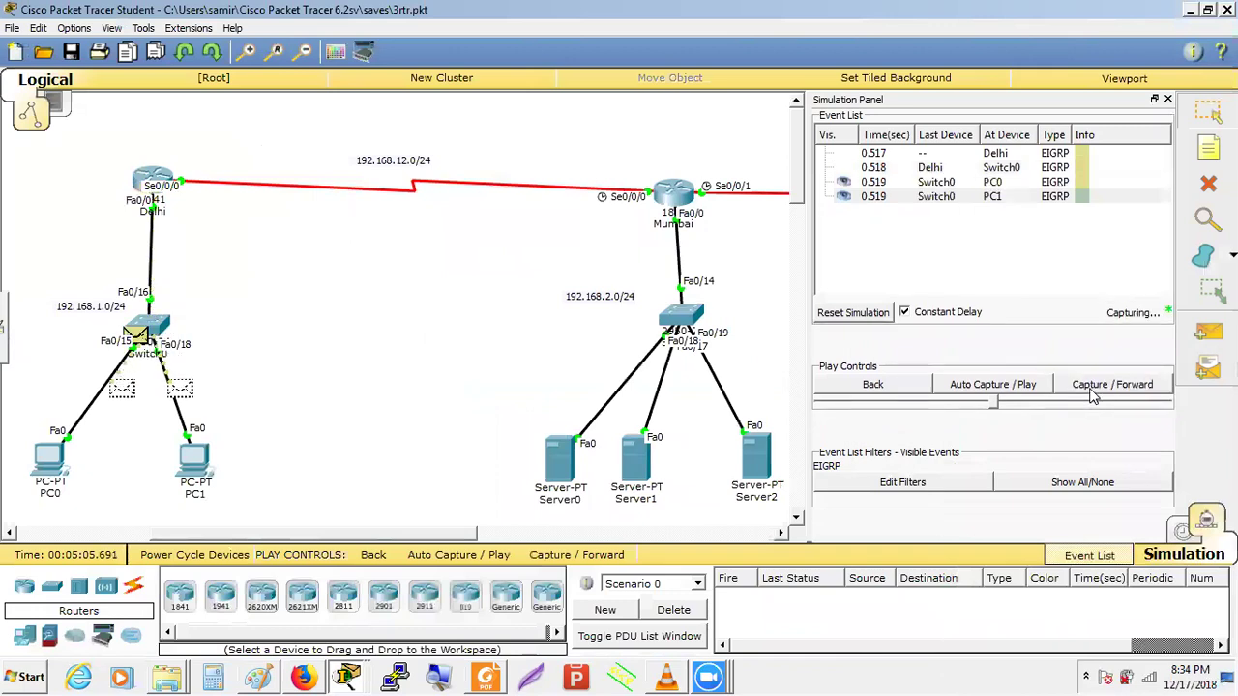
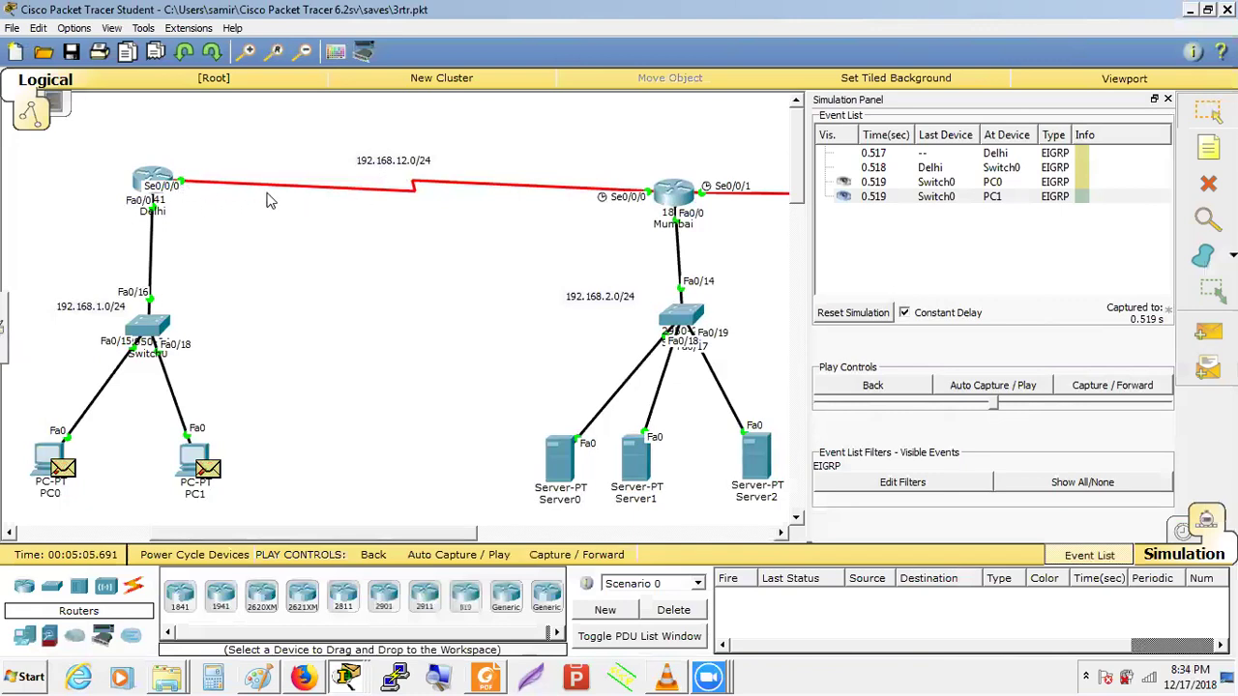
# Step: Advertise network 192.168.12.0 with wildcard 0.0.0.255 in EIGRP 1 on the Delhi router by adapting the previous network command
pyautogui.hotkey('alt', 'Tab')
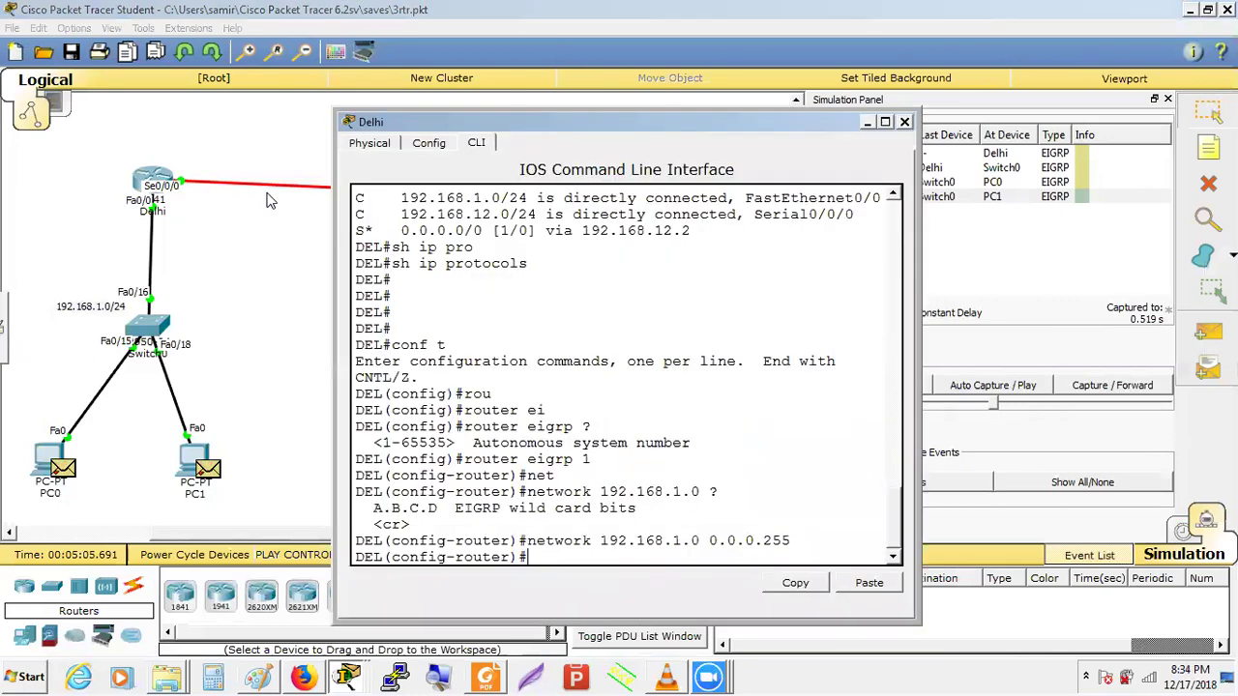
pyautogui.press('Up')
pyautogui.press('Left')
pyautogui.press('Left')
pyautogui.press('Left')
pyautogui.press('Left')
pyautogui.press('Left')
pyautogui.press('Left')
pyautogui.press('Left')
pyautogui.press('Left')
pyautogui.press('Left')
pyautogui.press('Left')
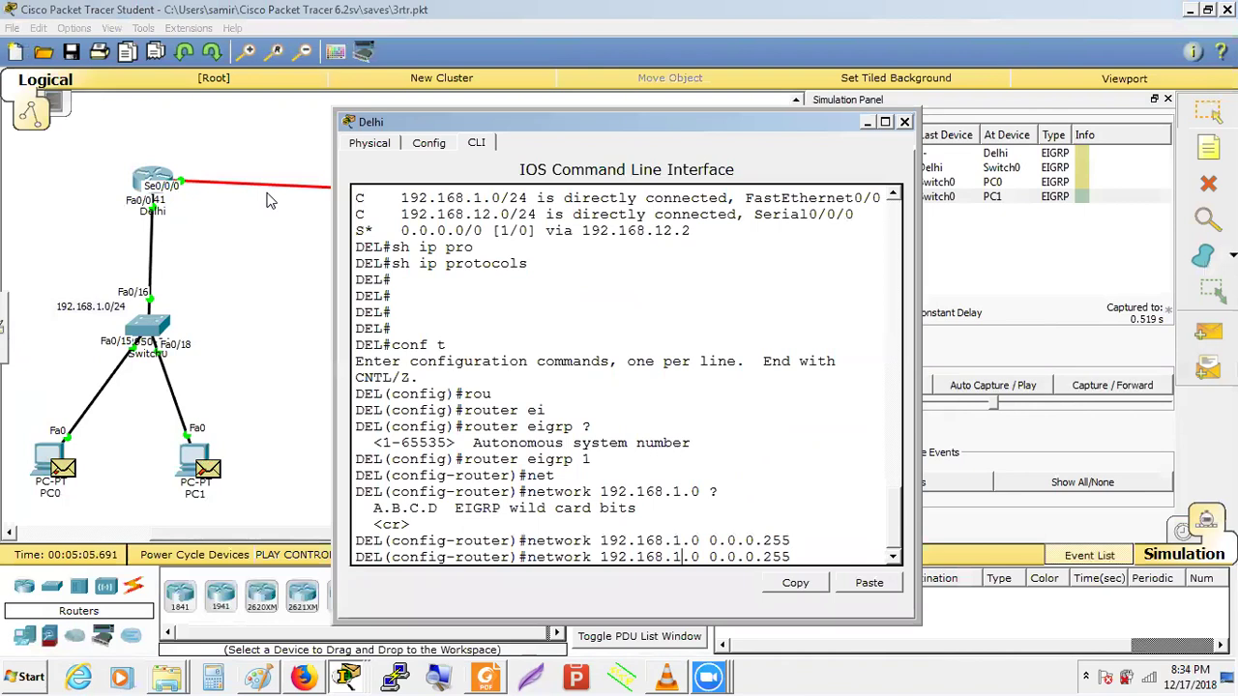
pyautogui.write('2')
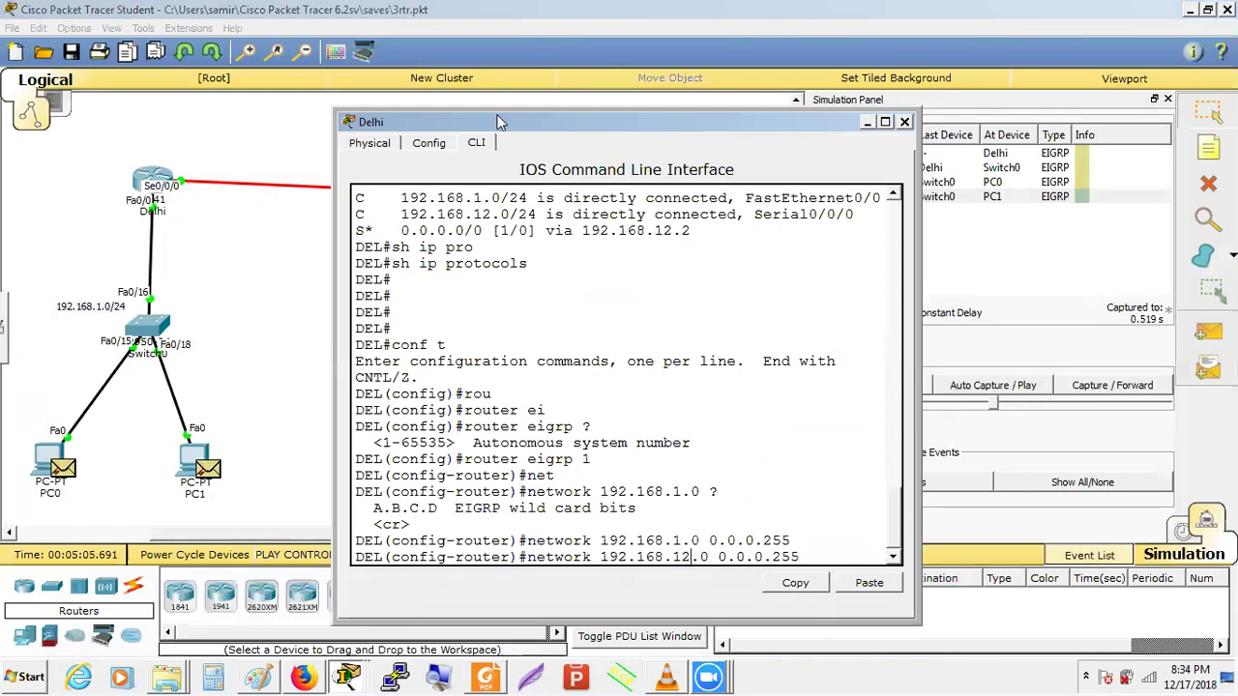
pyautogui.moveTo(487, 129); pyautogui.dragTo(687, 101)
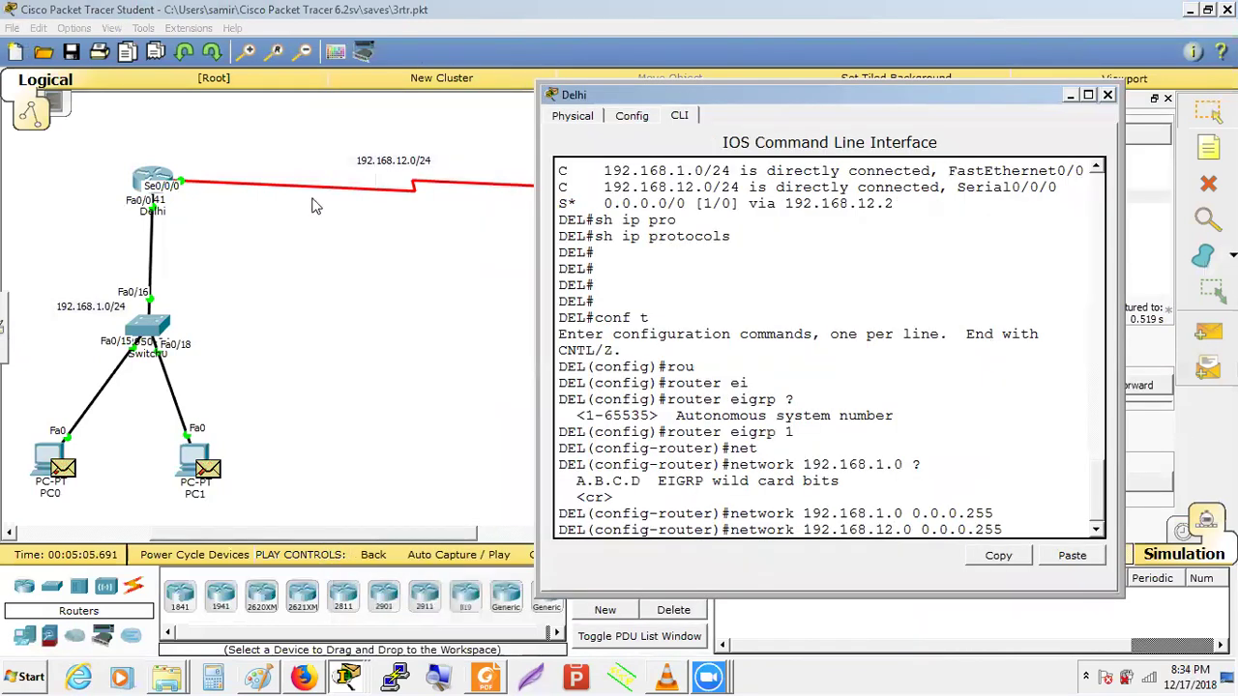
pyautogui.click(423, 240)
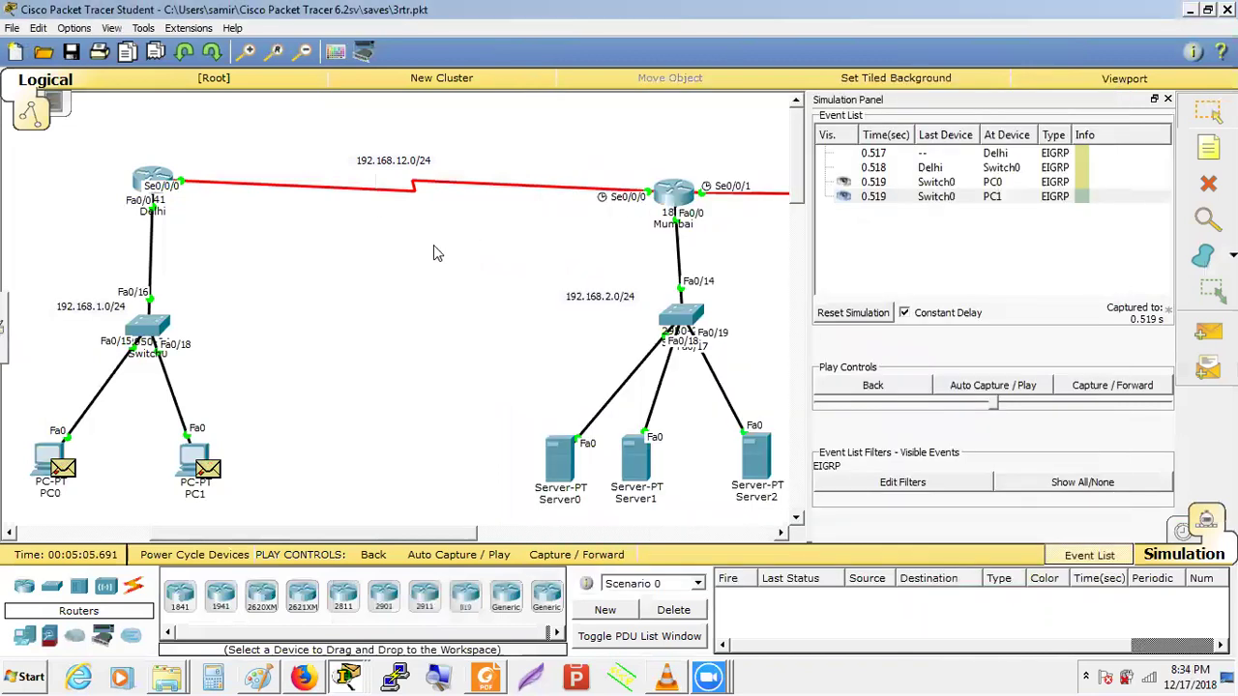
pyautogui.hotkey('alt', 'Tab')
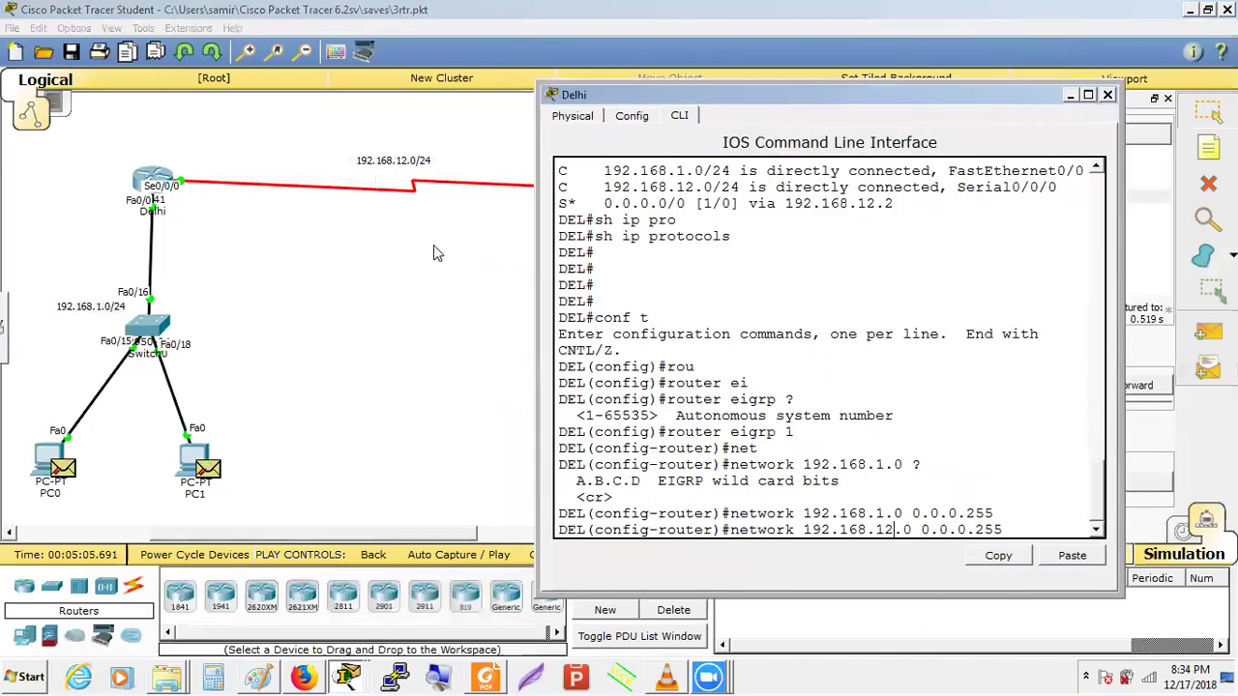
pyautogui.press('Return')
# Step: Advance the EIGRP simulation to follow Delhi's packets to Mumbai and to Switch0
pyautogui.click(434, 247)
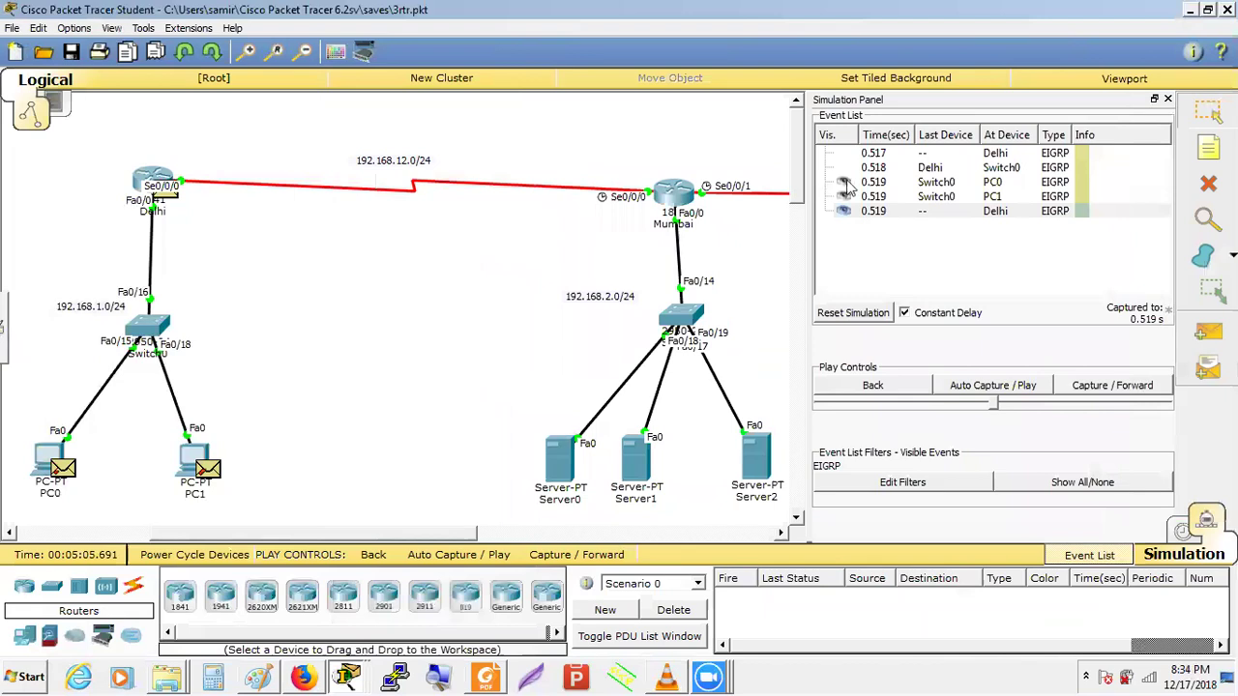
pyautogui.click(1074, 387)
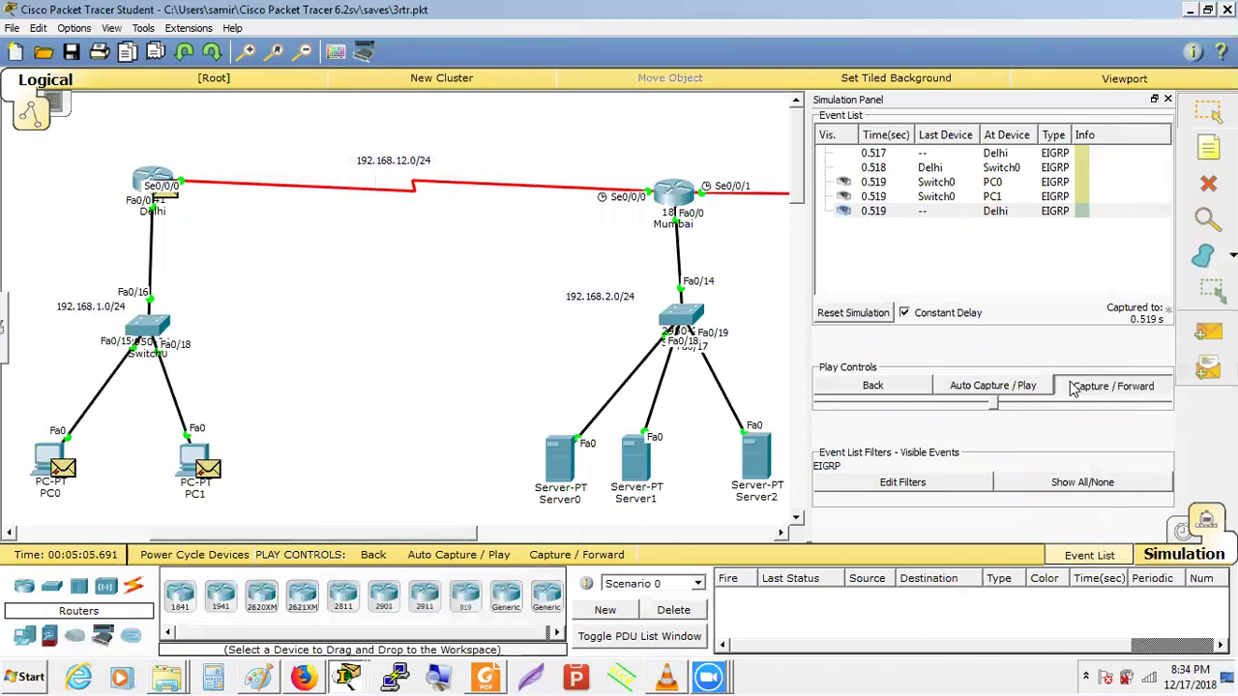
pyautogui.click(1074, 387)
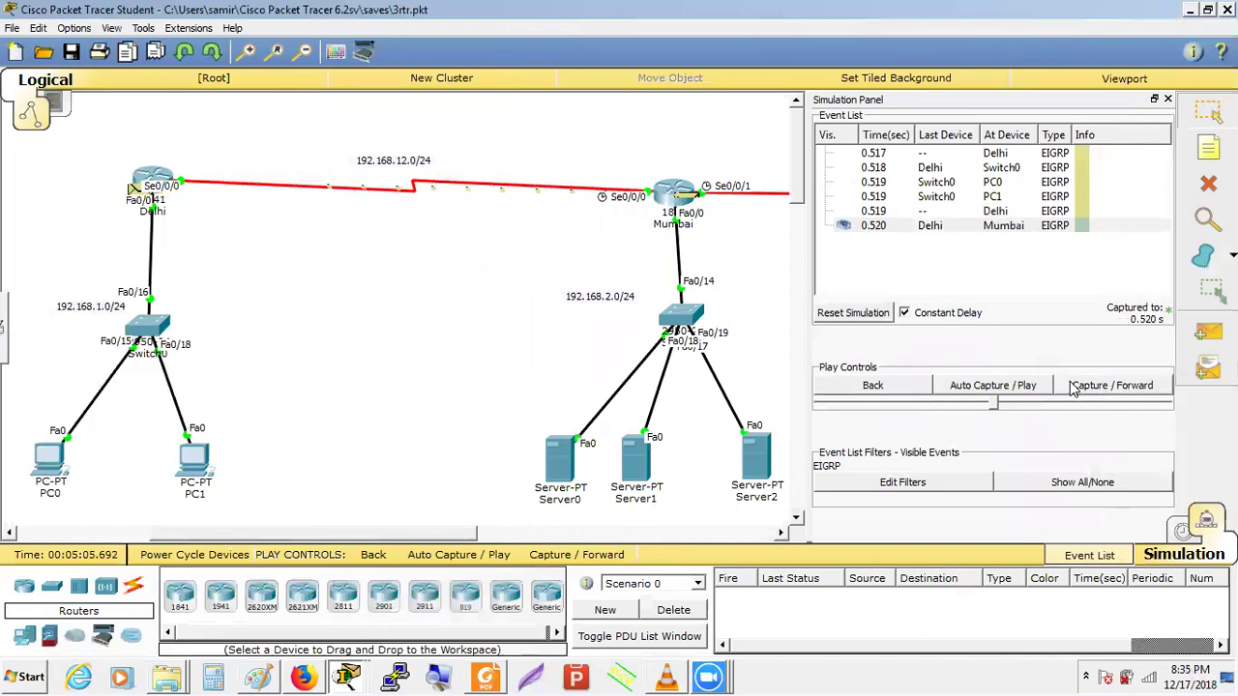
pyautogui.click(1073, 387)
pyautogui.click(1073, 386)
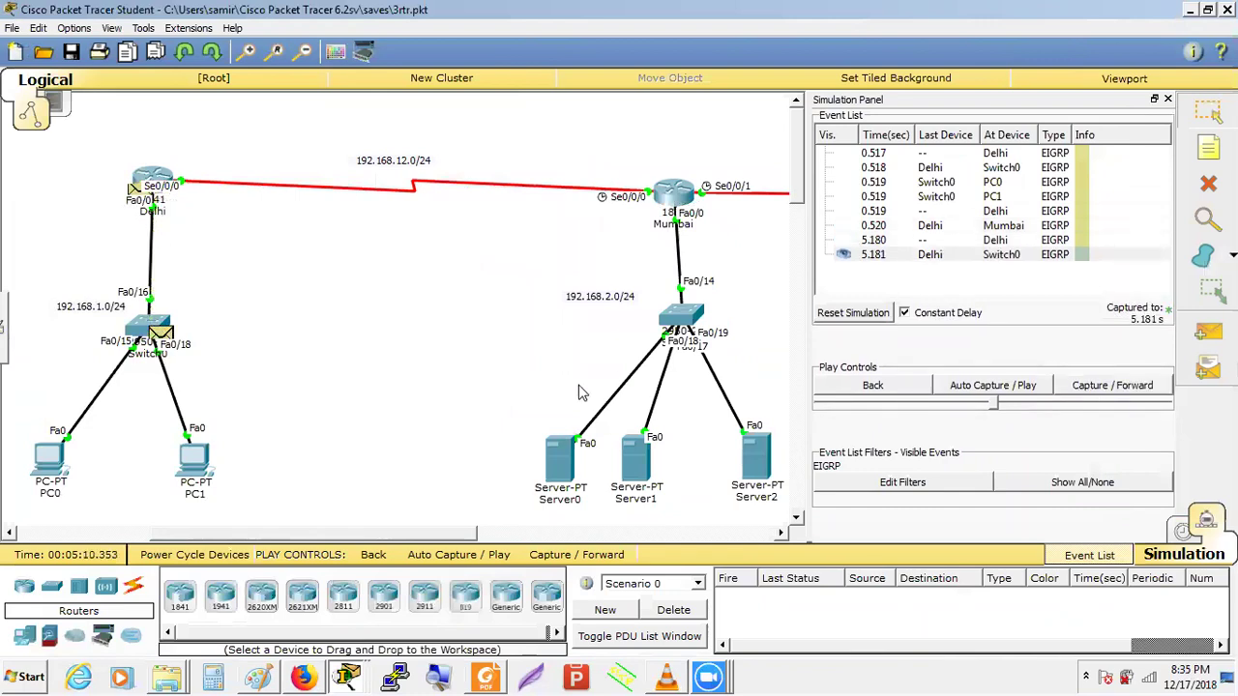
# Step: Examine the outbound details of the EIGRP packet at Switch0, including its autonomous system number and destination IP
pyautogui.click(165, 339)
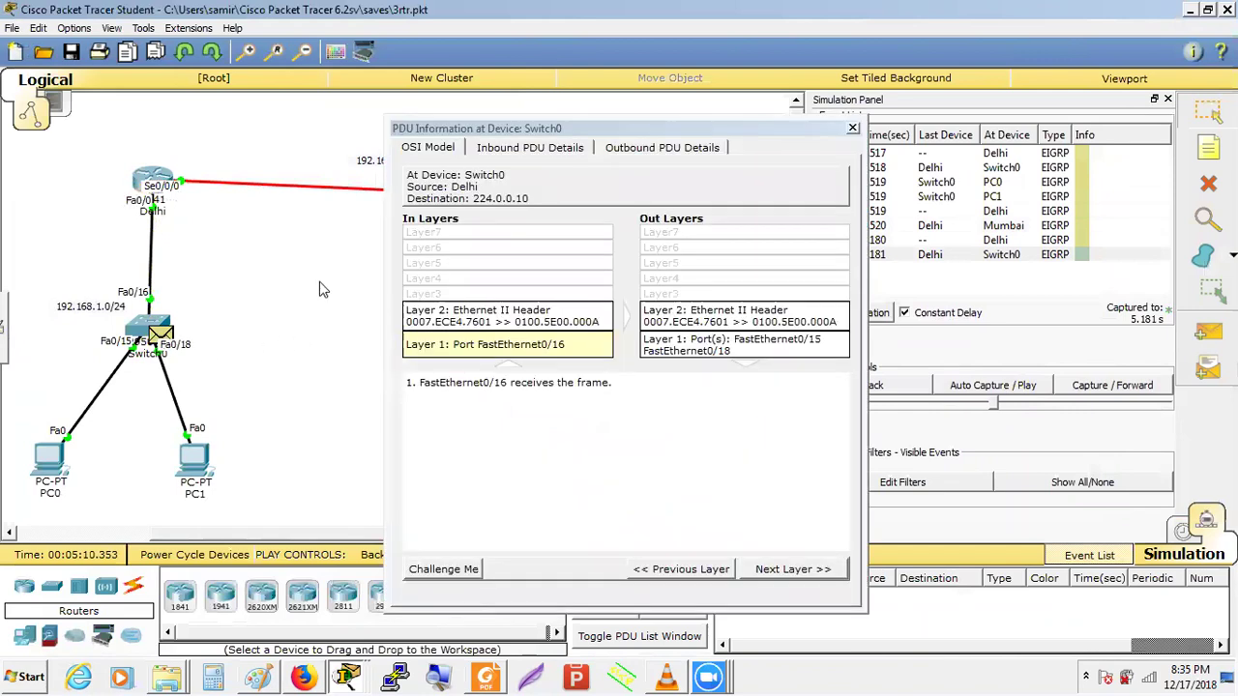
pyautogui.click(610, 153)
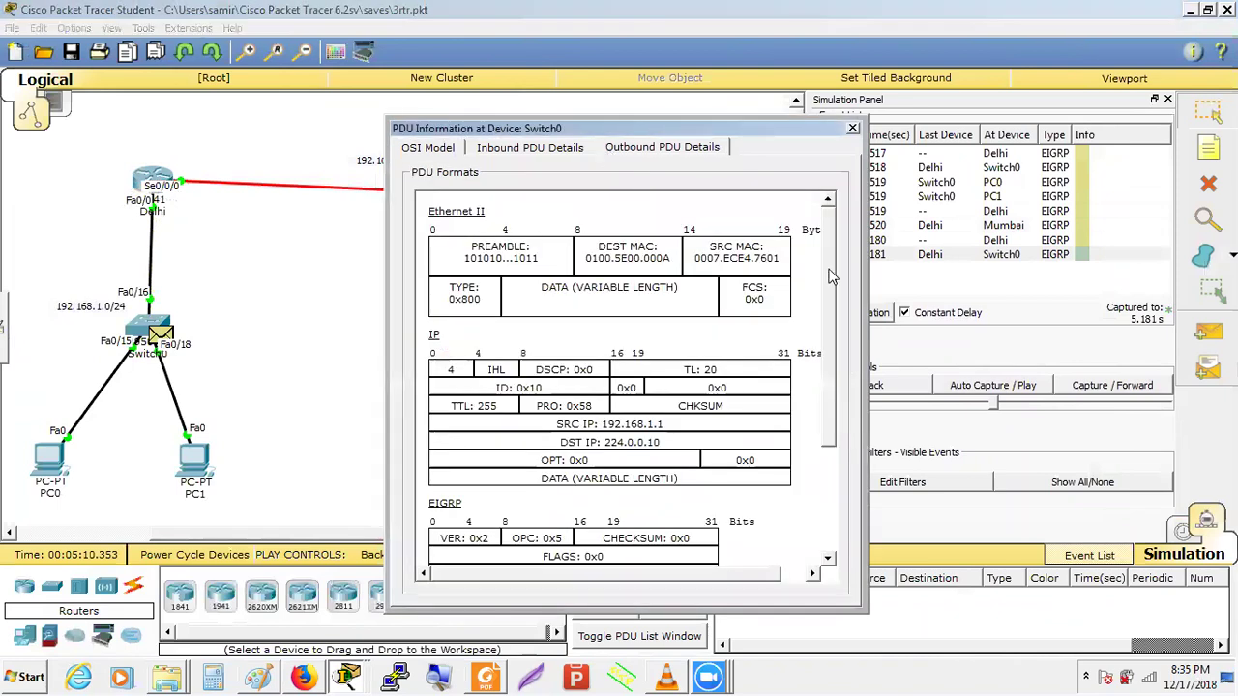
pyautogui.moveTo(829, 276); pyautogui.dragTo(829, 406)
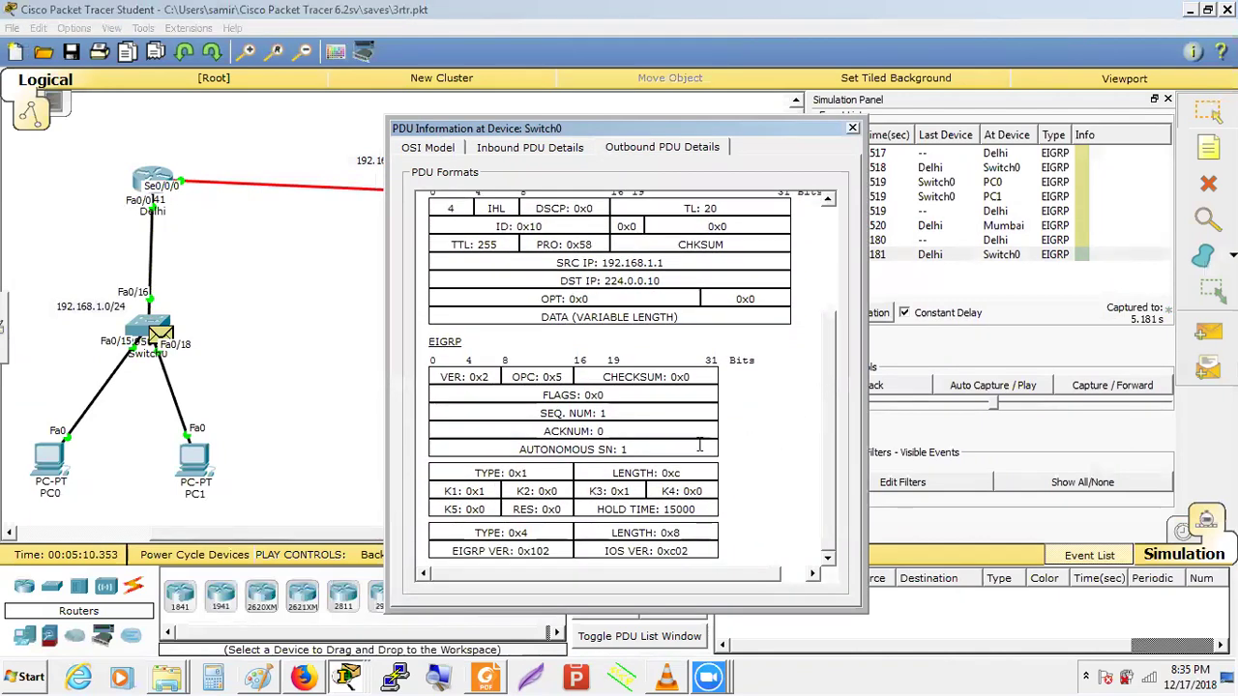
pyautogui.moveTo(631, 451); pyautogui.dragTo(522, 450)
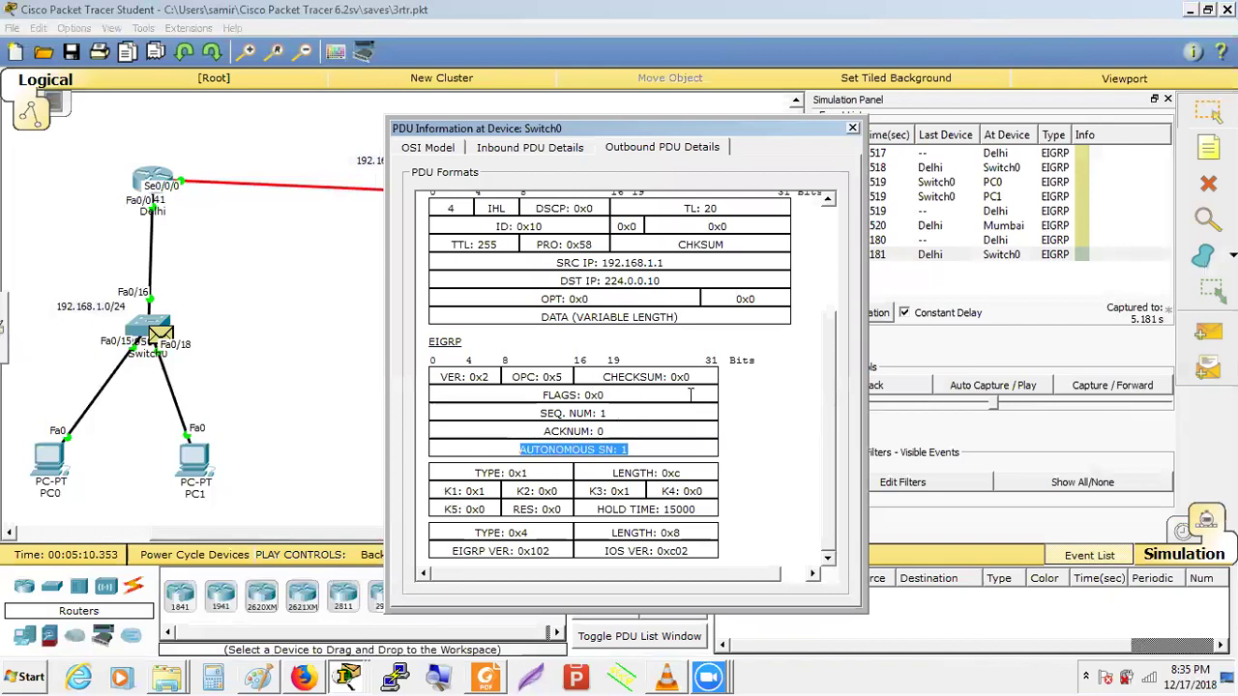
pyautogui.click(835, 411)
pyautogui.scroll(4, 835, 412)
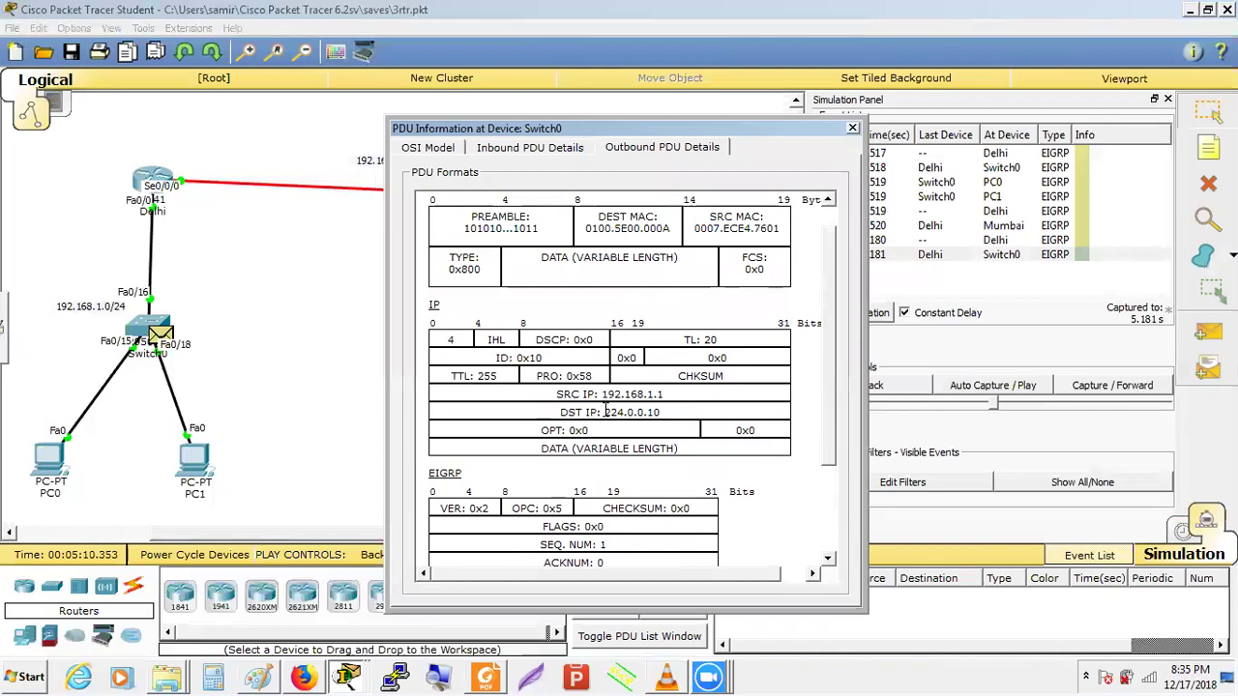
pyautogui.moveTo(605, 411); pyautogui.dragTo(670, 411)
pyautogui.scroll(1, 827, 377)
pyautogui.scroll(1, 825, 377)
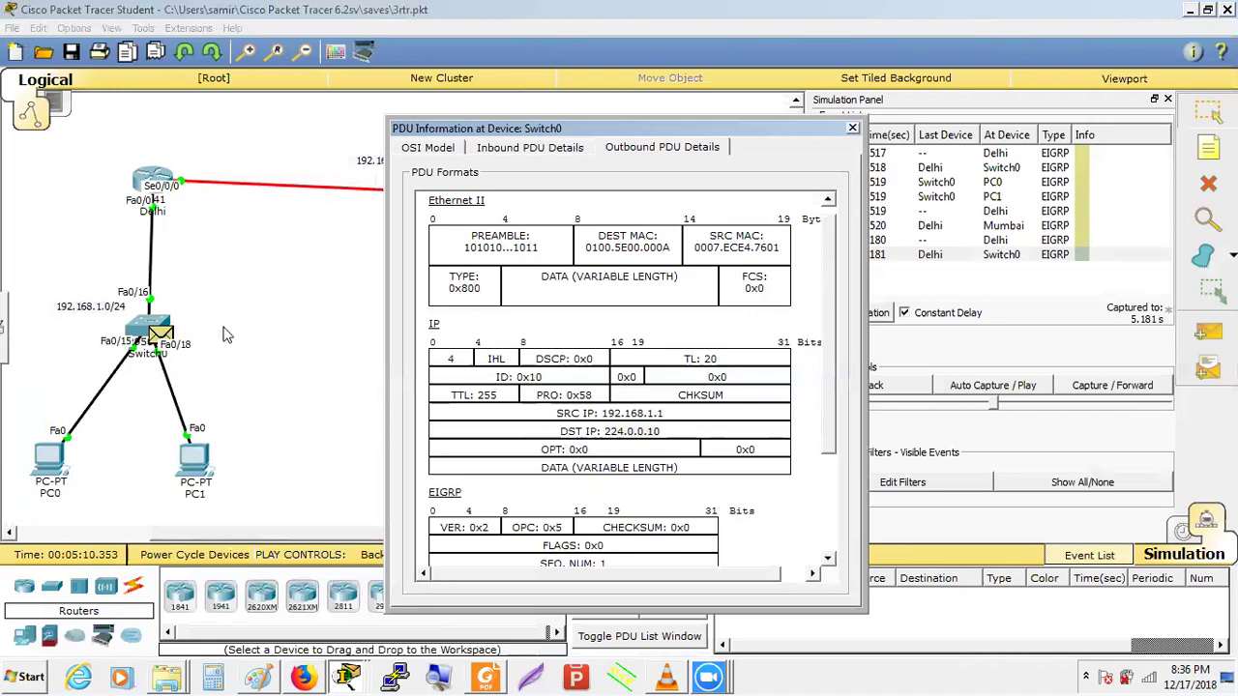
# Step: Close the packet details and return the simulator to realtime mode
pyautogui.click(853, 130)
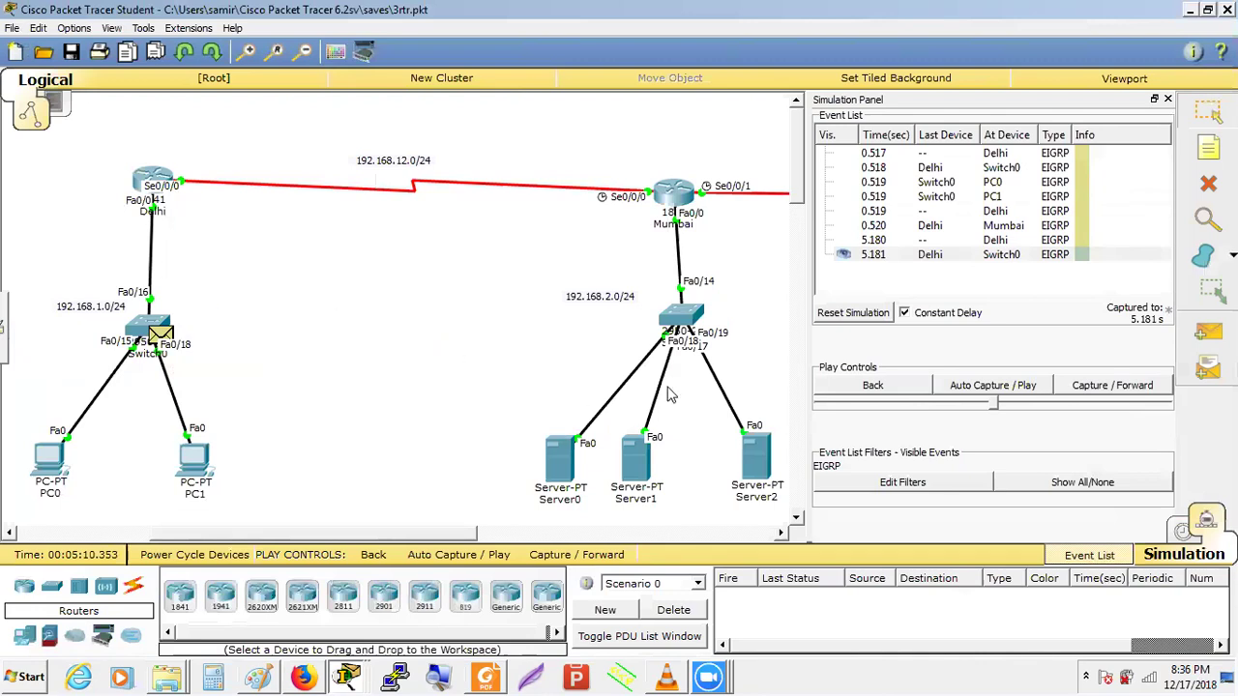
pyautogui.click(1182, 530)
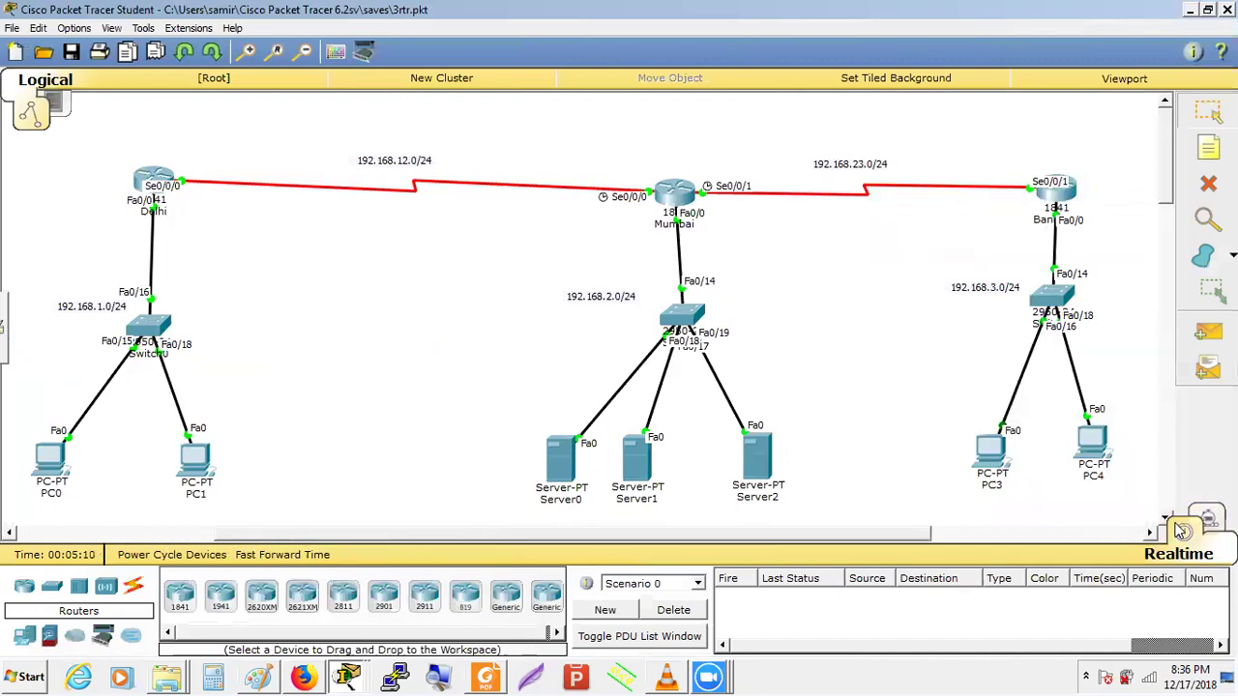
# Step: Leave configuration mode on the Delhi router and display its IP routing protocol details with show ip protocols
pyautogui.click(147, 177)
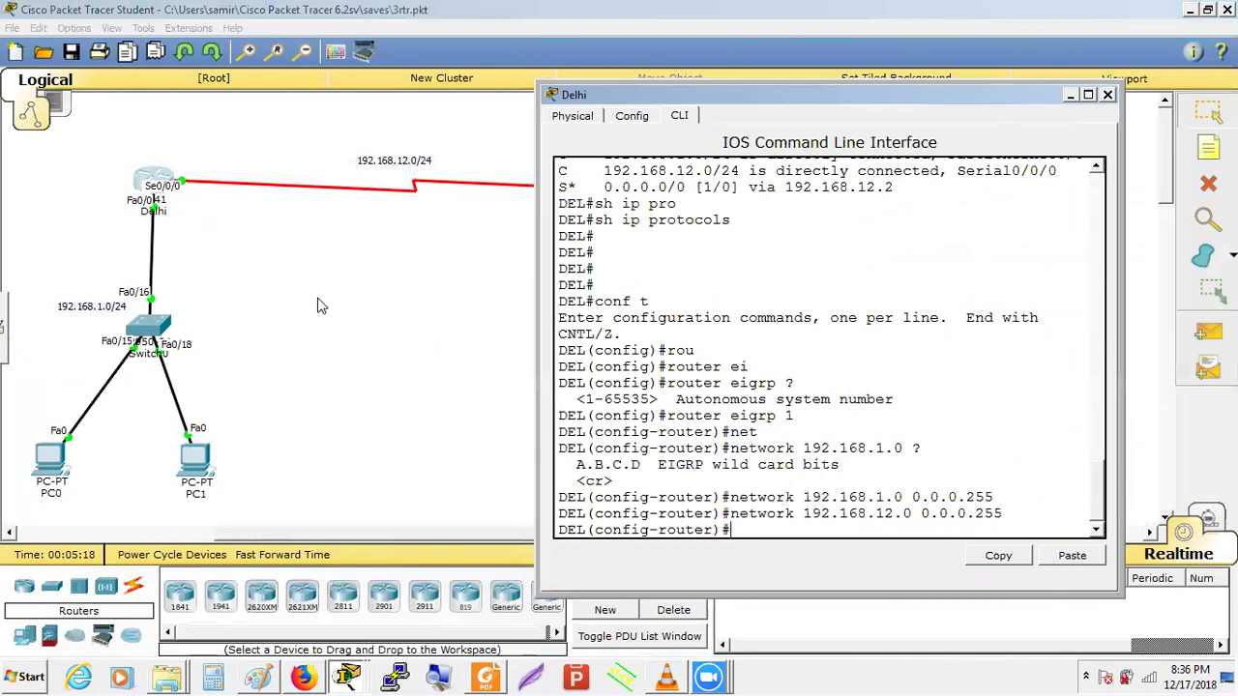
pyautogui.hotkey('ctrl', 'z')
pyautogui.write('sh ')
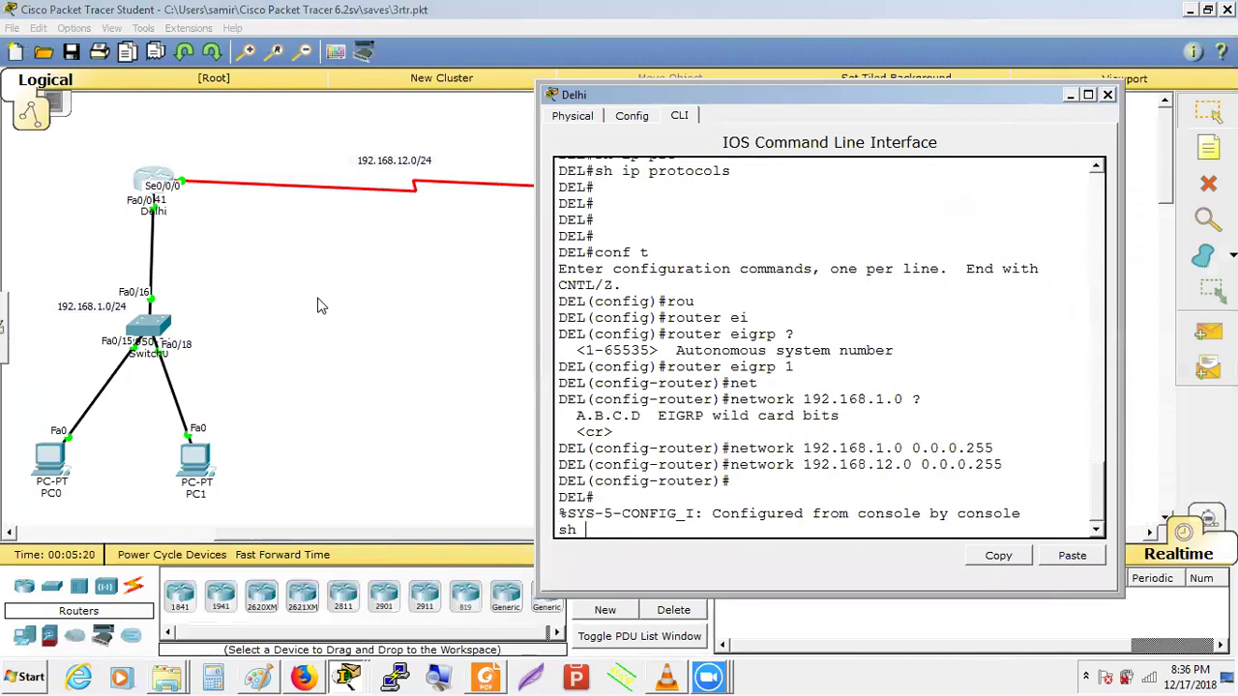
pyautogui.write('ip pro')
pyautogui.press('Tab')
pyautogui.press('Return')
pyautogui.press('Up')
pyautogui.press('Down')
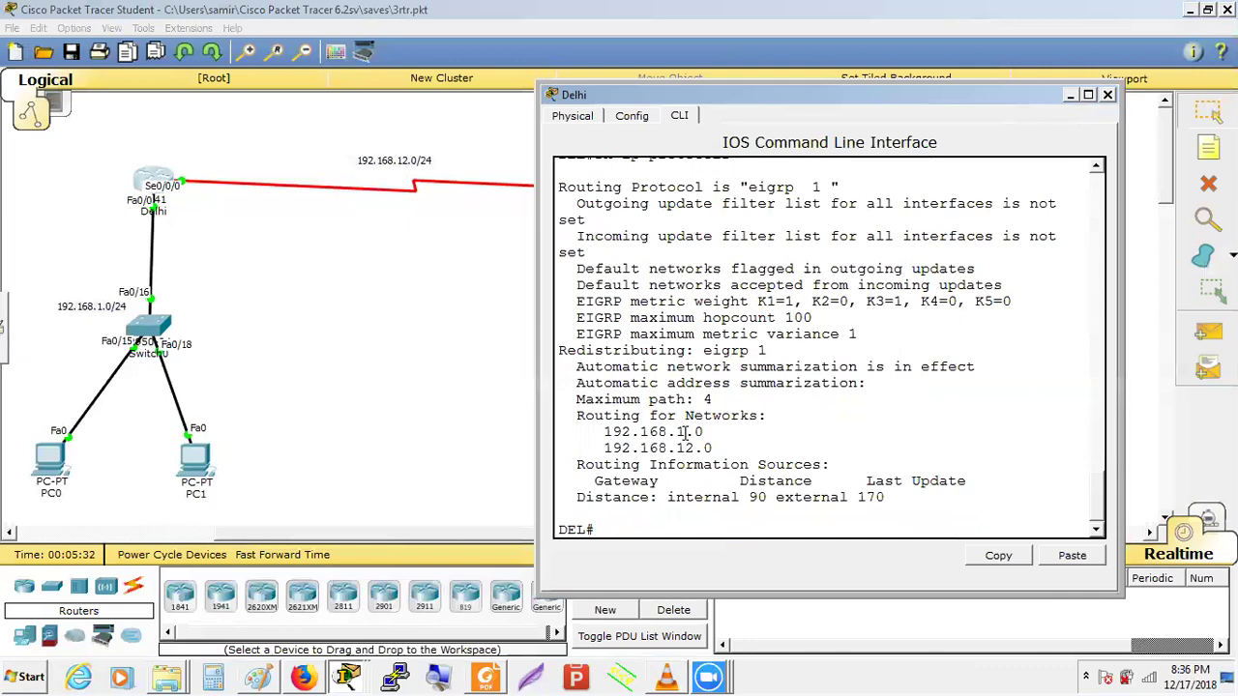
# Step: List the Delhi router's EIGRP neighbors with show ip eigrp neighbors
pyautogui.write('sh ip ei')
pyautogui.press('Tab')
pyautogui.write('ne')
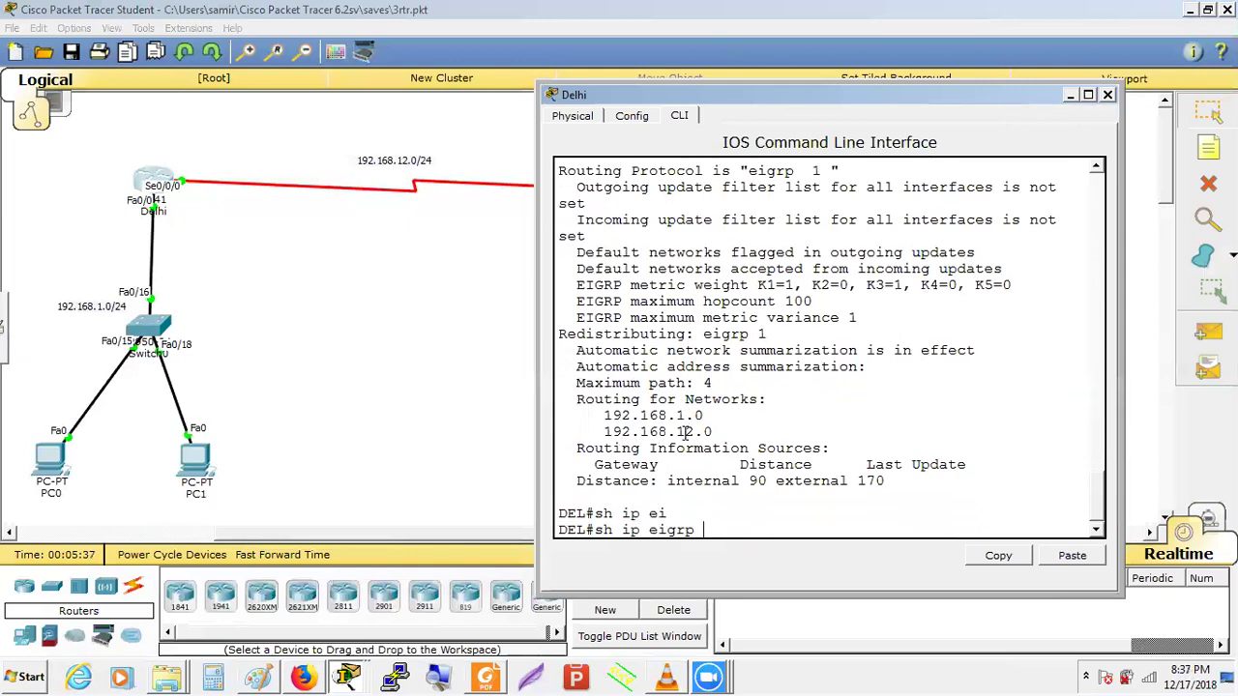
pyautogui.press('Tab')
pyautogui.press('Return')
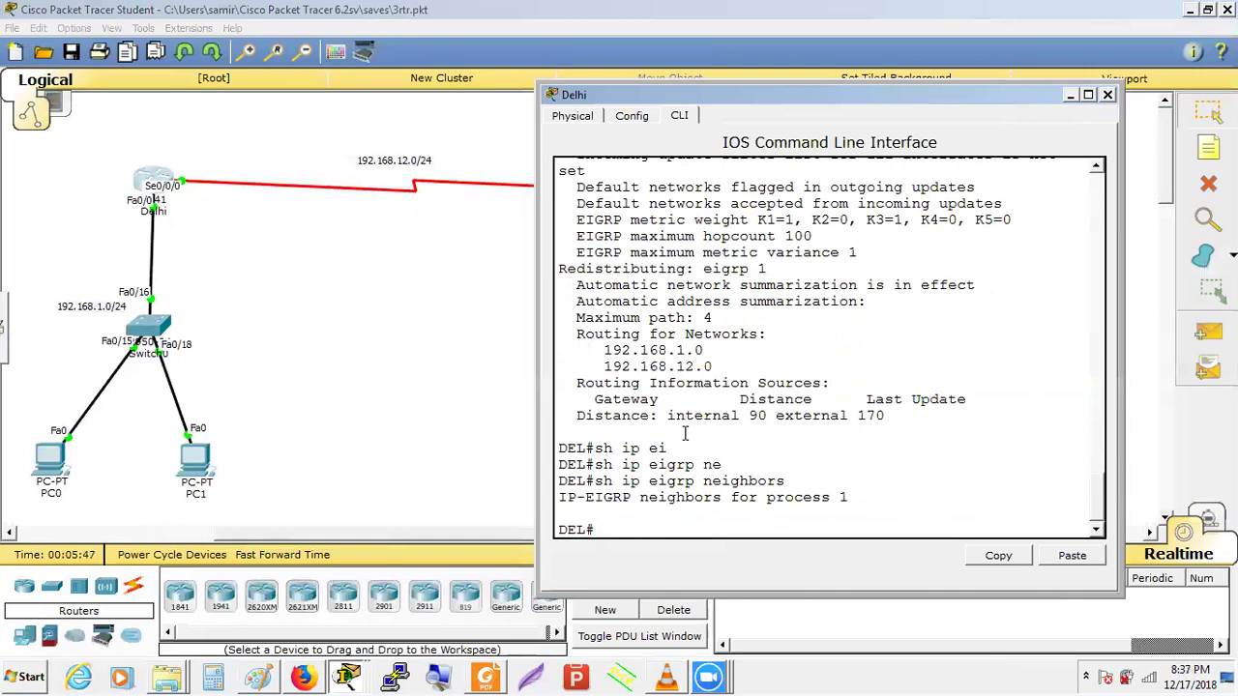
# Step: Open the Mumbai router's command line and enter global configuration mode
pyautogui.click(461, 359)
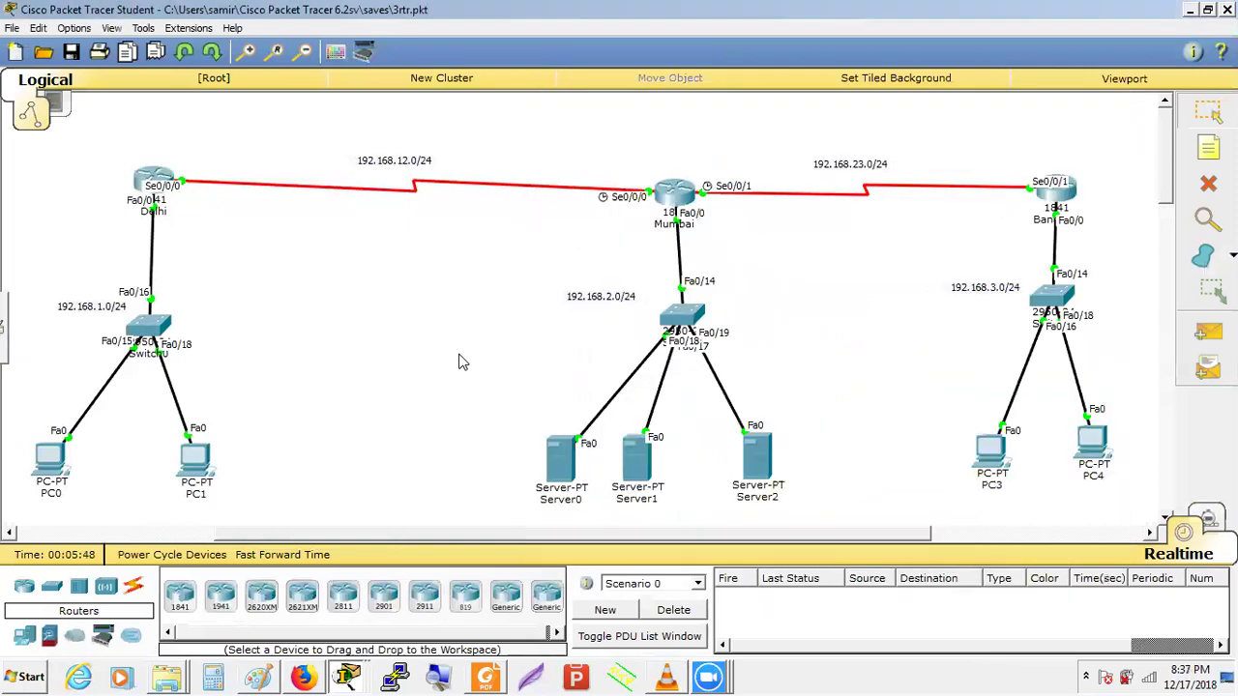
pyautogui.click(681, 193)
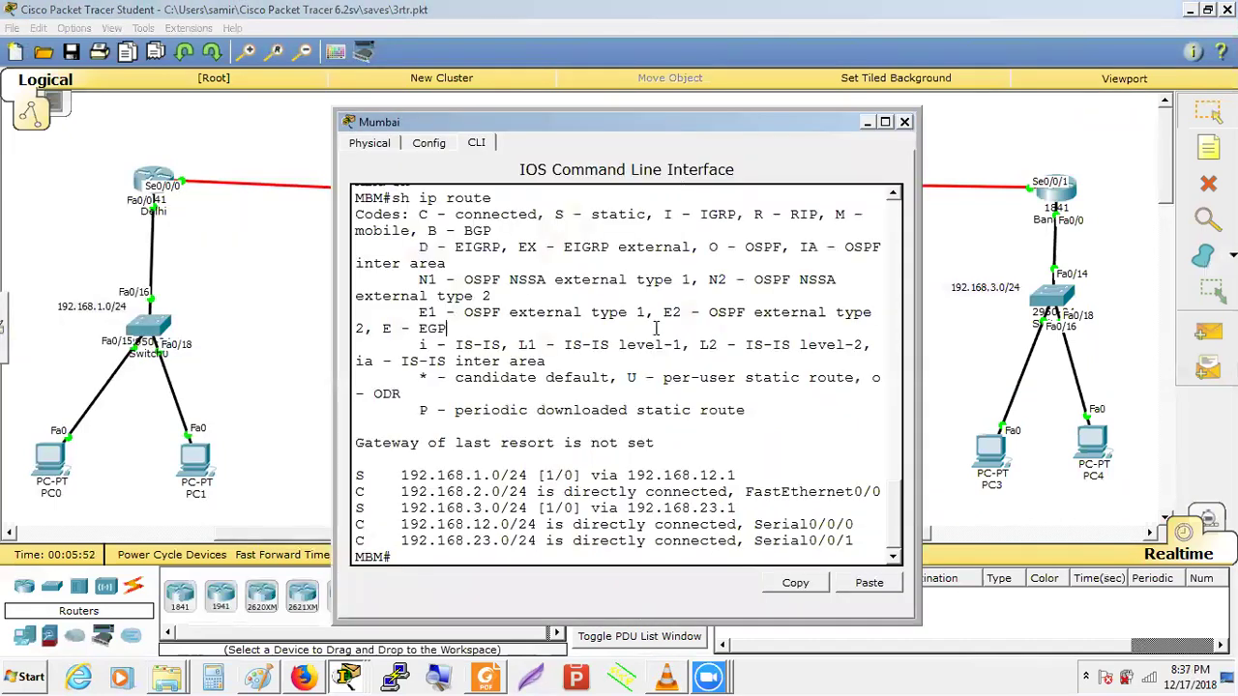
pyautogui.press('Return')
pyautogui.press('Return')
pyautogui.press('Return')
pyautogui.press('Return')
pyautogui.write('conf t')
pyautogui.press('Return')
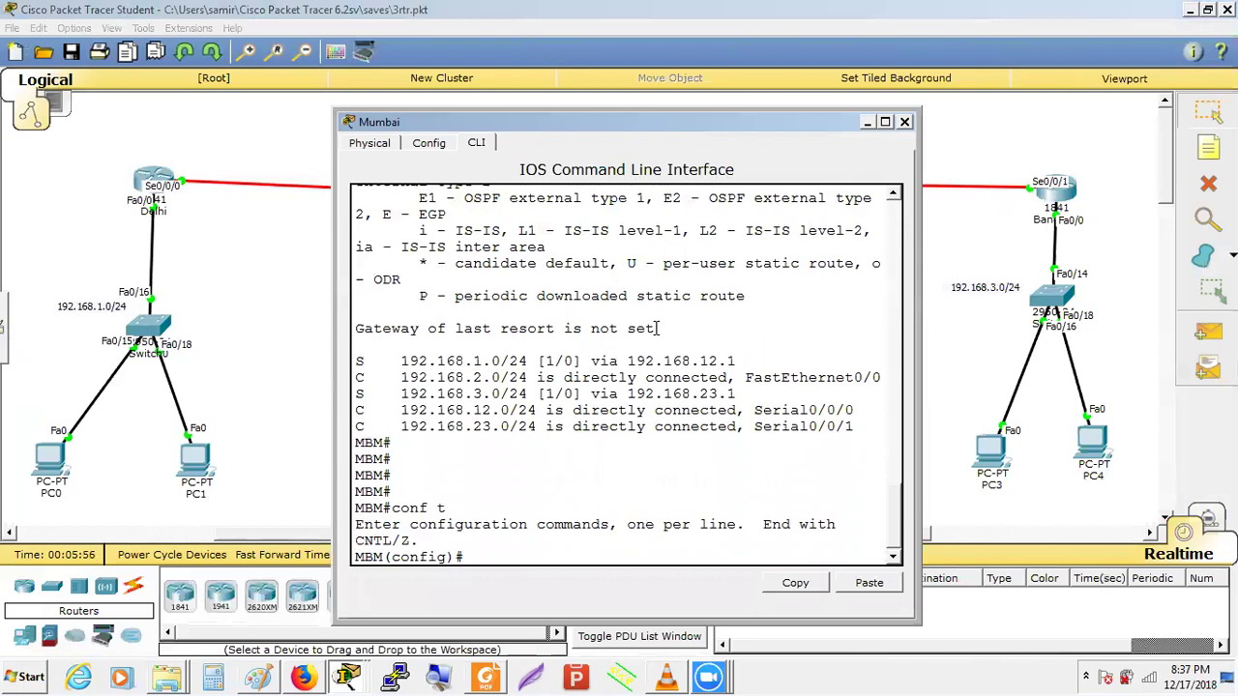
# Step: Start the EIGRP routing process with autonomous system number 1 on the Mumbai router
pyautogui.write('rou')
pyautogui.write('e')
pyautogui.press('Tab')
pyautogui.write('ei')
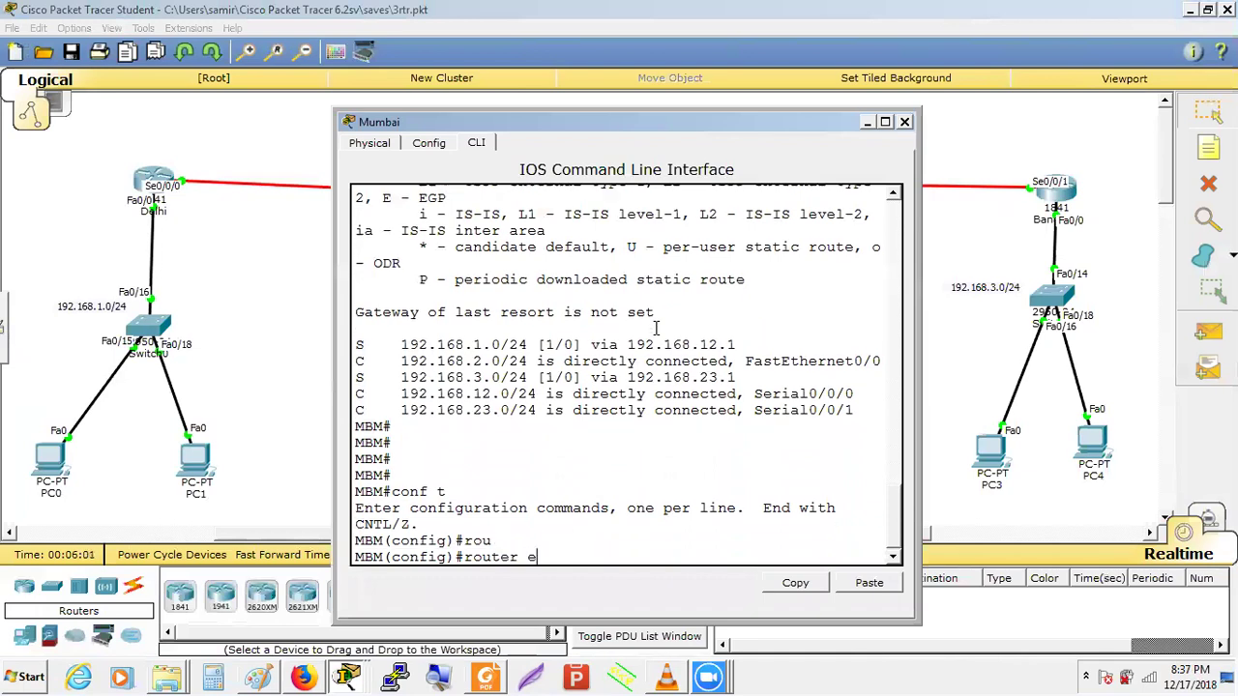
pyautogui.press('Tab')
pyautogui.write('1')
pyautogui.press('Return')
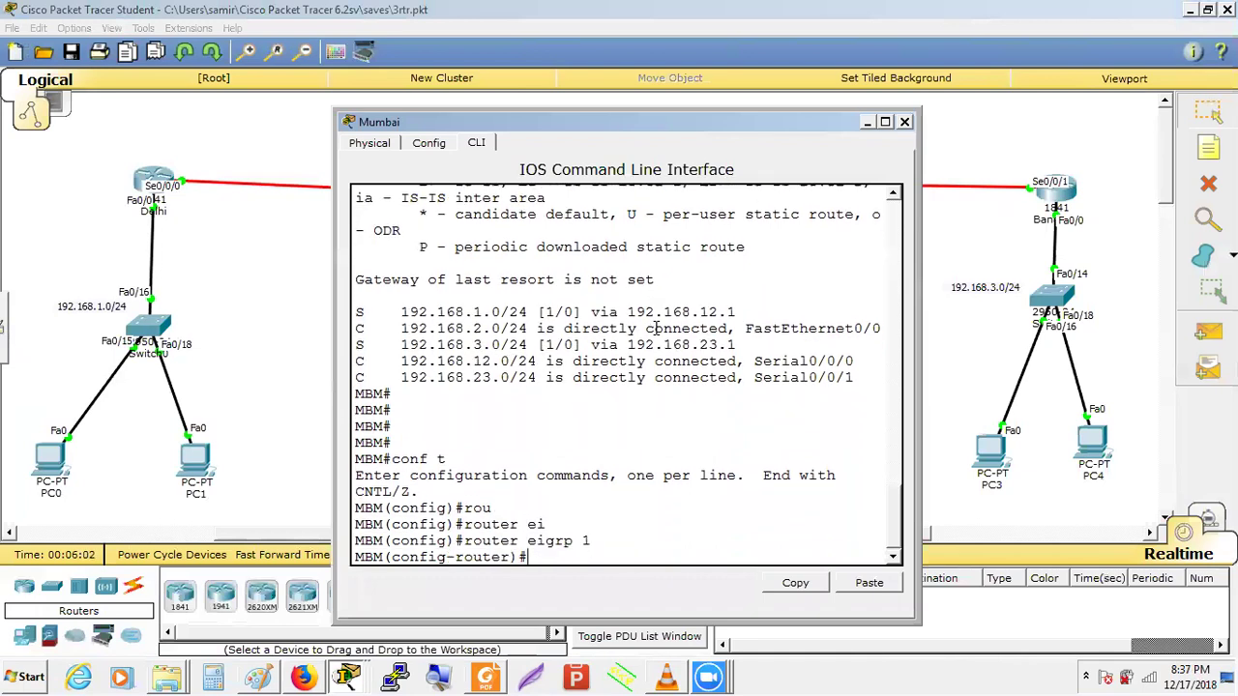
# Step: Advertise network 192.168.0.0 with wildcard 0.0.255.255 in EIGRP 1 on Mumbai, moving its window aside to uncover the topology
pyautogui.write('net')
pyautogui.press('Tab')
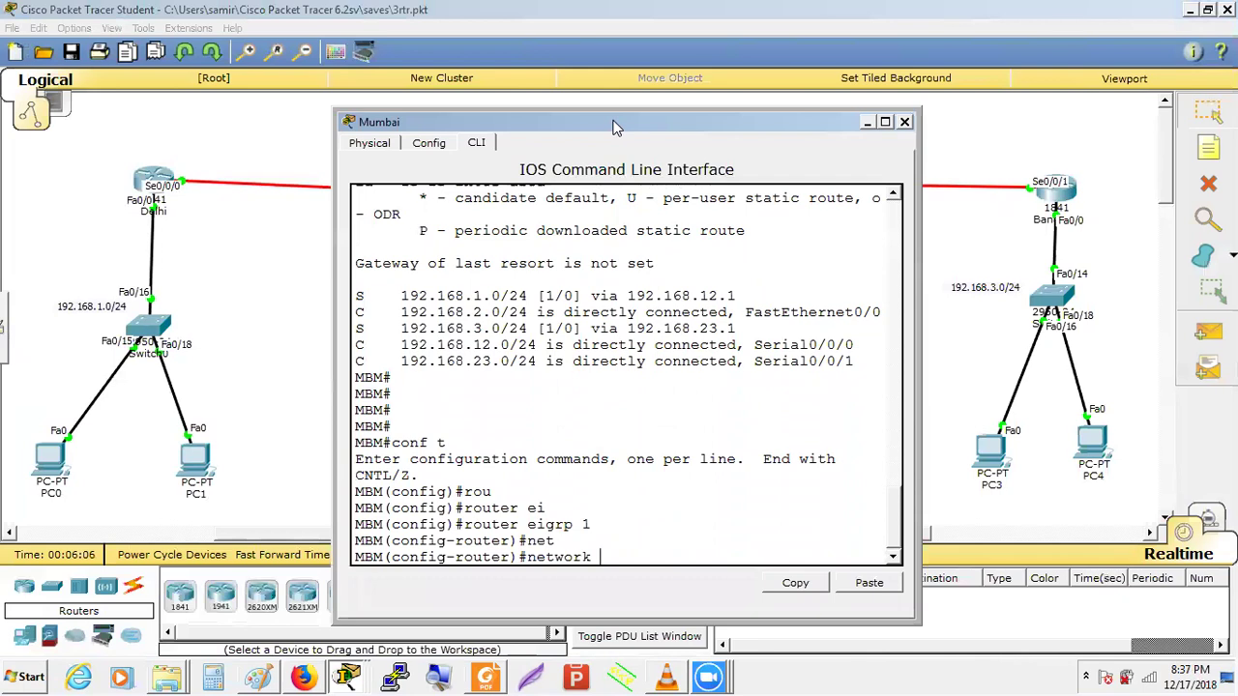
pyautogui.moveTo(615, 126); pyautogui.dragTo(1058, 245)
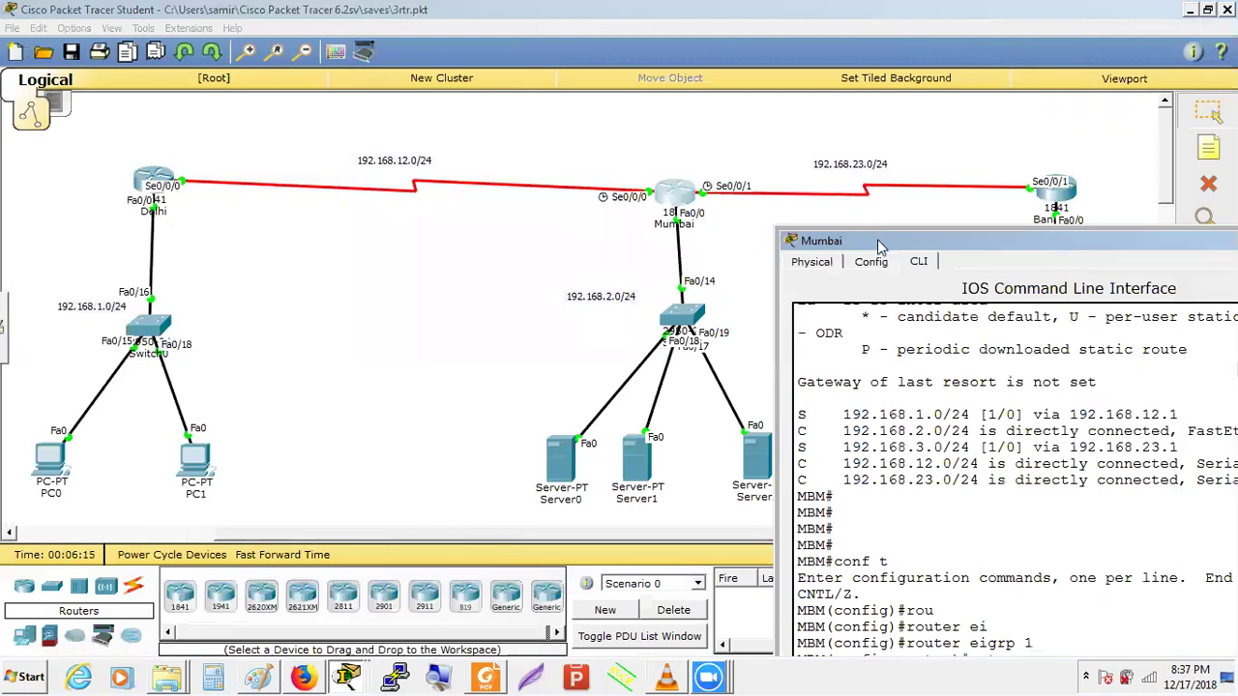
pyautogui.moveTo(878, 243); pyautogui.dragTo(820, 170)
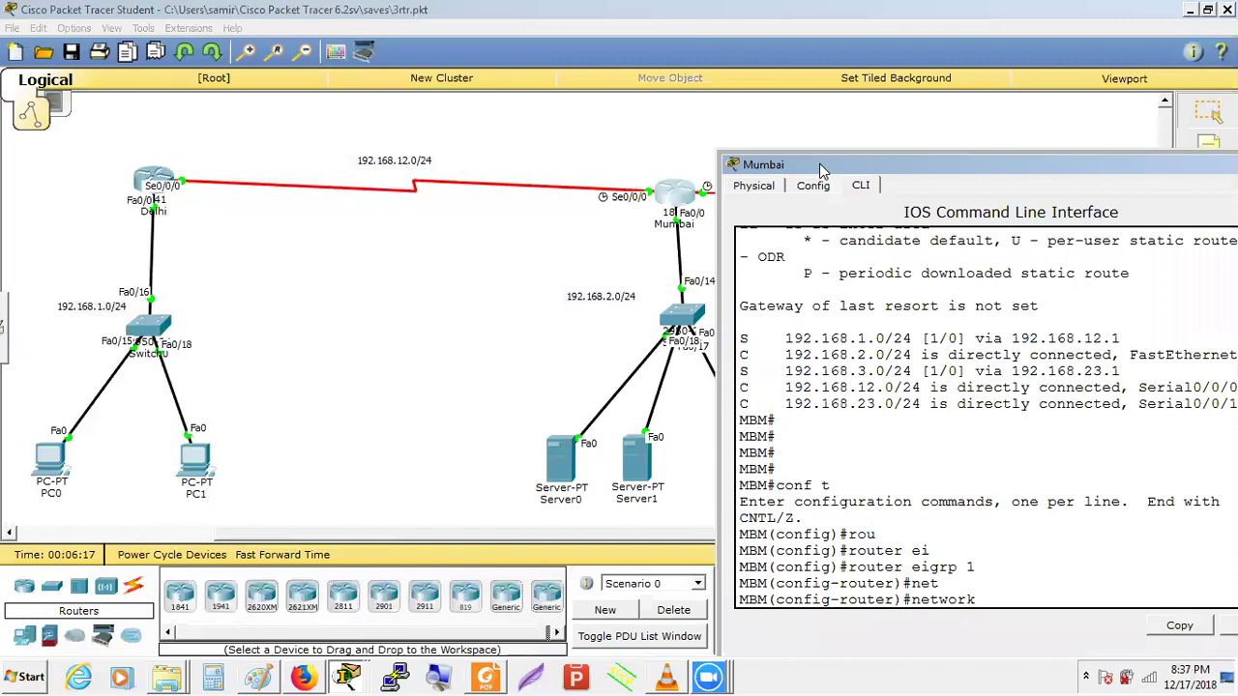
pyautogui.write('192.168.0.0 0.0.255.255')
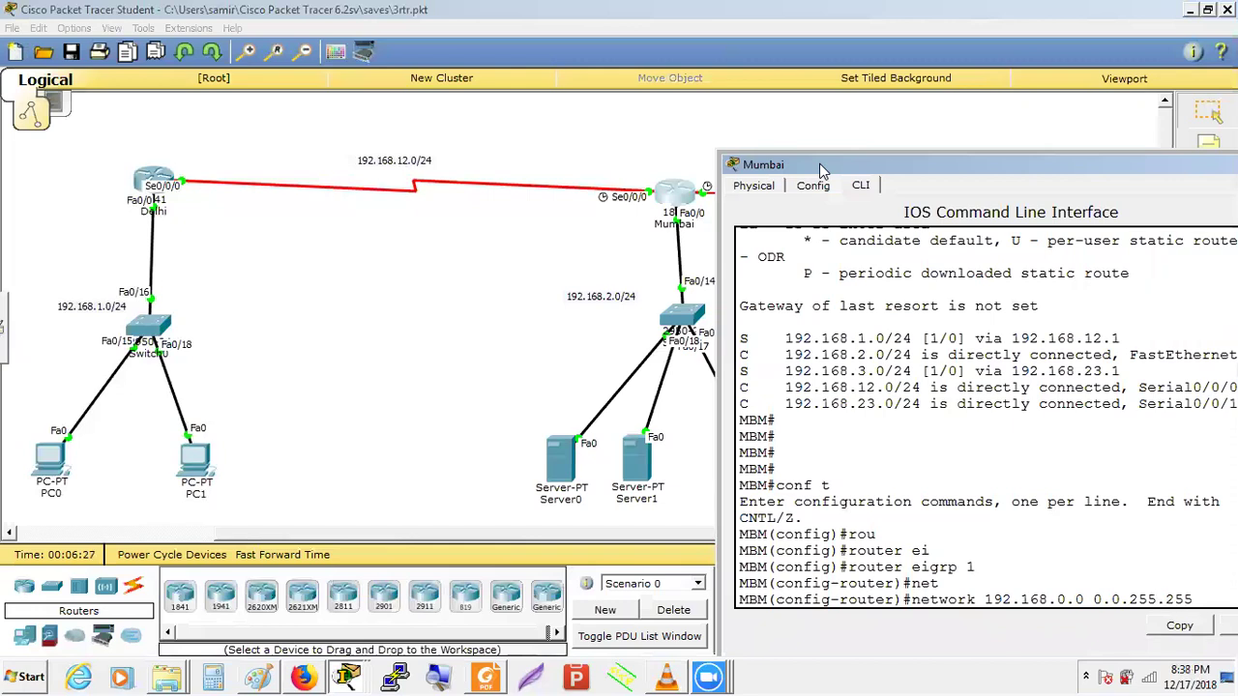
pyautogui.press('Return')
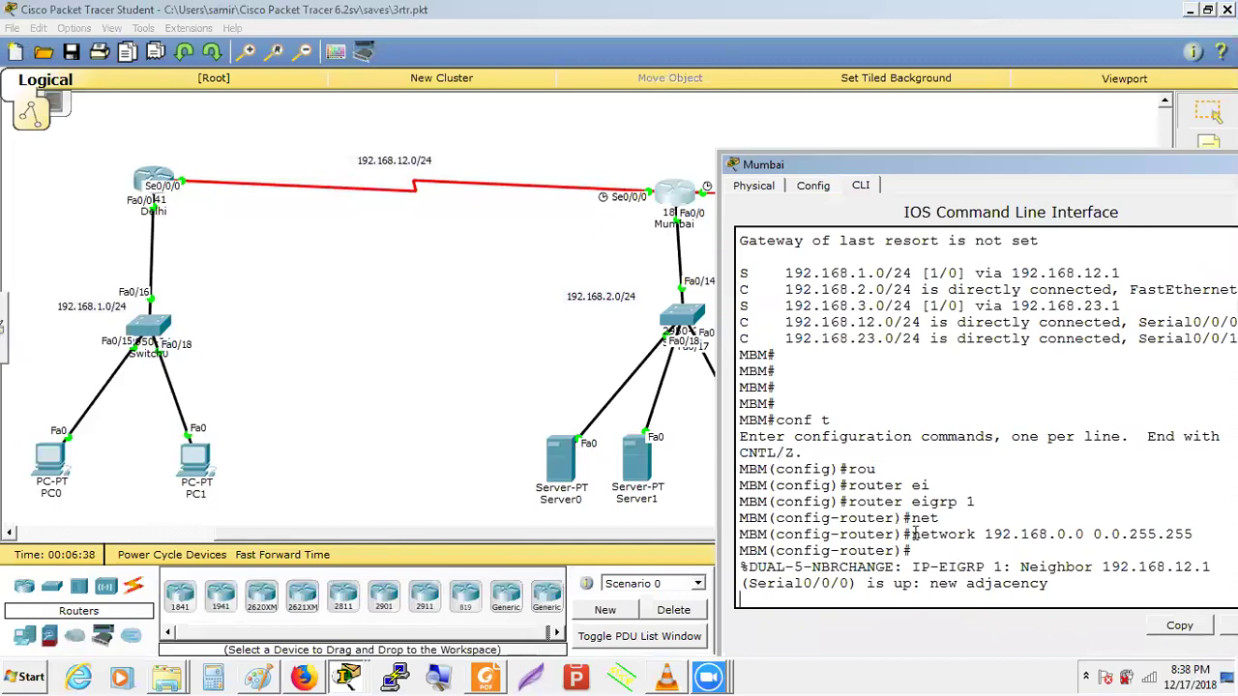
# Step: Highlight Mumbai's network command and, in Paint, label the wildcard's first 0 "match" and its 255 "ignore"
pyautogui.moveTo(911, 533); pyautogui.dragTo(739, 534)
pyautogui.moveTo(1084, 523); pyautogui.dragTo(1200, 539)
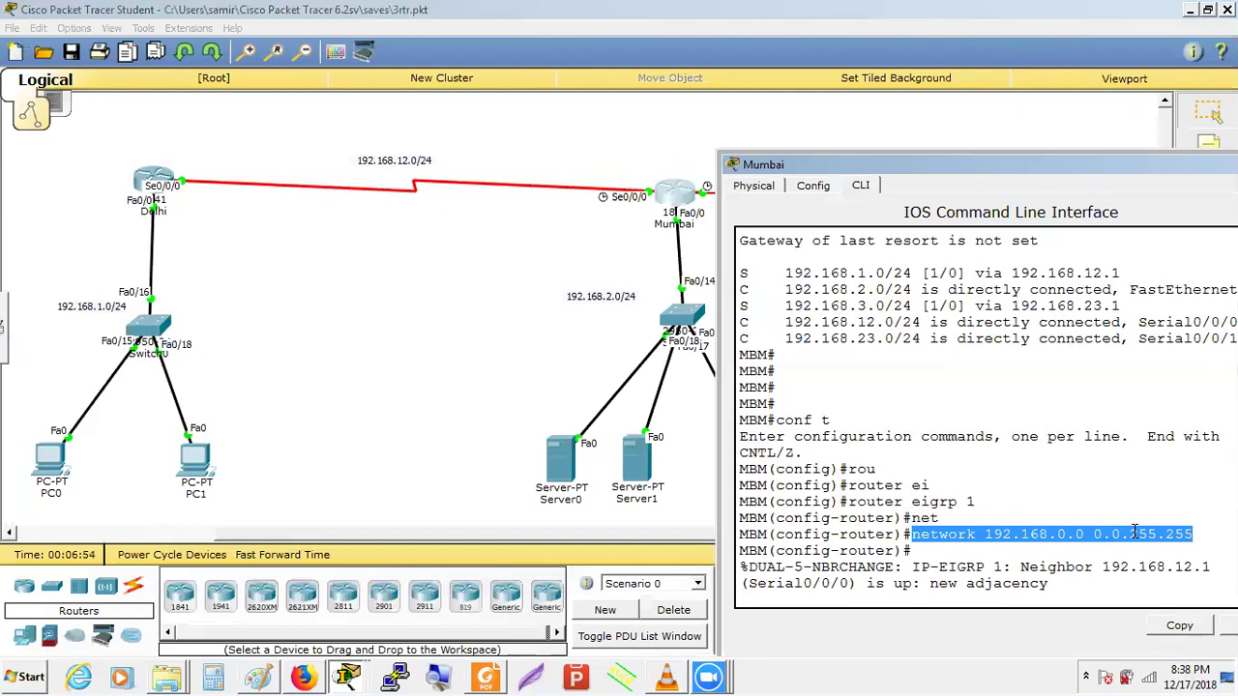
pyautogui.hotkey('alt', 'Tab')
pyautogui.press('Tab')
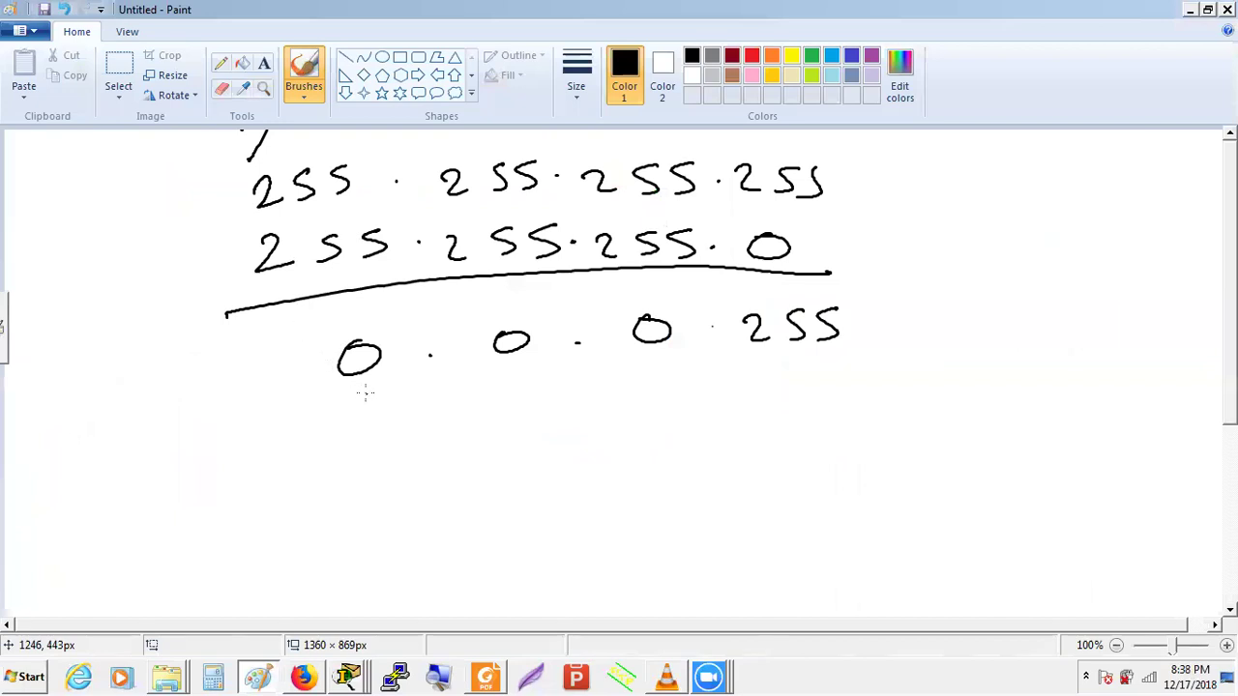
pyautogui.moveTo(360, 397)
pyautogui.mouseDown()
pyautogui.moveTo(364, 466)
pyautogui.moveTo(425, 474)
pyautogui.mouseUp()
pyautogui.moveTo(430, 445)
pyautogui.mouseDown()
pyautogui.moveTo(433, 468)
pyautogui.moveTo(443, 452)
pyautogui.mouseUp()
pyautogui.moveTo(470, 443)
pyautogui.mouseDown()
pyautogui.moveTo(457, 463)
pyautogui.moveTo(505, 457)
pyautogui.mouseUp()
pyautogui.moveTo(788, 362)
pyautogui.mouseDown()
pyautogui.moveTo(795, 424)
pyautogui.moveTo(763, 448)
pyautogui.moveTo(796, 461)
pyautogui.moveTo(796, 501)
pyautogui.moveTo(820, 450)
pyautogui.moveTo(873, 438)
pyautogui.moveTo(924, 442)
pyautogui.mouseUp()
pyautogui.click(758, 439)
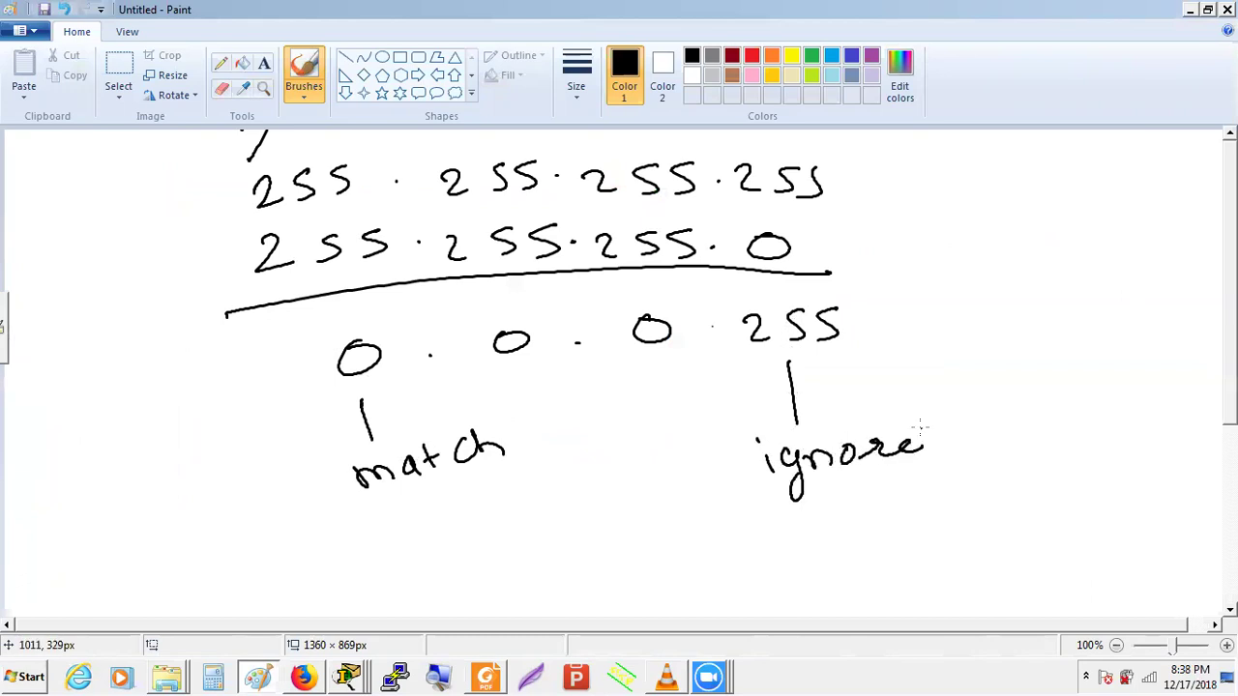
# Step: Return to Packet Tracer and compare Mumbai's network command with the router's interfaces in the topology
pyautogui.hotkey('alt', 'Tab')
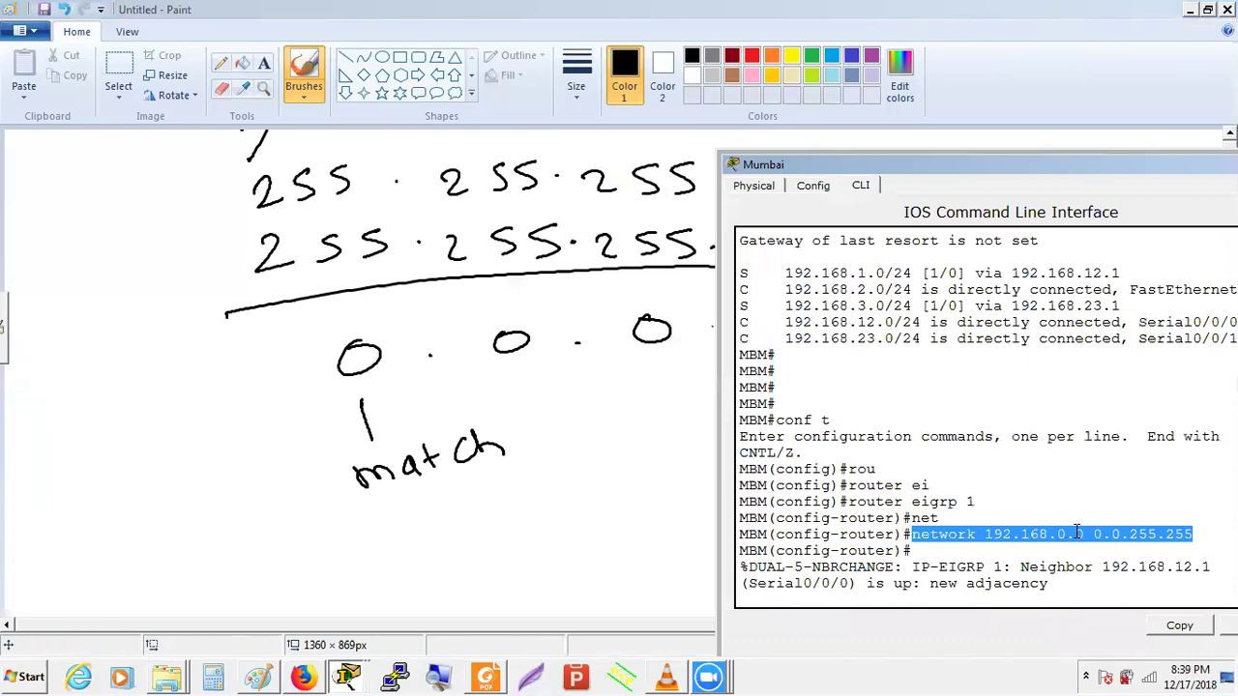
pyautogui.hotkey('alt', 'Tab')
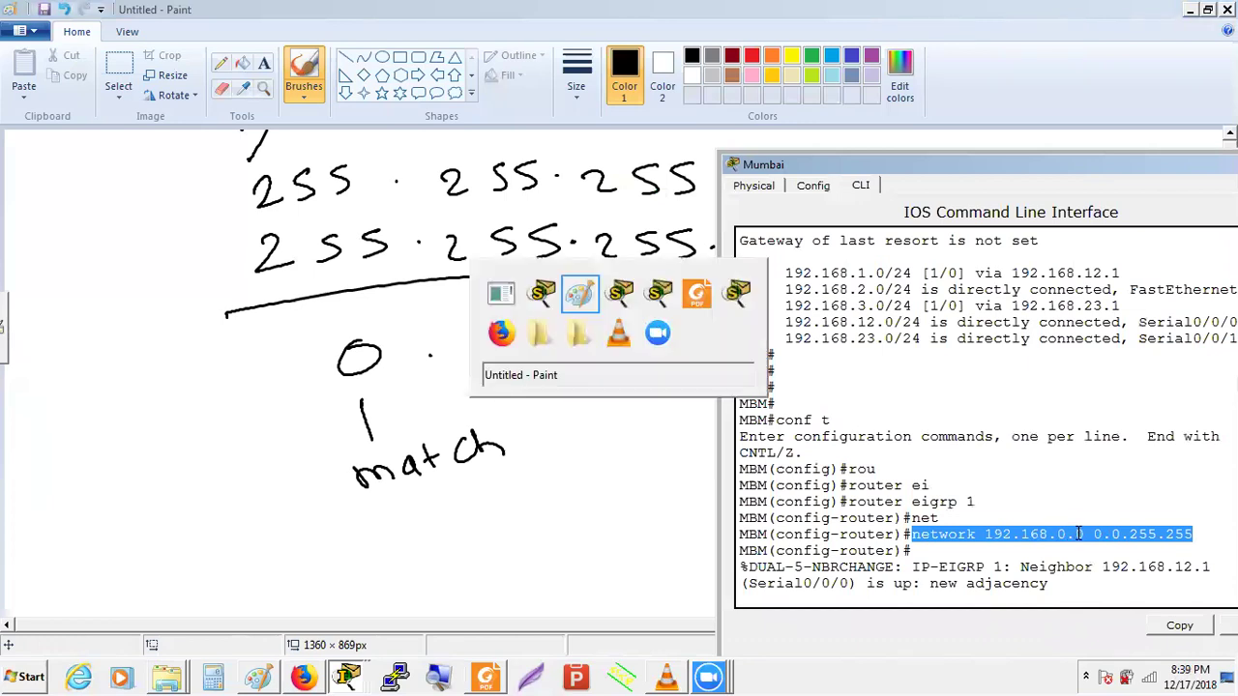
pyautogui.hotkey('alt', 'Tab')
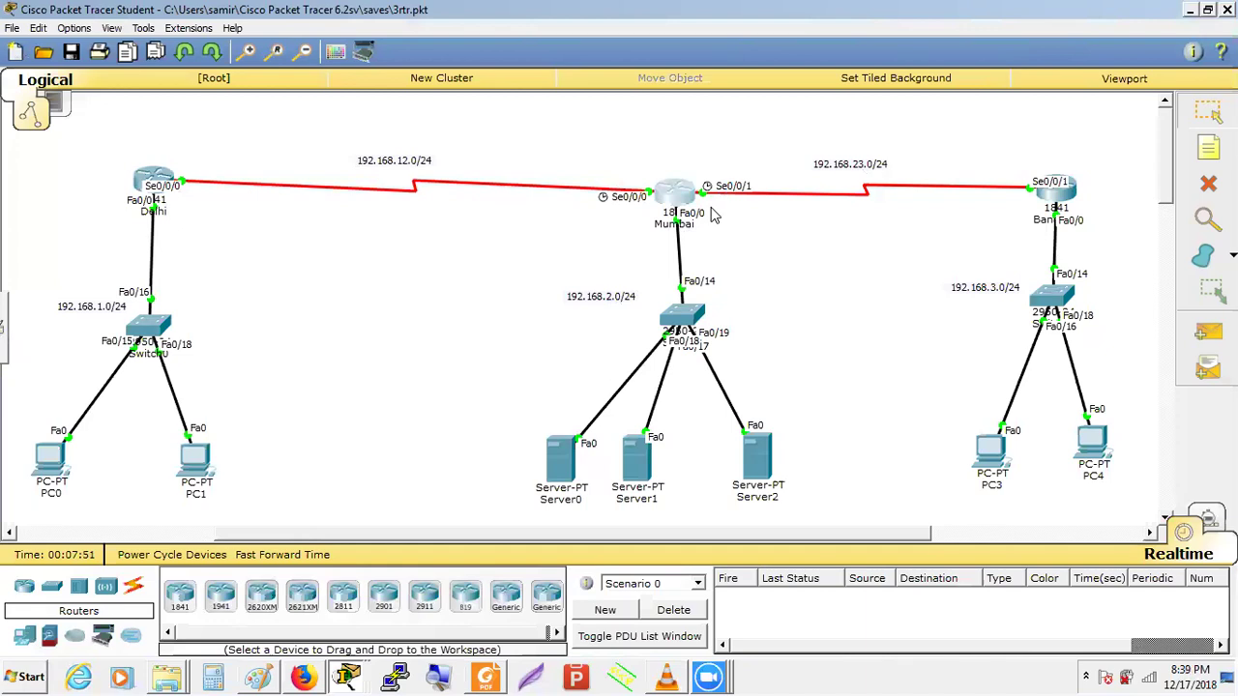
pyautogui.hotkey('alt', 'Tab')
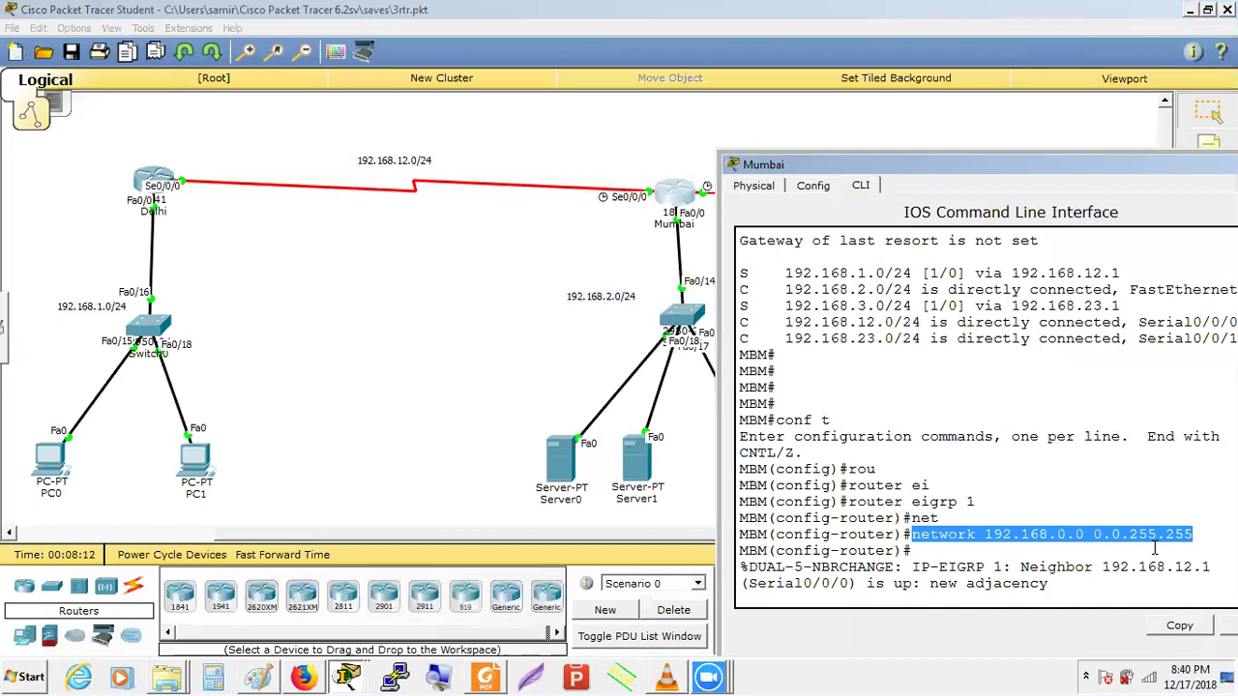
# Step: Leave EIGRP configuration mode on the Mumbai router and return to the privileged prompt
pyautogui.press('Return')
pyautogui.press('Return')
pyautogui.press('Return')
pyautogui.press('Return')
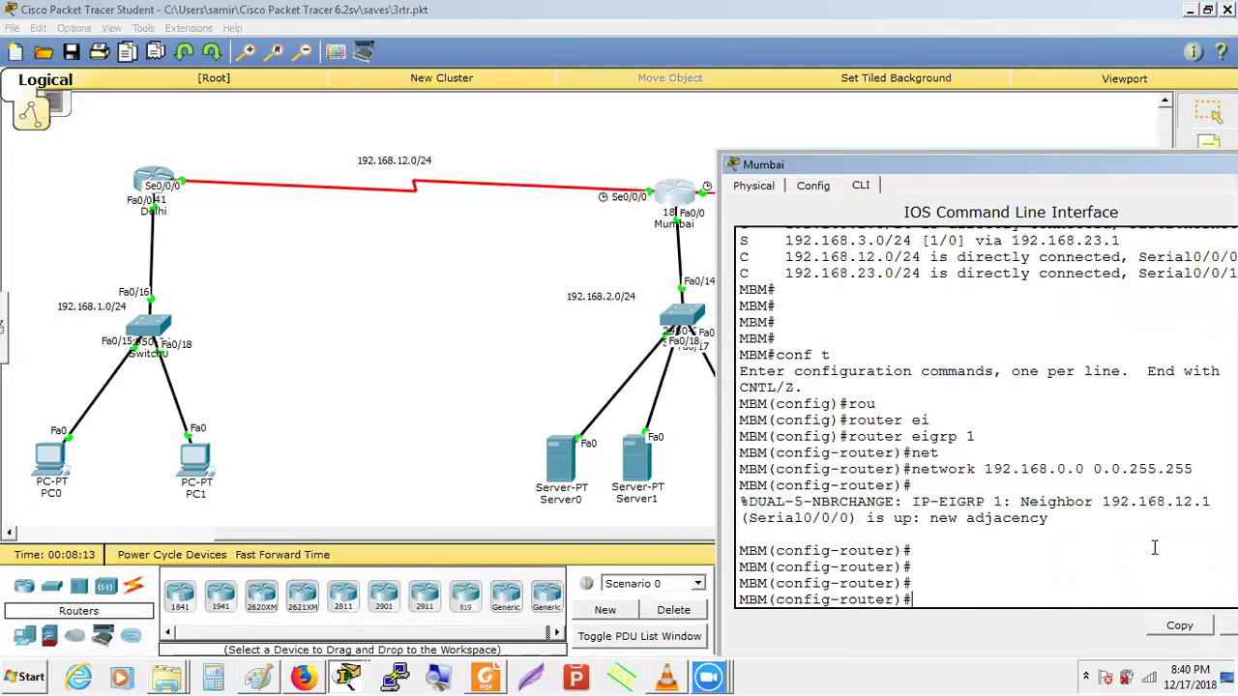
pyautogui.hotkey('ctrl', 'z')
# Step: List the Mumbai router's EIGRP neighbors with show ip eigrp neighbors
pyautogui.write('sh')
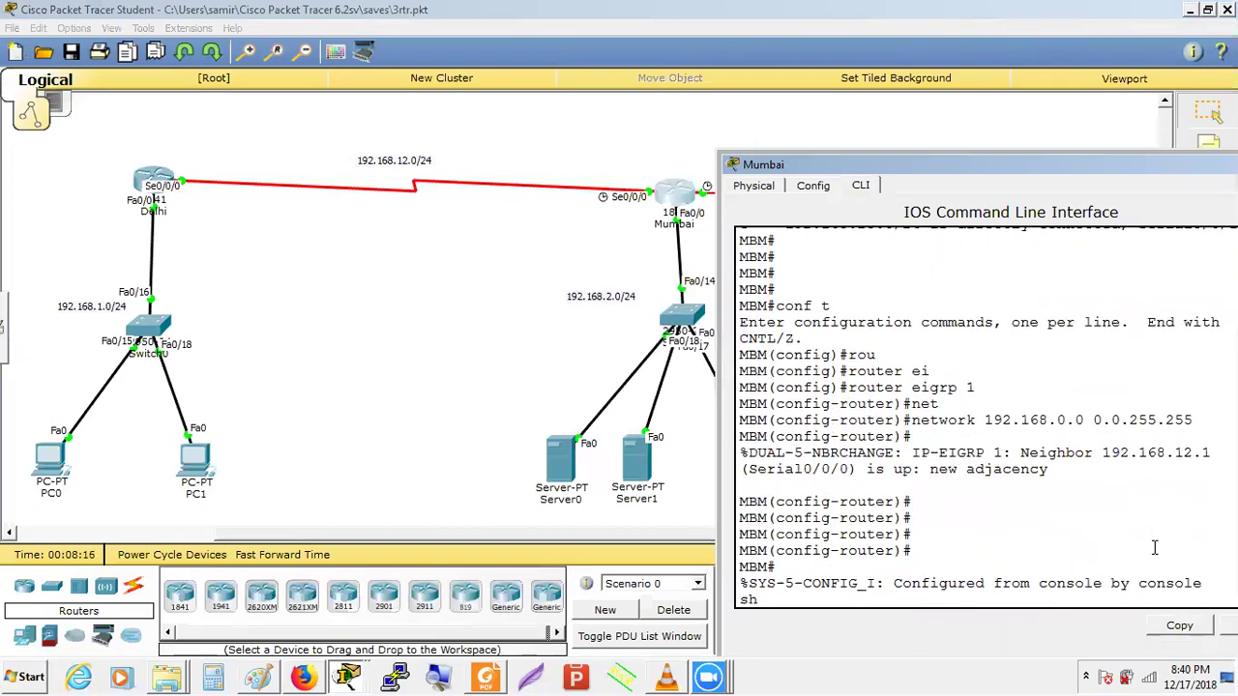
pyautogui.write(' ip ei')
pyautogui.press('Tab')
pyautogui.write('net')
pyautogui.press('Tab')
pyautogui.press('BackSpace')
pyautogui.press('BackSpace')
pyautogui.press('BackSpace')
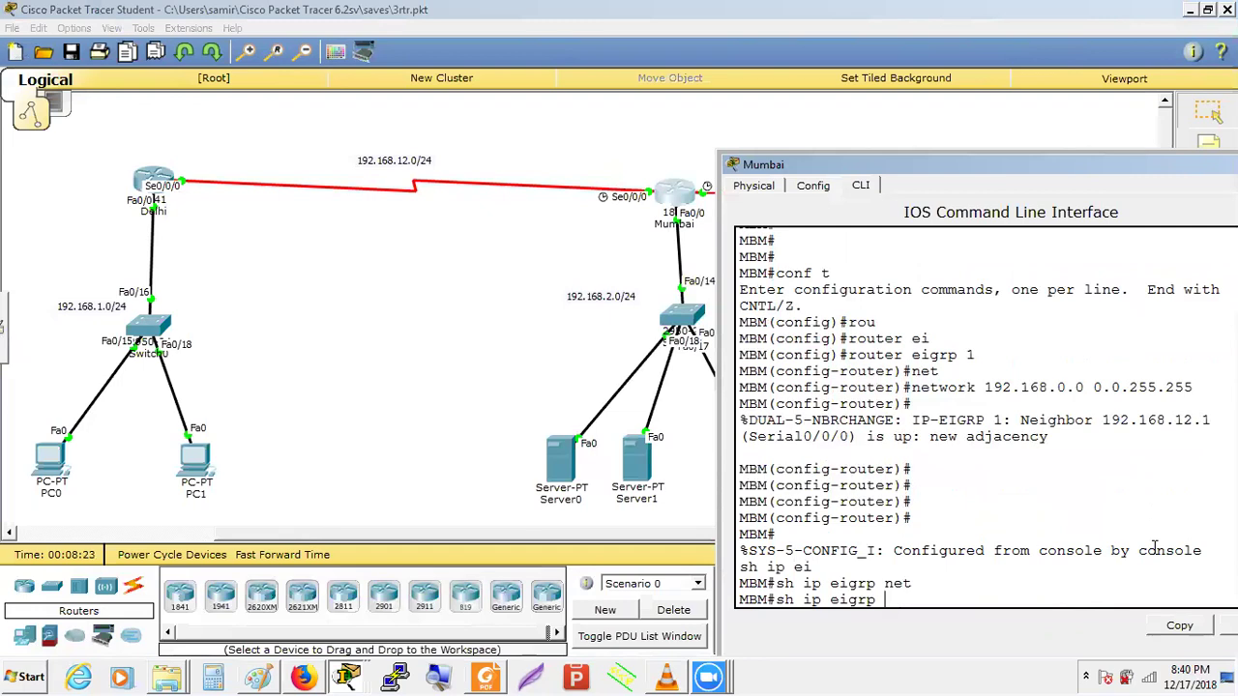
pyautogui.write('ne')
pyautogui.press('Tab')
pyautogui.press('Return')
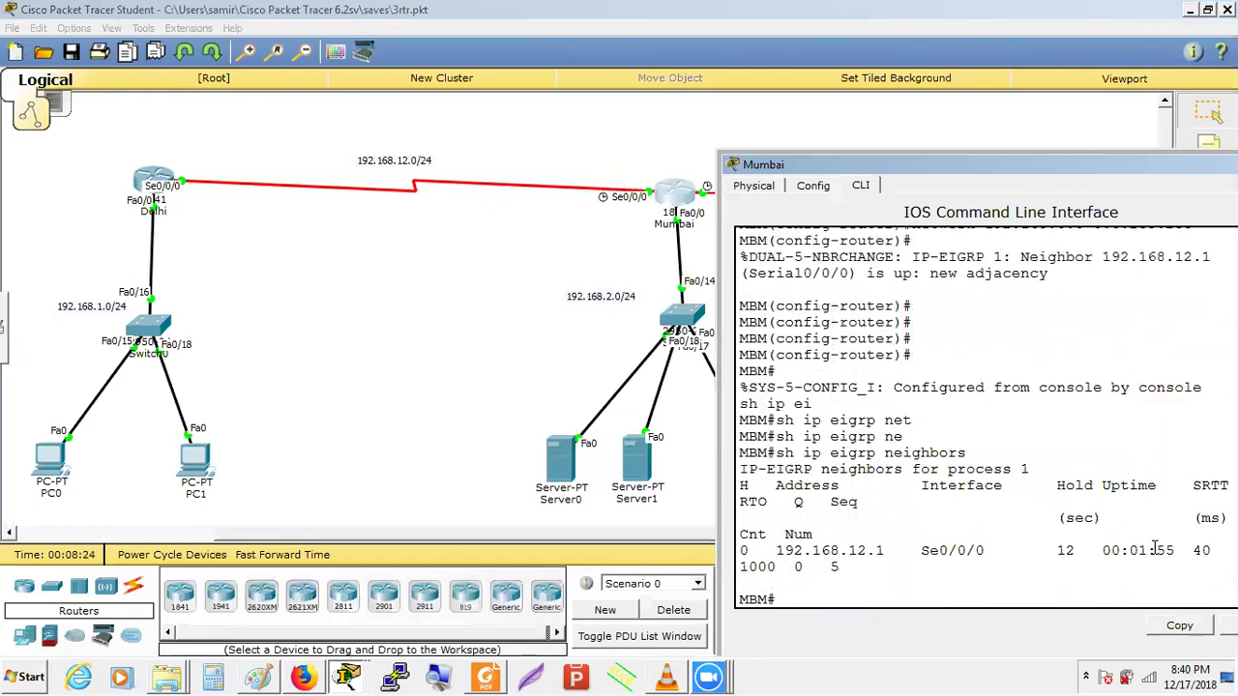
# Step: Maximize the Mumbai window and highlight the neighbor's address, interface and hold time in the EIGRP table
pyautogui.doubleClick(1048, 164)
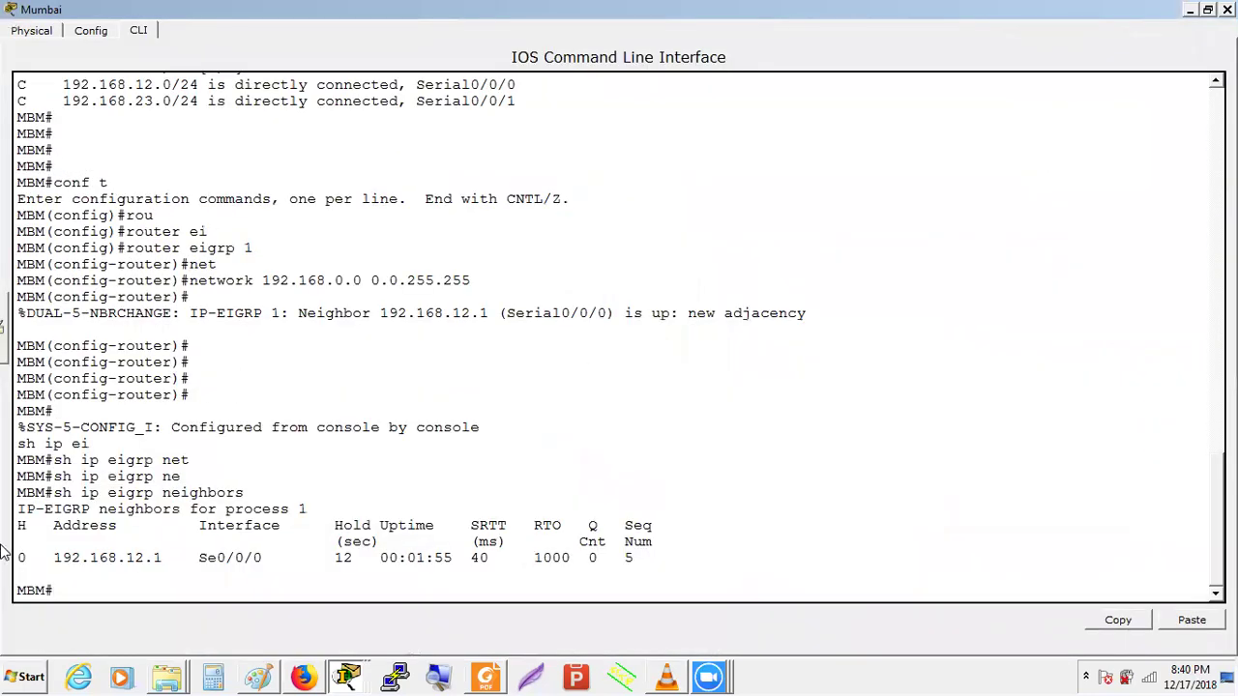
pyautogui.moveTo(26, 558); pyautogui.dragTo(164, 559)
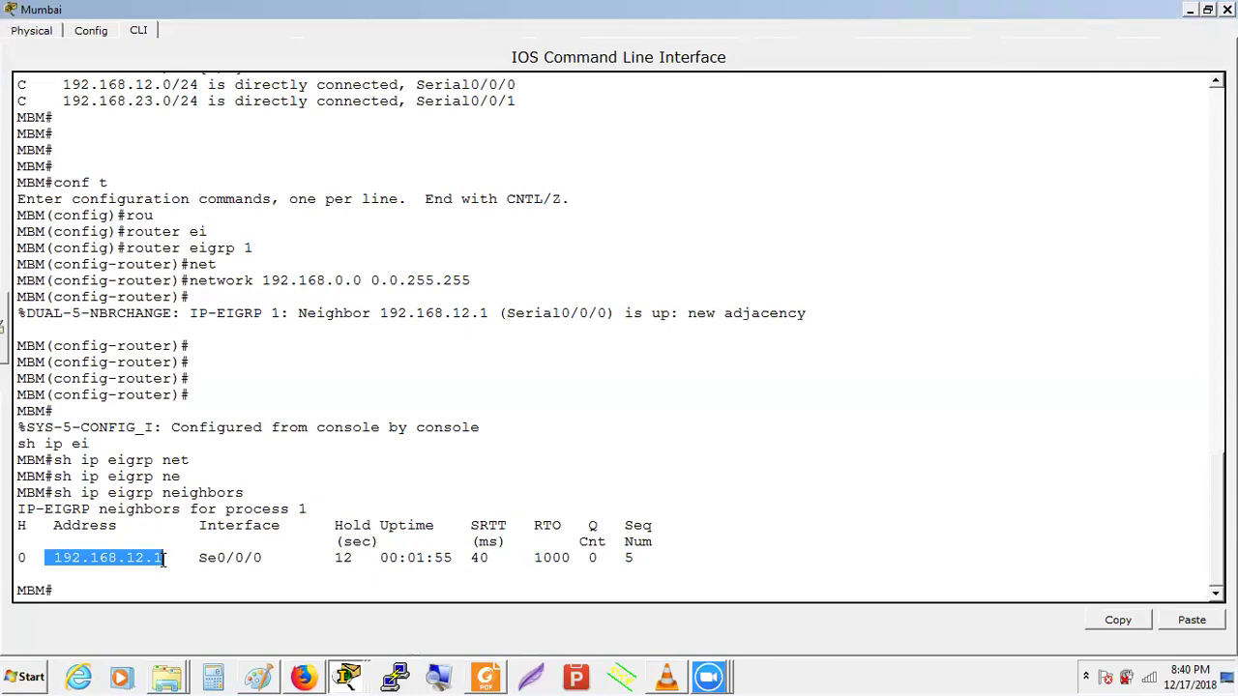
pyautogui.moveTo(198, 559); pyautogui.dragTo(356, 559)
# Step: Repeat the EIGRP neighbor listing on Mumbai several times to watch how the hold timer and uptime change
pyautogui.press('Up')
pyautogui.press('Return')
pyautogui.press('Up')
pyautogui.press('Return')
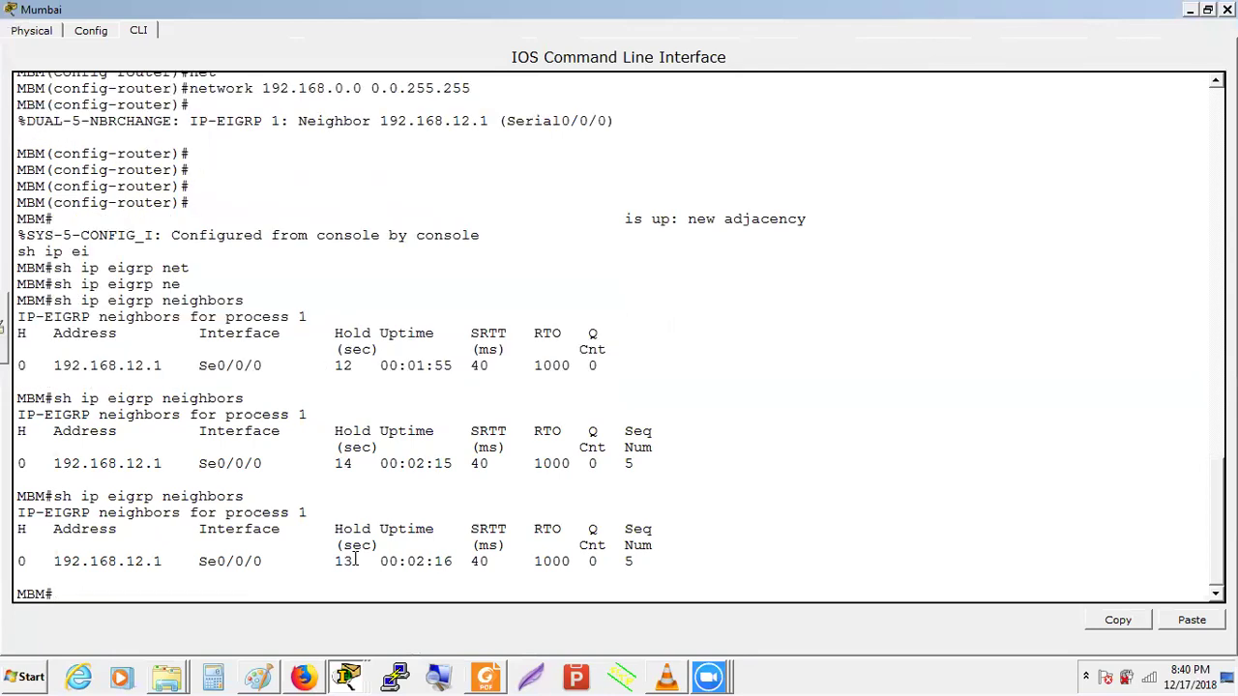
pyautogui.press('Up')
pyautogui.press('Return')
pyautogui.press('Up')
pyautogui.press('Return')
pyautogui.press('Up')
pyautogui.press('Return')
pyautogui.press('Up')
pyautogui.press('Return')
pyautogui.press('Up')
pyautogui.press('Return')
pyautogui.press('Up')
pyautogui.press('Return')
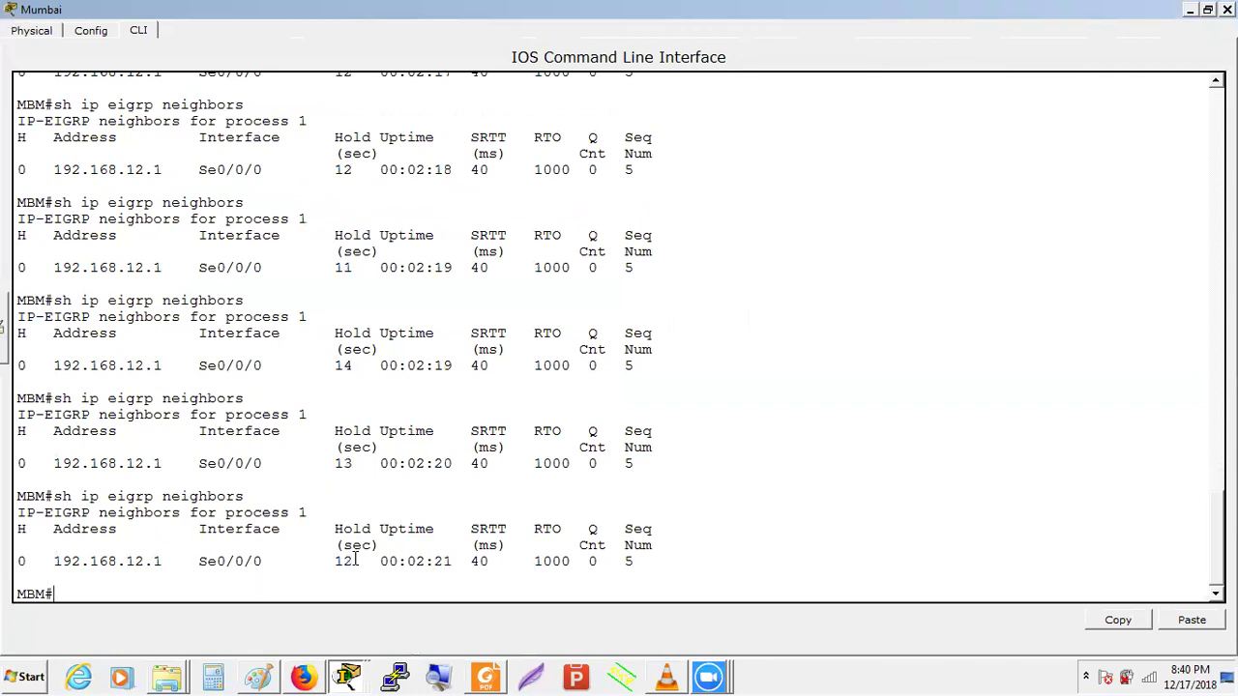
pyautogui.press('Up')
pyautogui.press('Return')
pyautogui.press('Up')
pyautogui.press('Return')
pyautogui.press('Up')
pyautogui.press('Return')
pyautogui.press('Up')
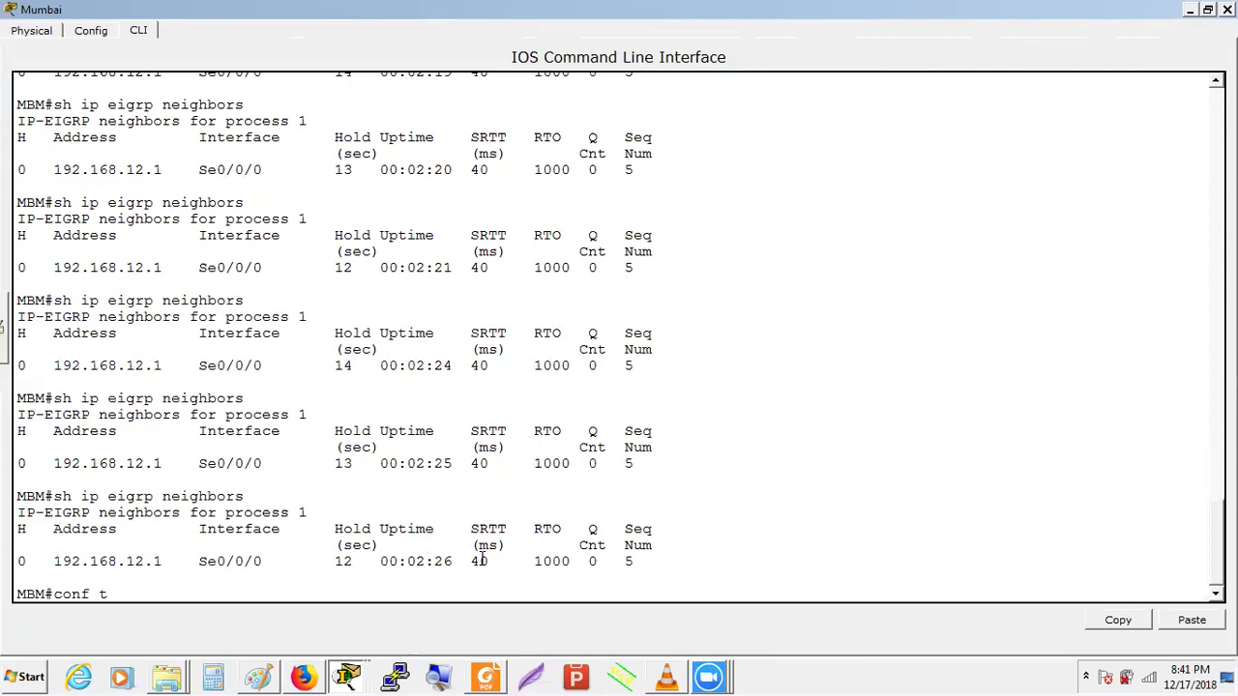
pyautogui.press('Return')
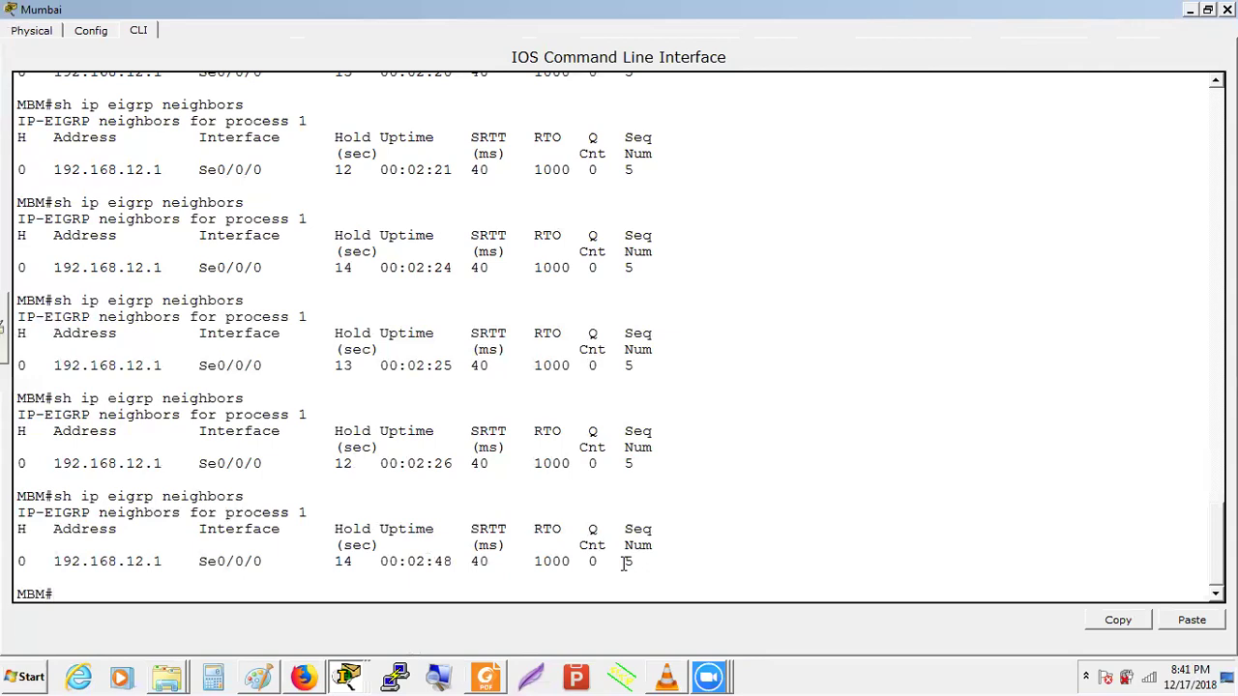
# Step: Point out the neighbor's sequence number in the table and list Mumbai's EIGRP neighbors once more
pyautogui.moveTo(624, 563); pyautogui.dragTo(637, 564)
pyautogui.press('Up')
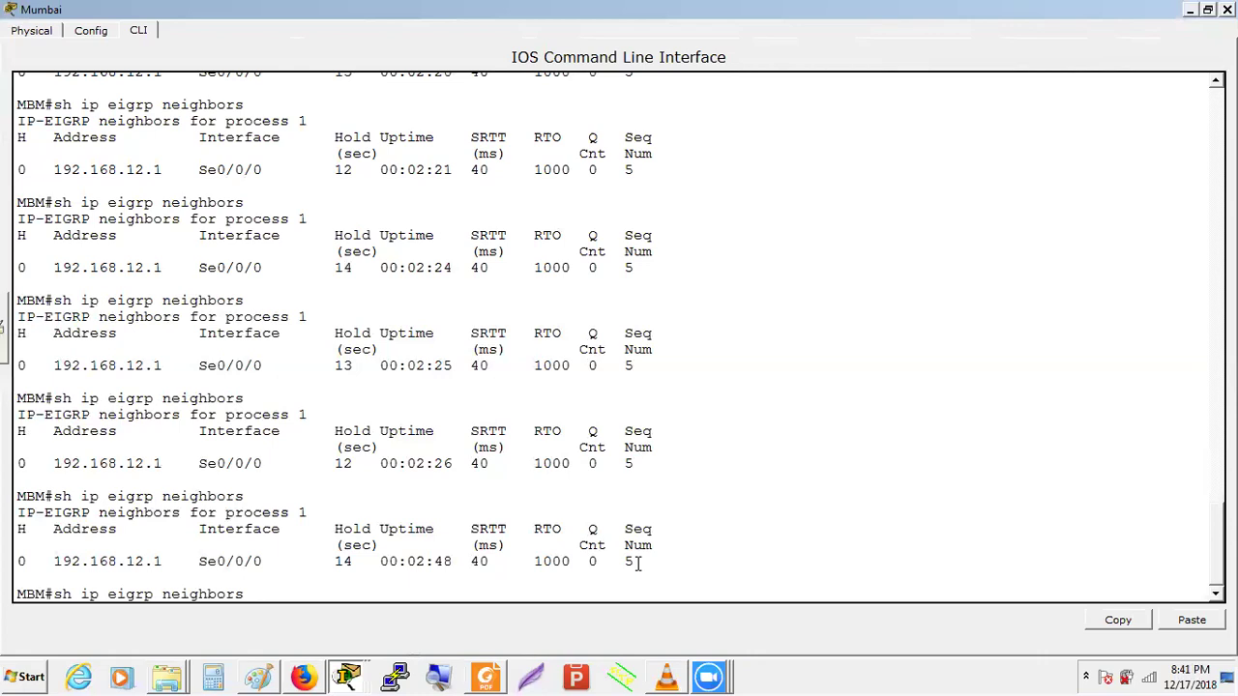
pyautogui.press('Return')
# Step: Switch to the Delhi router's CLI and display its routing table with sh ip route
pyautogui.hotkey('alt', 'Tab')
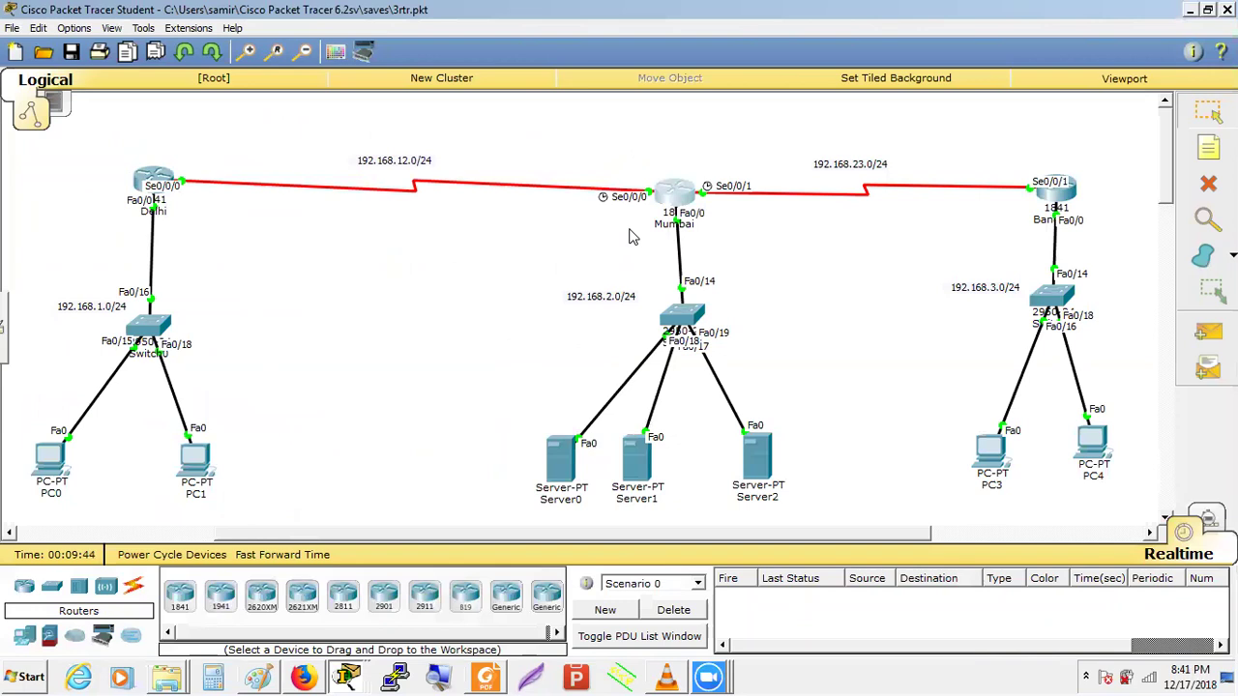
pyautogui.click(153, 184)
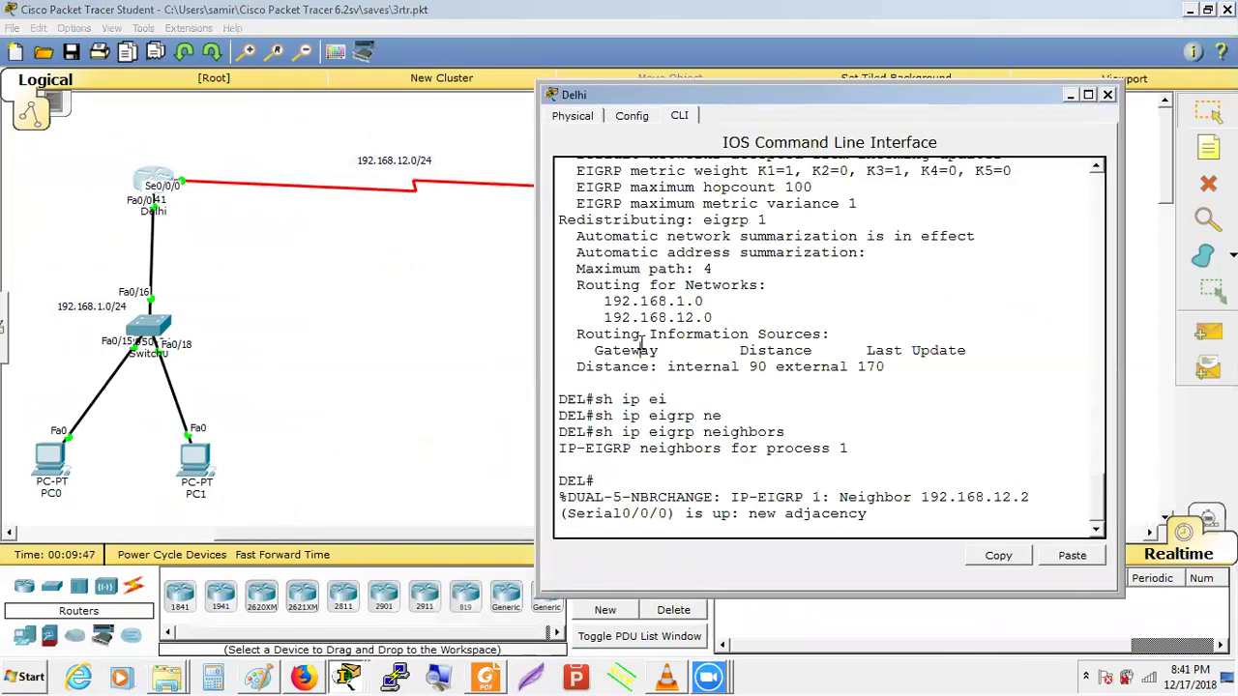
pyautogui.press('Return')
pyautogui.press('Return')
pyautogui.press('Return')
pyautogui.press('Return')
pyautogui.write('sh ip route')
pyautogui.press('Return')
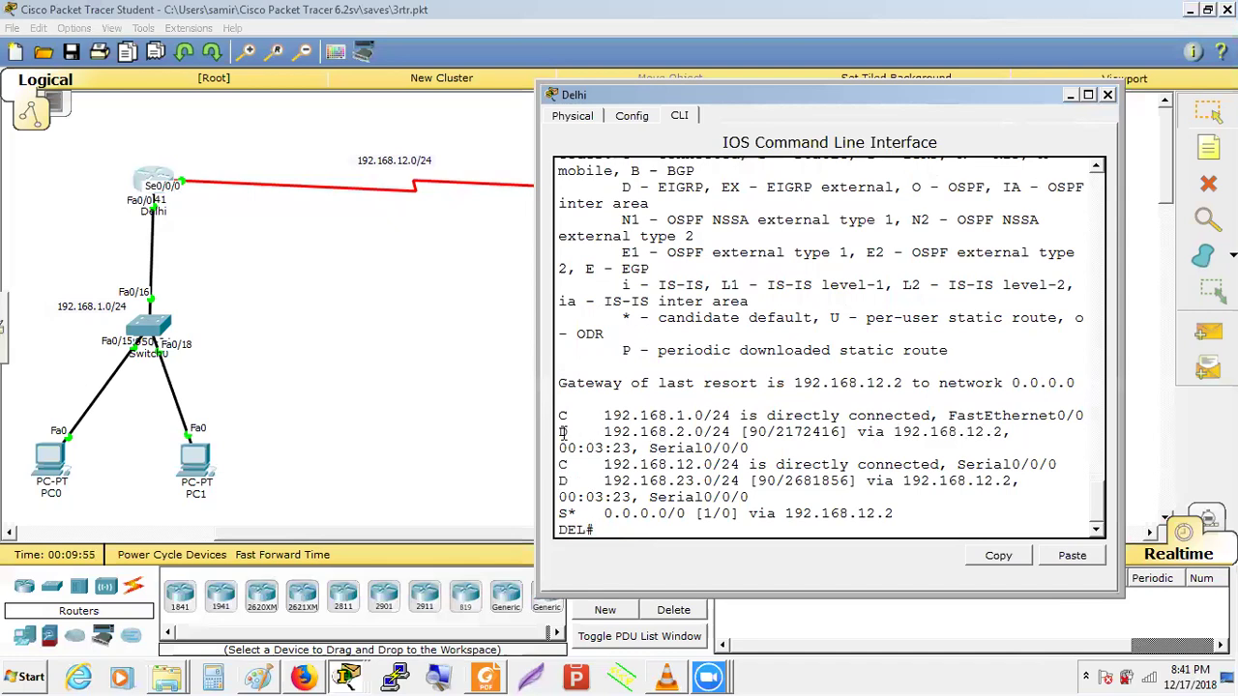
# Step: Highlight the EIGRP-learned routes to 192.168.2.0/24 and 192.168.23.0/24 in Delhi's routing table, and return to the network topology
pyautogui.moveTo(561, 432); pyautogui.dragTo(798, 448)
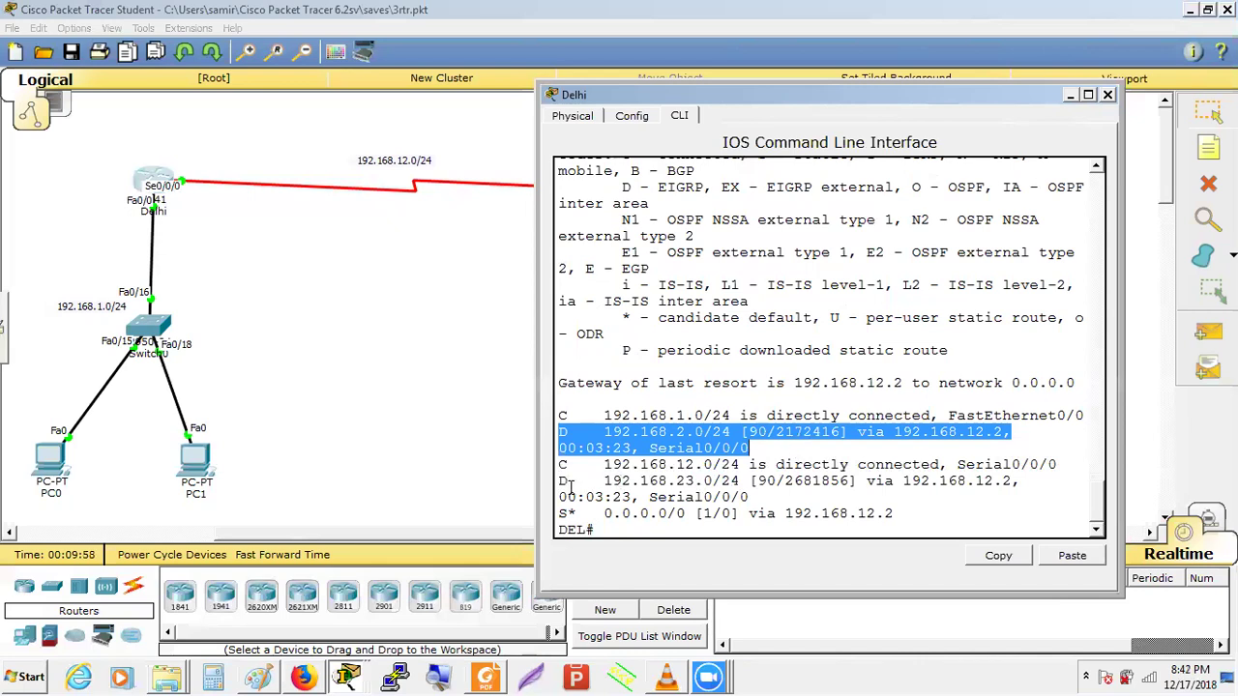
pyautogui.moveTo(561, 481); pyautogui.dragTo(766, 501)
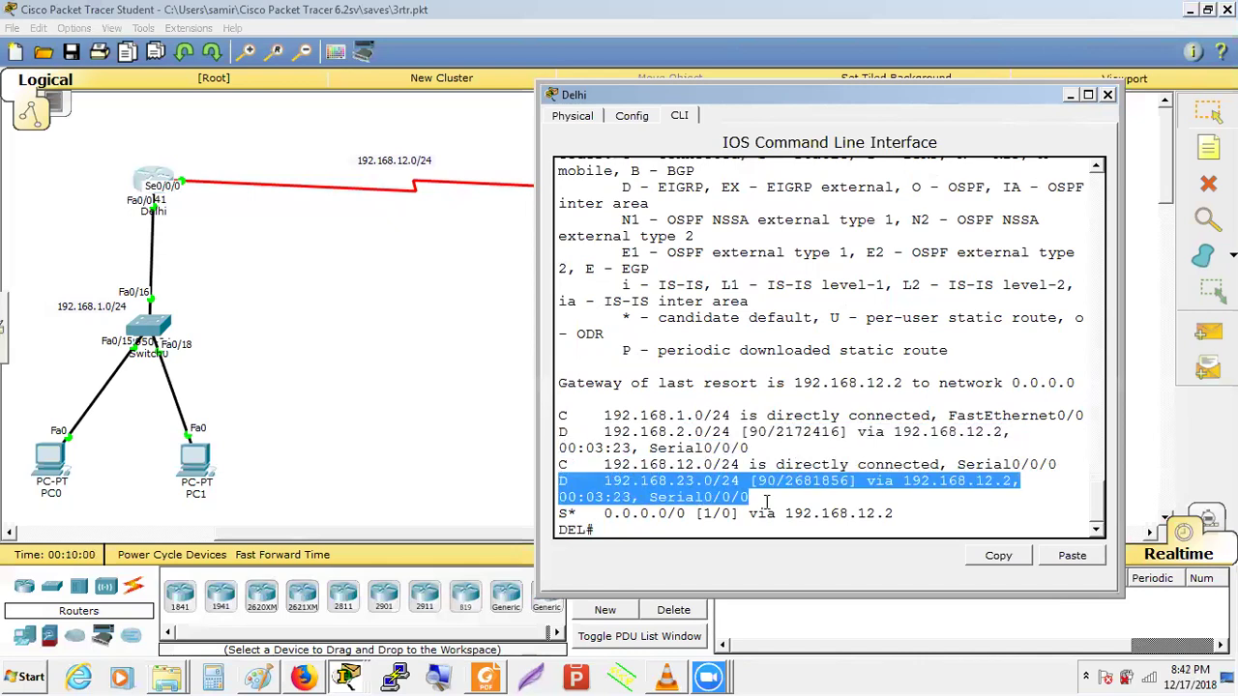
pyautogui.click(753, 497)
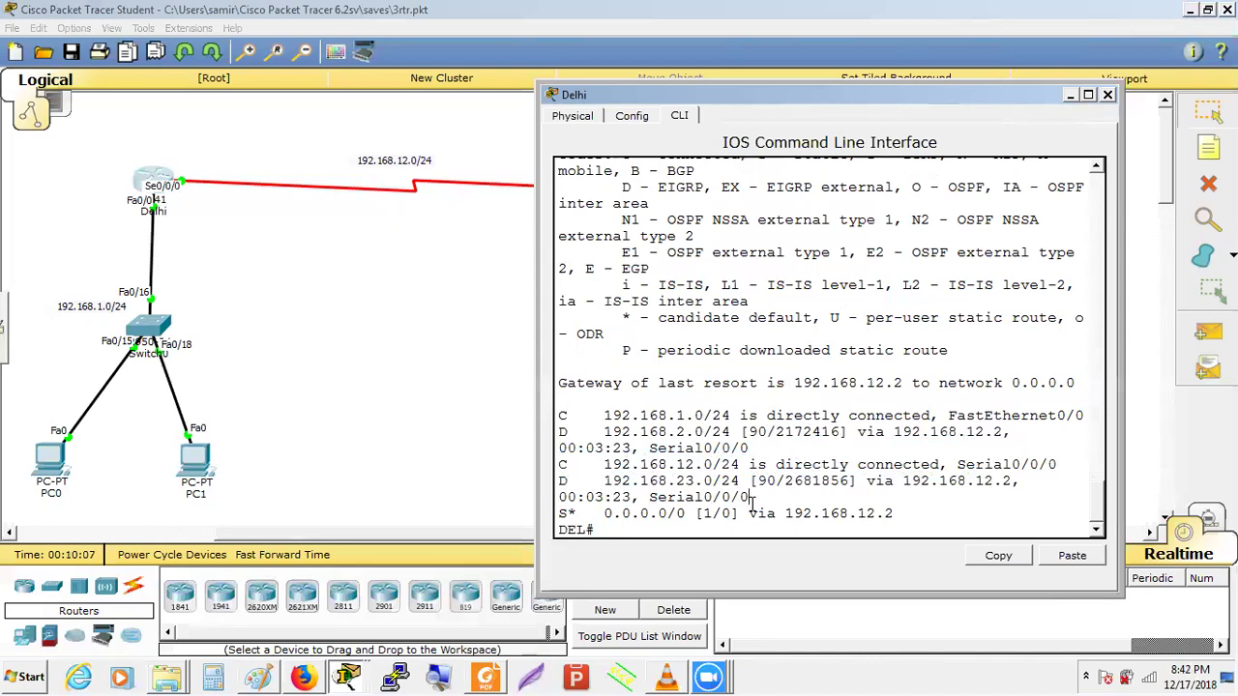
pyautogui.click(406, 339)
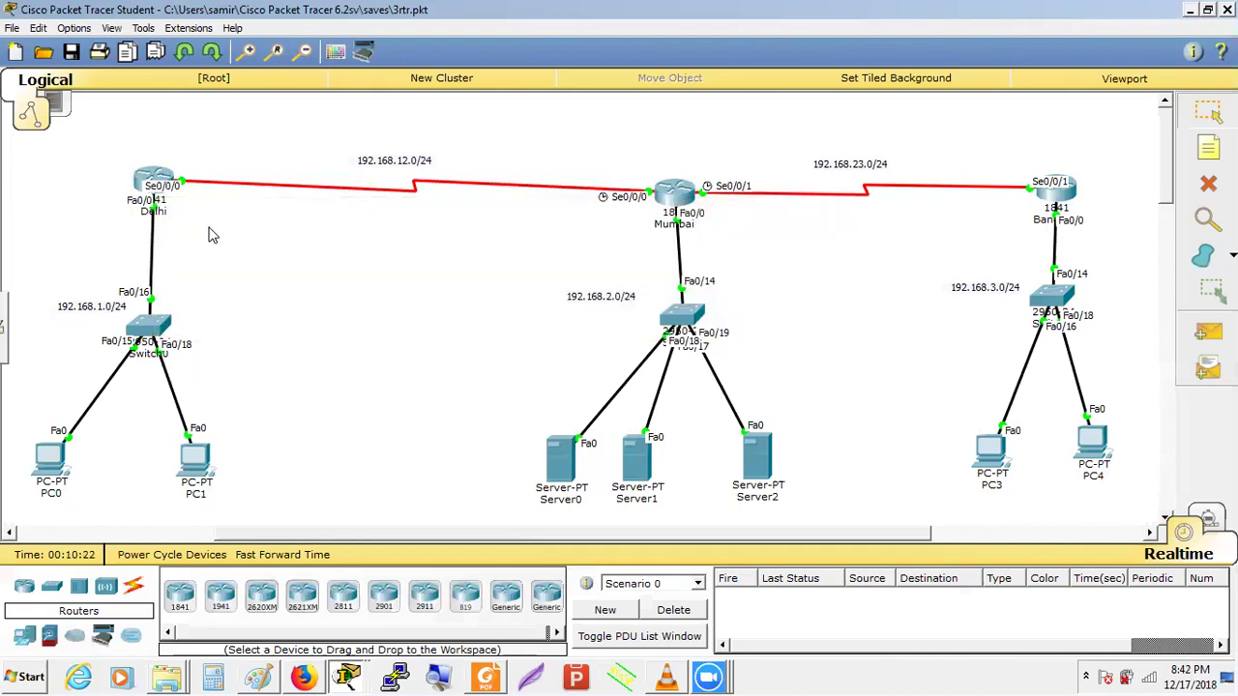
# Step: Reopen the Delhi router's CLI and display its EIGRP topology table with sh ip eigrp topology
pyautogui.click(154, 180)
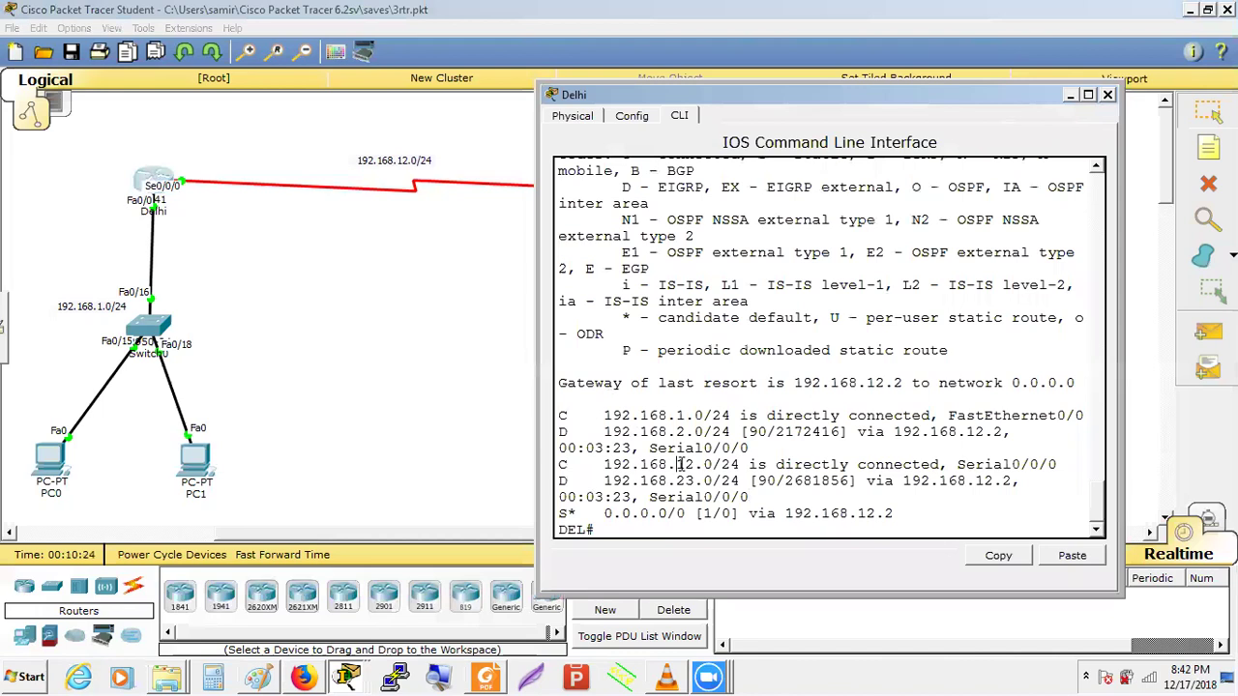
pyautogui.write('sh ip ei')
pyautogui.press('Tab')
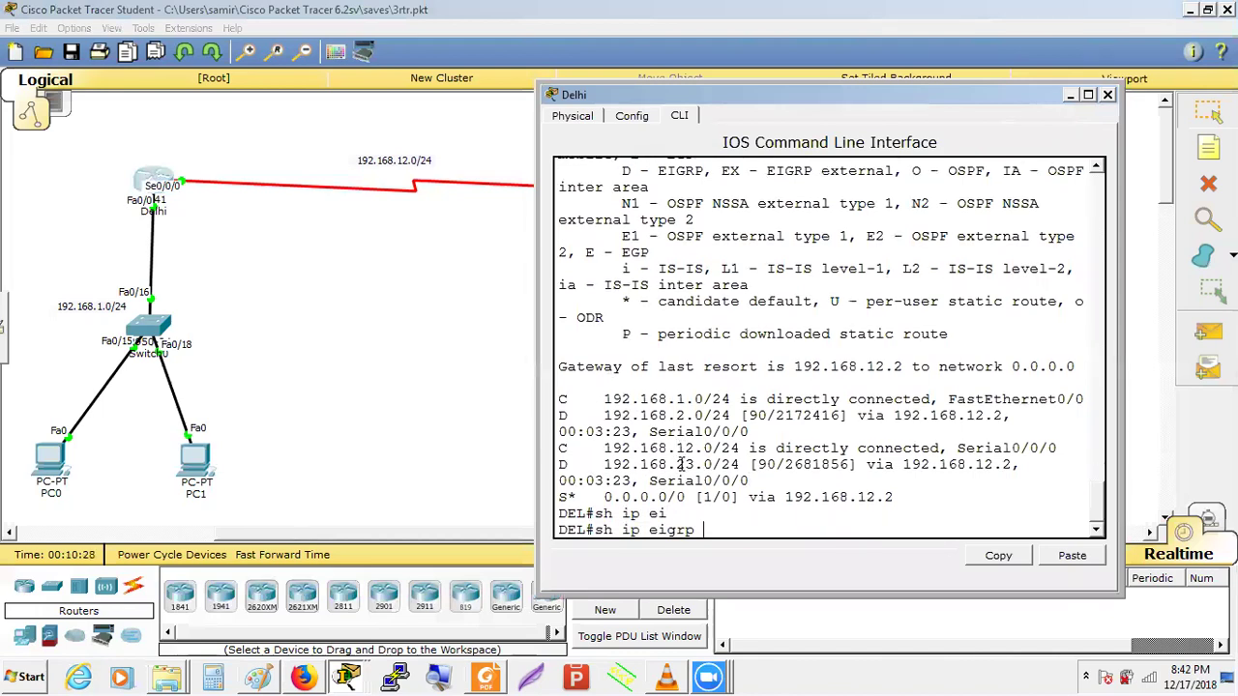
pyautogui.write('top')
pyautogui.press('Tab')
pyautogui.press('Return')
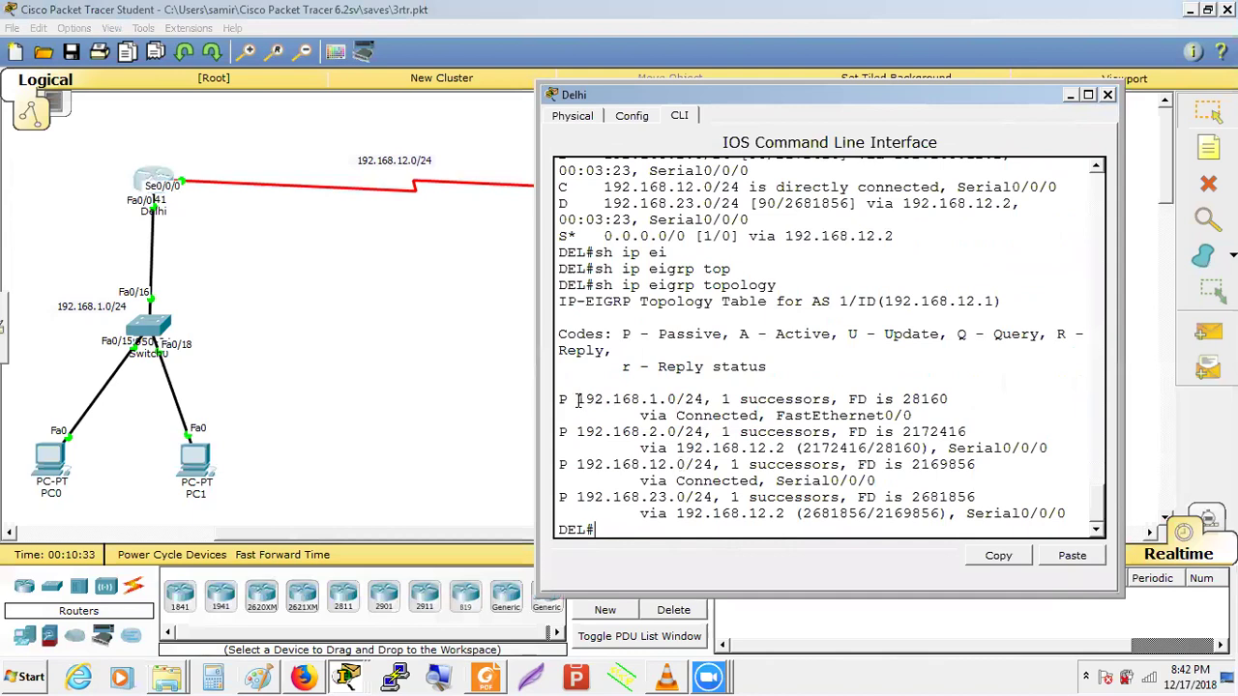
# Step: Highlight each network entry in Delhi's EIGRP topology table in turn, from 192.168.1.0/24 through 192.168.23.0/24
pyautogui.moveTo(578, 399); pyautogui.dragTo(950, 410)
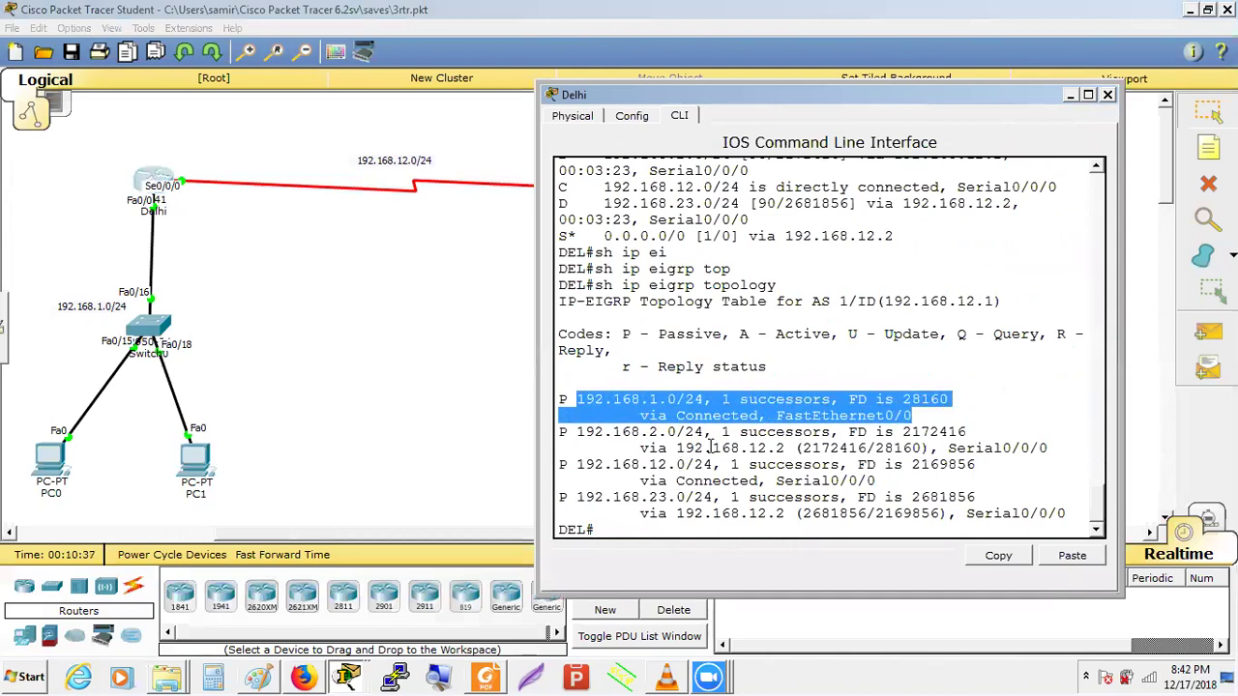
pyautogui.moveTo(577, 433); pyautogui.dragTo(1072, 449)
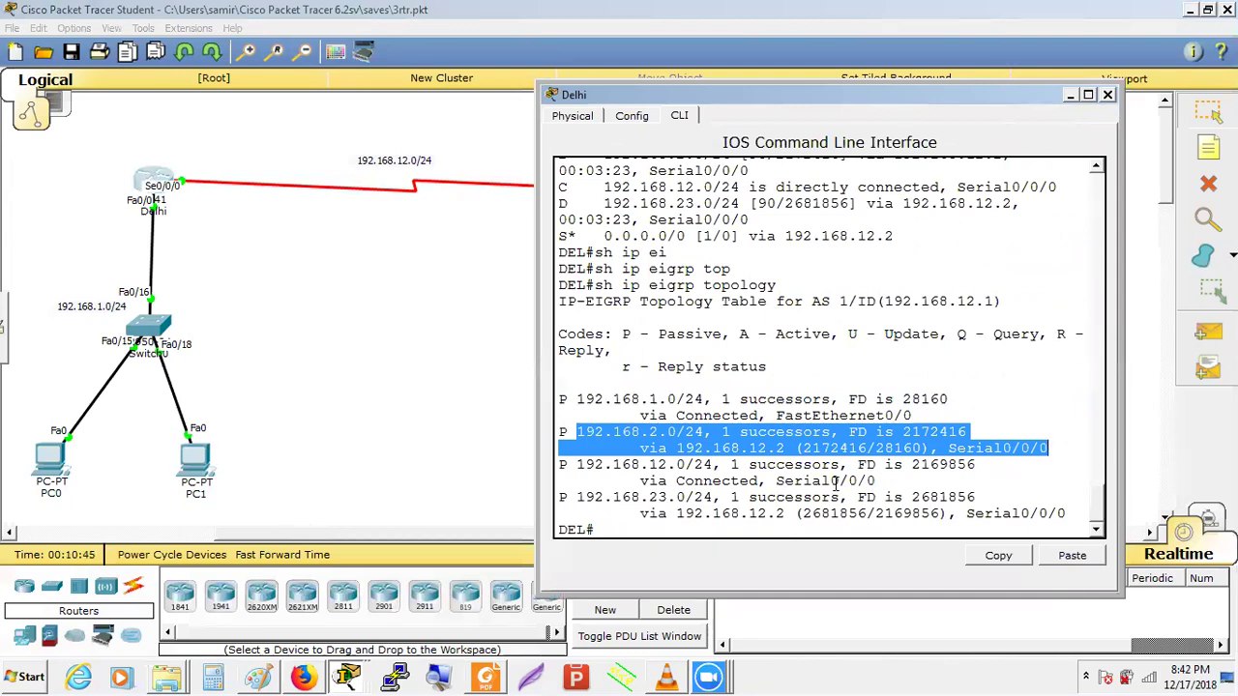
pyautogui.moveTo(584, 465); pyautogui.dragTo(648, 503)
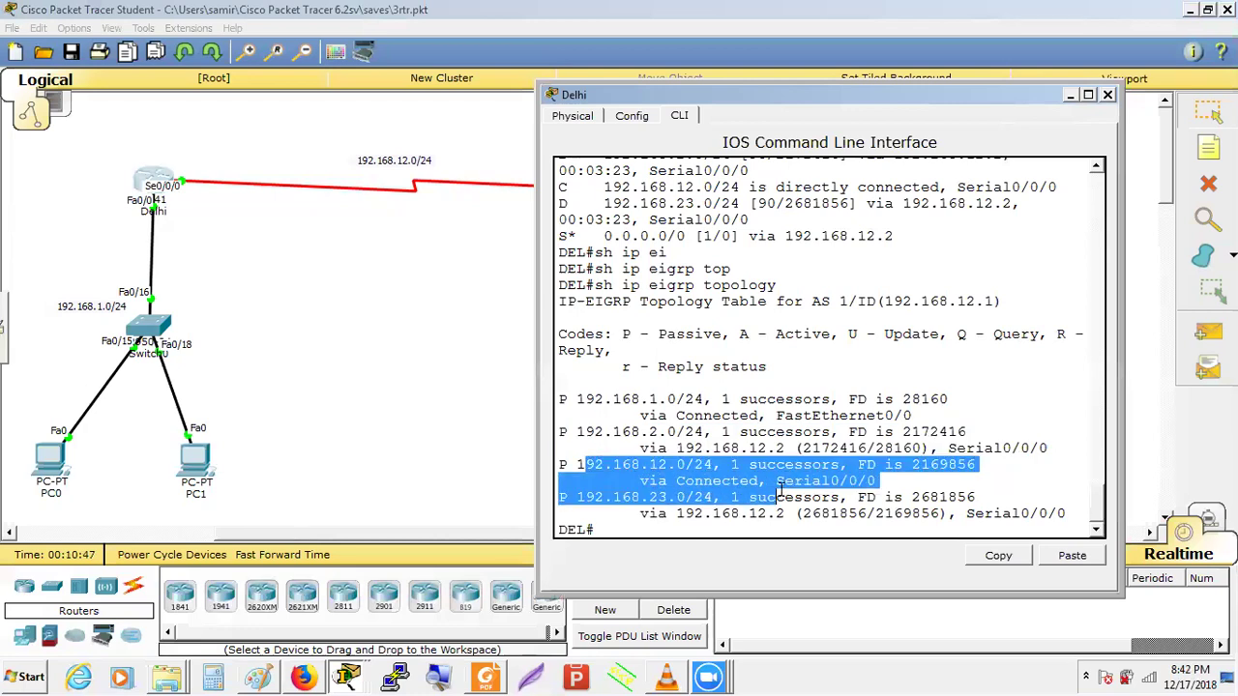
pyautogui.click(592, 505)
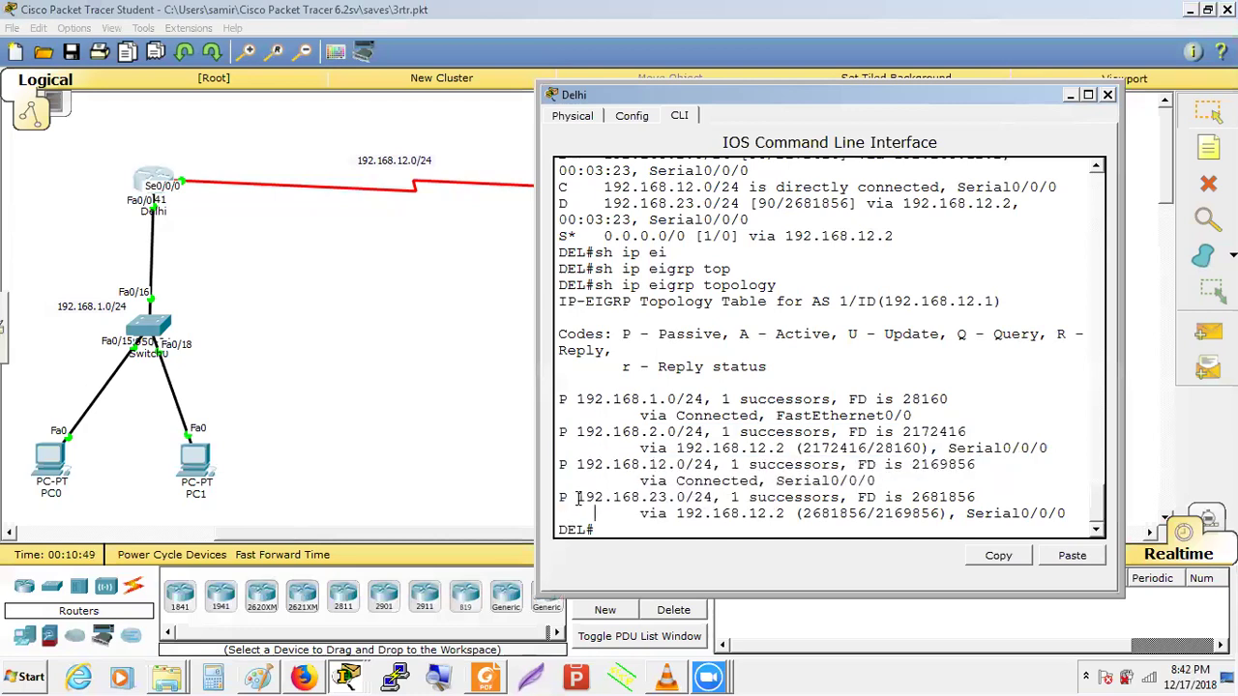
pyautogui.moveTo(578, 497); pyautogui.dragTo(1069, 517)
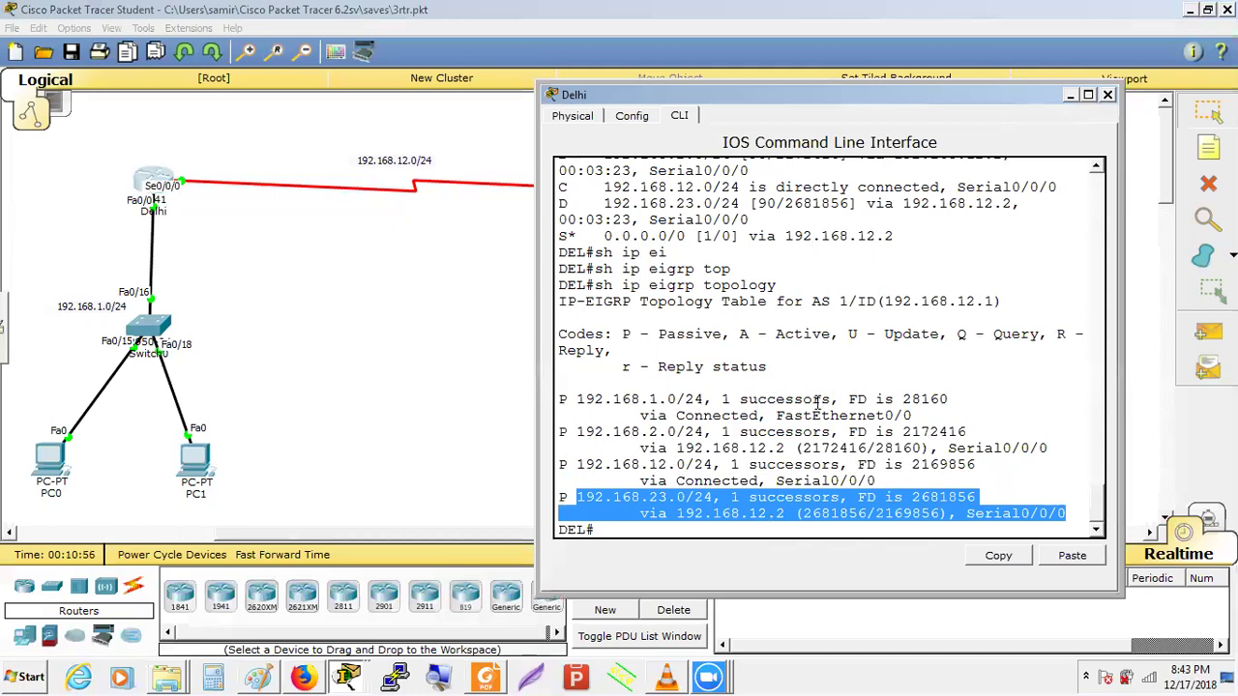
# Step: Point out the FD label and the feasible and reported distances of the 192.168.2.0/24 entry in the topology table
pyautogui.doubleClick(857, 398)
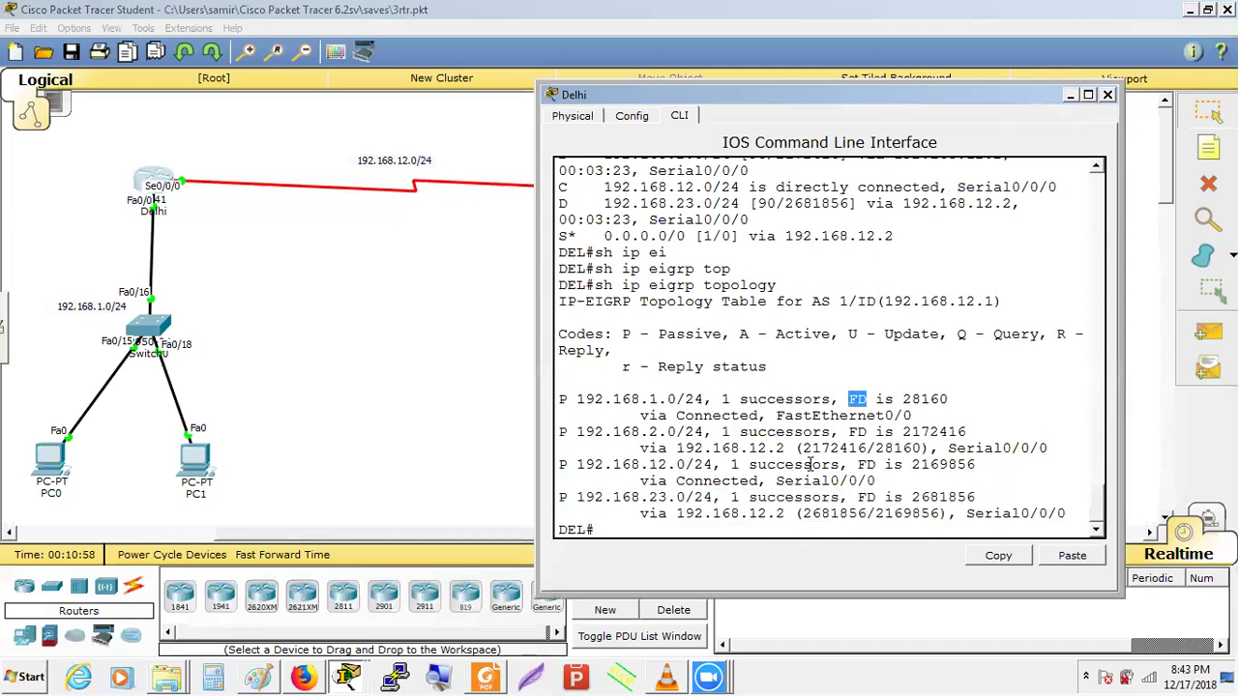
pyautogui.doubleClick(833, 448)
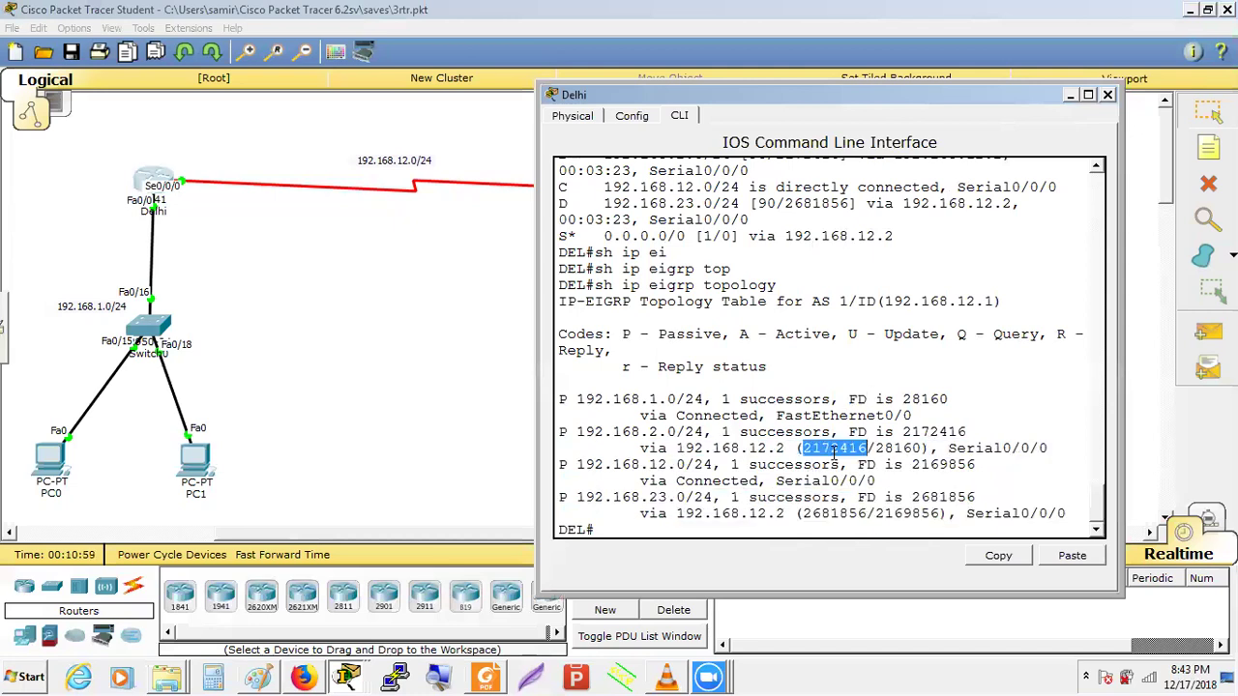
pyautogui.doubleClick(890, 449)
pyautogui.click(889, 449)
pyautogui.doubleClick(890, 448)
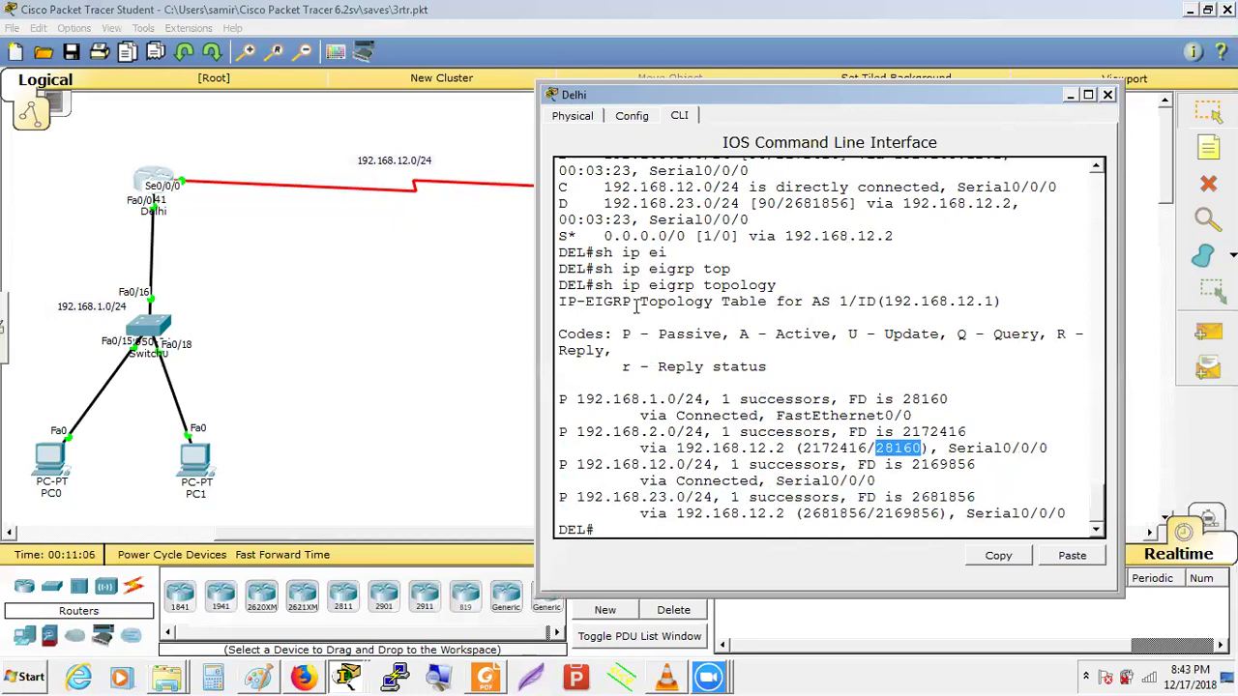
# Step: Recall the sh ip route command on Delhi and display the routing table again
pyautogui.press('Up')
pyautogui.press('Up')
pyautogui.press('Up')
pyautogui.press('Up')
pyautogui.press('Return')
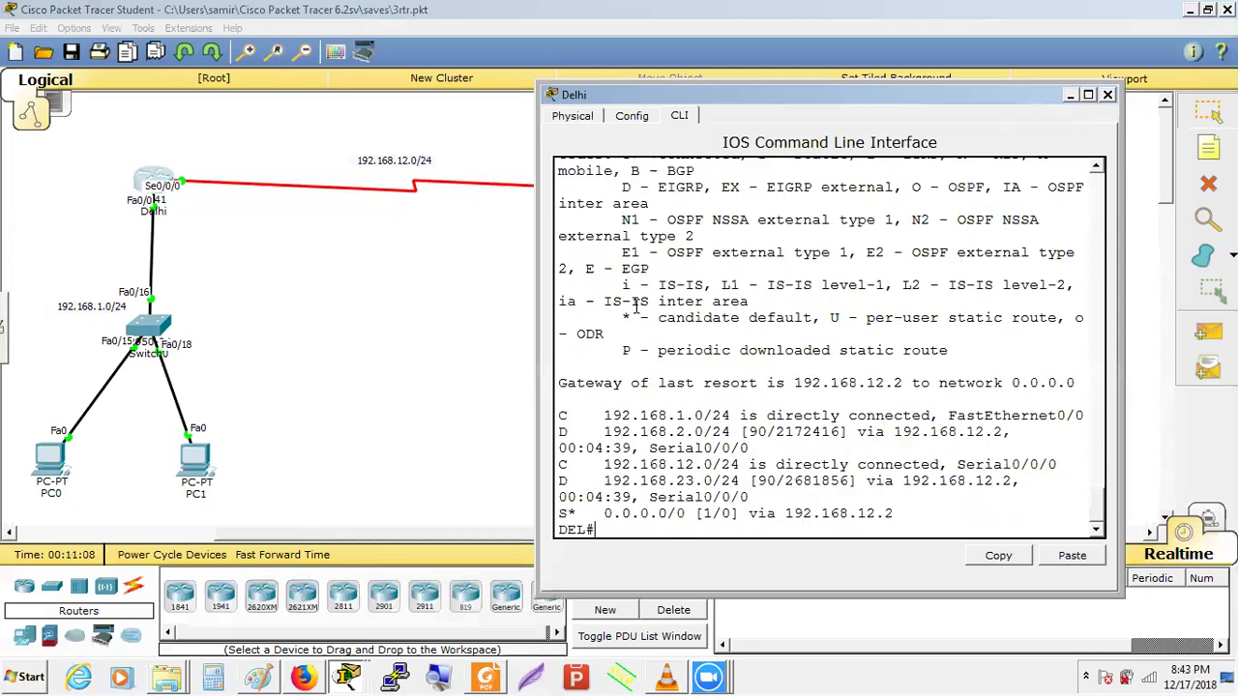
# Step: Switch to the Mumbai router's CLI and display its EIGRP topology table with sh ip eigrp topology
pyautogui.click(401, 358)
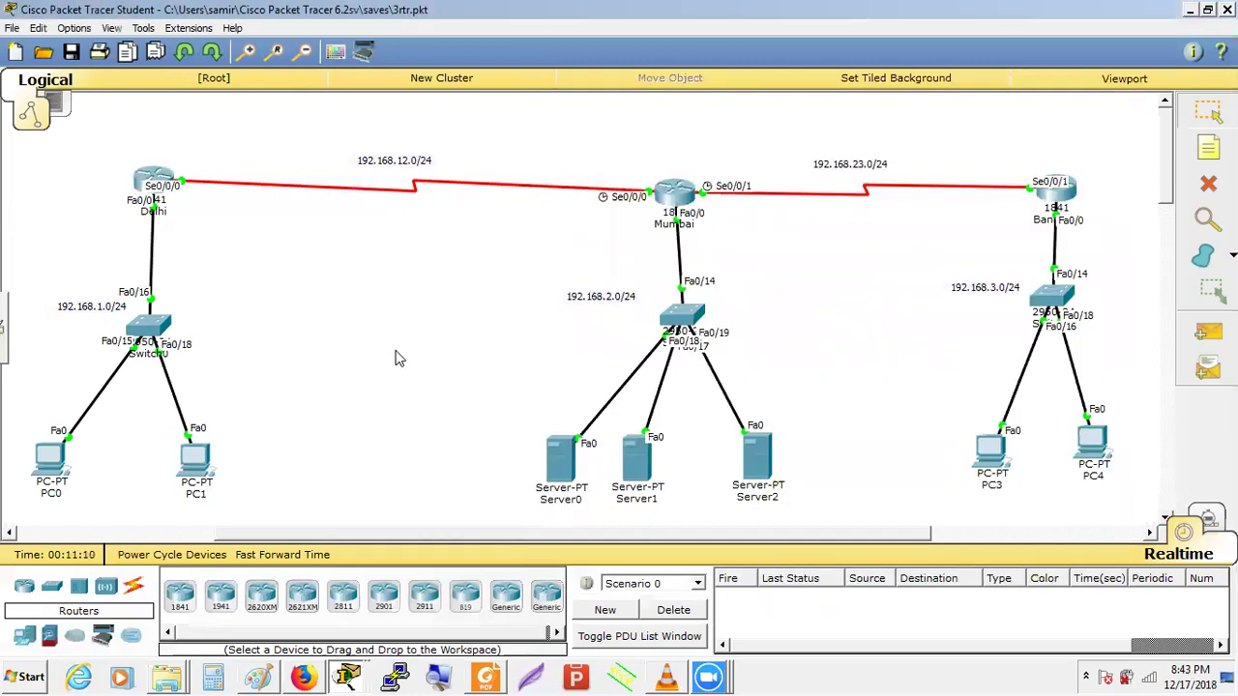
pyautogui.click(664, 197)
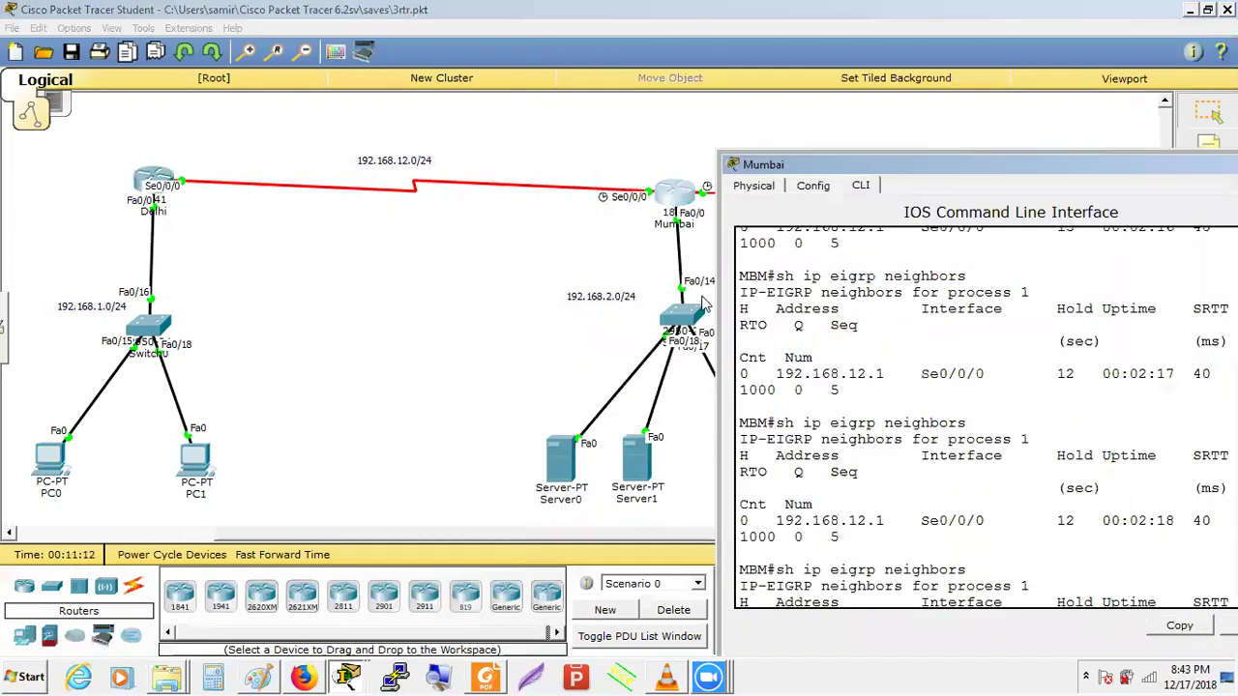
pyautogui.press('Return')
pyautogui.press('Return')
pyautogui.press('Return')
pyautogui.write('sh ip eigrp neighbors')
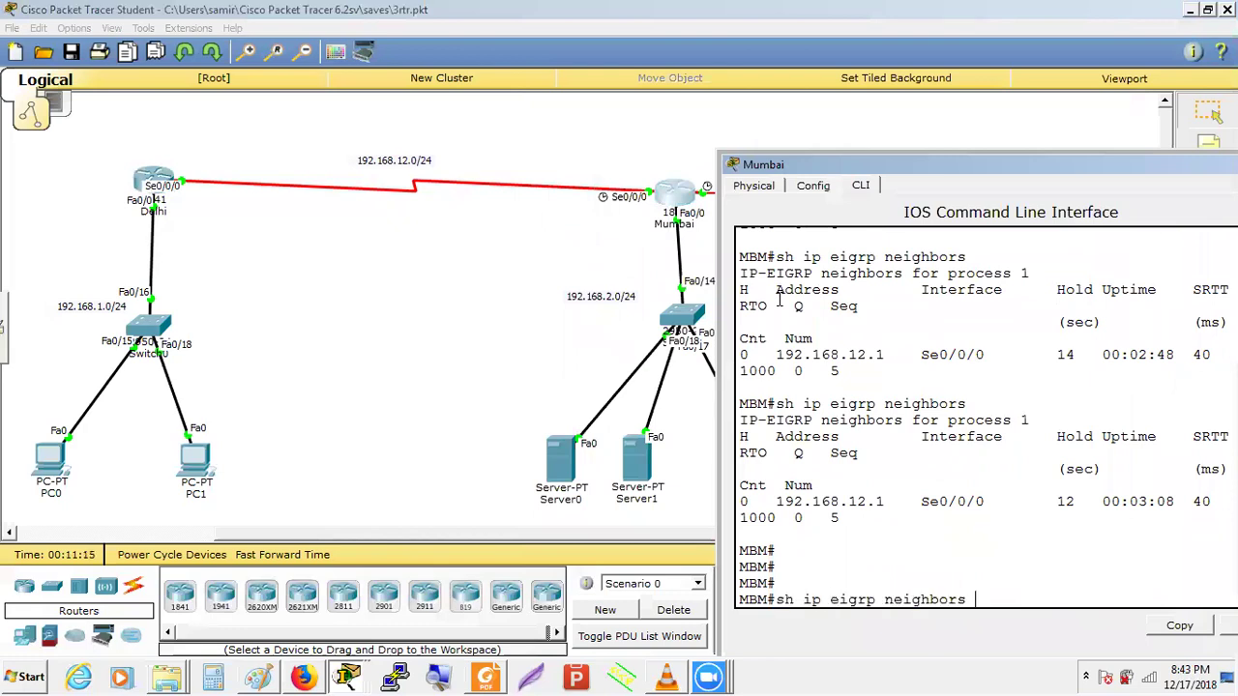
pyautogui.press('BackSpace')
pyautogui.press('BackSpace')
pyautogui.press('BackSpace')
pyautogui.press('BackSpace')
pyautogui.press('BackSpace')
pyautogui.press('BackSpace')
pyautogui.press('BackSpace')
pyautogui.press('BackSpace')
pyautogui.press('BackSpace')
pyautogui.write('to')
pyautogui.press('Tab')
pyautogui.press('Return')
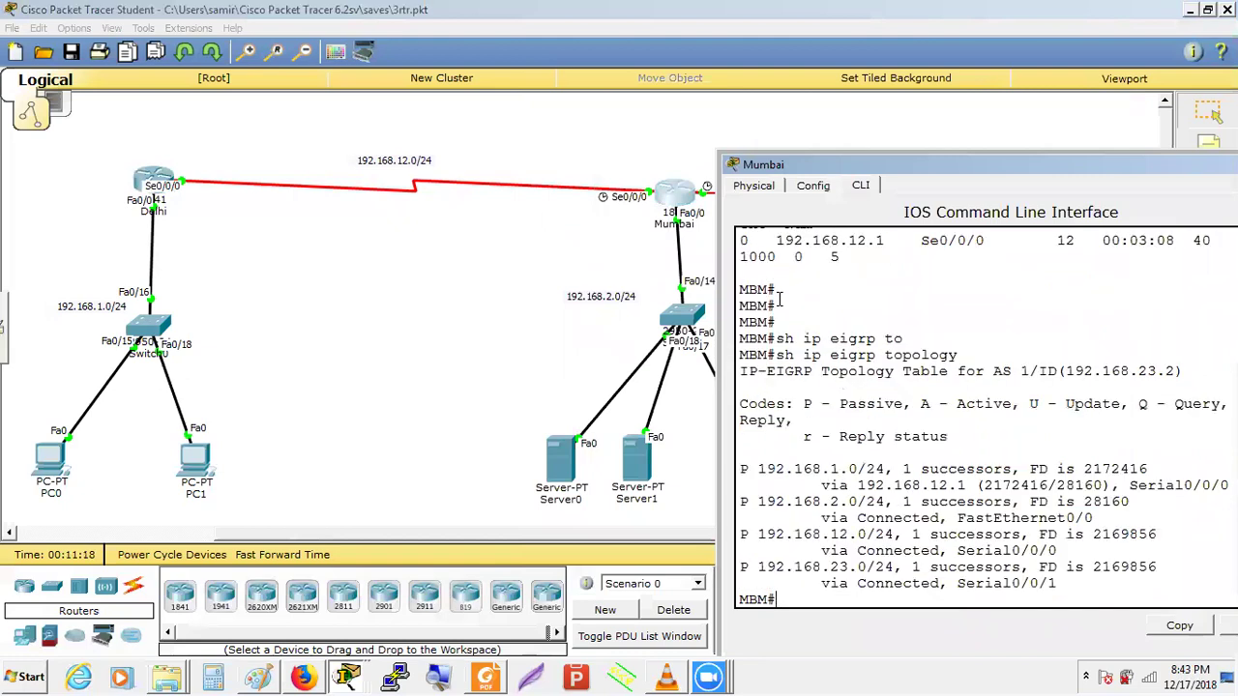
# Step: Display Mumbai's routing table with sh ip route and maximize the router window to read it
pyautogui.press('Up')
pyautogui.press('Up')
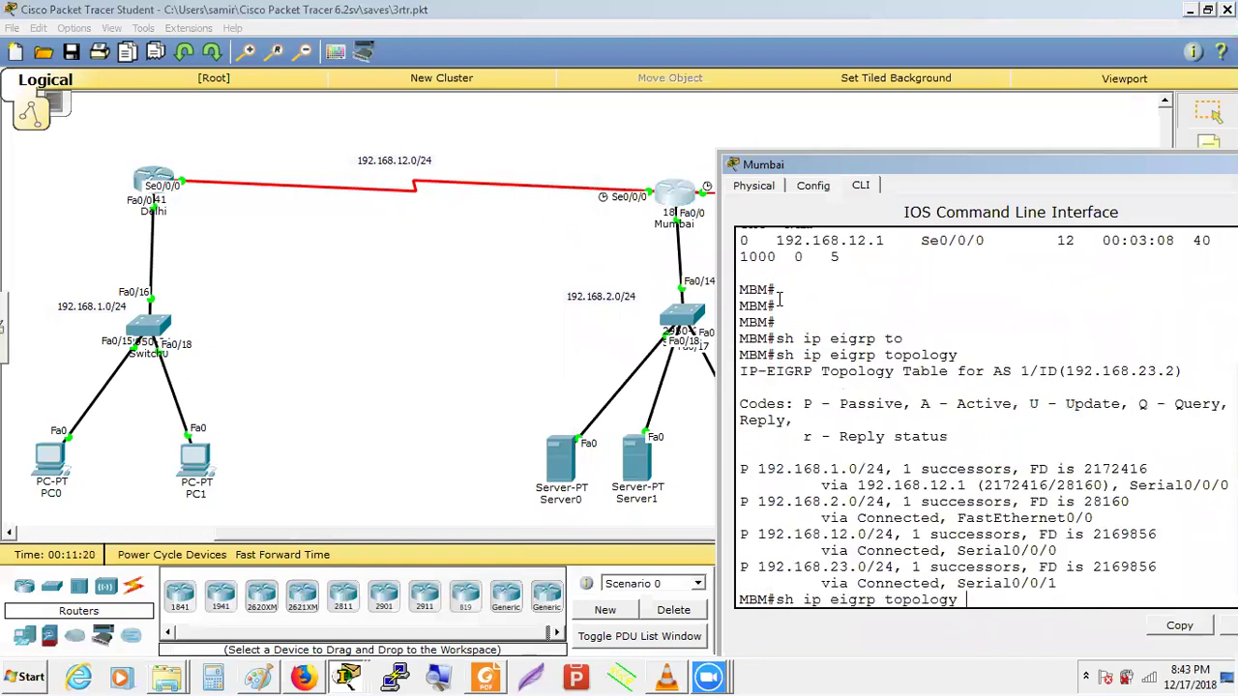
pyautogui.press('Down')
pyautogui.press('Down')
pyautogui.write('s')
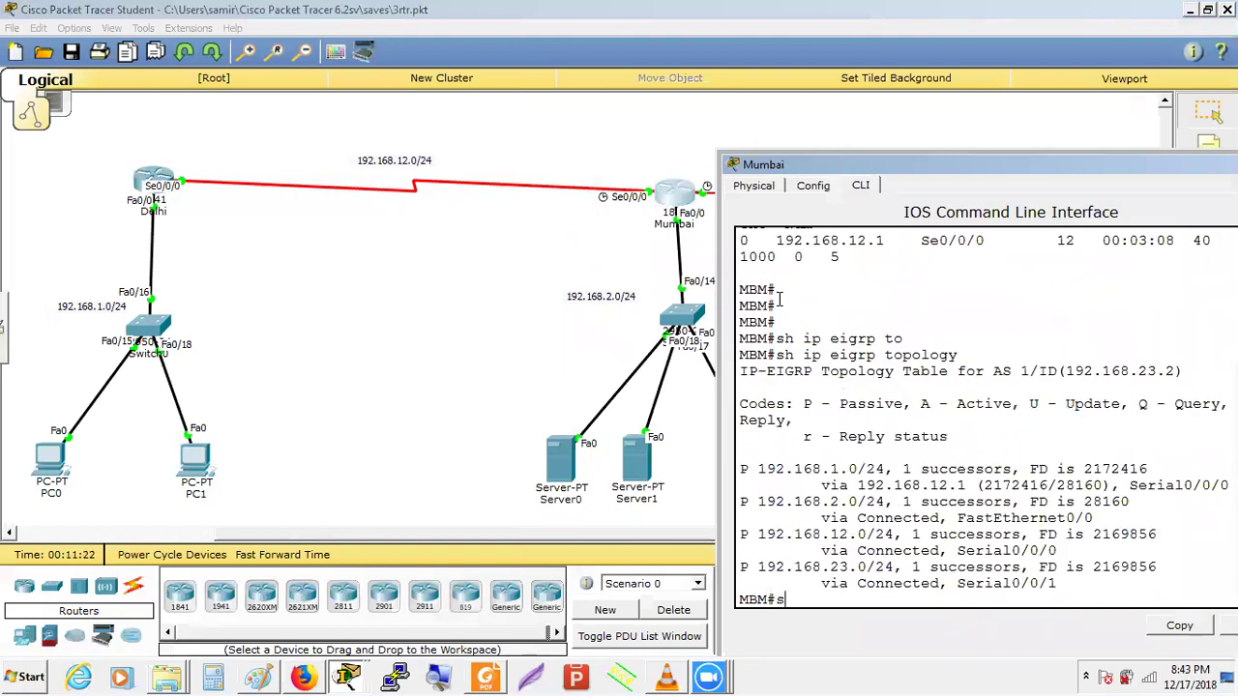
pyautogui.write('h ip rou')
pyautogui.press('Tab')
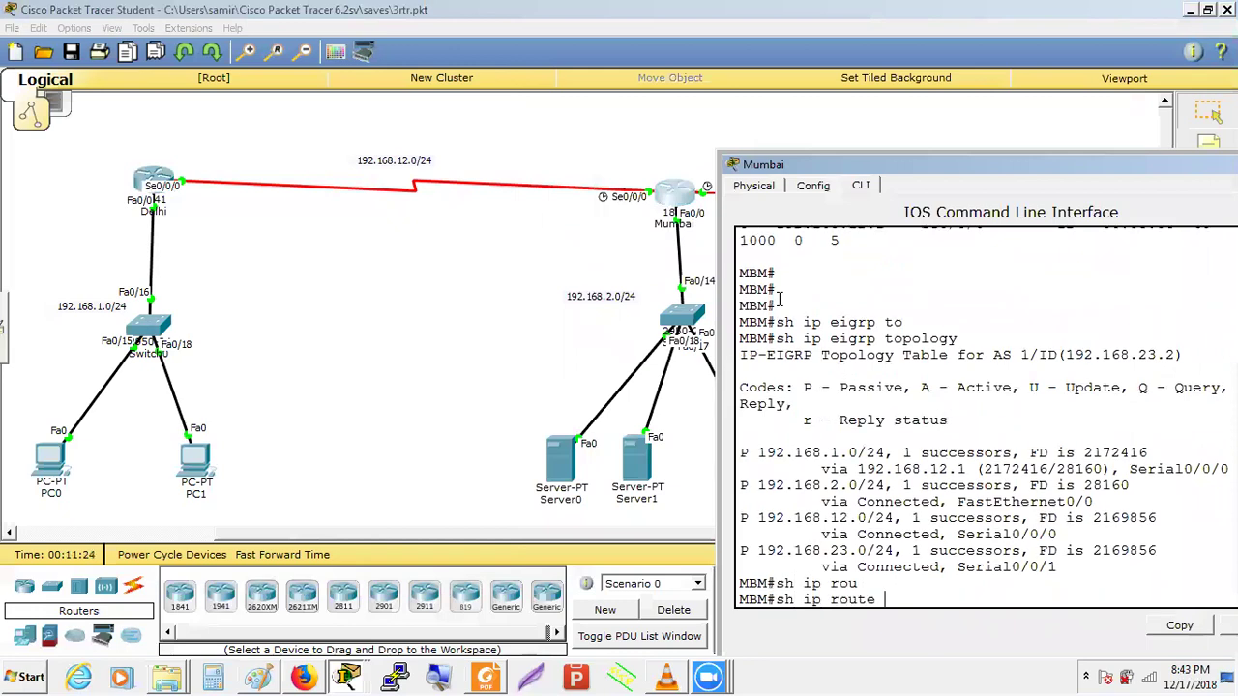
pyautogui.press('Return')
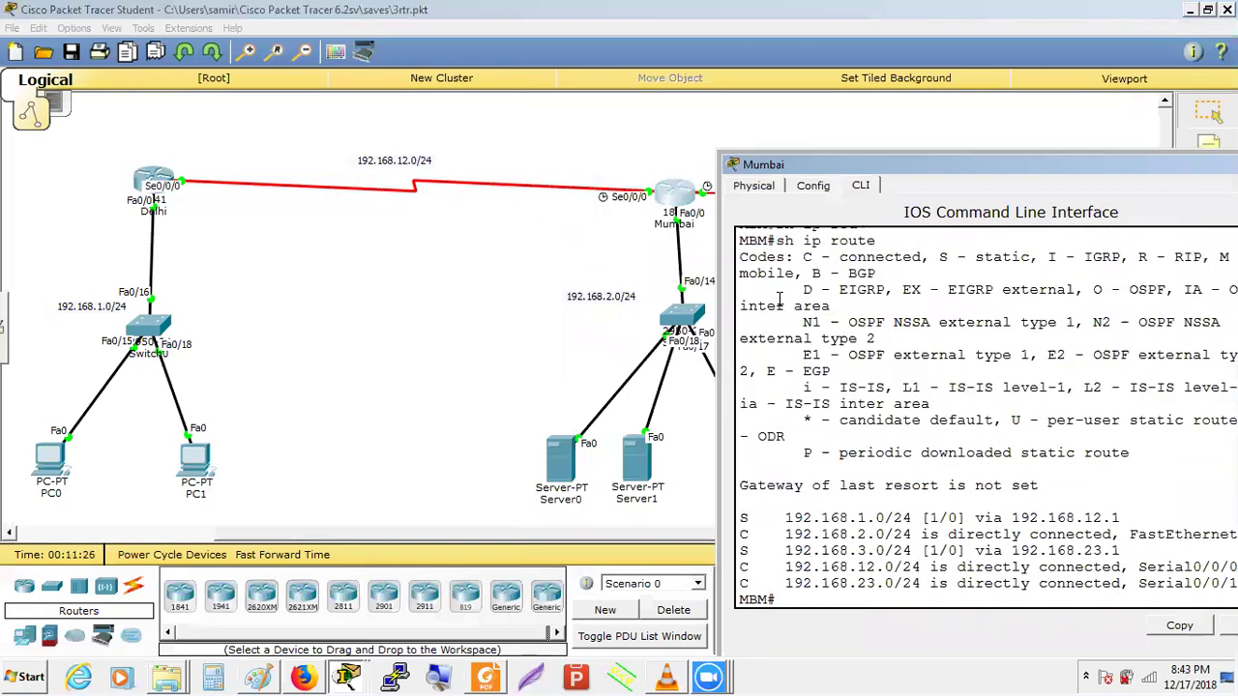
pyautogui.doubleClick(846, 165)
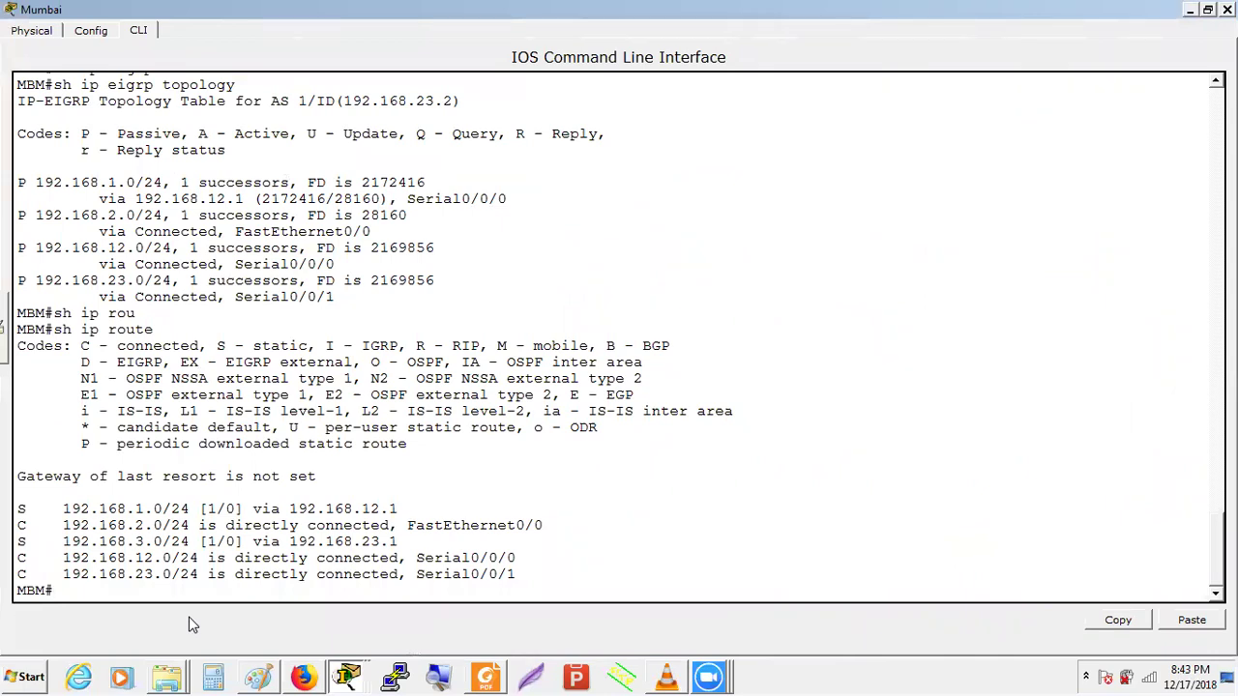
# Step: Check Delhi's routing table for comparison and return to Mumbai's routing table in a maximized window
pyautogui.hotkey('alt', 'Tab')
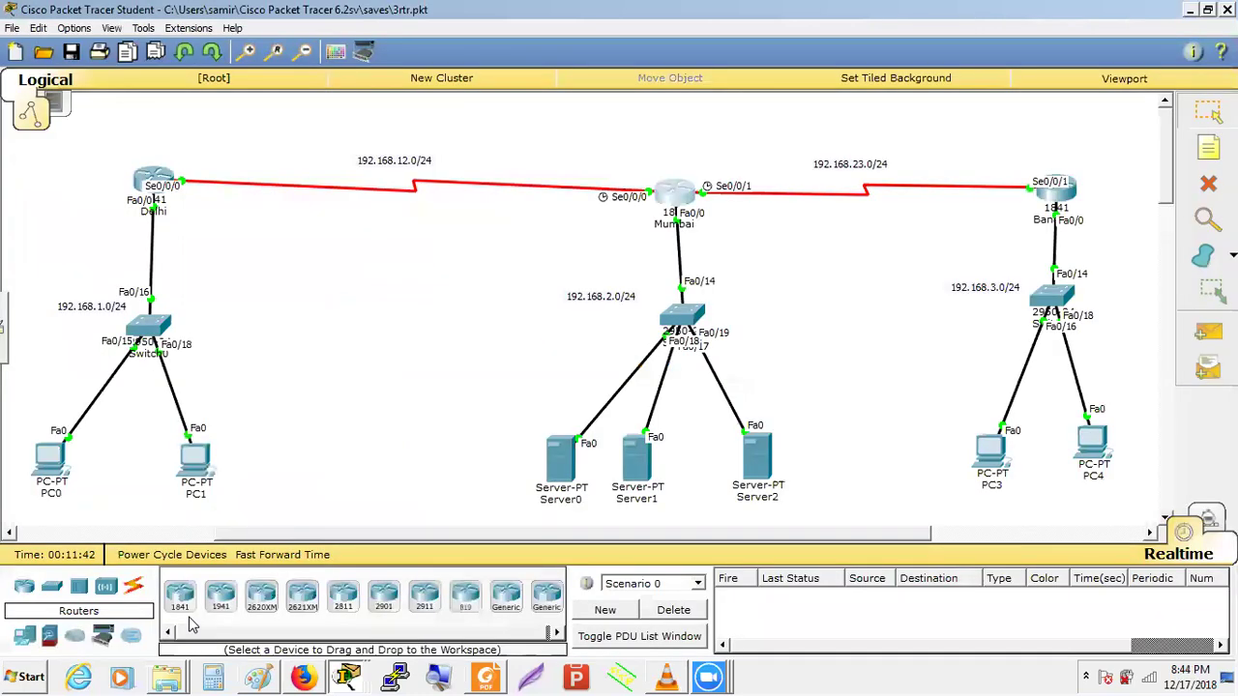
pyautogui.click(153, 179)
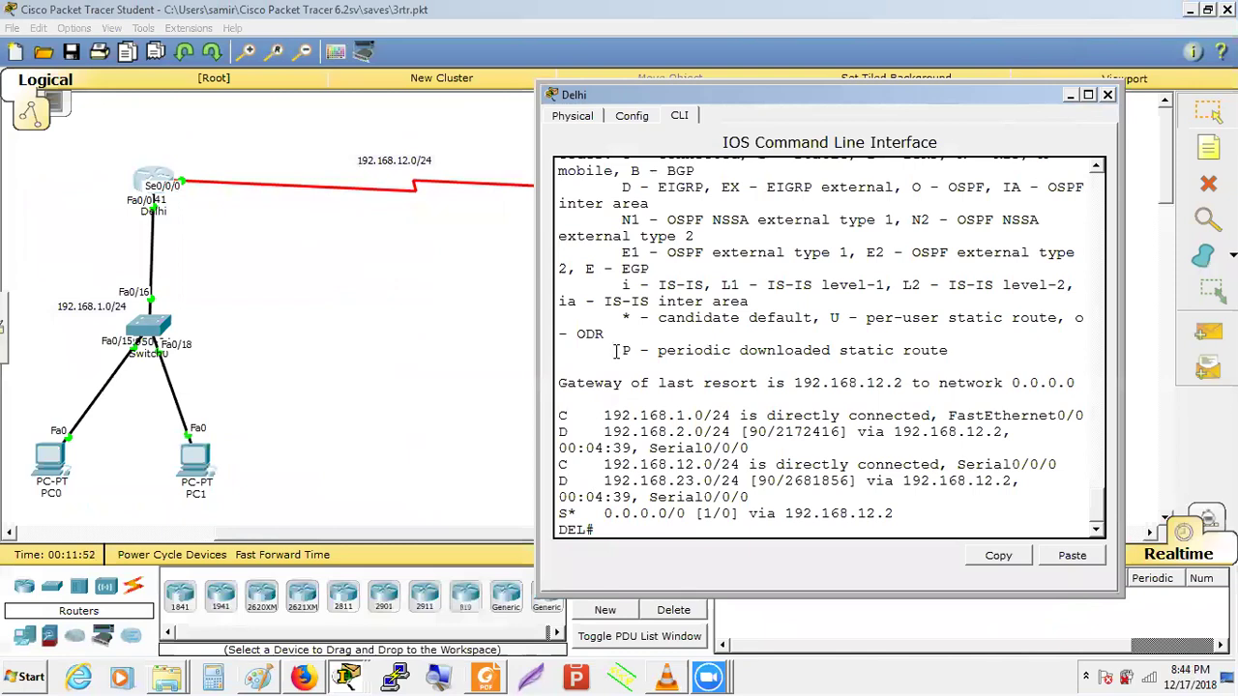
pyautogui.click(530, 302)
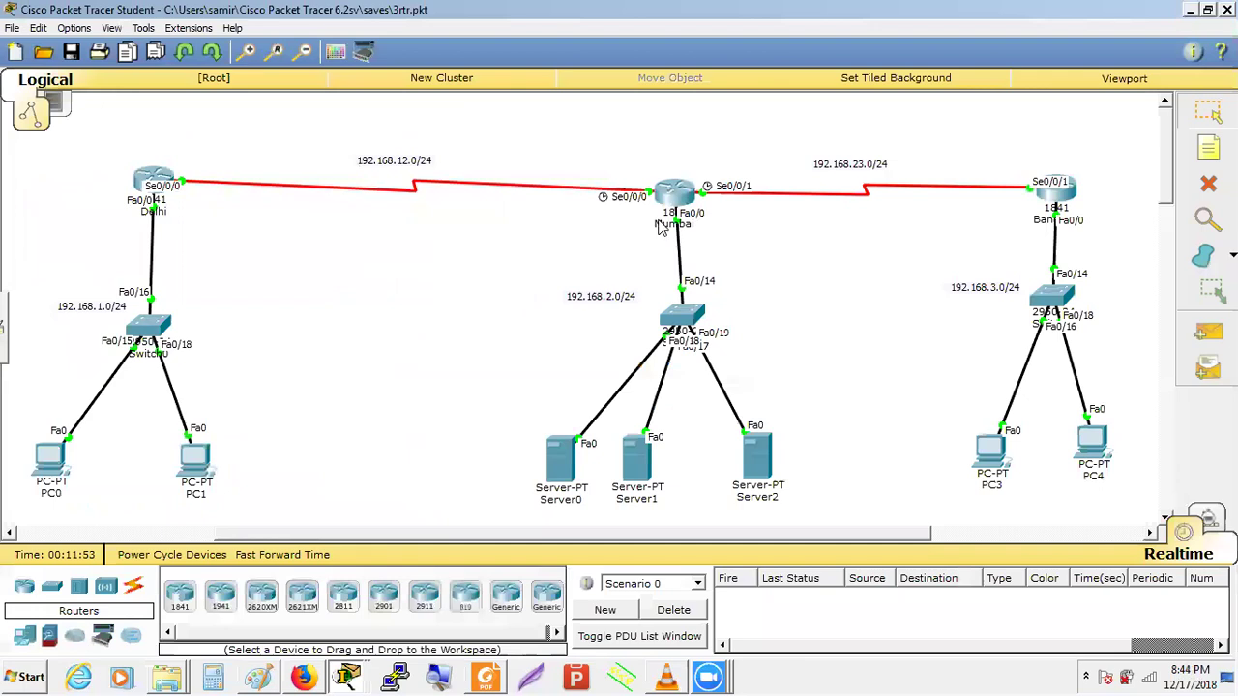
pyautogui.click(675, 191)
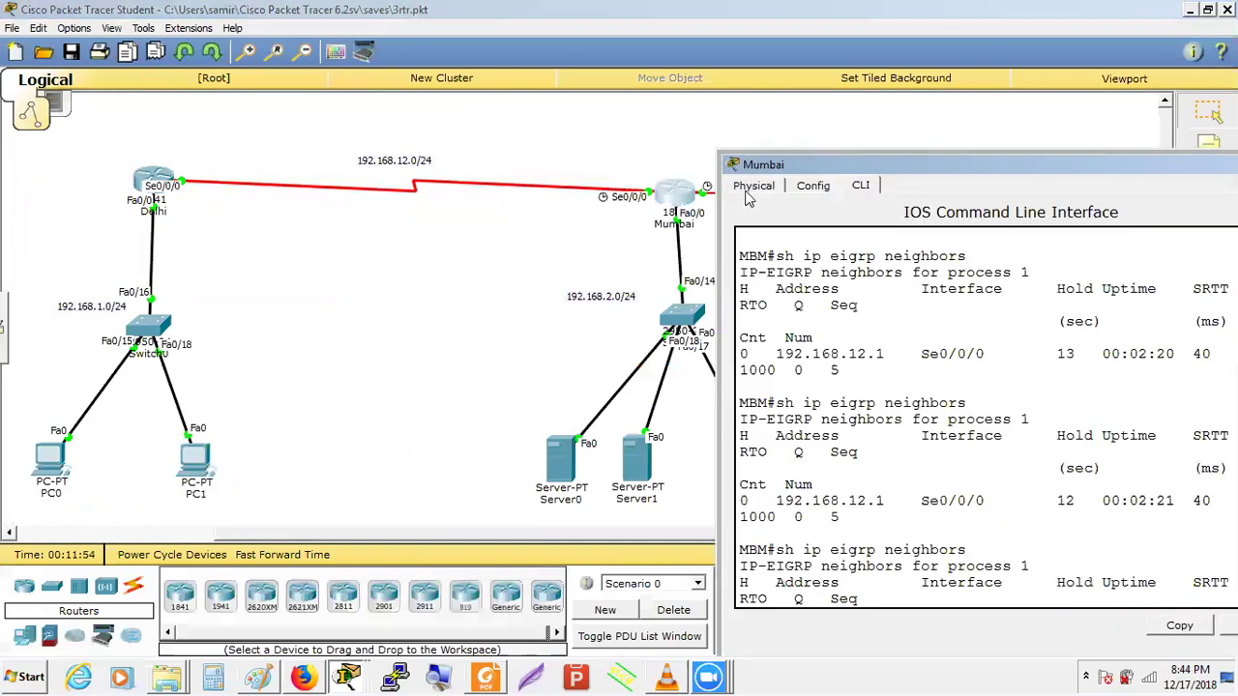
pyautogui.doubleClick(812, 166)
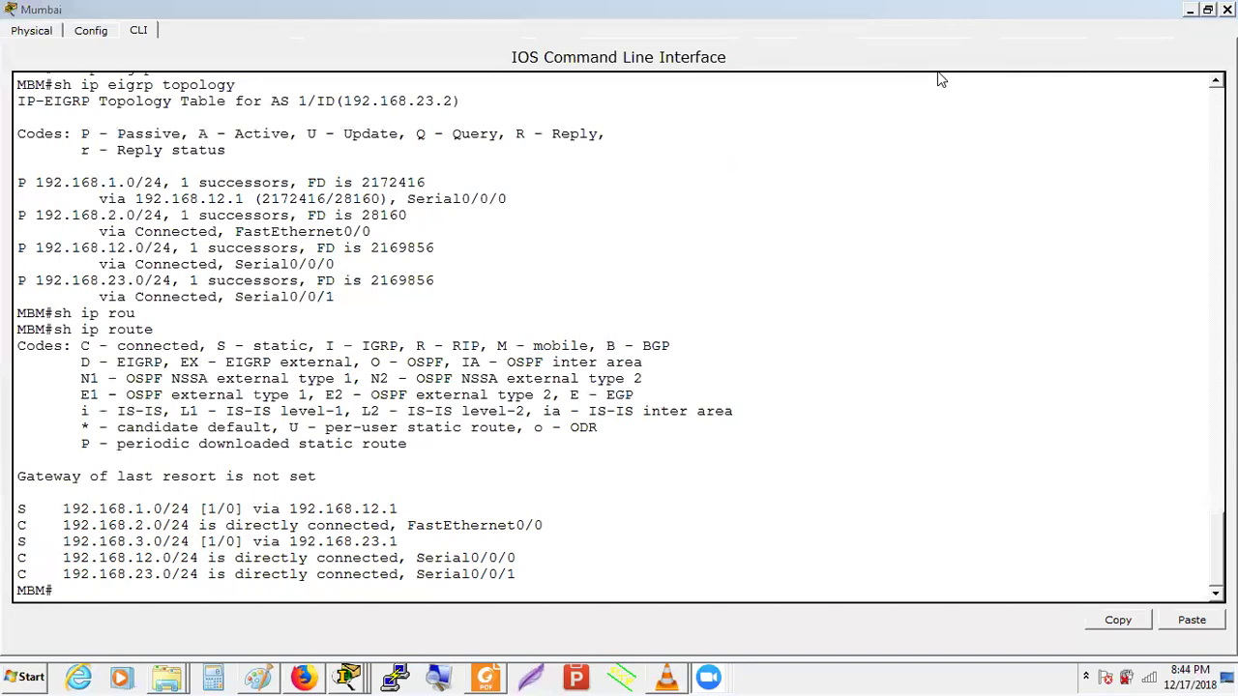
# Step: Highlight the administrative distance of the static routes to 192.168.1.0/24 and 192.168.3.0/24 in Mumbai's routing table
pyautogui.moveTo(206, 509)
pyautogui.mouseDown()
pyautogui.moveTo(238, 509)
pyautogui.moveTo(232, 542)
pyautogui.moveTo(217, 508)
pyautogui.mouseUp()
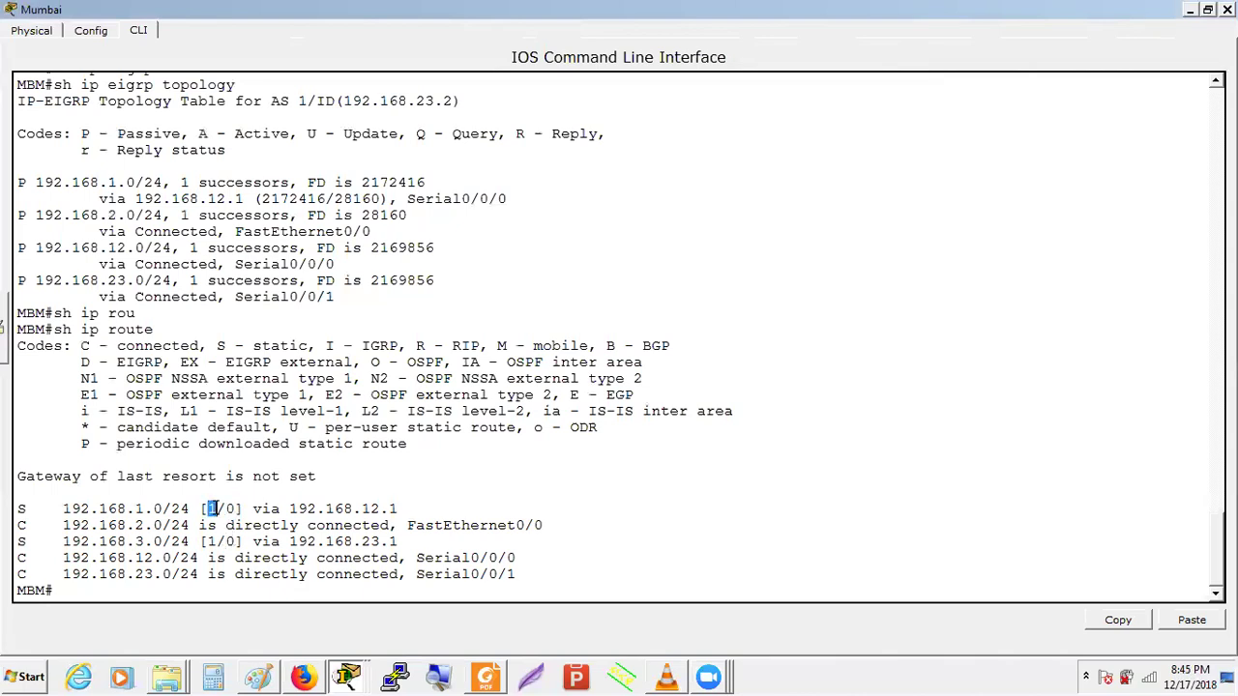
pyautogui.moveTo(205, 542); pyautogui.dragTo(215, 541)
pyautogui.click(317, 350)
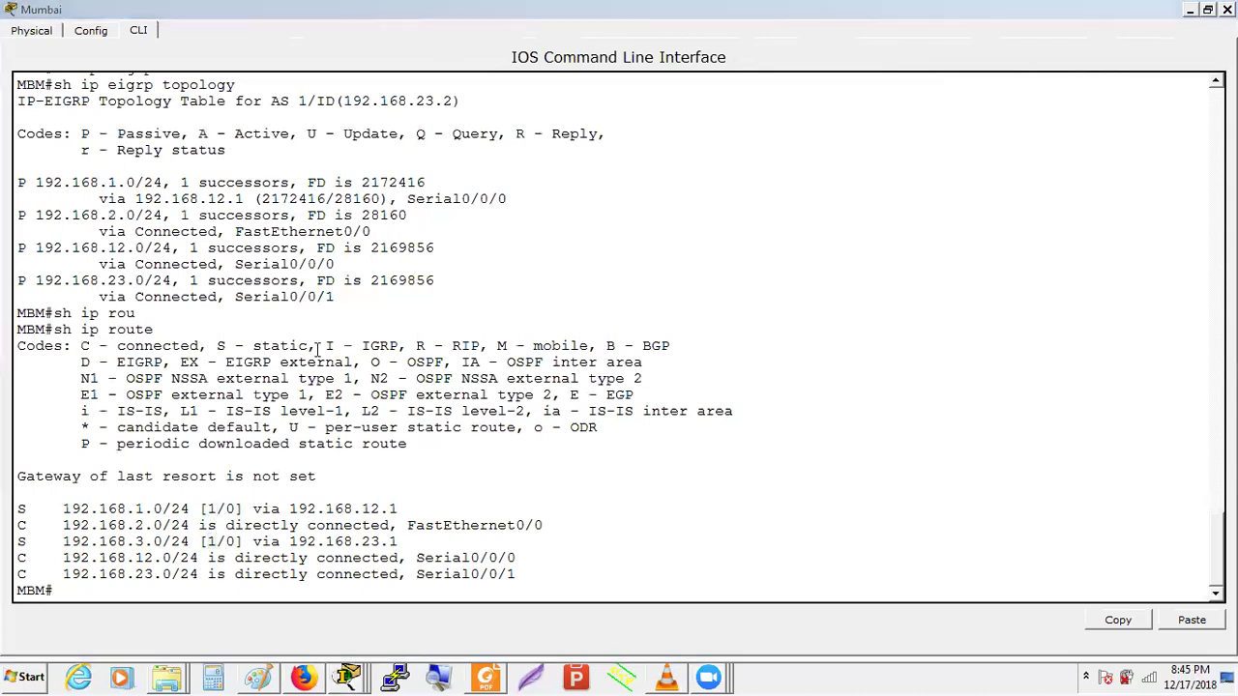
# Step: Highlight the static route's administrative distance and metric on Mumbai, then the administrative distance of Delhi's EIGRP route to 192.168.2.0/24 for comparison
pyautogui.moveTo(206, 508); pyautogui.dragTo(237, 509)
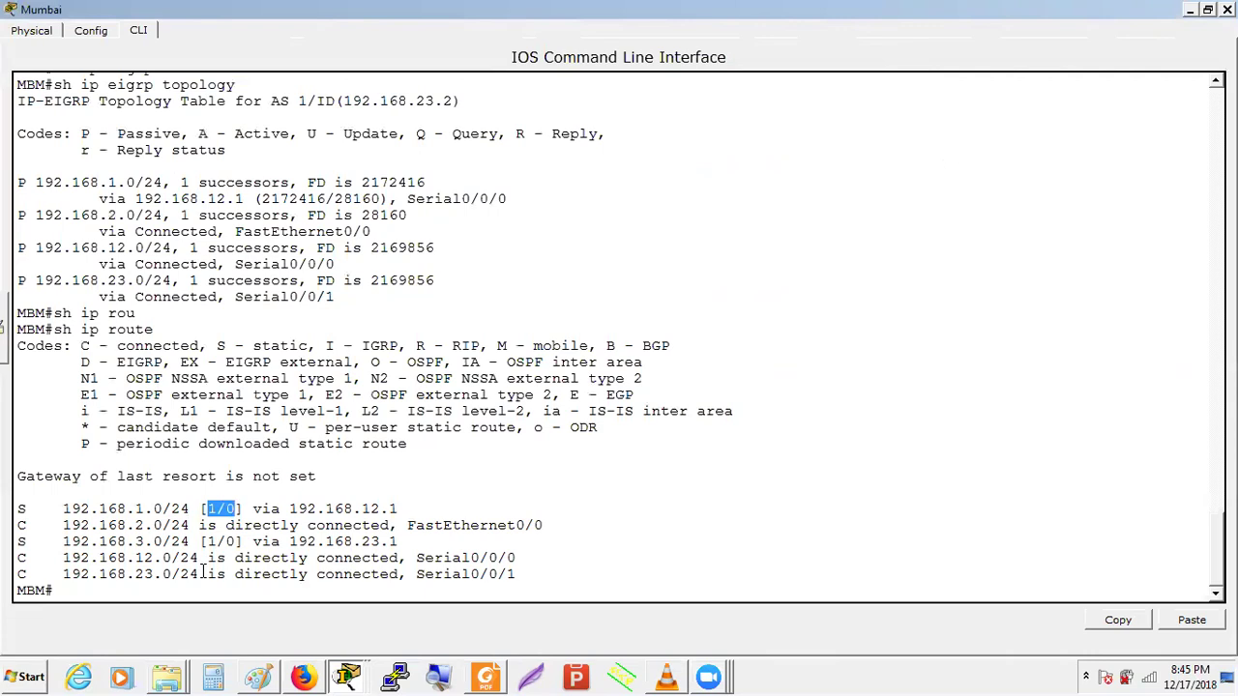
pyautogui.click(220, 498)
pyautogui.hotkey('alt', 'Tab')
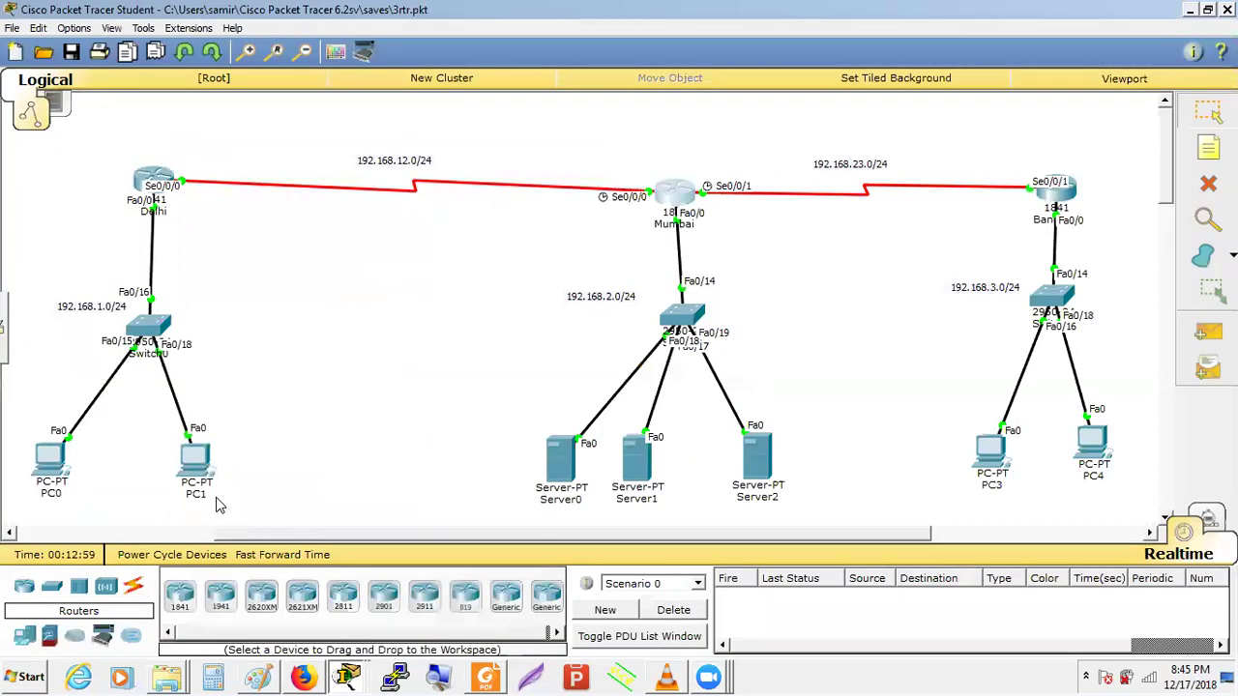
pyautogui.click(155, 178)
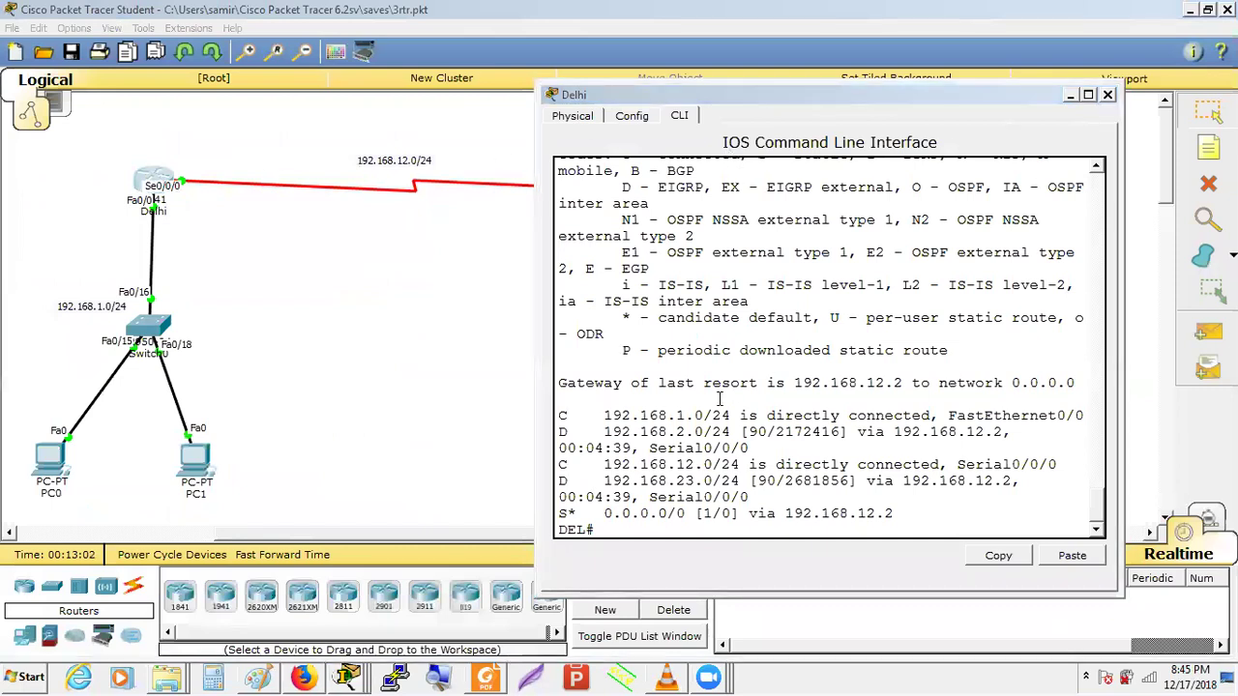
pyautogui.moveTo(748, 433); pyautogui.dragTo(769, 432)
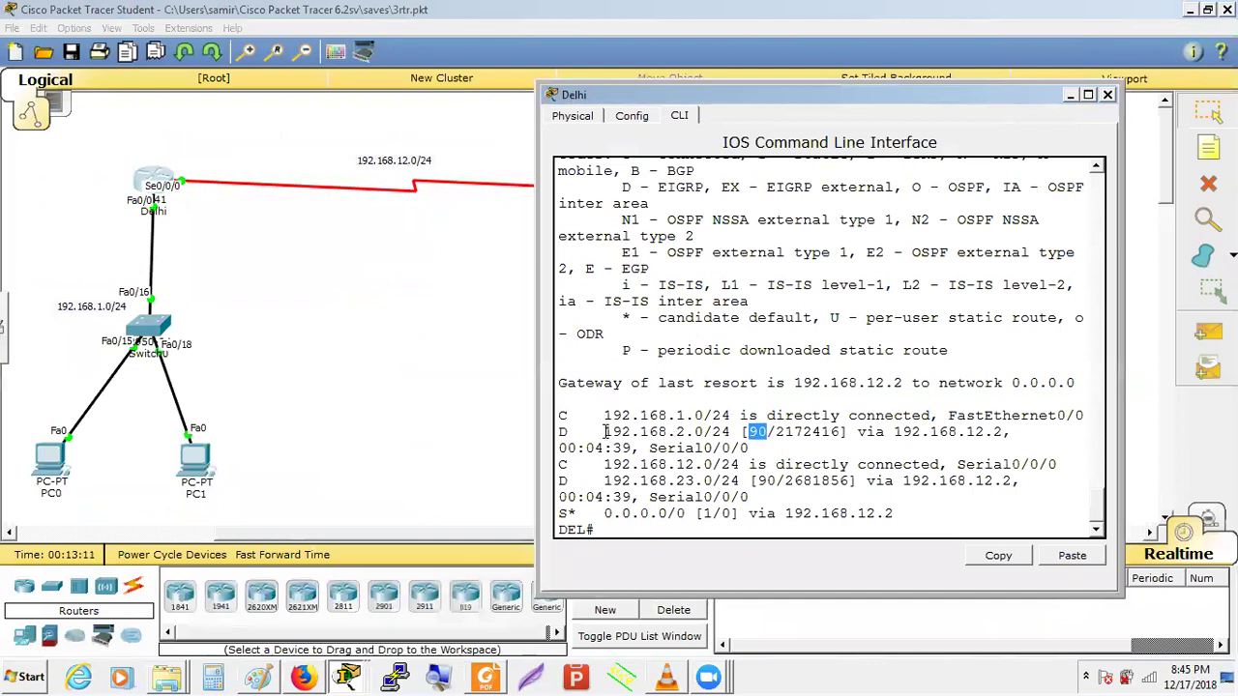
pyautogui.click(446, 376)
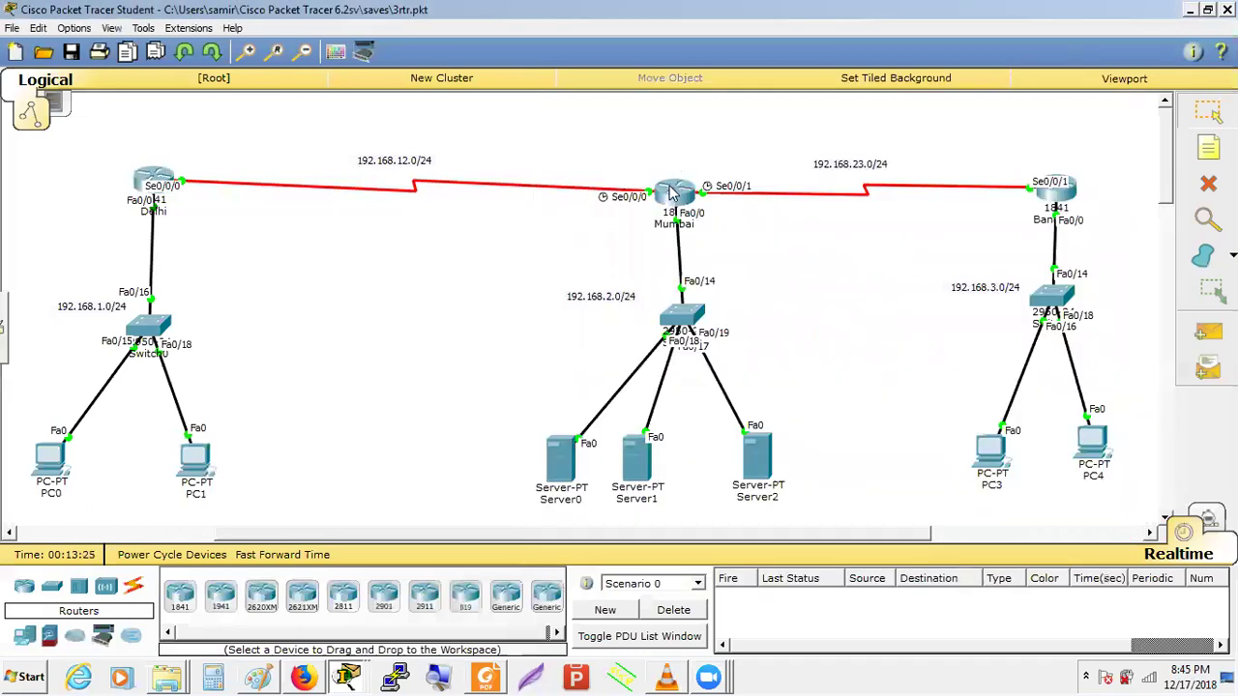
# Step: Return to the Mumbai router's CLI and display its routing table again with sh ip route
pyautogui.click(672, 192)
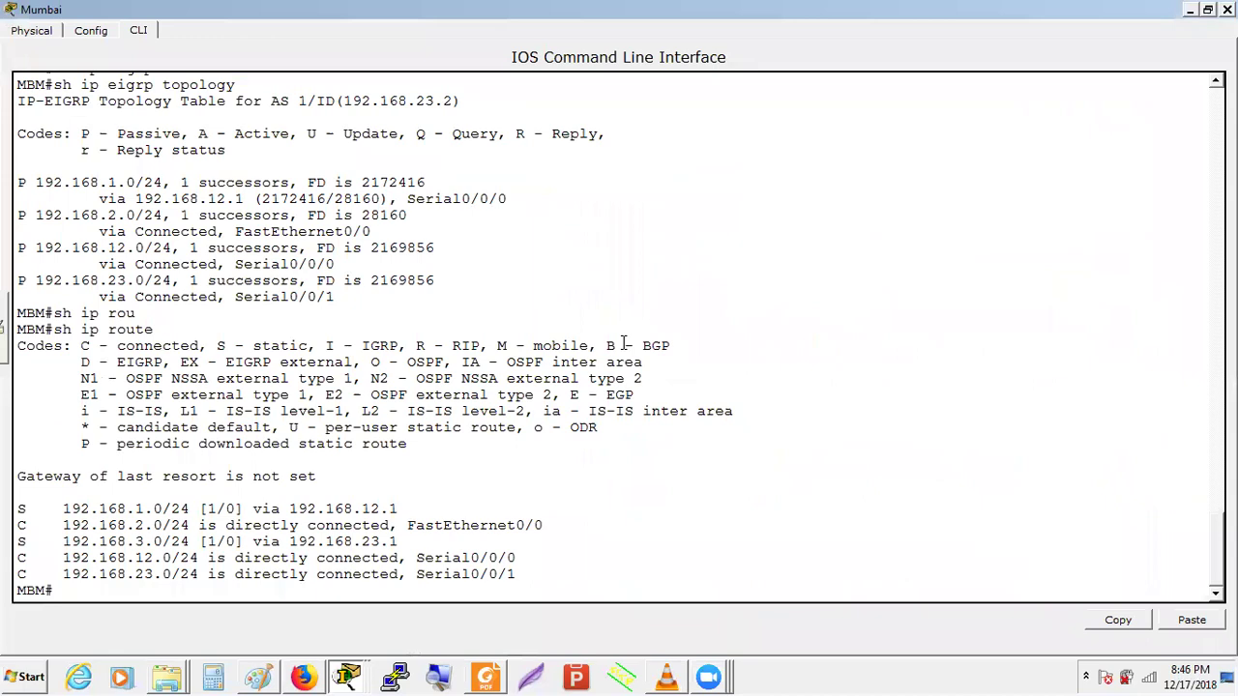
pyautogui.write('sh ip route')
pyautogui.press('Return')
# Step: Enter Mumbai's global configuration mode and try to remove a static route with no ip route 192.168.1.0 255.255.255.0 192.168.12.0
pyautogui.write('sh ip eigrp topology')
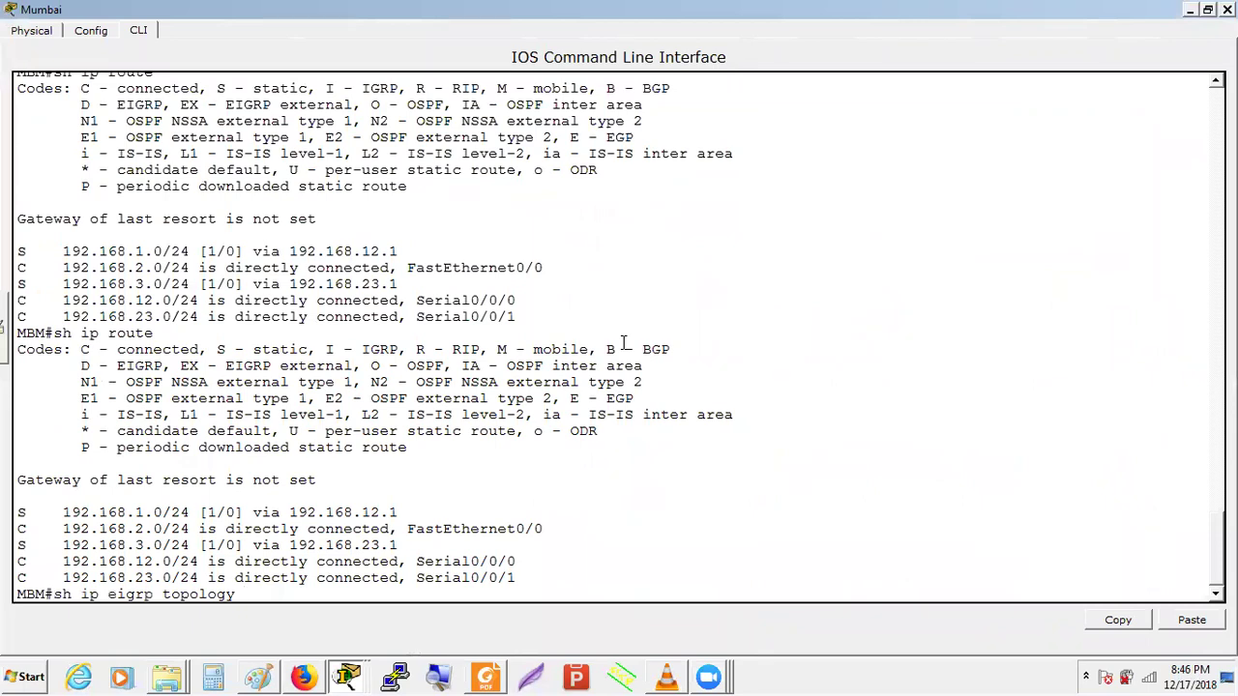
pyautogui.press('Up')
pyautogui.press('Up')
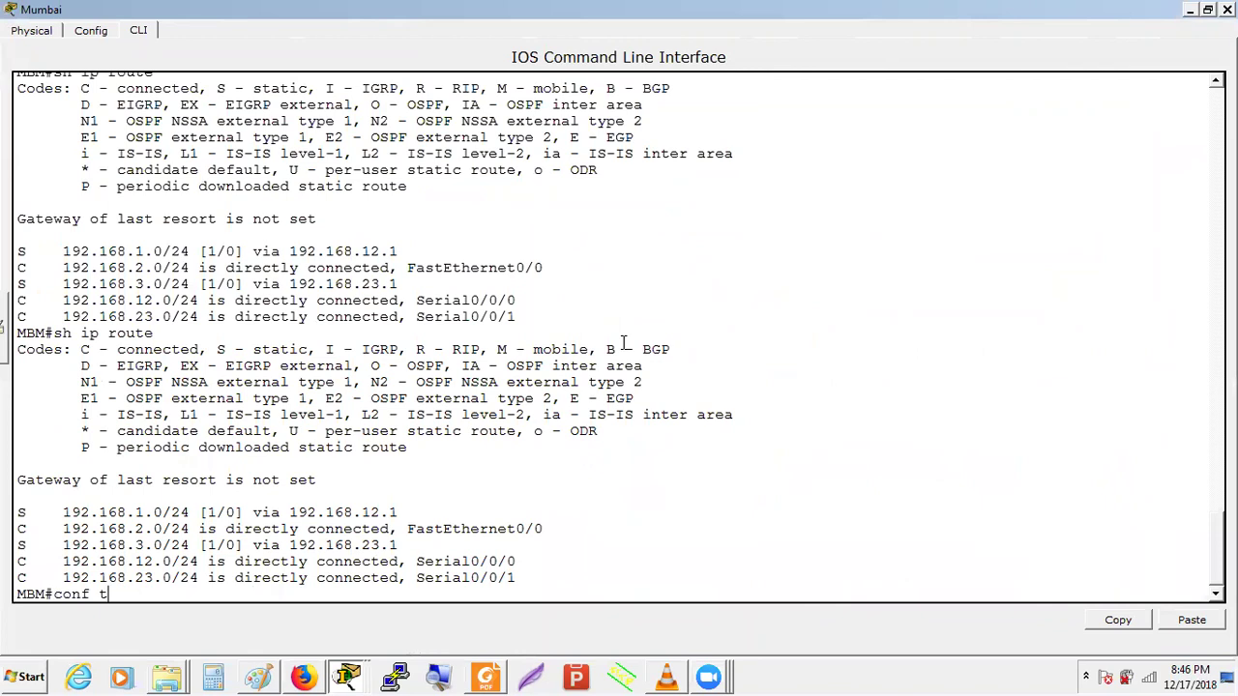
pyautogui.press('Up')
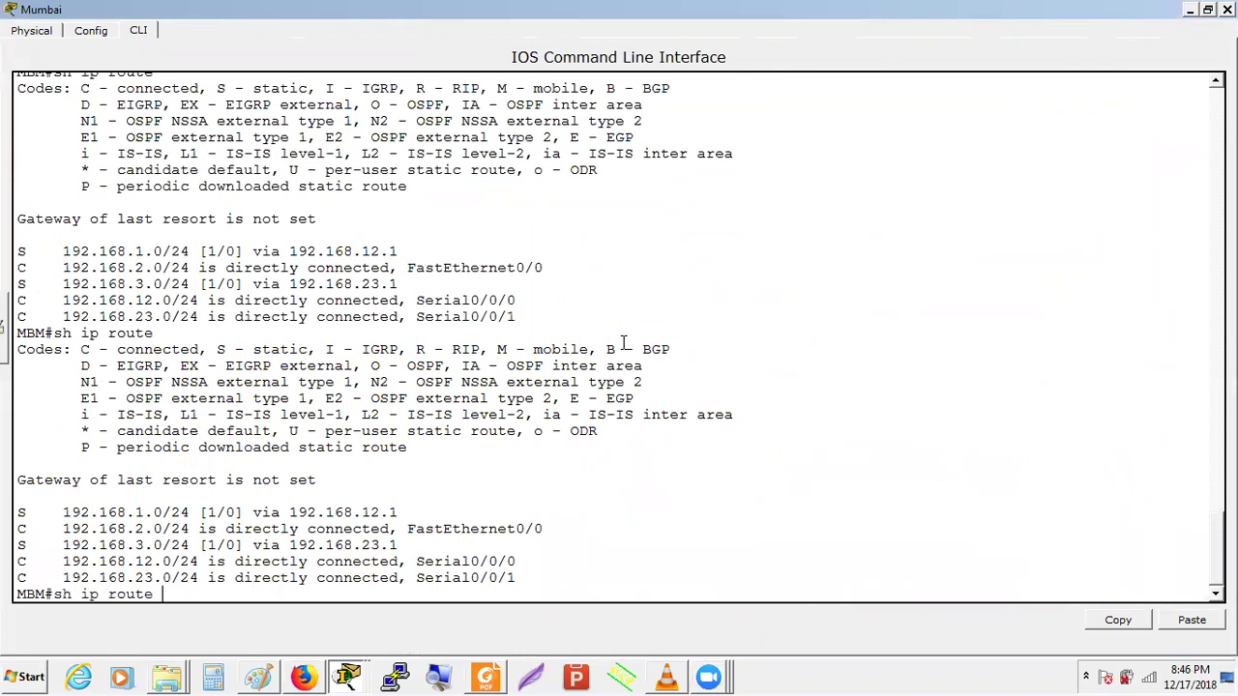
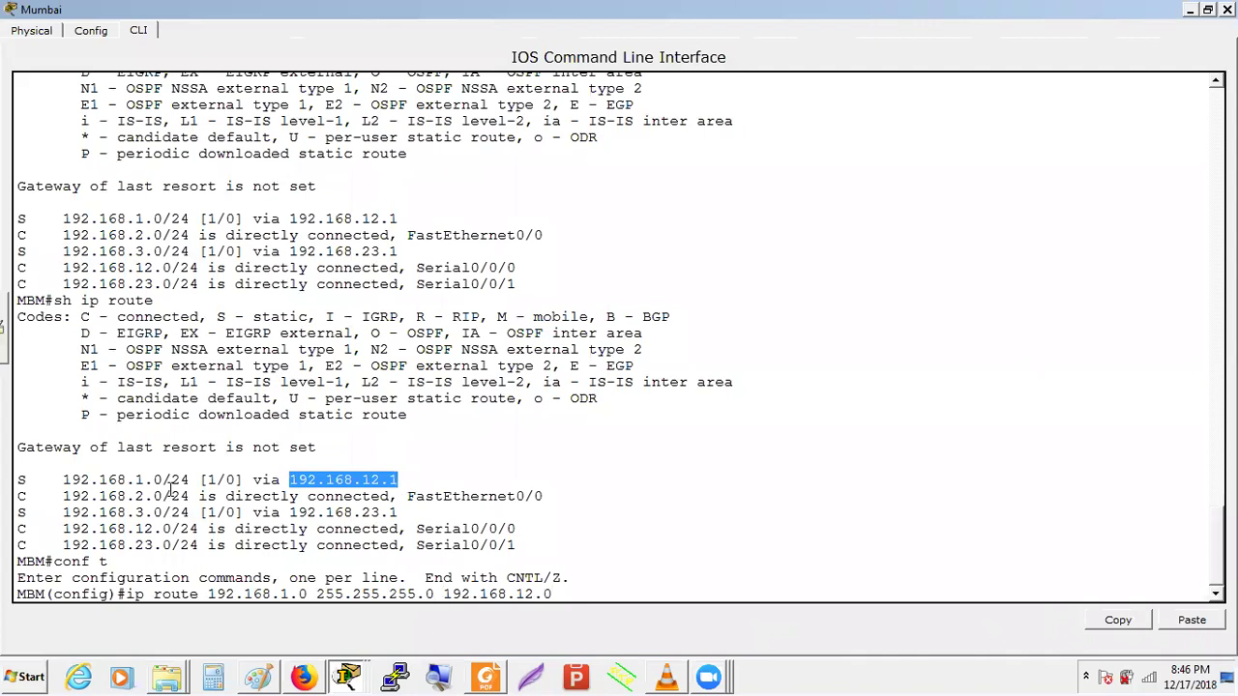
pyautogui.moveTo(64, 480); pyautogui.dragTo(179, 480)
pyautogui.click(174, 476)
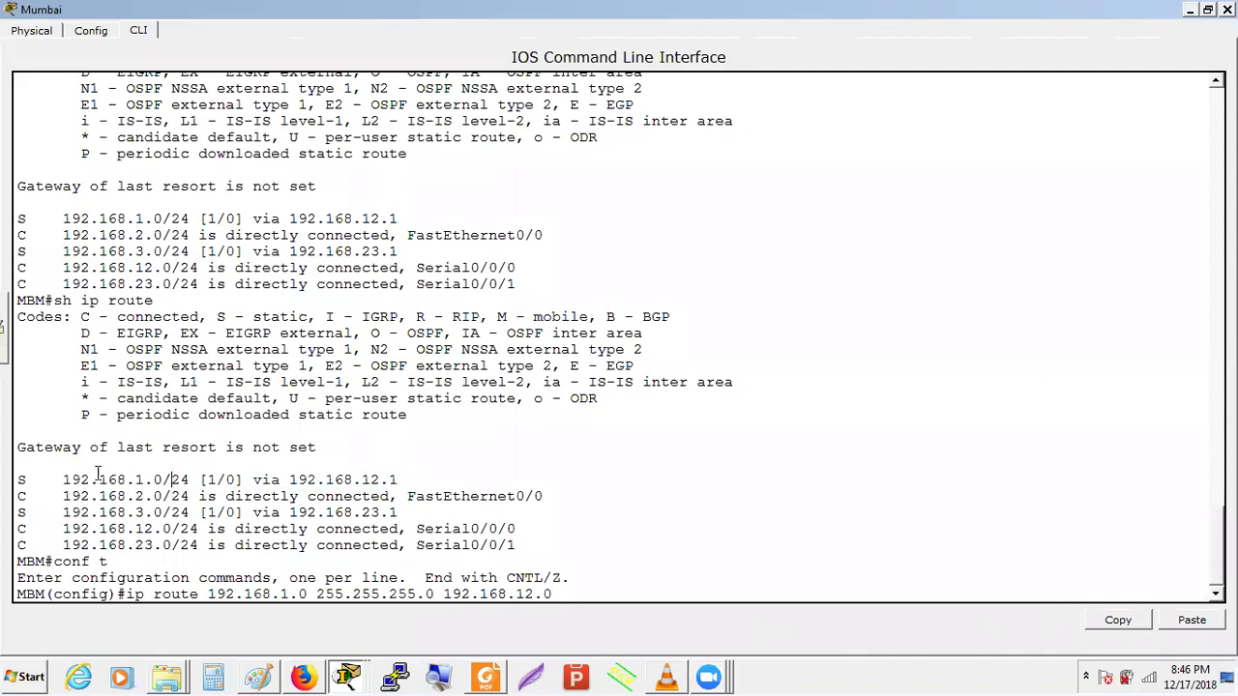
pyautogui.moveTo(58, 479); pyautogui.dragTo(193, 477)
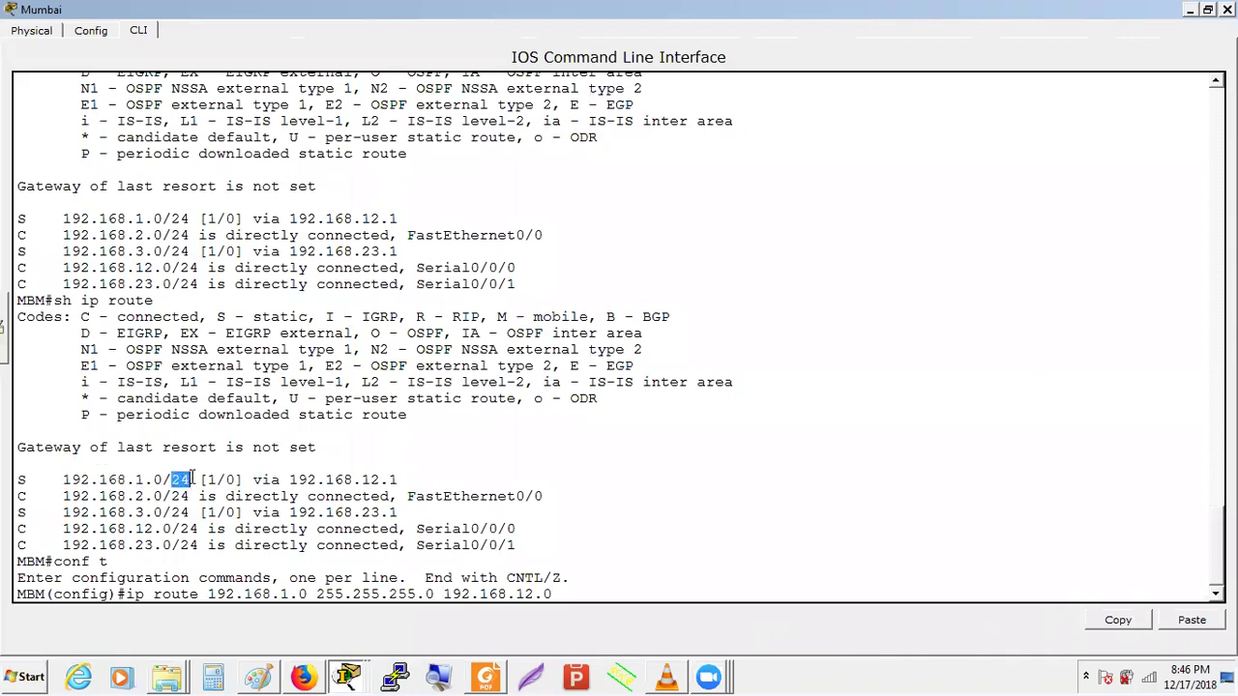
pyautogui.click(254, 591)
pyautogui.write('no')
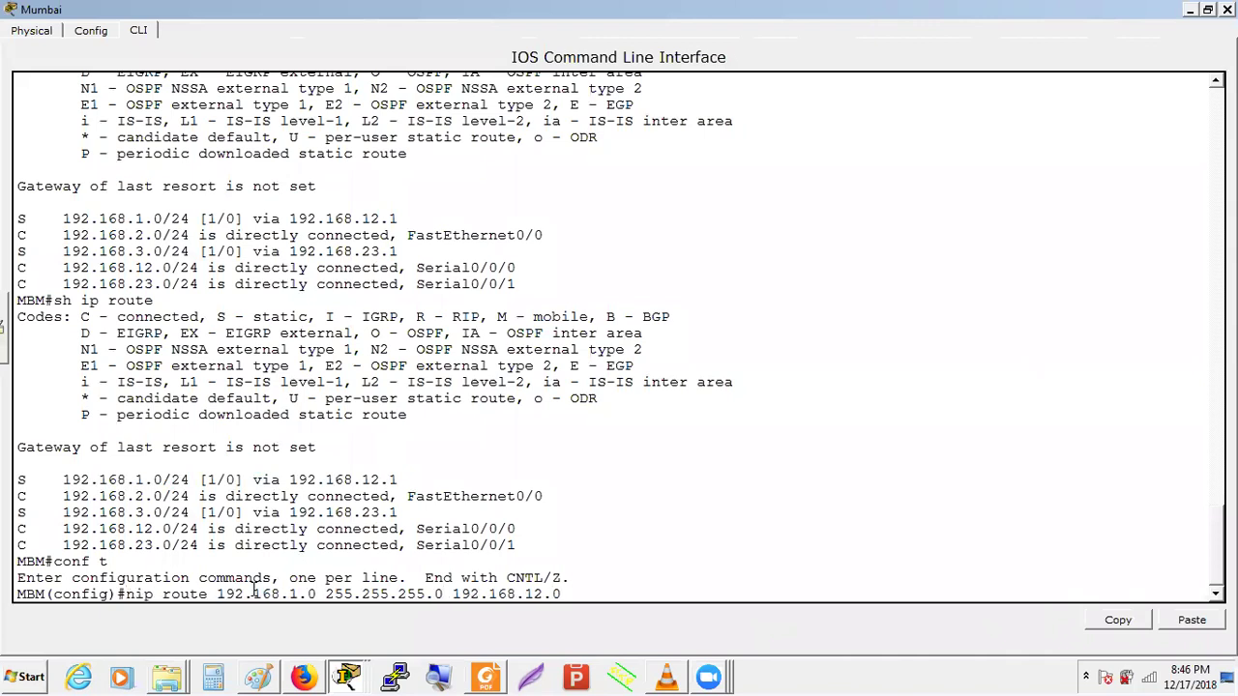
pyautogui.press('Return')
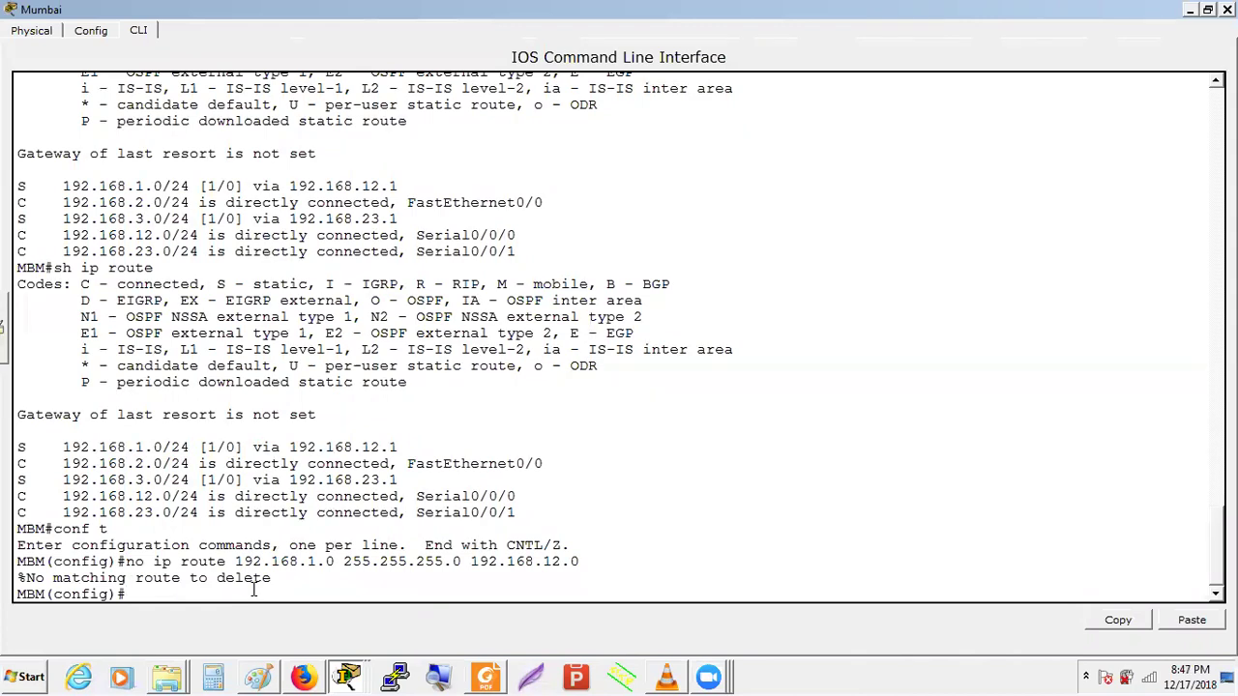
# Step: Remove Mumbai's static route with no ip route 192.168.1.0 255.255.255.0 192.168.12.1 and leave configuration mode
pyautogui.press('Up')
pyautogui.press('BackSpace')
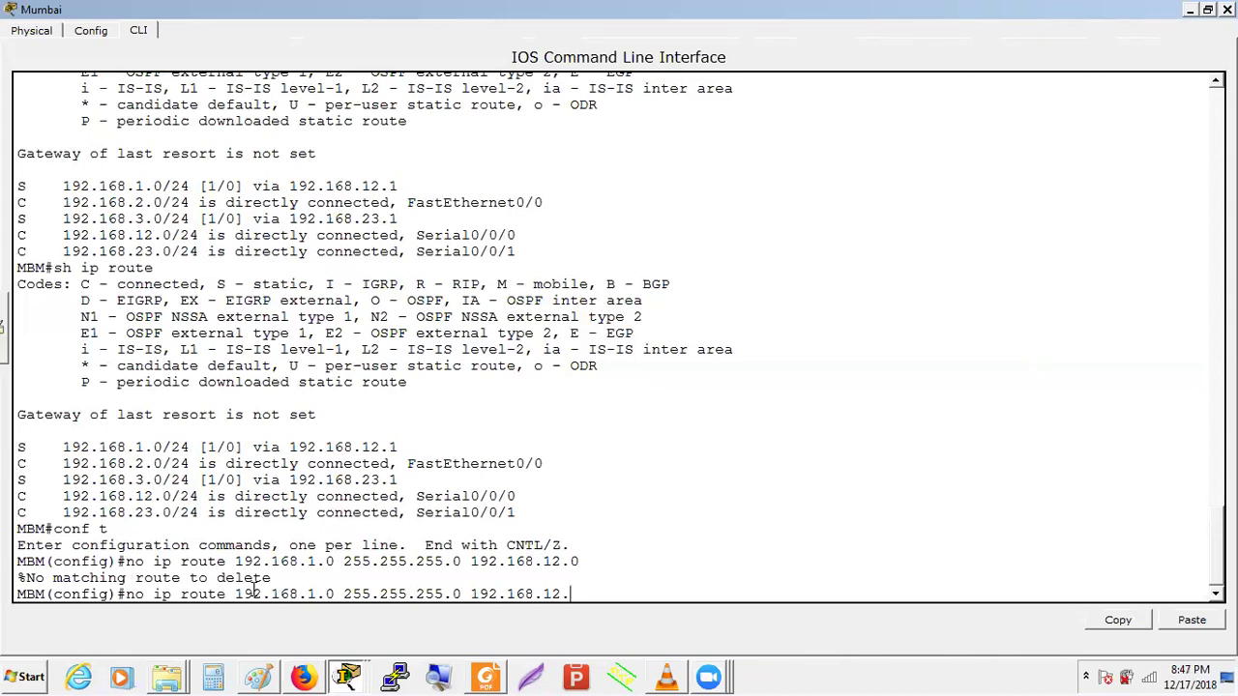
pyautogui.write('1')
pyautogui.press('Return')
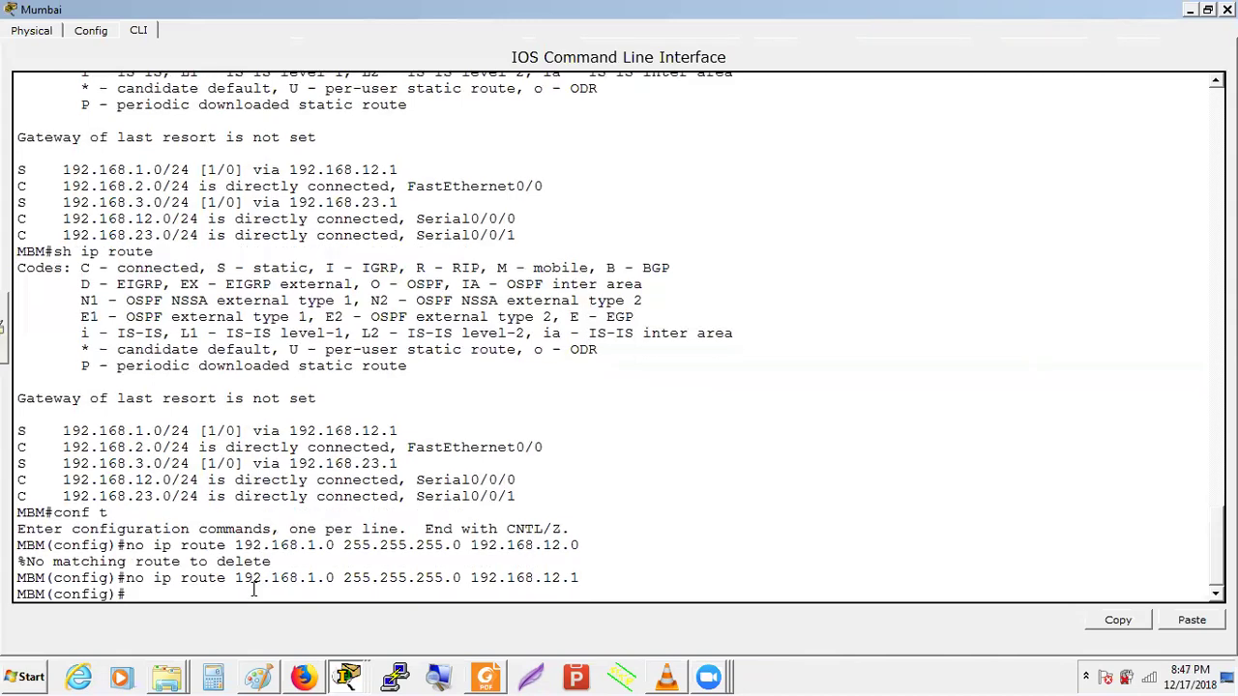
pyautogui.hotkey('ctrl', 'z')
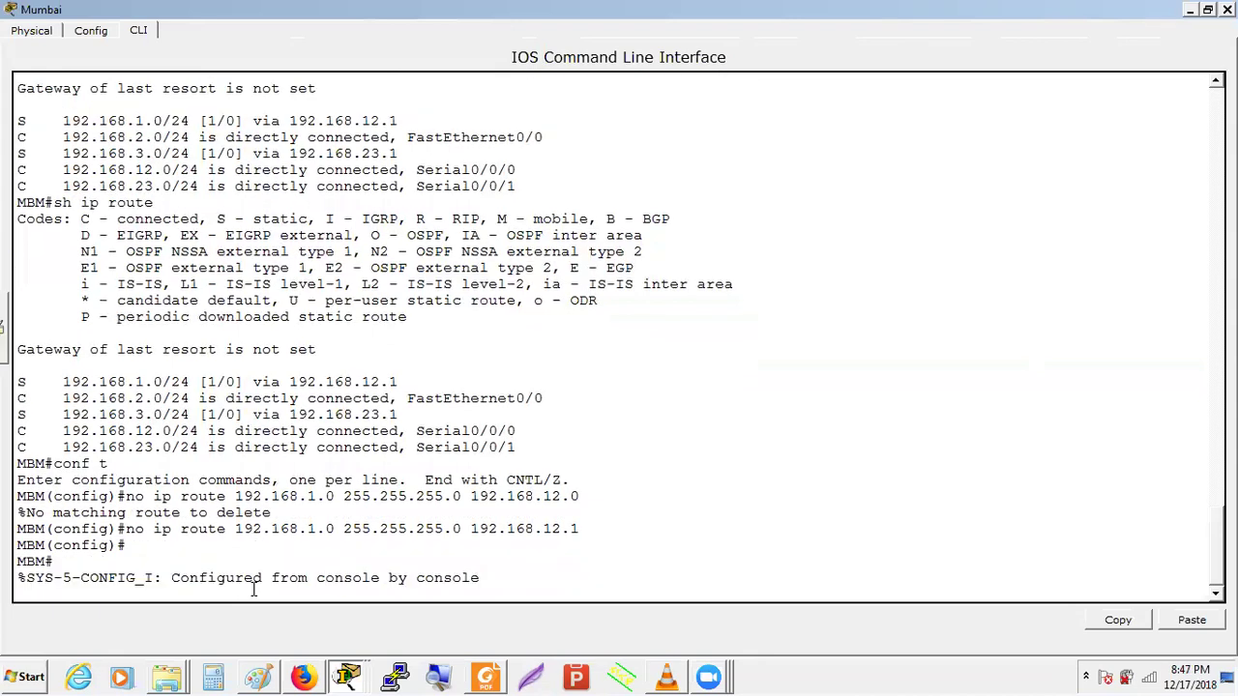
# Step: Display Mumbai's routing table with sh ip route and its EIGRP topology table with sh ip eigrp topology
pyautogui.write('sh ip route')
pyautogui.press('Return')
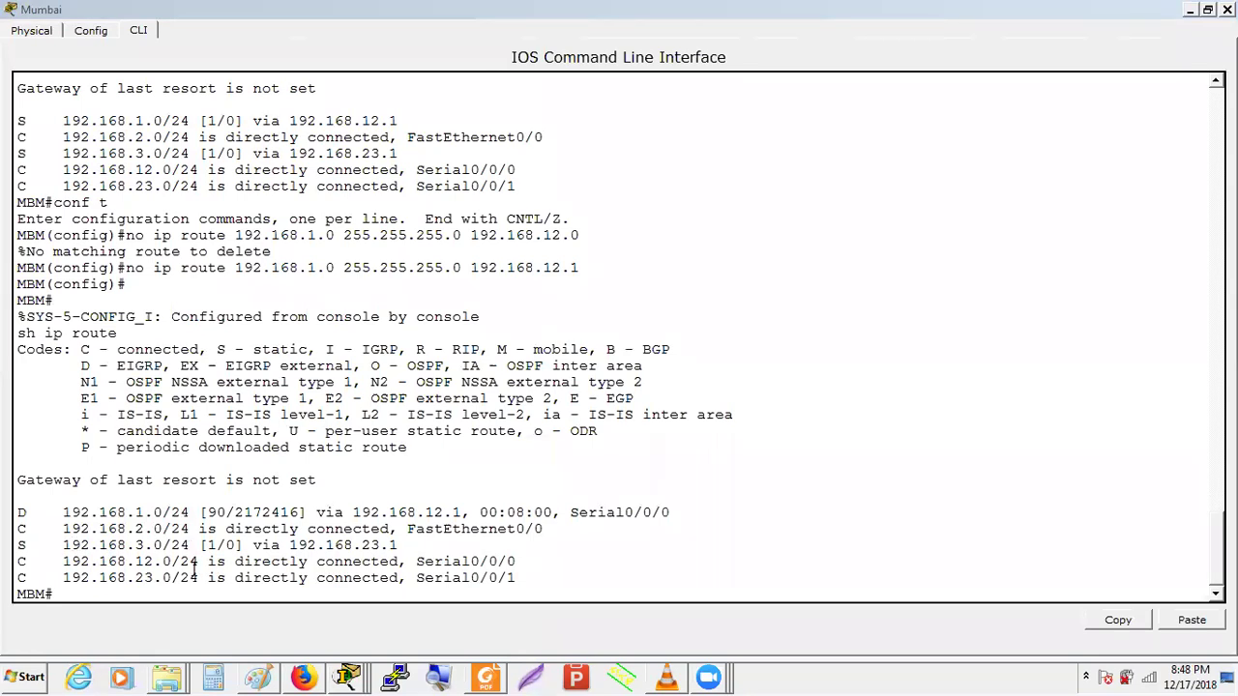
pyautogui.write('conf t')
pyautogui.press('Up')
pyautogui.press('Up')
pyautogui.press('Return')
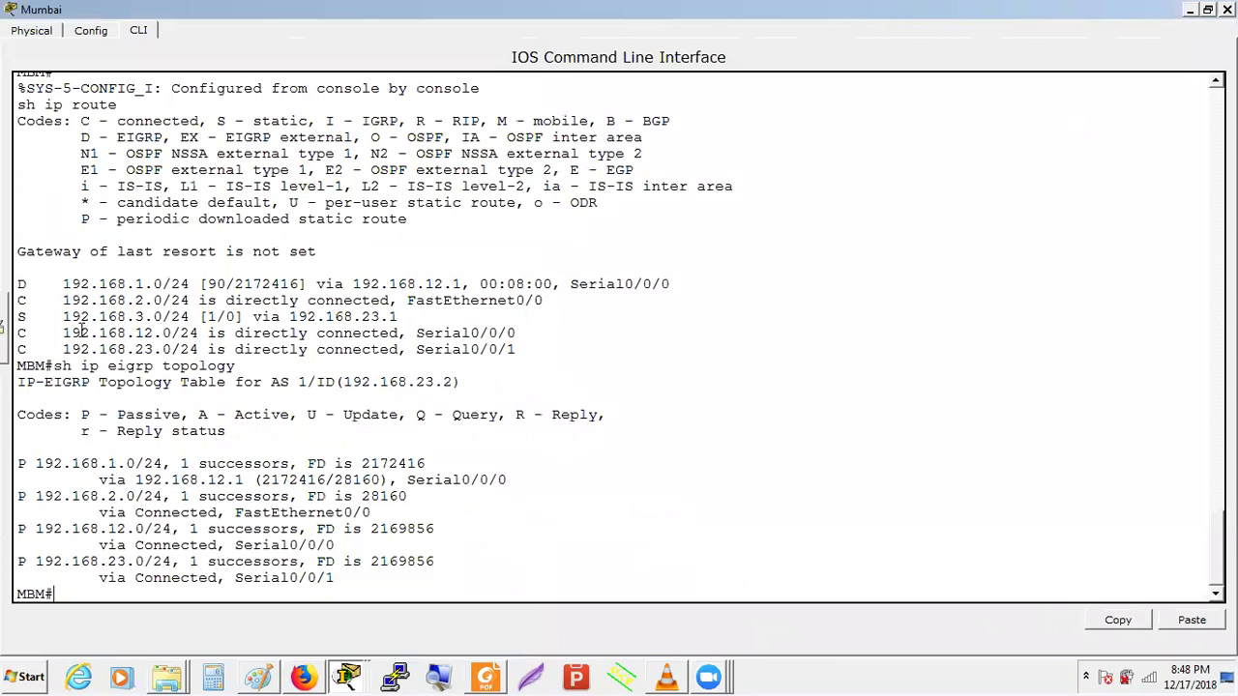
# Step: Open the Delhi router's CLI and highlight the default route and the EIGRP routes to 192.168.2.0/24 and 192.168.23.0/24
pyautogui.hotkey('alt', 'Tab')
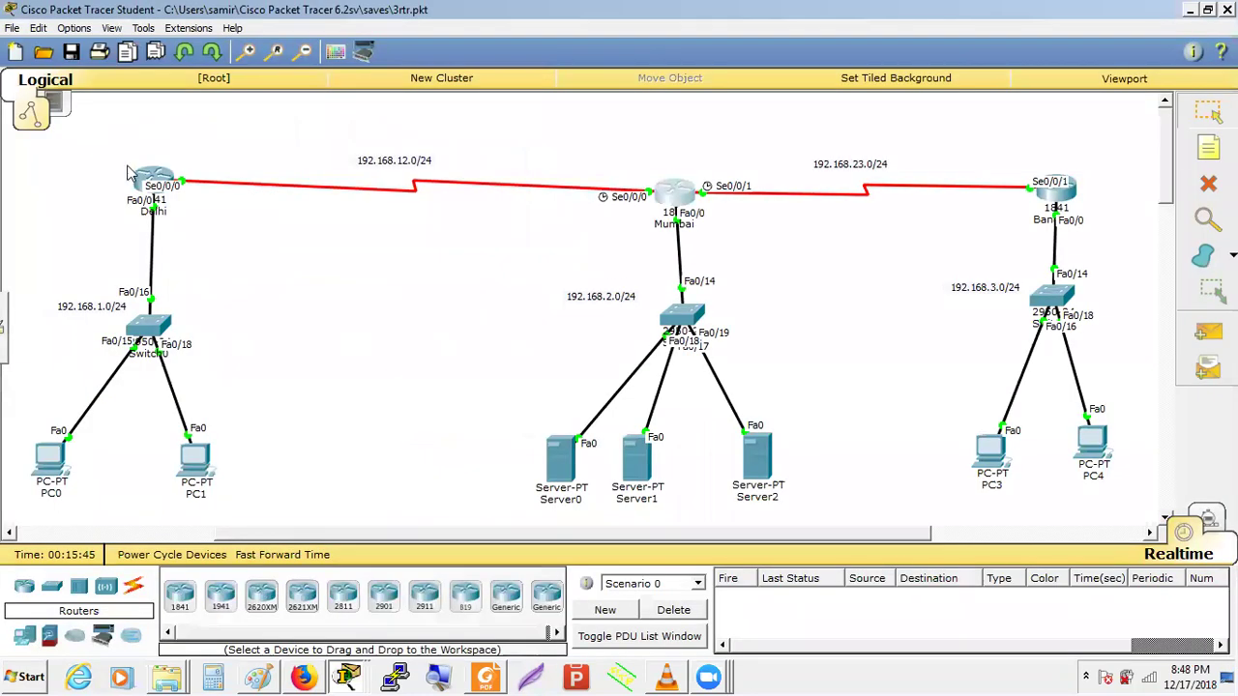
pyautogui.click(150, 178)
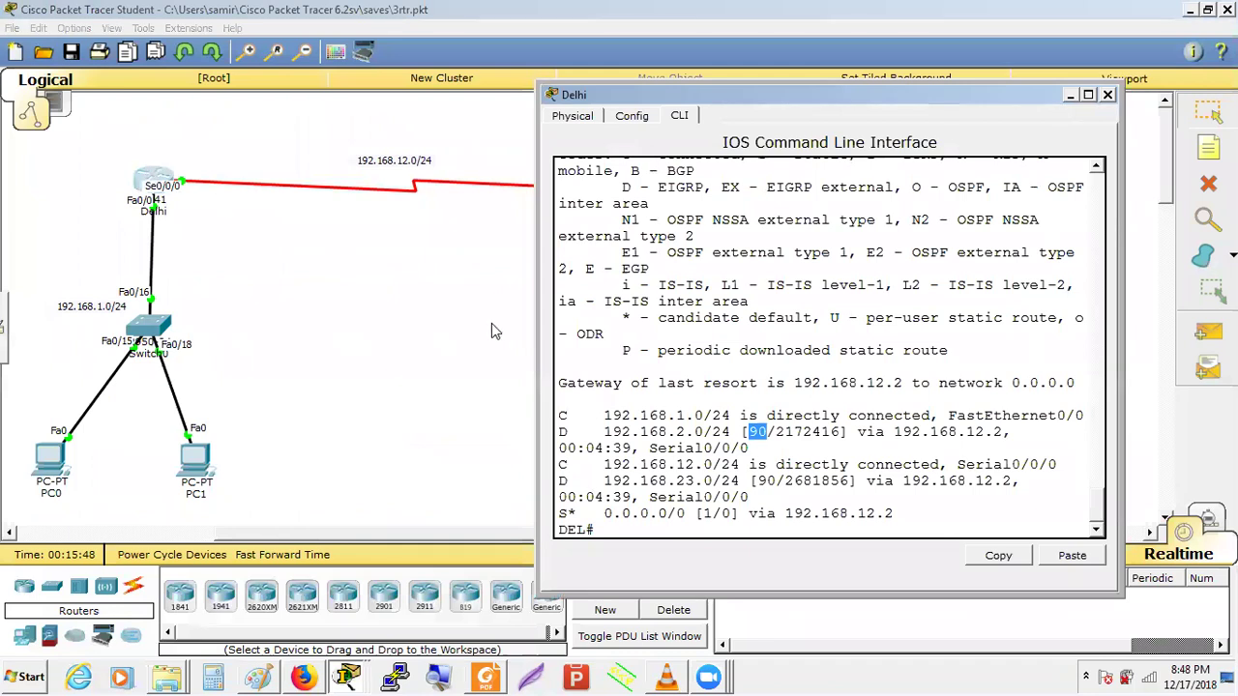
pyautogui.moveTo(606, 514); pyautogui.dragTo(723, 528)
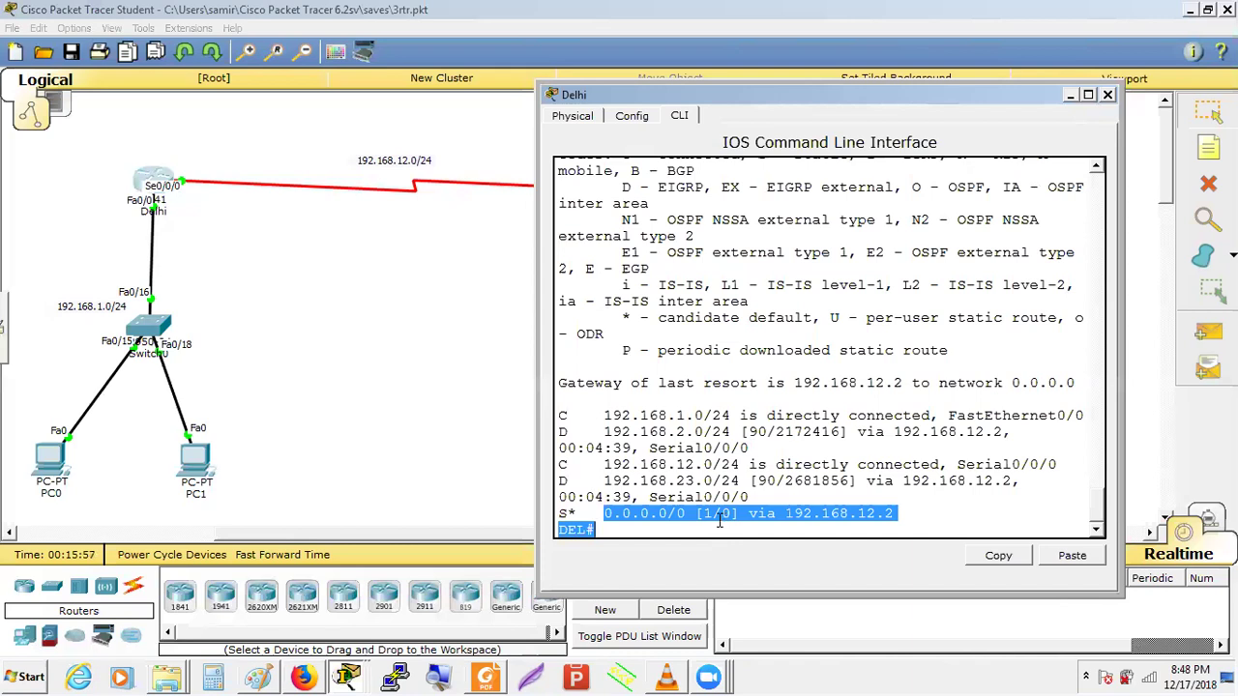
pyautogui.moveTo(586, 432); pyautogui.dragTo(751, 451)
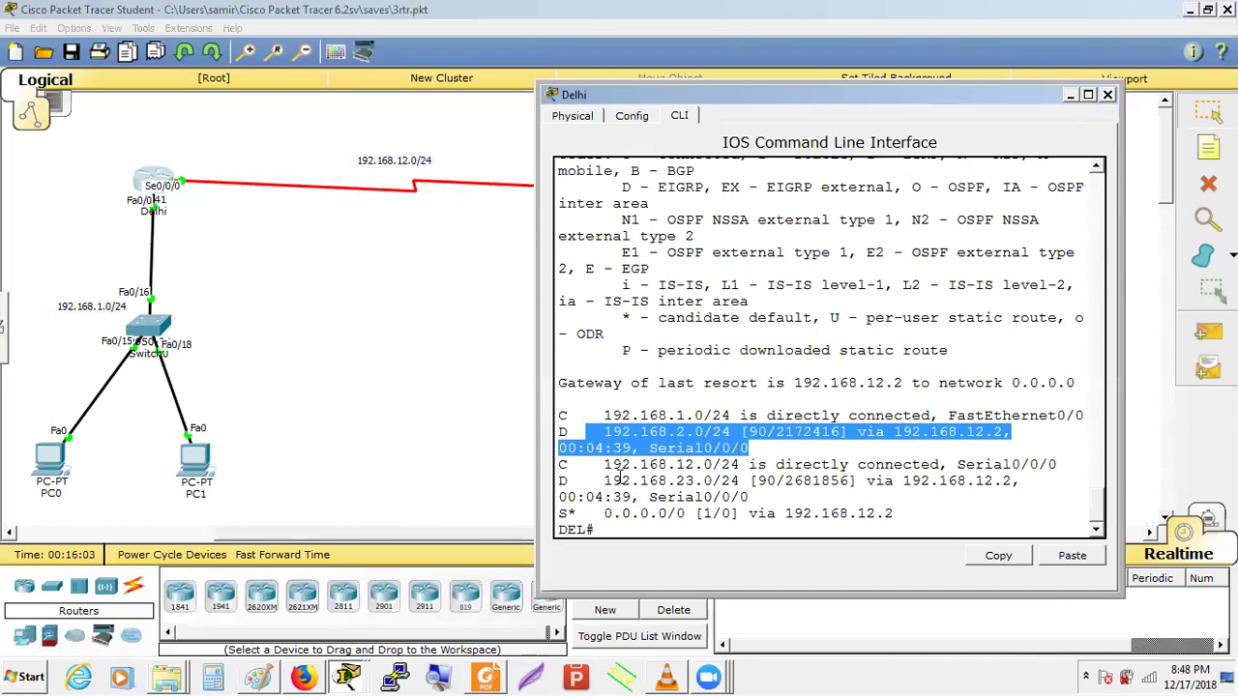
pyautogui.moveTo(606, 481); pyautogui.dragTo(757, 497)
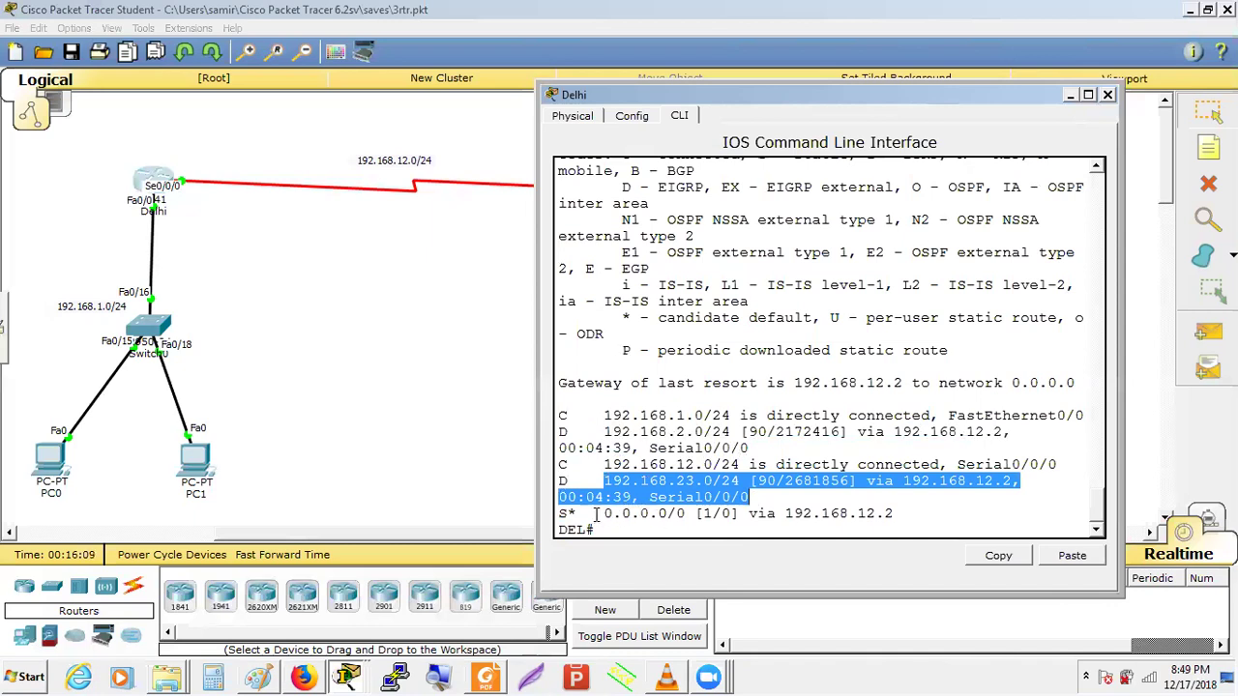
pyautogui.moveTo(604, 513); pyautogui.dragTo(911, 520)
pyautogui.moveTo(603, 433); pyautogui.dragTo(784, 453)
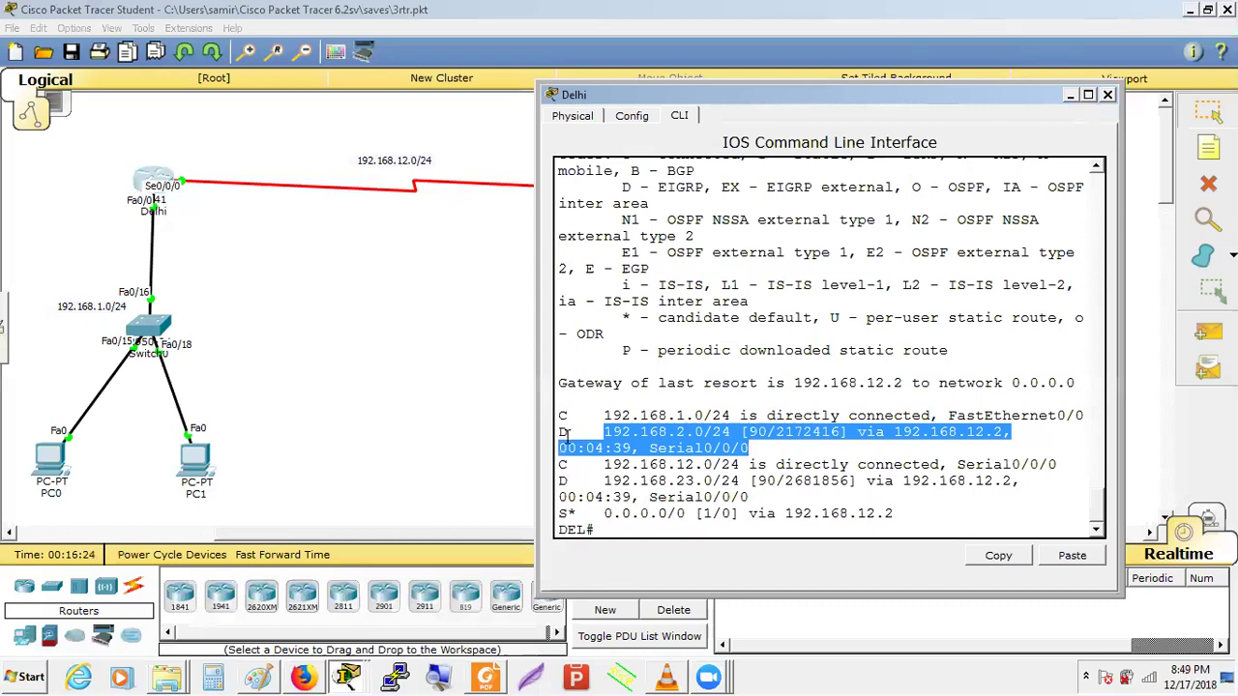
# Step: Compare the administrative distances of Delhi's static default route and its EIGRP route to 192.168.2.0/24
pyautogui.click(706, 513)
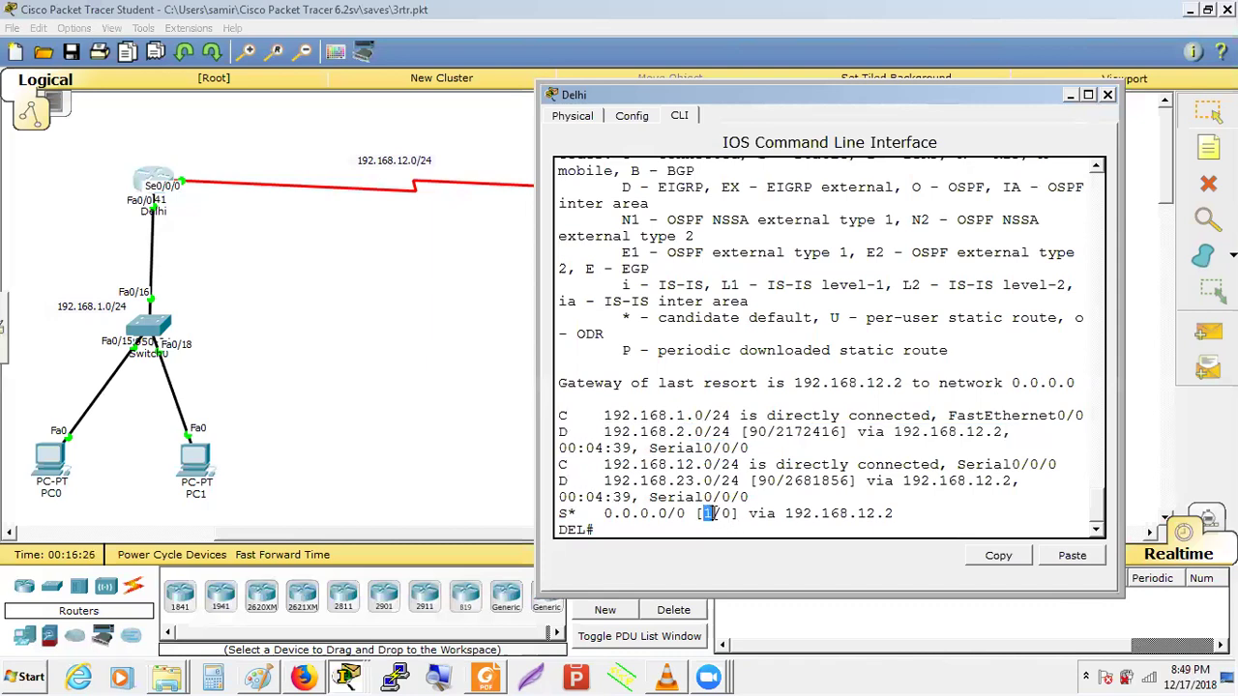
pyautogui.doubleClick(754, 431)
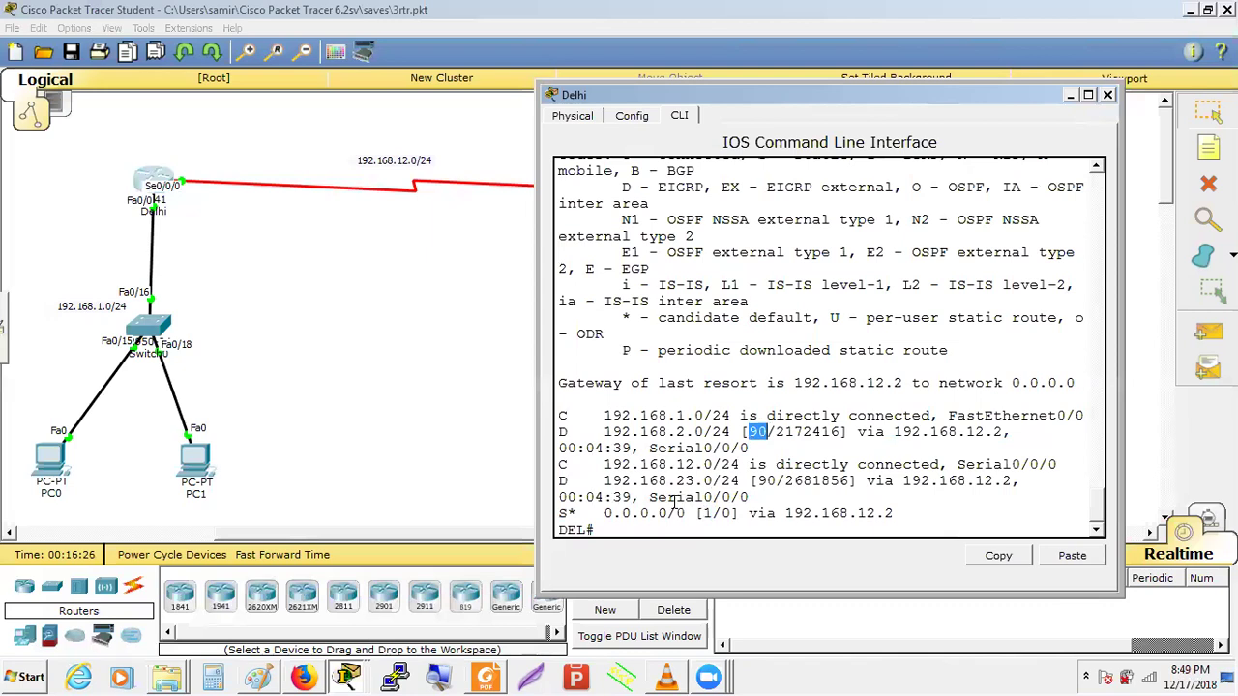
pyautogui.moveTo(611, 514); pyautogui.dragTo(783, 513)
pyautogui.moveTo(608, 432); pyautogui.dragTo(770, 433)
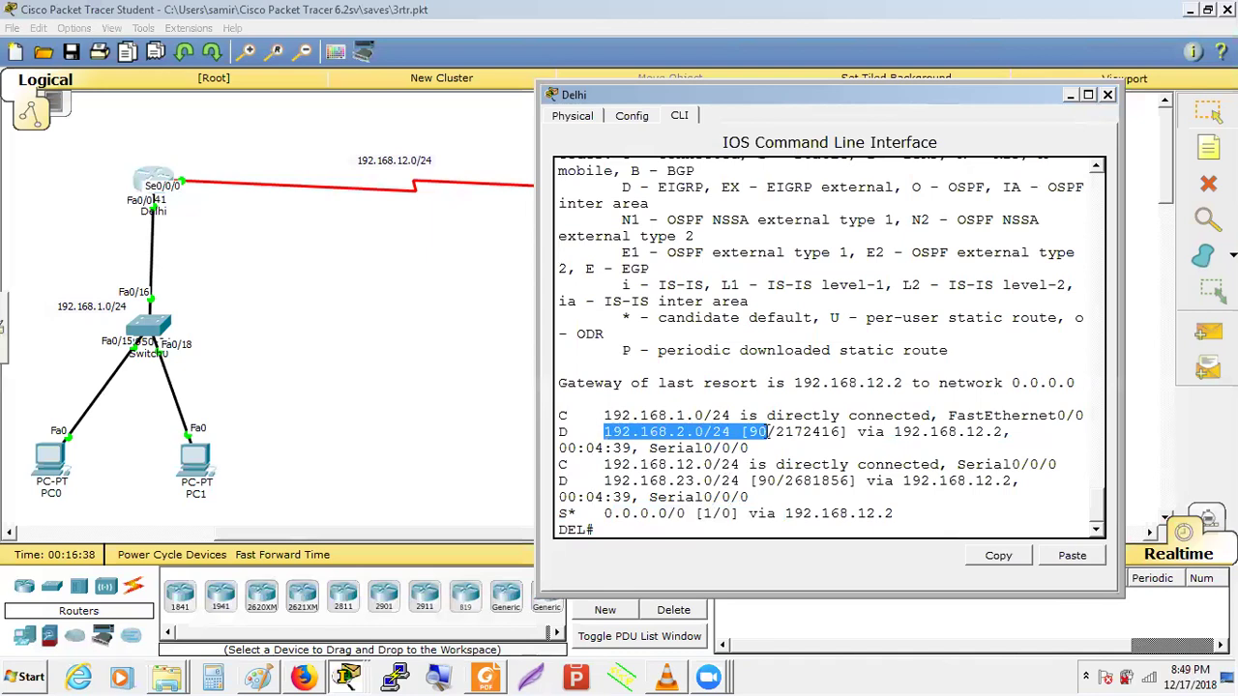
pyautogui.click(651, 54)
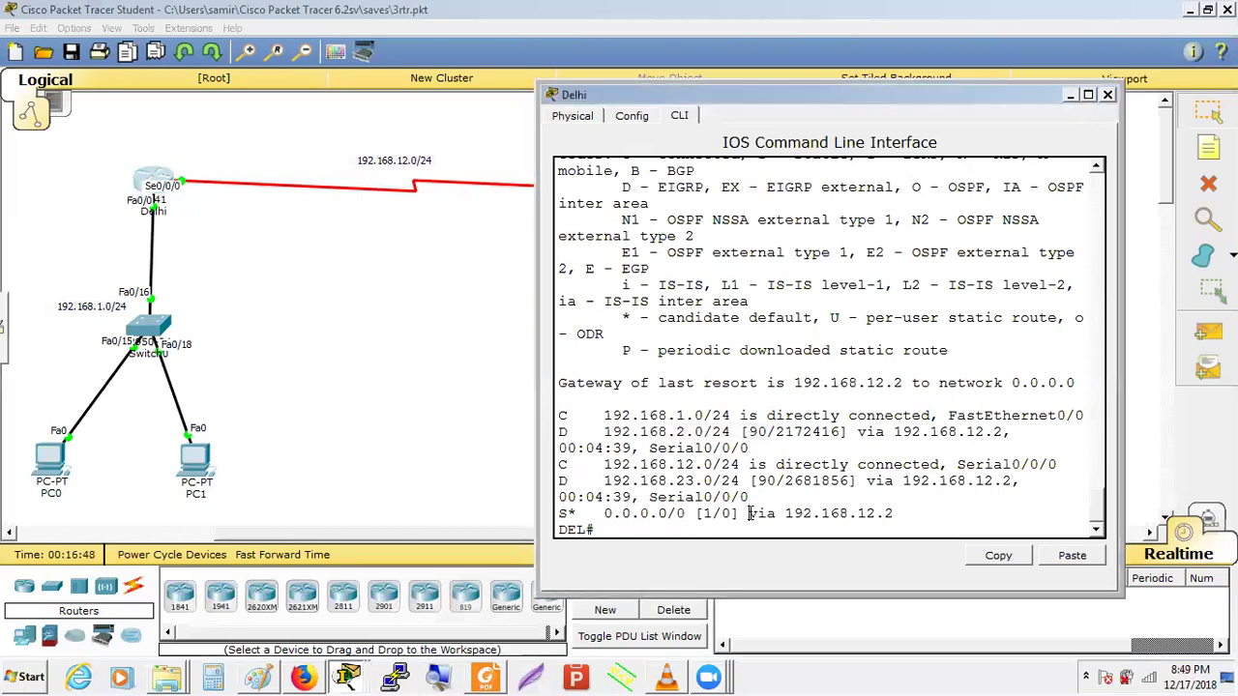
pyautogui.tripleClick(717, 432)
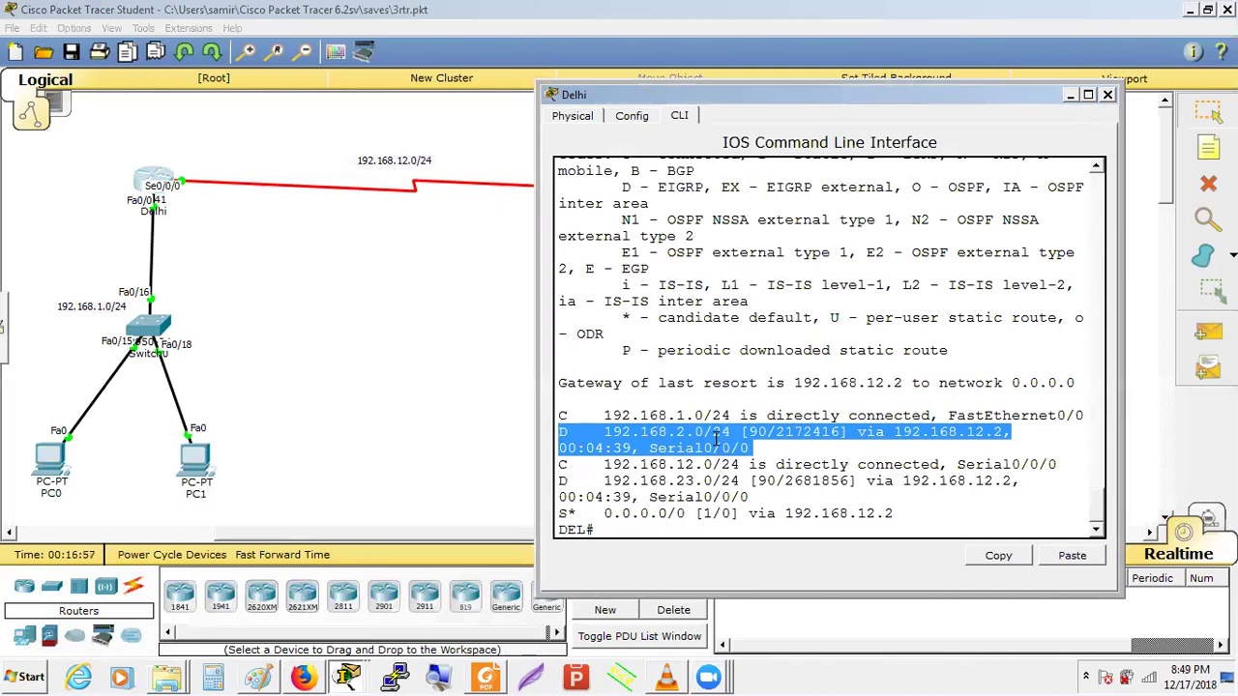
pyautogui.click(636, 33)
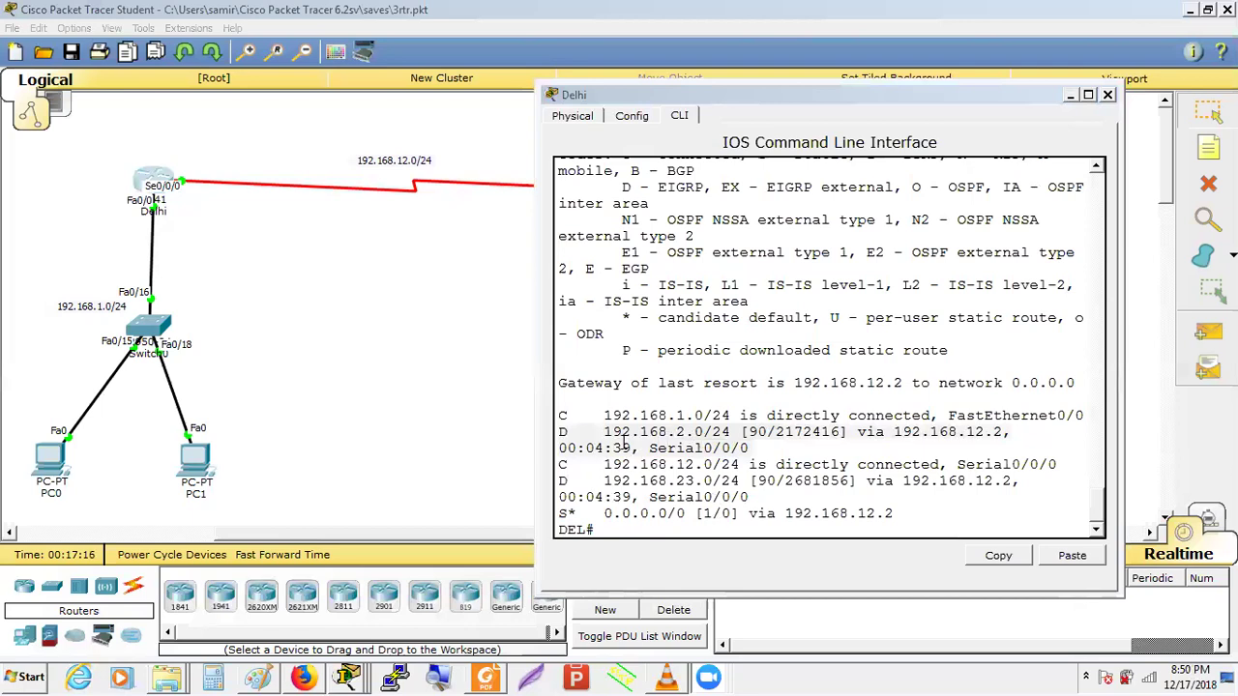
# Step: Highlight Delhi's 192.168.2.0/24 route, default route and gateway of last resort, then return to the network topology
pyautogui.moveTo(605, 432); pyautogui.dragTo(750, 448)
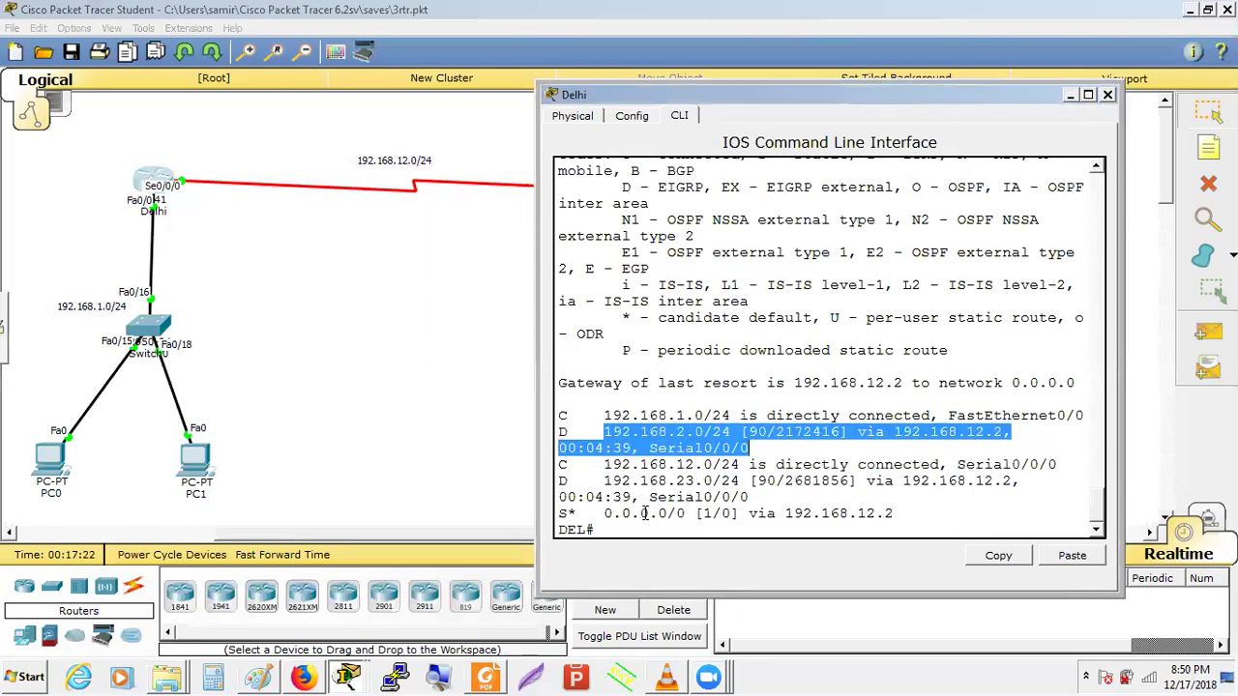
pyautogui.moveTo(606, 514); pyautogui.dragTo(735, 514)
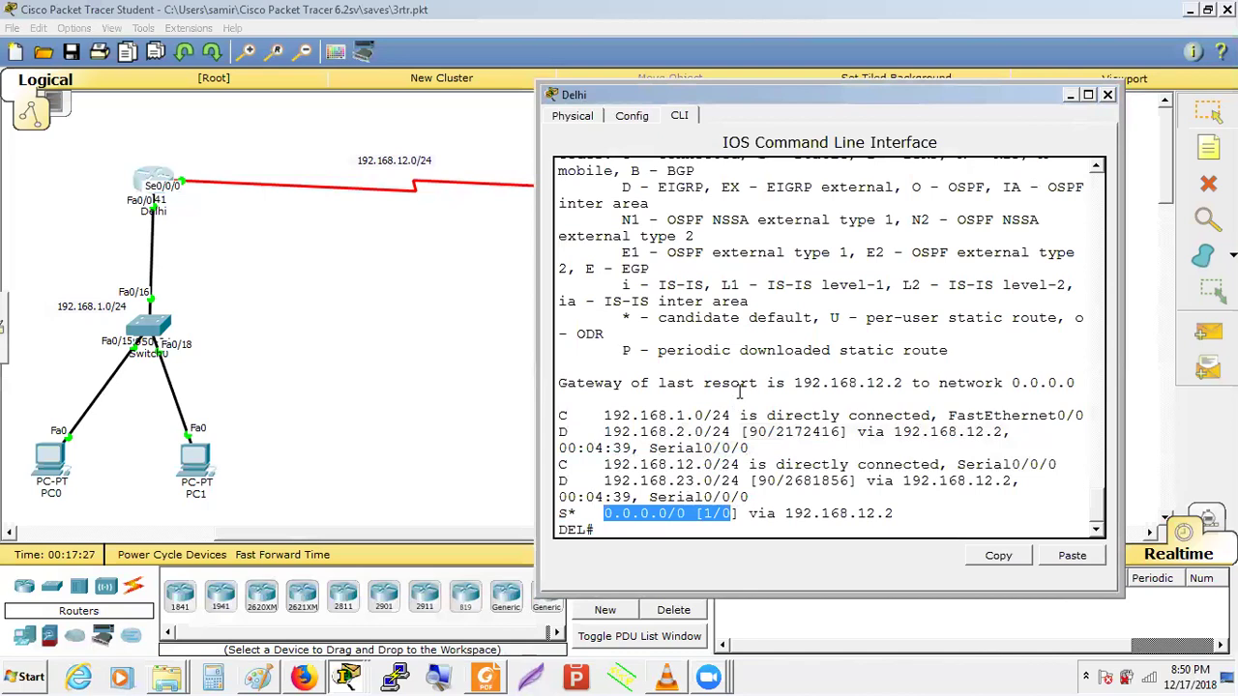
pyautogui.moveTo(648, 383); pyautogui.dragTo(851, 402)
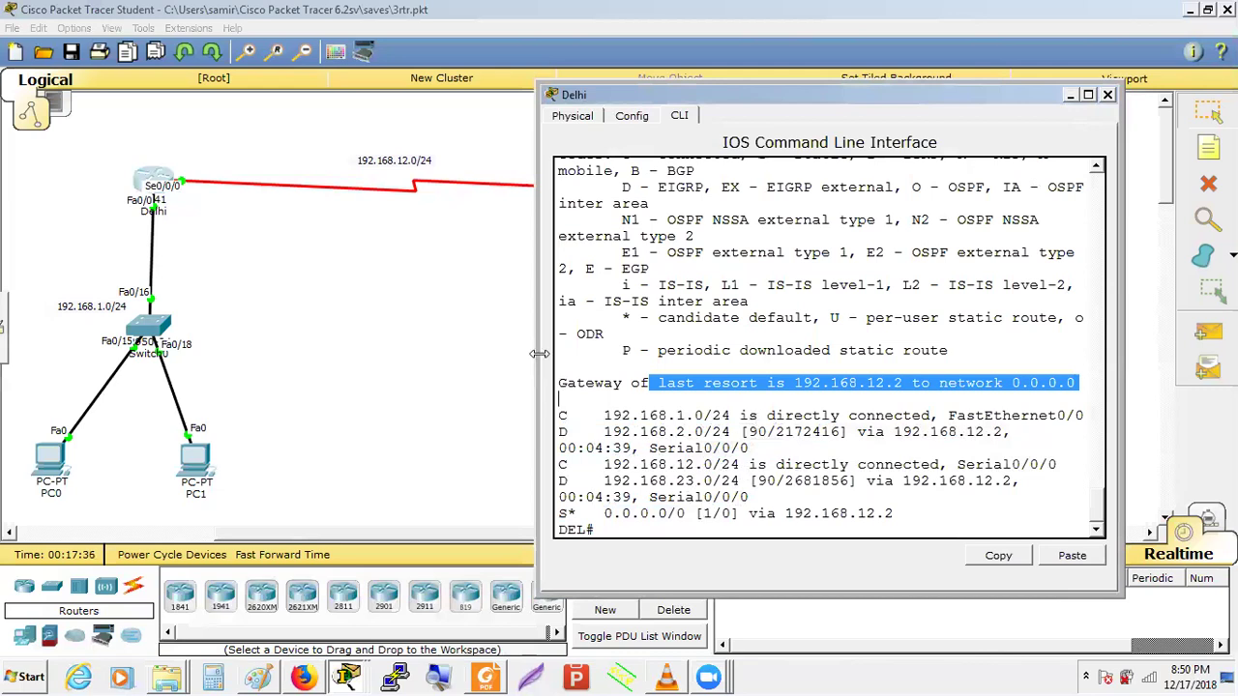
pyautogui.click(502, 342)
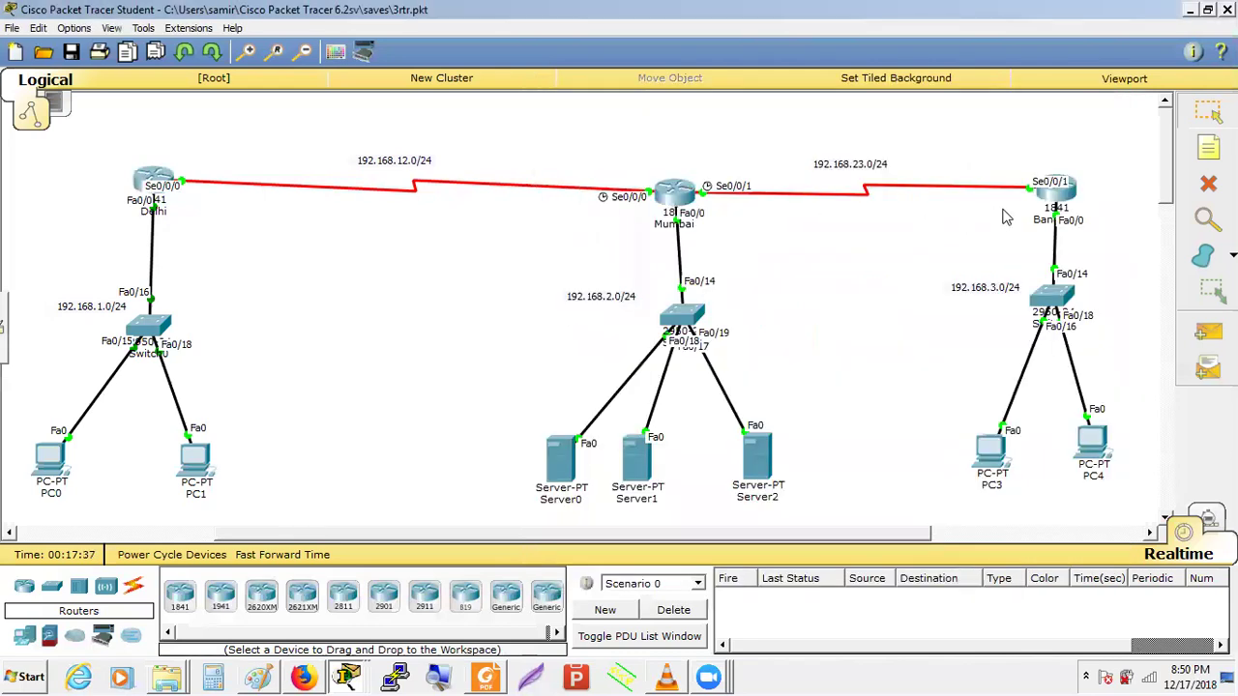
# Step: Open the Banglore router's CLI, move its window aside and enter privileged EXEC mode
pyautogui.click(1056, 207)
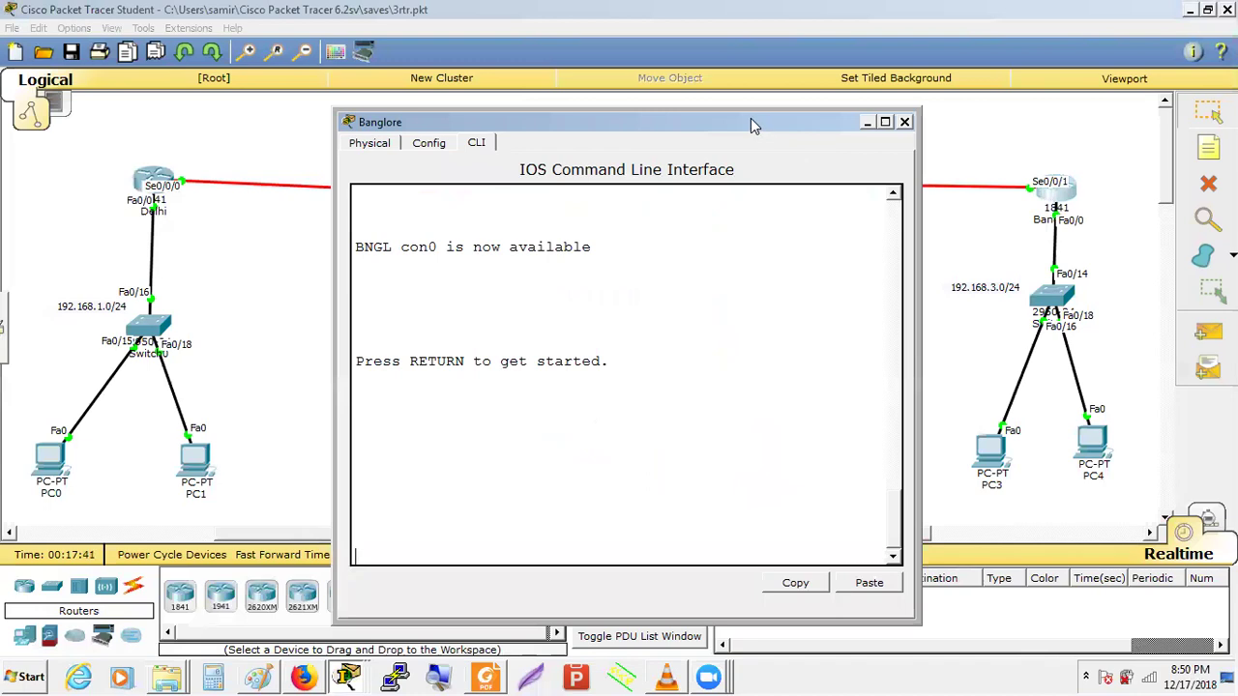
pyautogui.moveTo(753, 126); pyautogui.dragTo(481, 96)
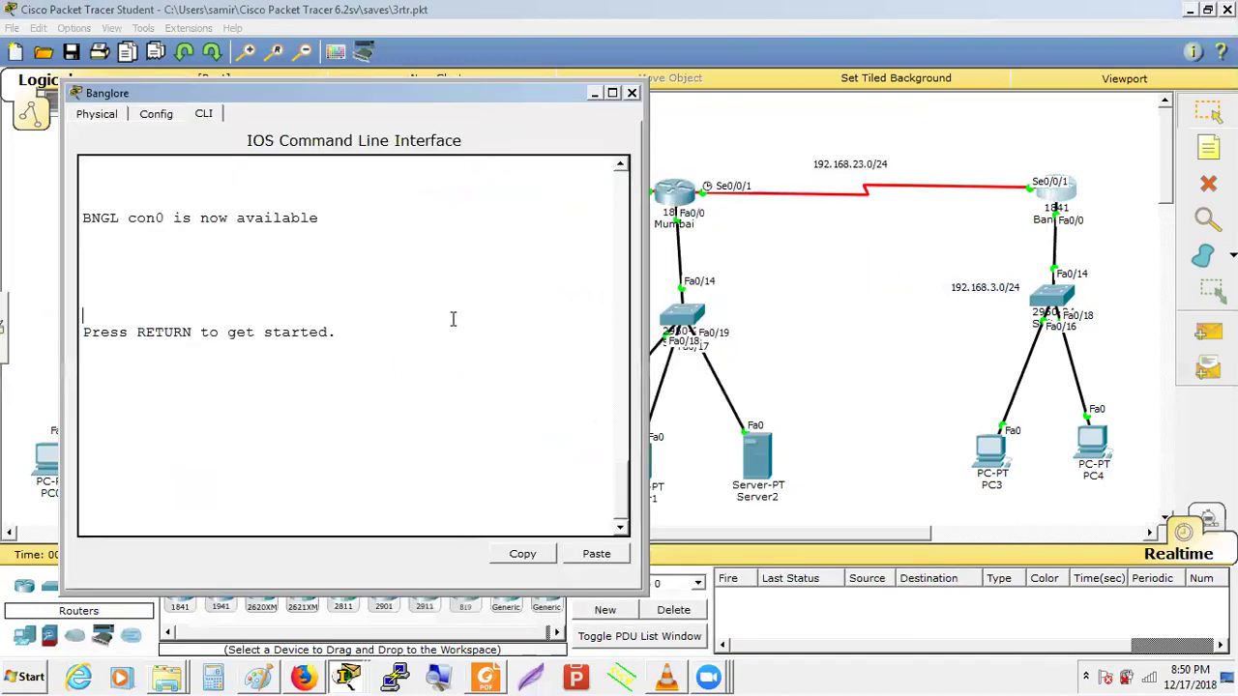
pyautogui.press('Return')
pyautogui.press('Return')
pyautogui.press('Return')
pyautogui.write('en')
pyautogui.press('Return')
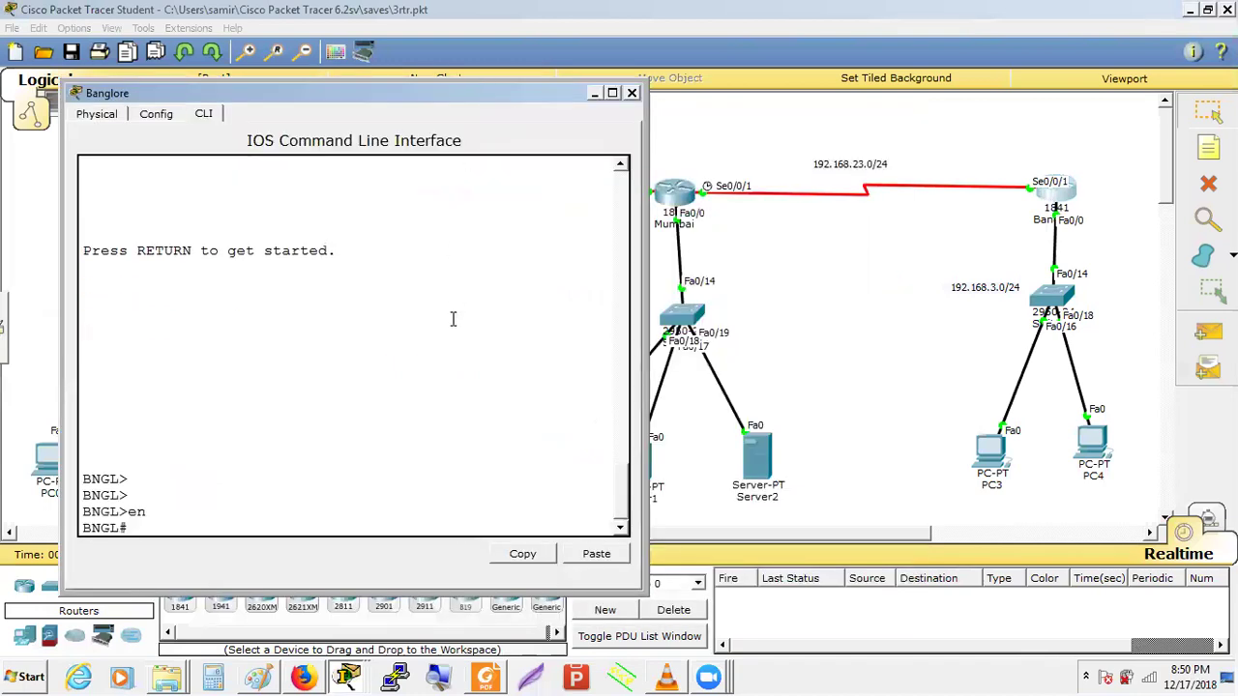
# Step: Enter global configuration mode on Banglore and start EIGRP process 1
pyautogui.write('conf t')
pyautogui.press('Return')
pyautogui.write('rou')
pyautogui.press('Tab')
pyautogui.write('e')
pyautogui.press('Tab')
pyautogui.write('1')
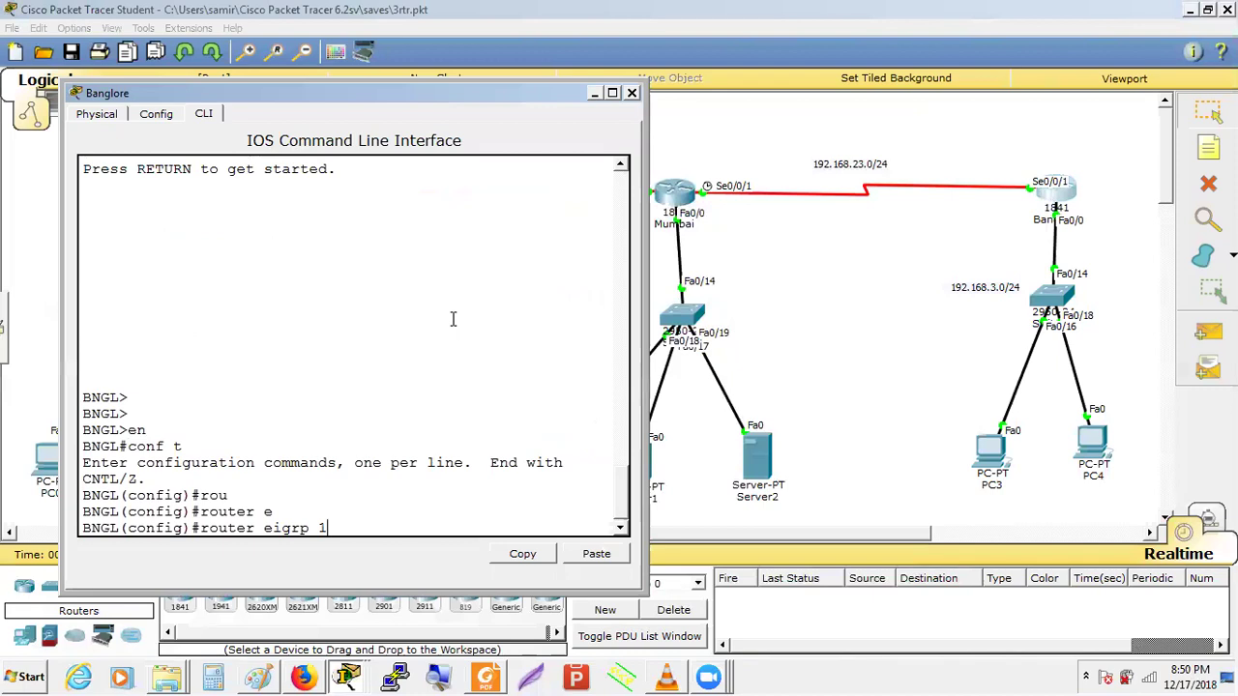
pyautogui.press('Return')
# Step: Write the EIGRP network statement for 192.168.23.1 with wildcard mask 0.0.0.0
pyautogui.write('net')
pyautogui.press('Tab')
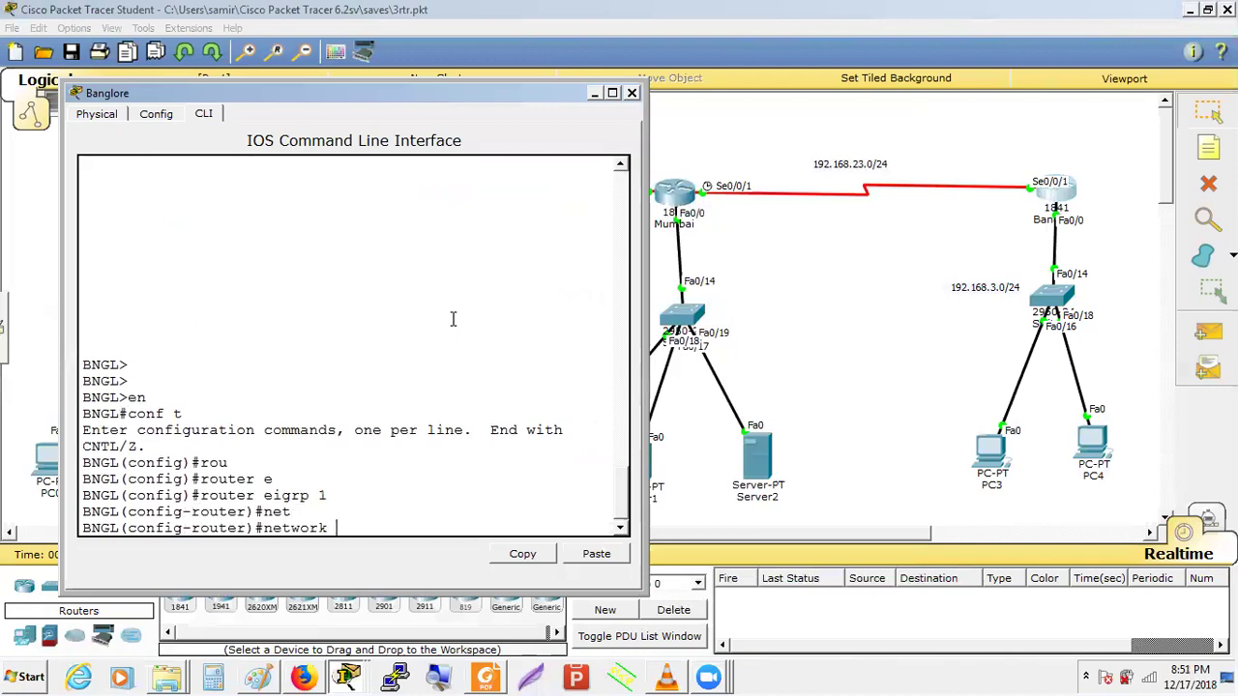
pyautogui.write('192.168.23.1')
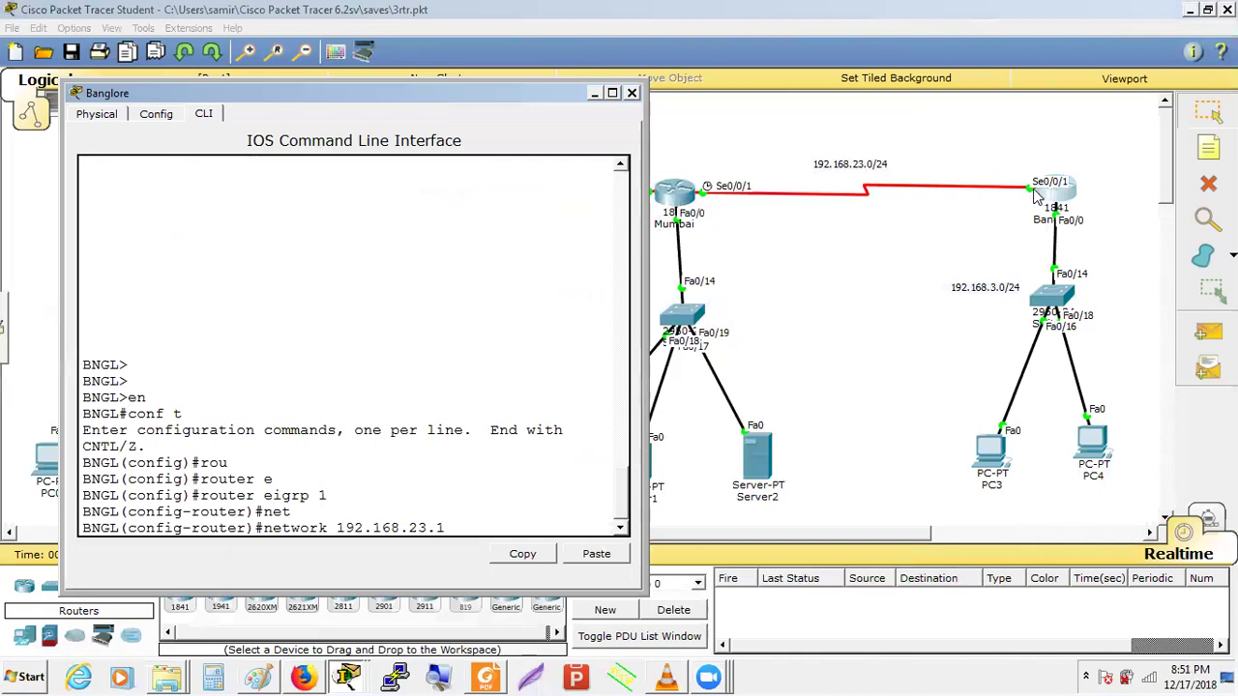
pyautogui.write(' 0.0.0.0')
# Step: Review the wildcard mask notes in Paint, return to Banglore's CLI and submit the 192.168.23.1 network statement
pyautogui.hotkey('alt', 'Tab')
pyautogui.press('Tab')
pyautogui.press('Tab')
pyautogui.press('Tab')
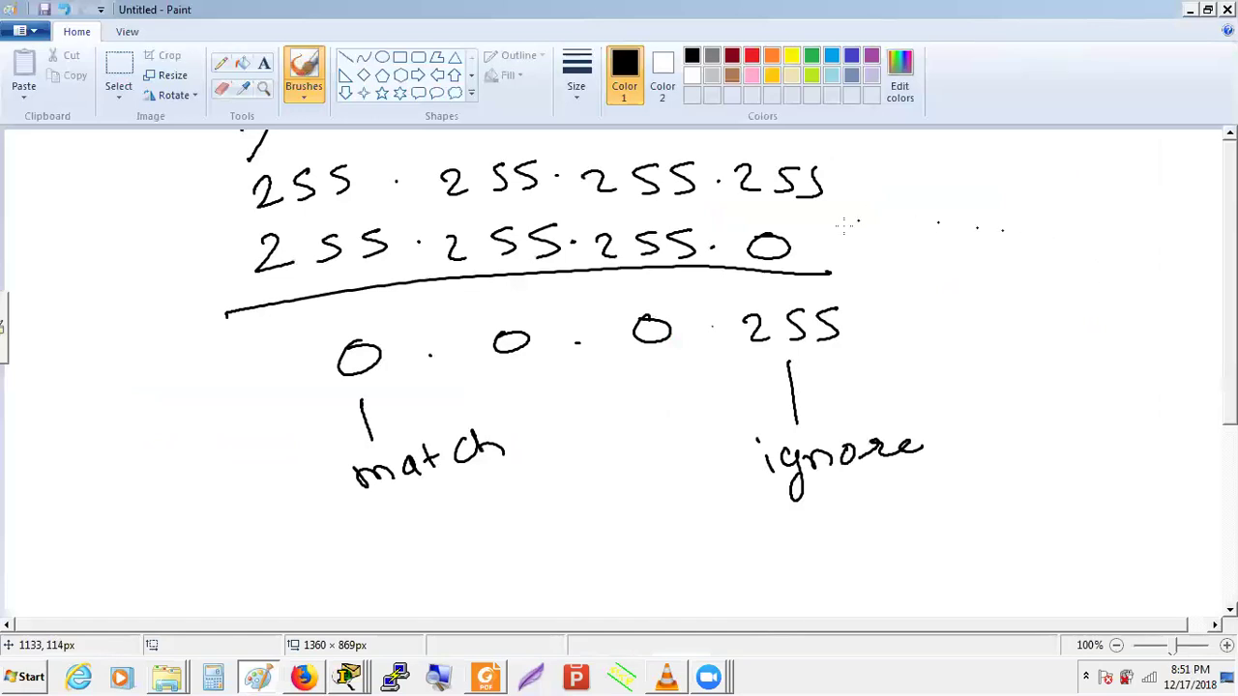
pyautogui.hotkey('alt', 'Tab')
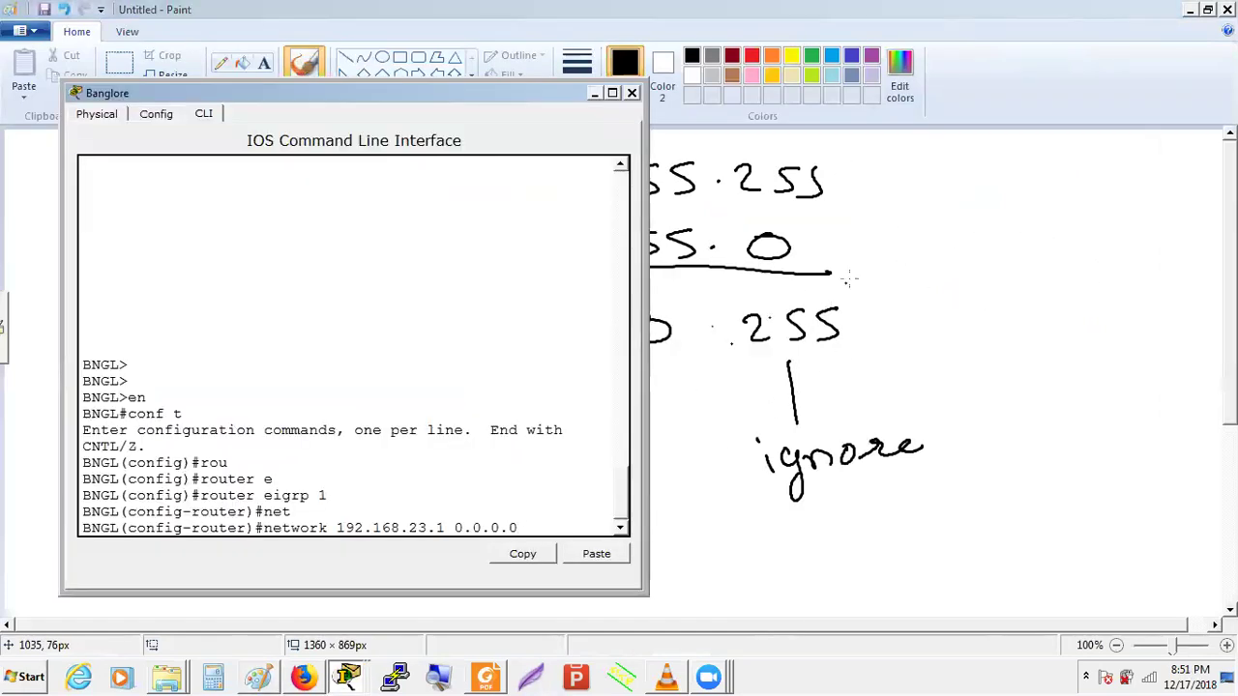
pyautogui.hotkey('alt', 'Tab')
pyautogui.press('Tab')
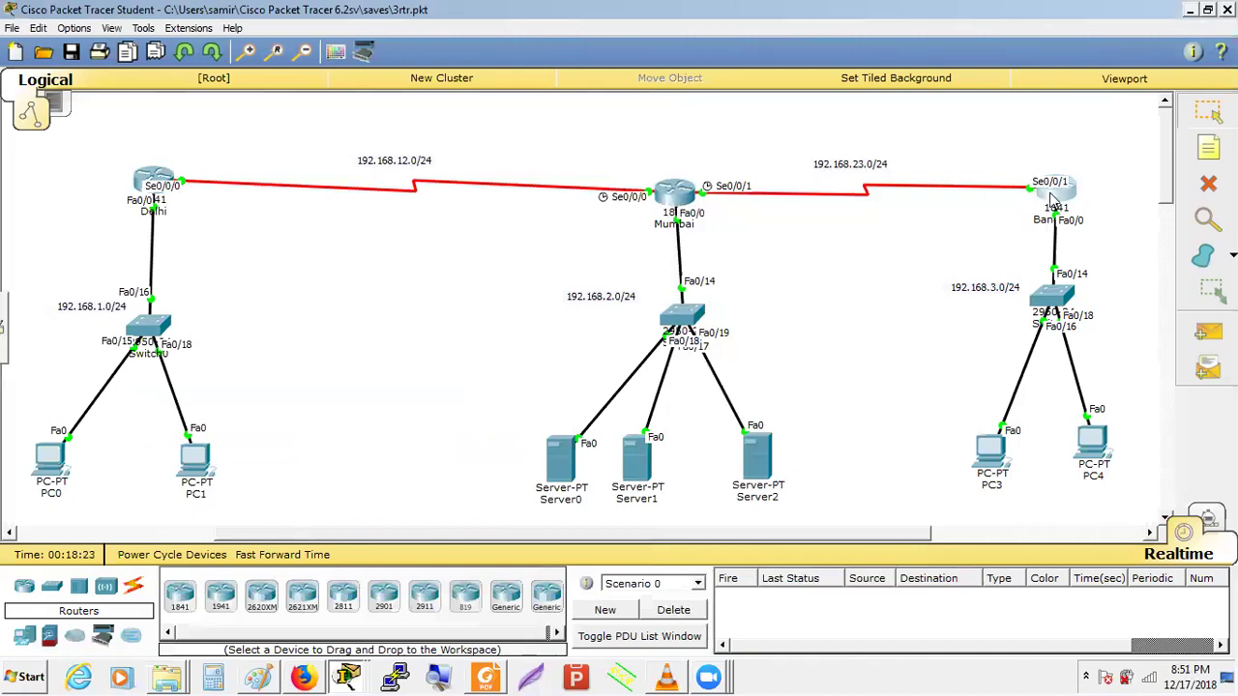
pyautogui.click(1037, 197)
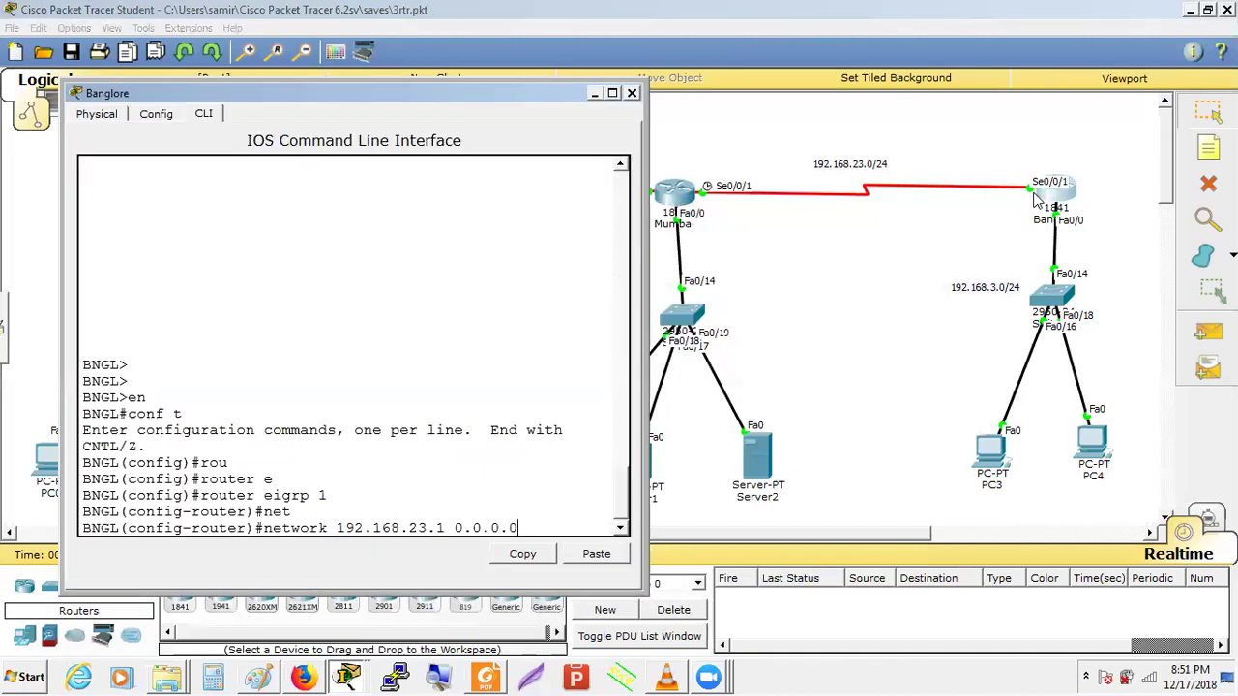
pyautogui.press('Return')
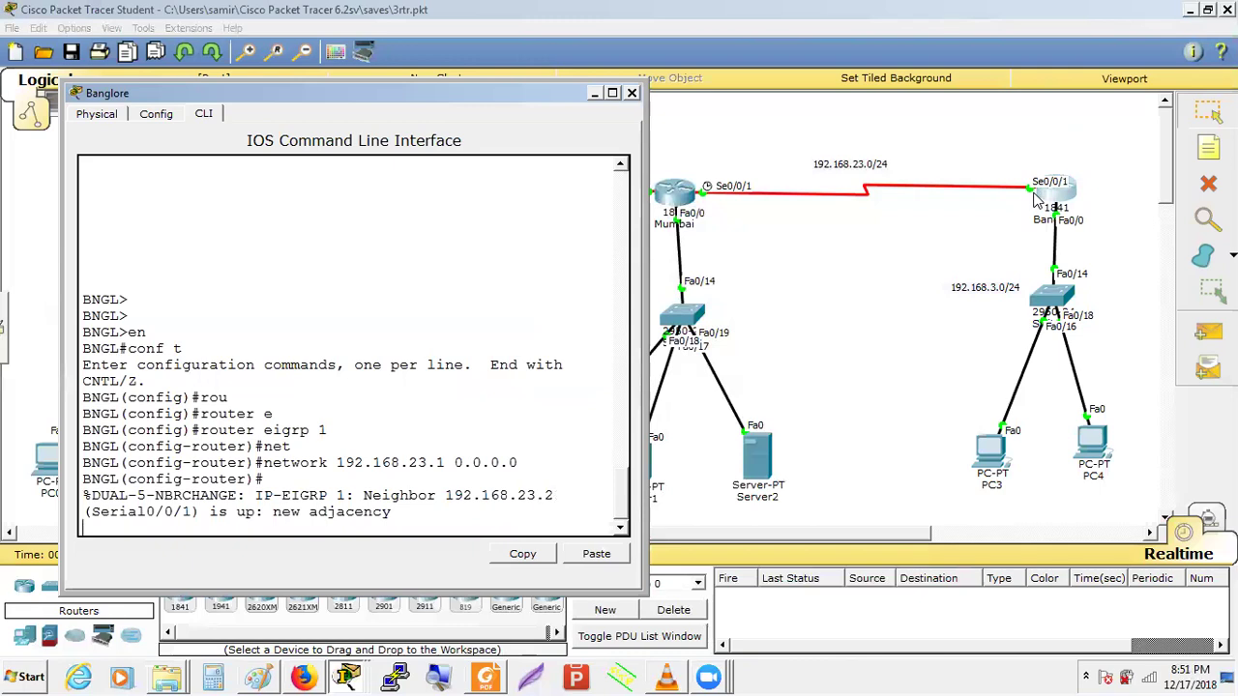
# Step: Add network 192.168.3.1 with wildcard mask 0.0.0.0 to Banglore's EIGRP 1 configuration
pyautogui.press('Up')
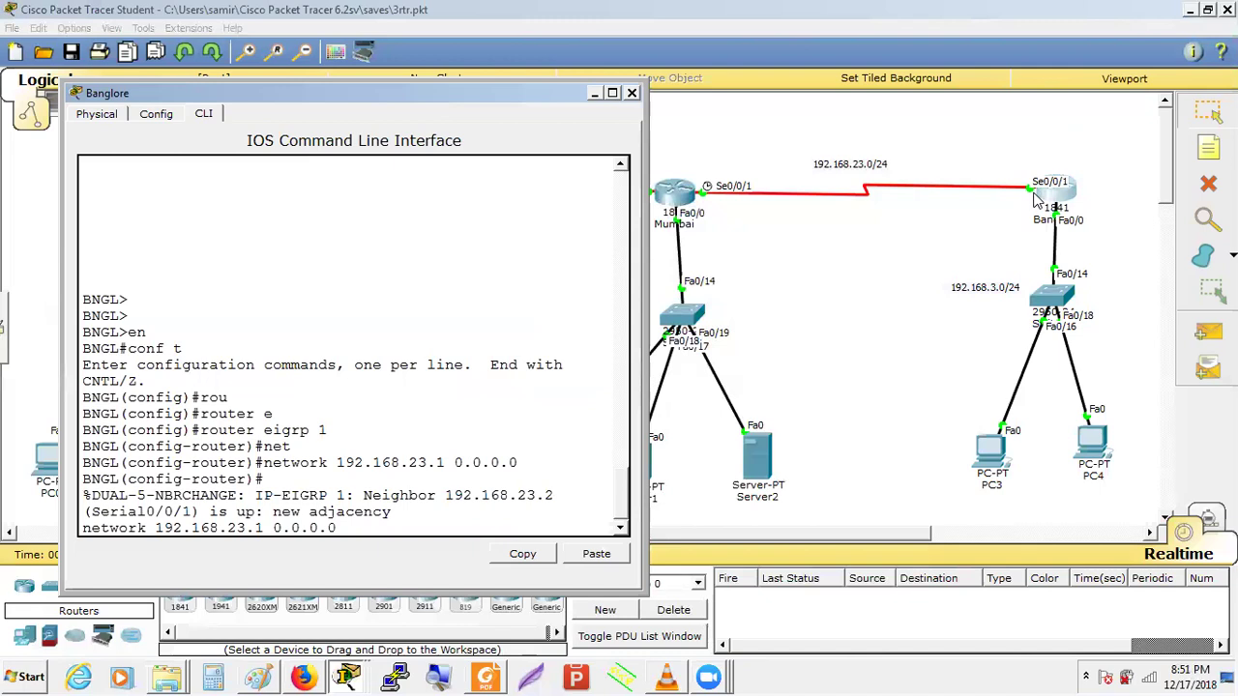
pyautogui.press('Left')
pyautogui.press('Left')
pyautogui.press('Left')
pyautogui.press('Left')
pyautogui.press('Left')
pyautogui.press('Left')
pyautogui.press('Left')
pyautogui.press('Left')
pyautogui.press('Left')
pyautogui.press('Left')
pyautogui.press('BackSpace')
pyautogui.press('BackSpace')
pyautogui.write('3')
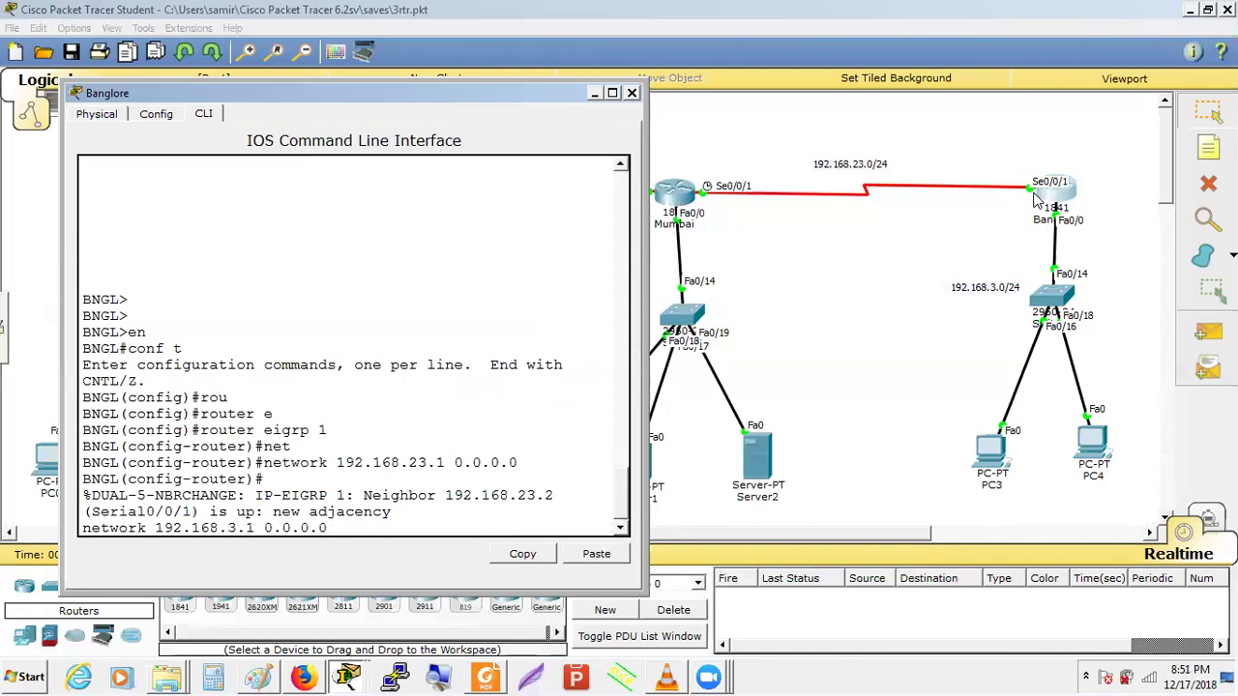
pyautogui.press('Return')
pyautogui.press('Up')
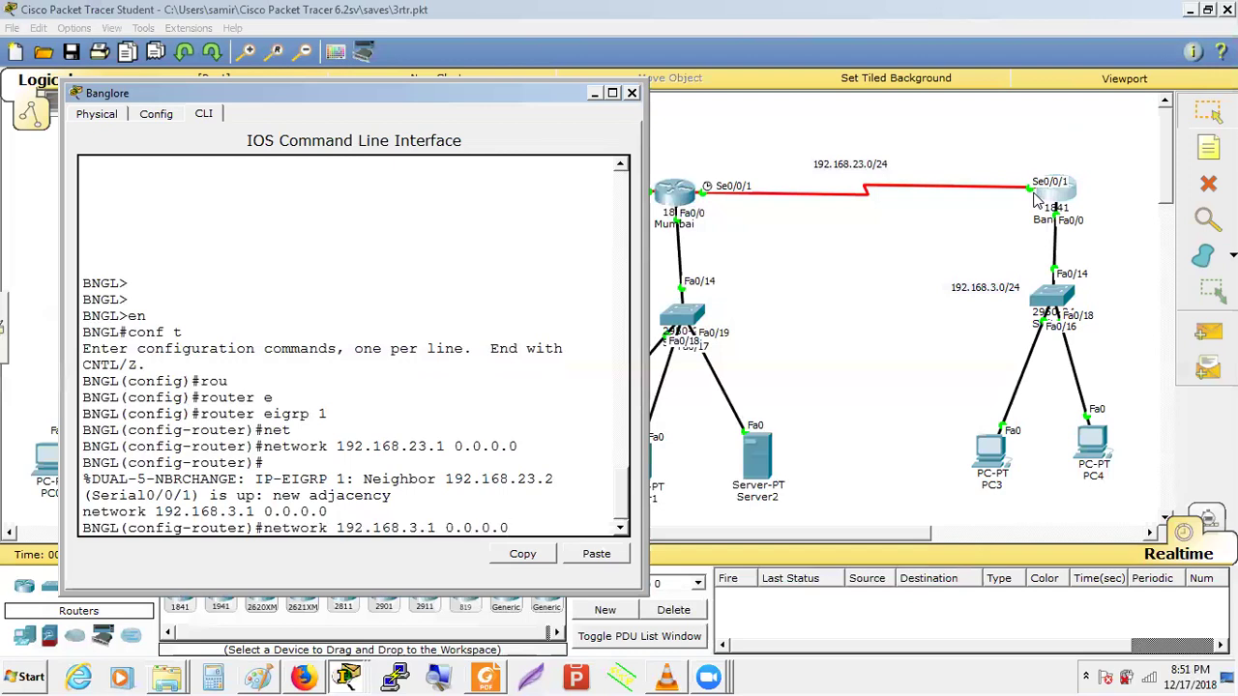
pyautogui.press('Return')
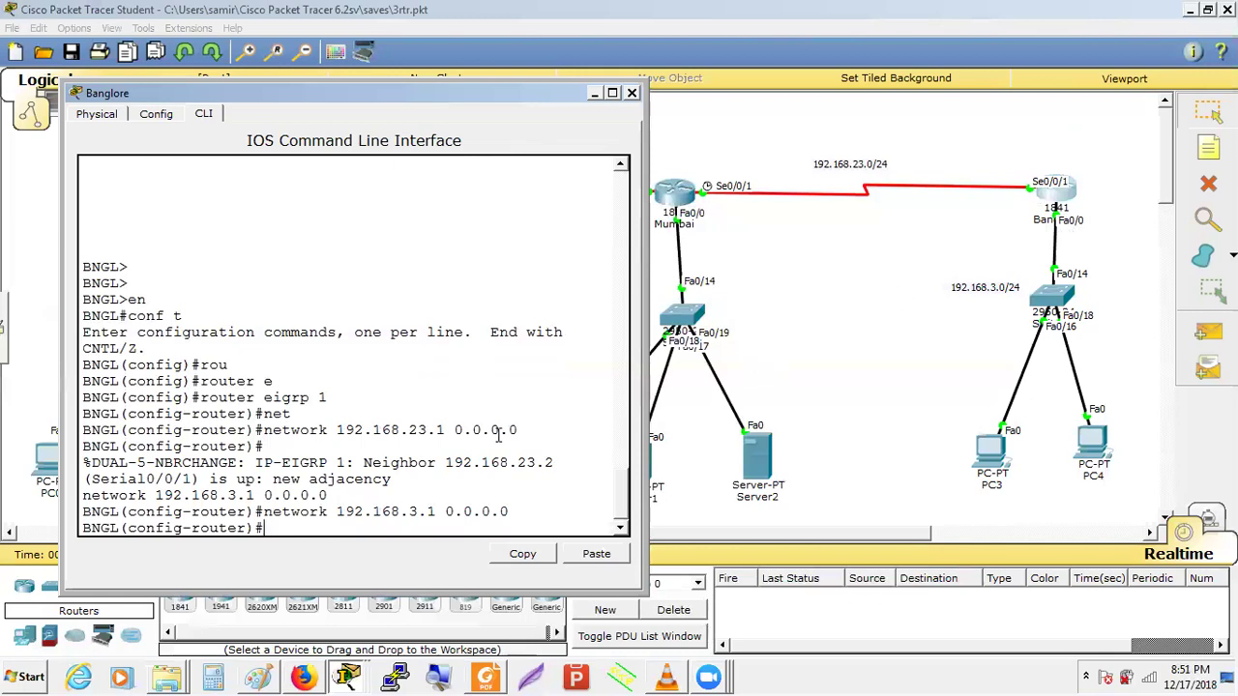
# Step: Leave router configuration and return to privileged EXEC mode on Banglore
pyautogui.hotkey('ctrl', 'z')
pyautogui.press('Return')
pyautogui.press('Return')
pyautogui.press('Return')
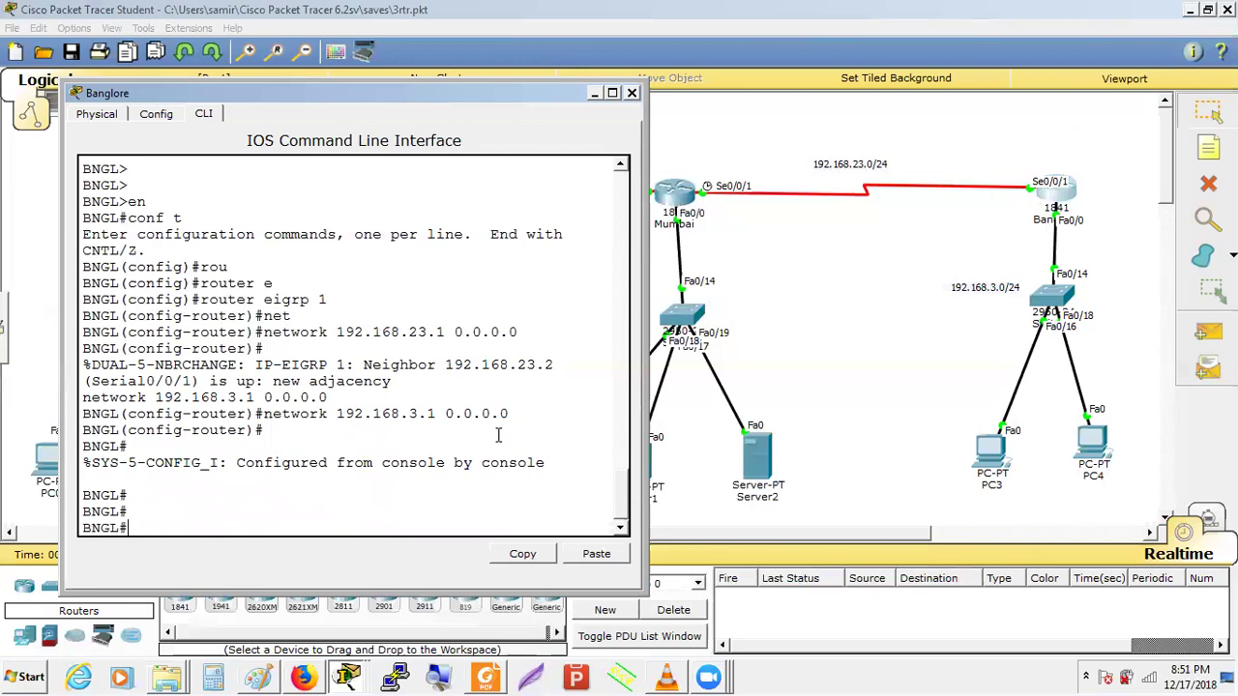
pyautogui.press('Up')
pyautogui.press('Return')
pyautogui.write('int f0/0')
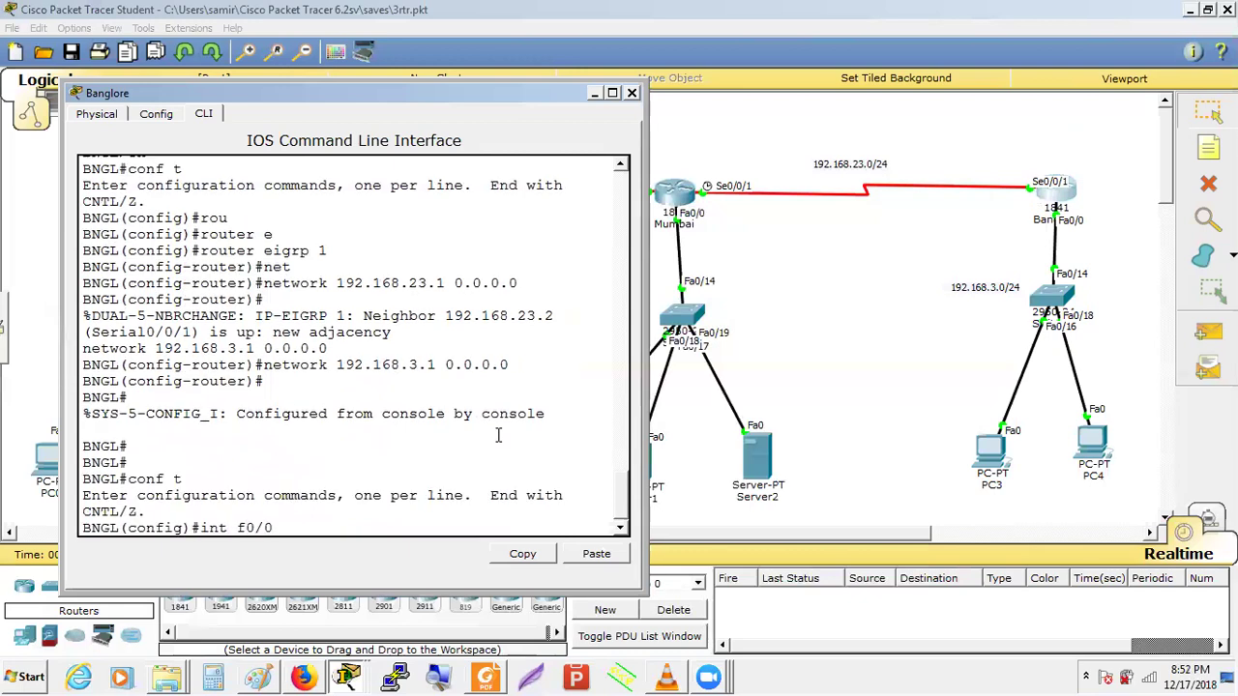
pyautogui.press('Return')
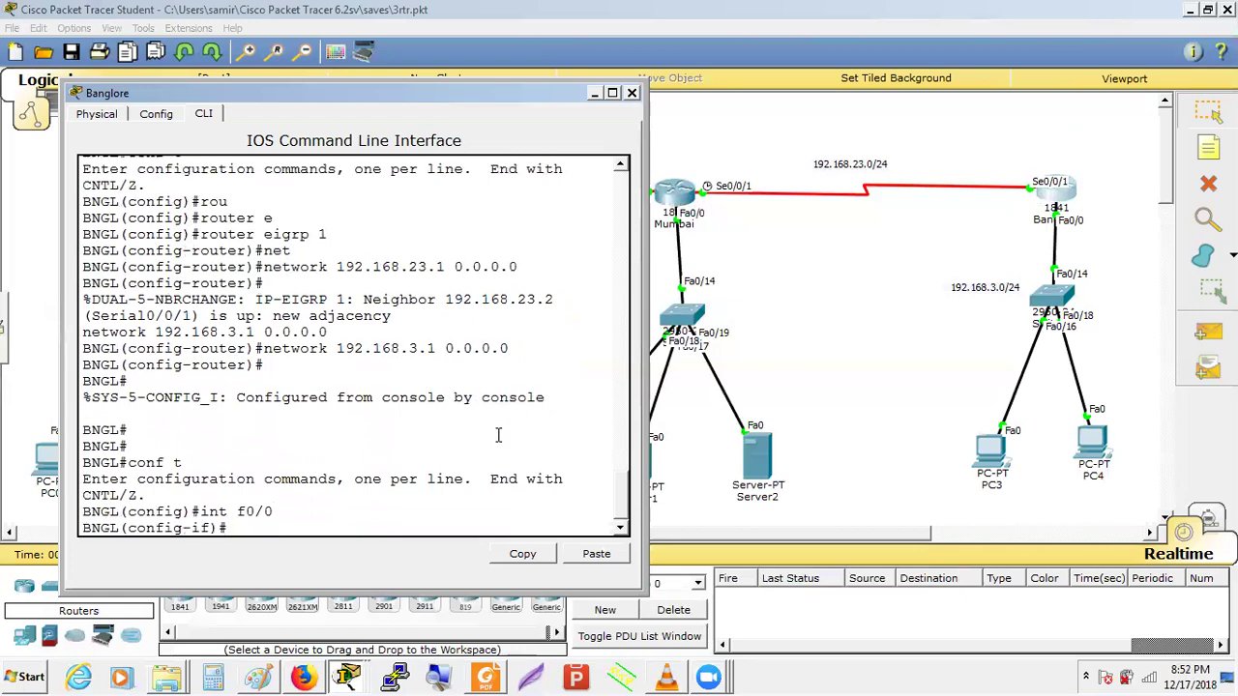
pyautogui.hotkey('ctrl', 'z')
# Step: Display Banglore's EIGRP topology table with sh ip eigrp topology
pyautogui.write('sh ')
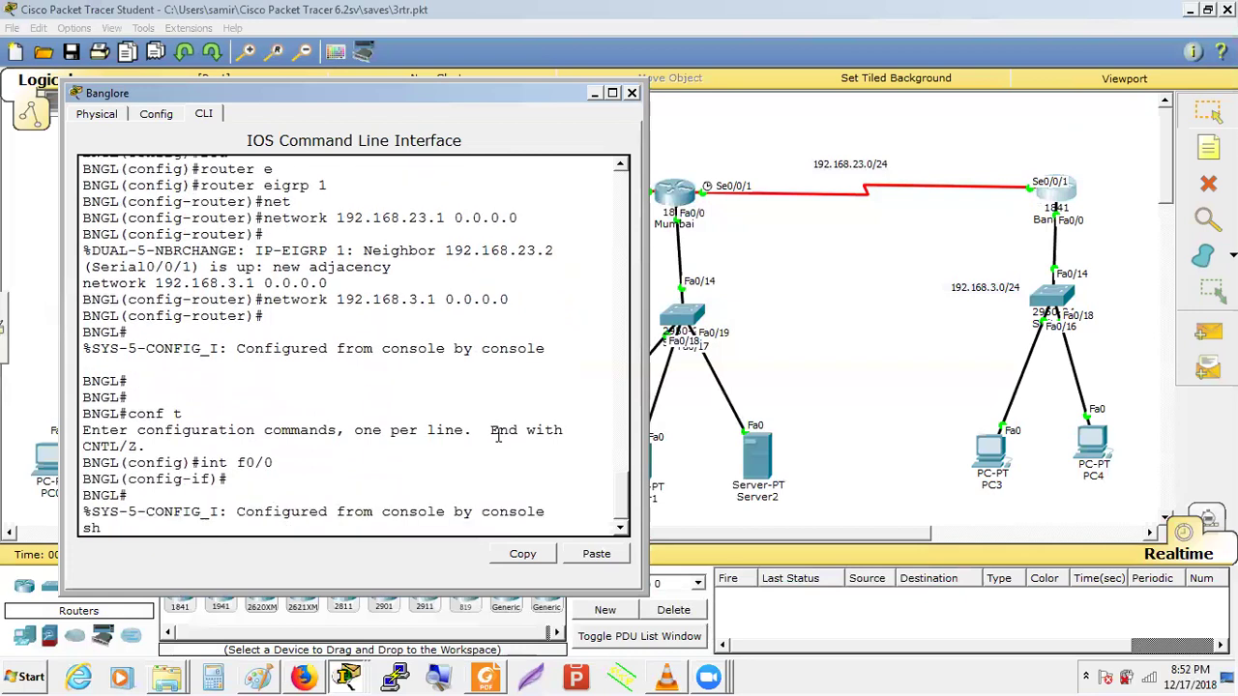
pyautogui.write('ip ei')
pyautogui.press('Tab')
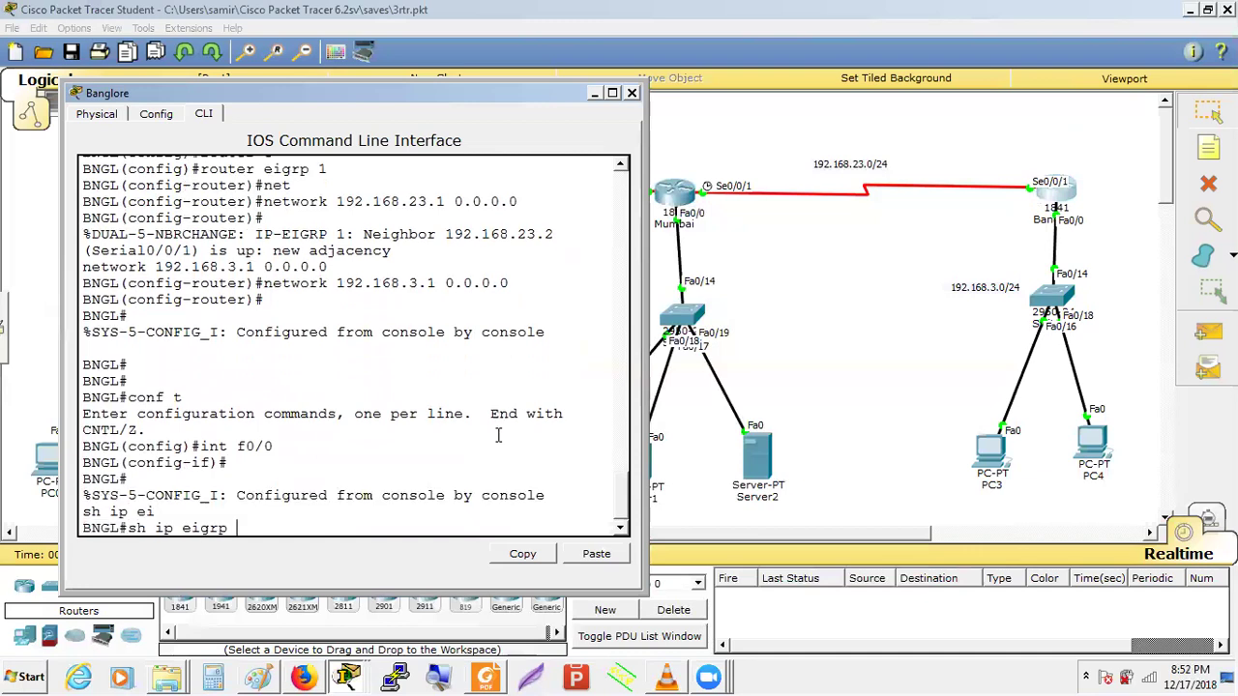
pyautogui.write('to')
pyautogui.press('Tab')
pyautogui.press('Return')
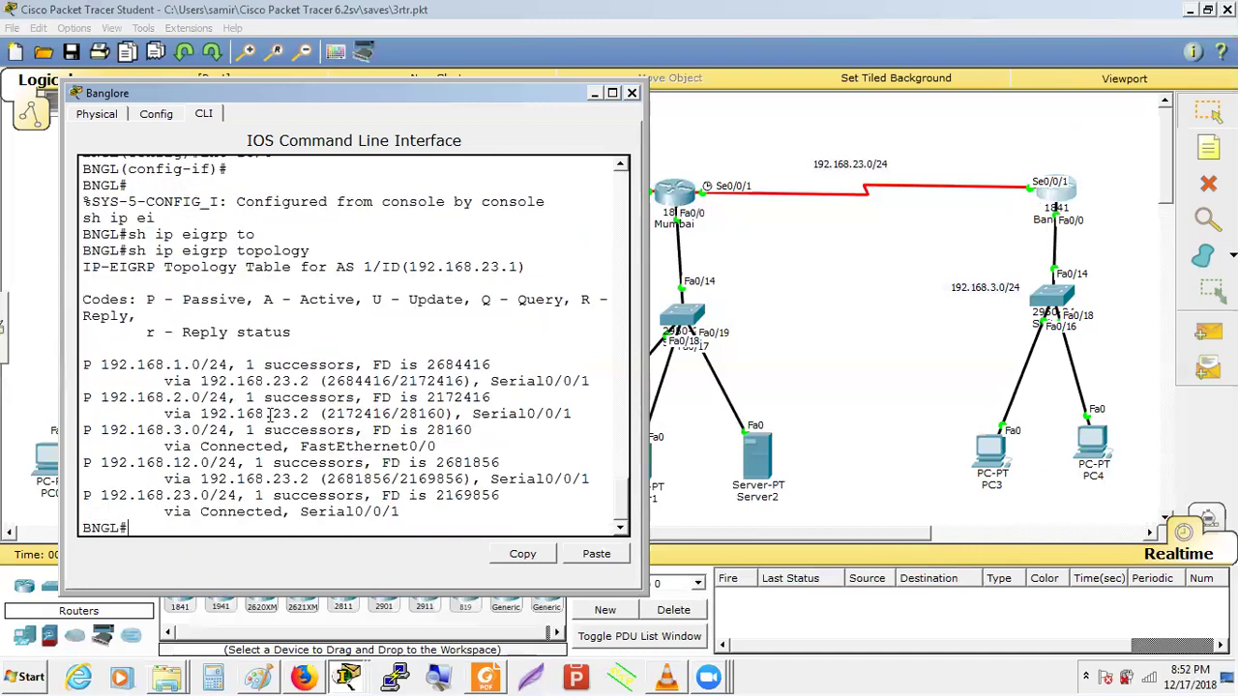
# Step: Highlight the 192.168.3.0/24 and 192.168.23.0/24 entries in Banglore's topology table
pyautogui.tripleClick(175, 430)
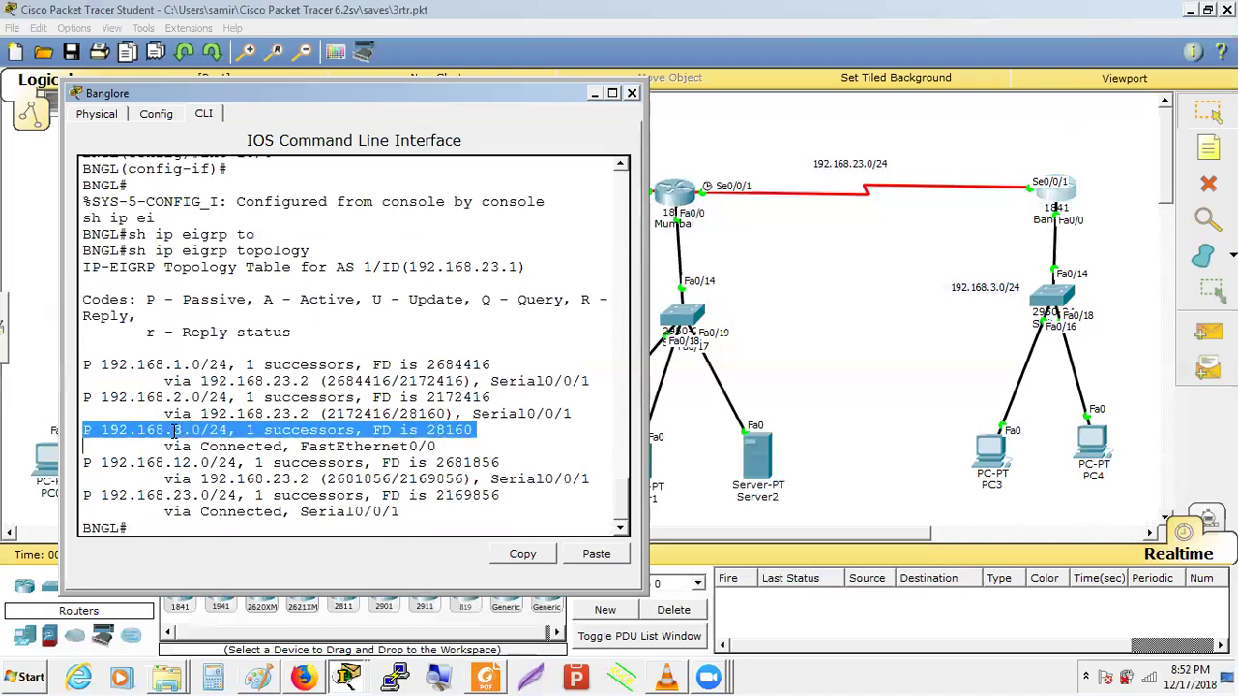
pyautogui.tripleClick(192, 495)
pyautogui.click(193, 495)
pyautogui.tripleClick(192, 495)
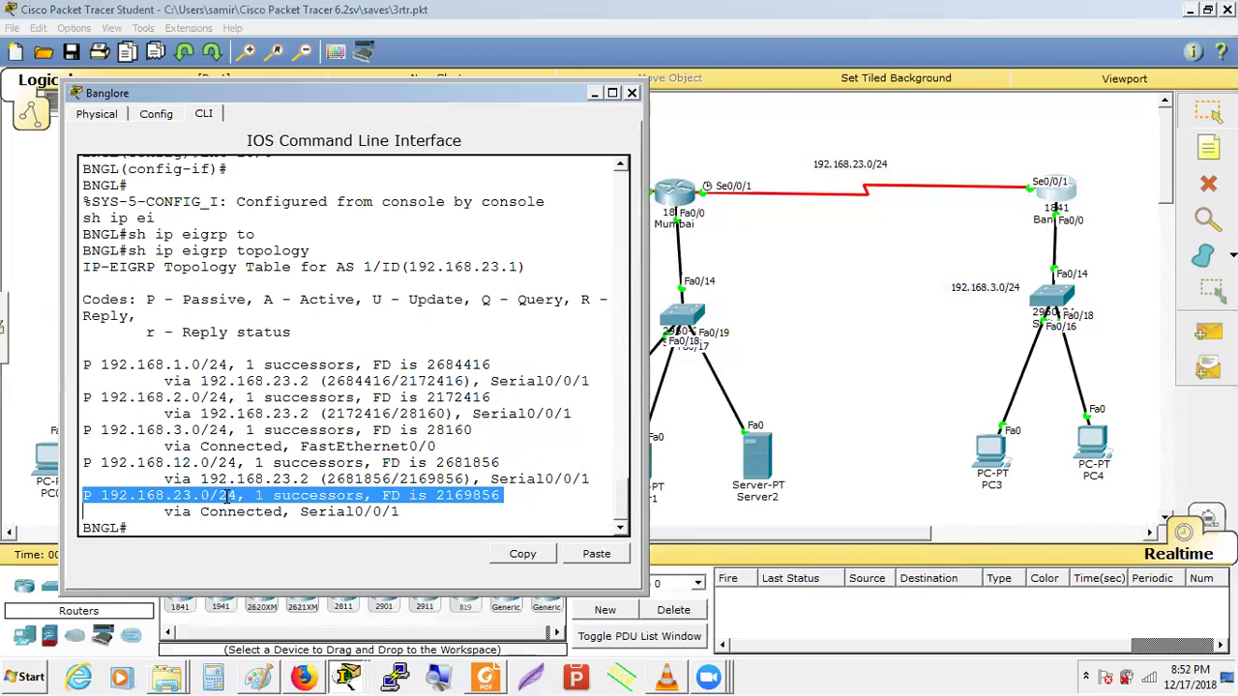
# Step: Set the IP address of Banglore's interface f0/0 to 192.168.3.100 with mask 255.255.255.0 and leave configuration mode
pyautogui.press('Up')
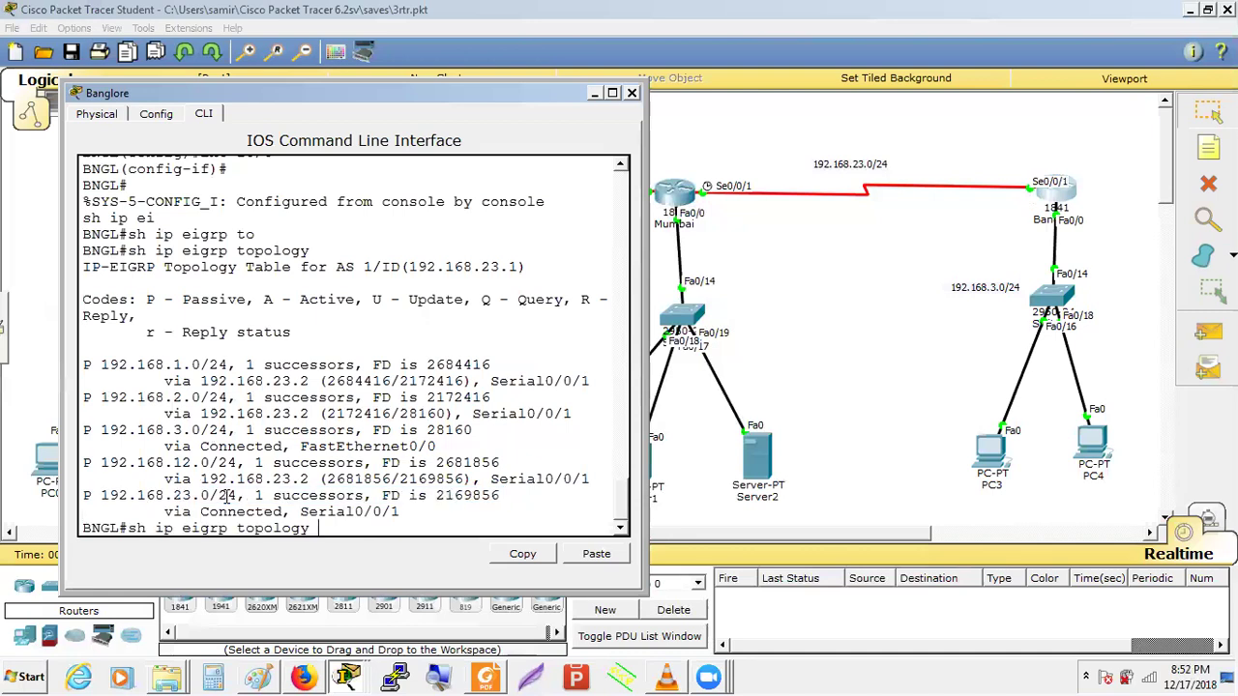
pyautogui.press('Up')
pyautogui.press('Return')
pyautogui.press('Up')
pyautogui.press('Return')
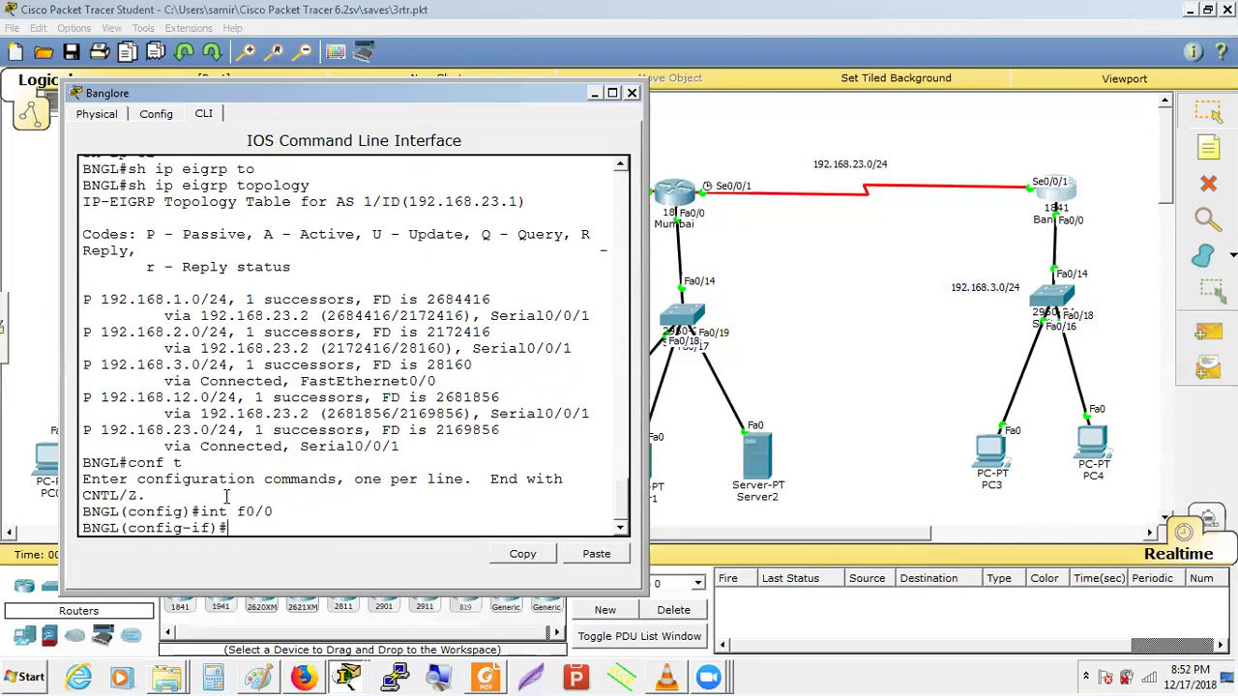
pyautogui.write('ip add 192.1658')
pyautogui.press('BackSpace')
pyautogui.press('BackSpace')
pyautogui.press('BackSpace')
pyautogui.write('6')
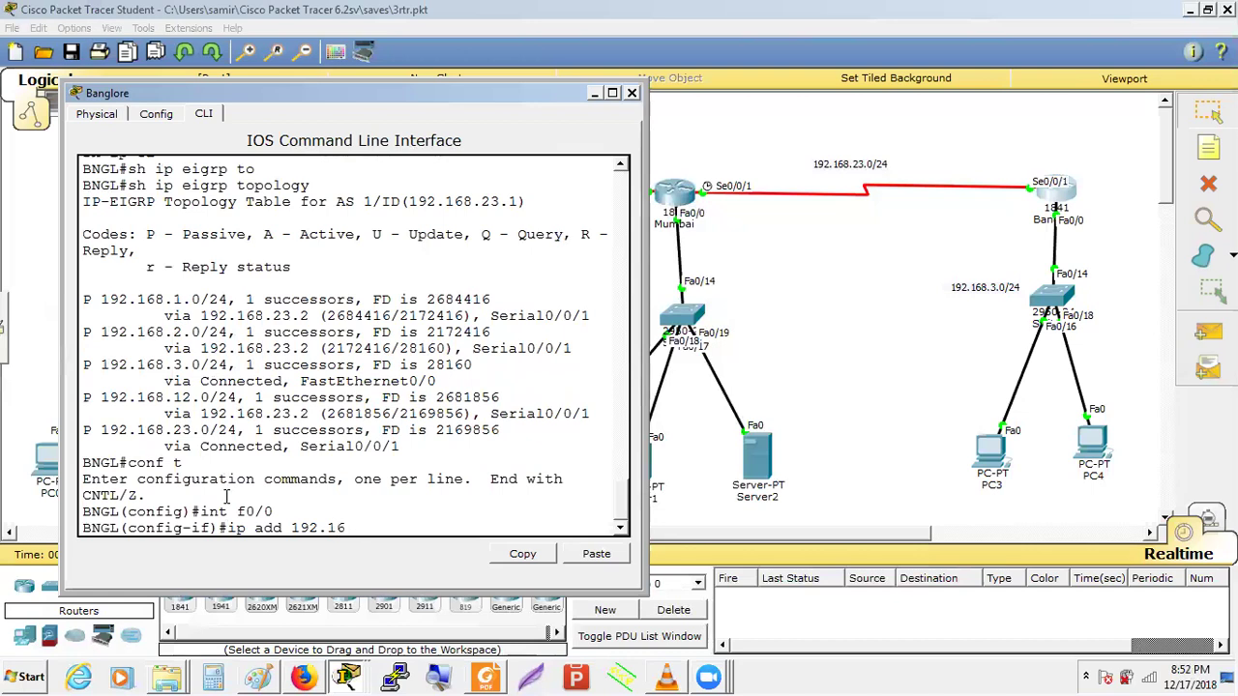
pyautogui.write('8.3.100 255.255.255.0')
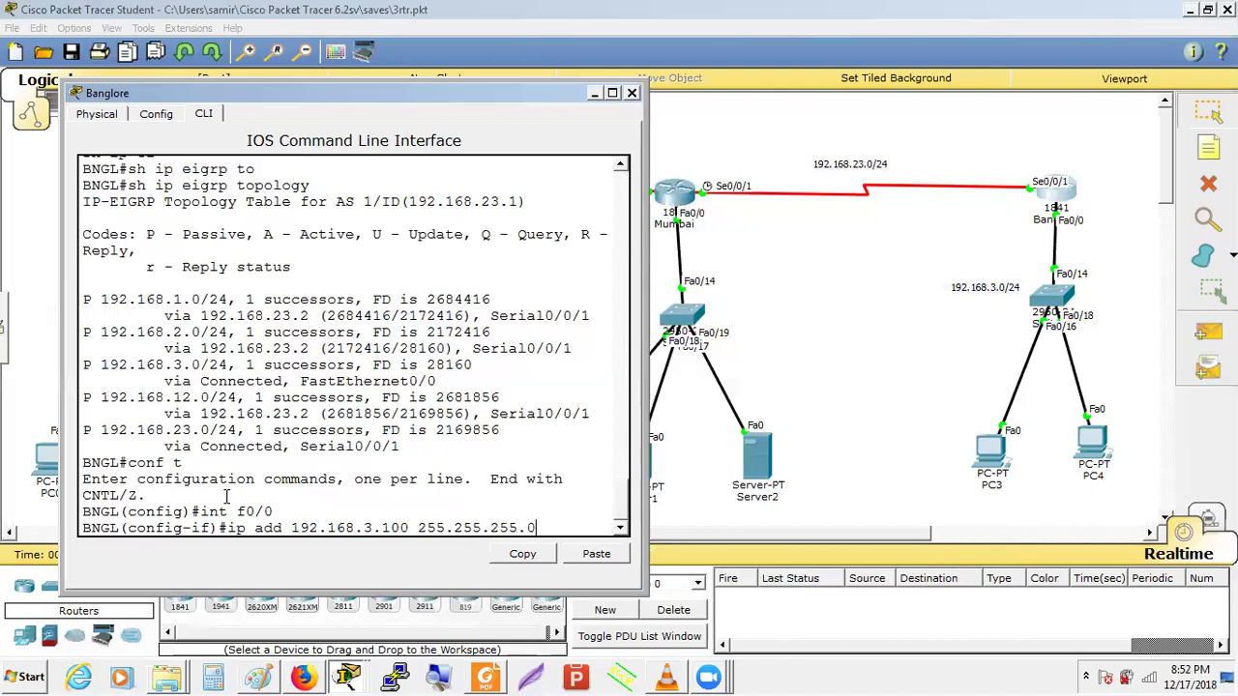
pyautogui.press('Return')
pyautogui.hotkey('ctrl', 'z')
pyautogui.press('Return')
# Step: Display Banglore's EIGRP topology table again and go through its network entries after the f0/0 address change
pyautogui.write('conf t')
pyautogui.press('Up')
pyautogui.press('Up')
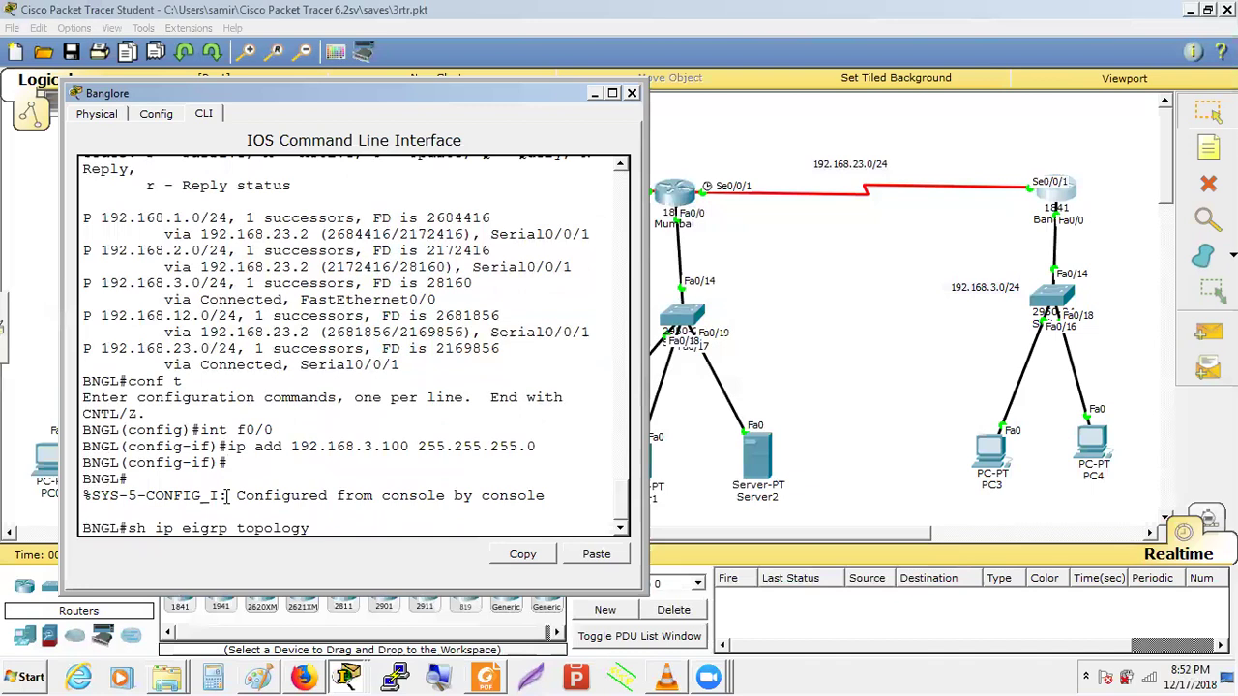
pyautogui.press('Return')
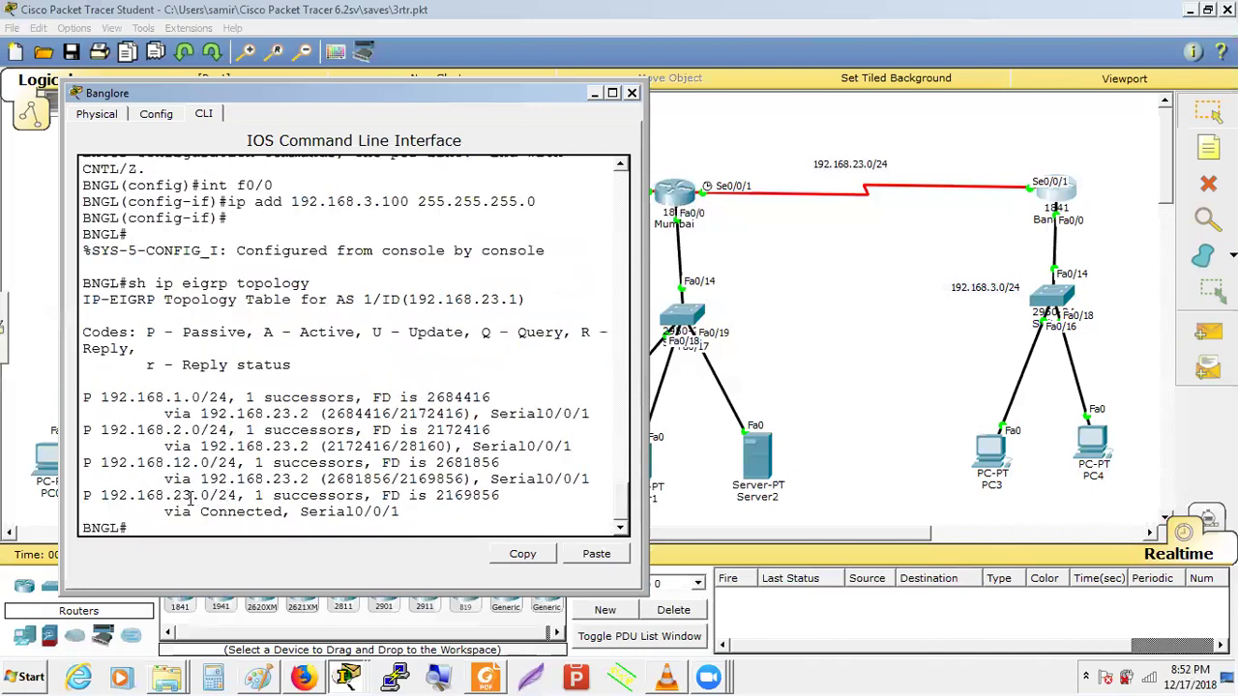
pyautogui.tripleClick(191, 495)
pyautogui.moveTo(199, 496); pyautogui.dragTo(190, 501)
pyautogui.tripleClick(190, 498)
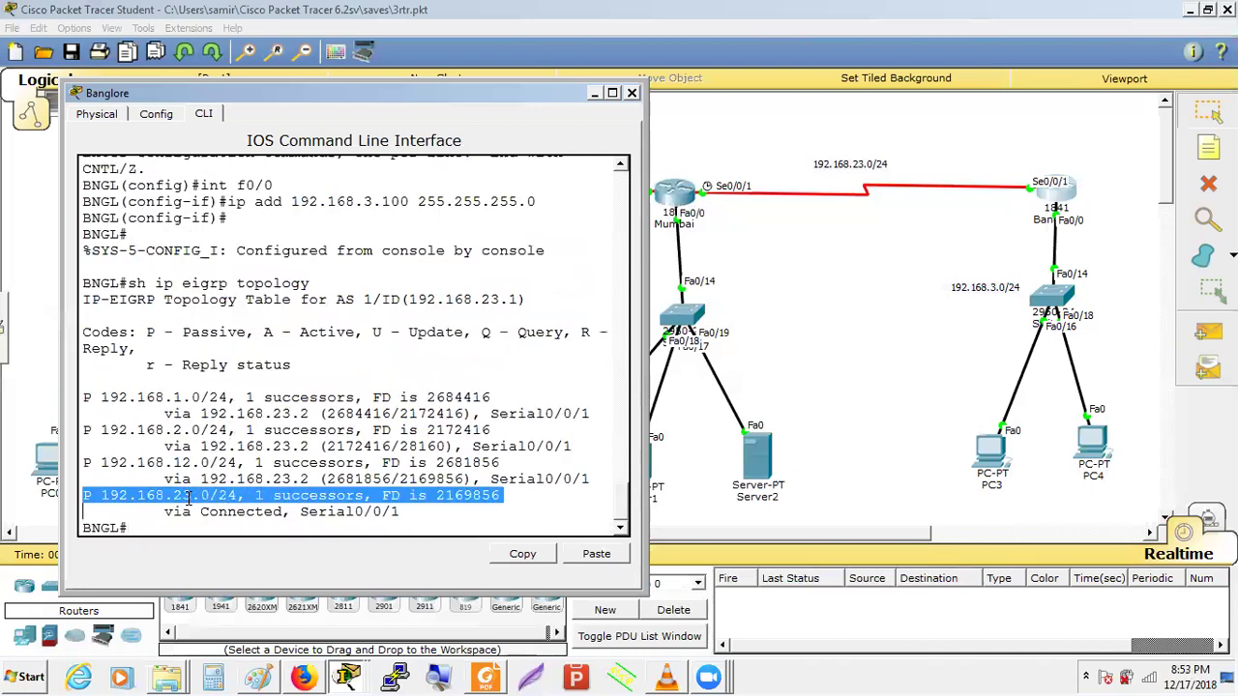
pyautogui.tripleClick(166, 397)
pyautogui.moveTo(168, 429); pyautogui.dragTo(172, 431)
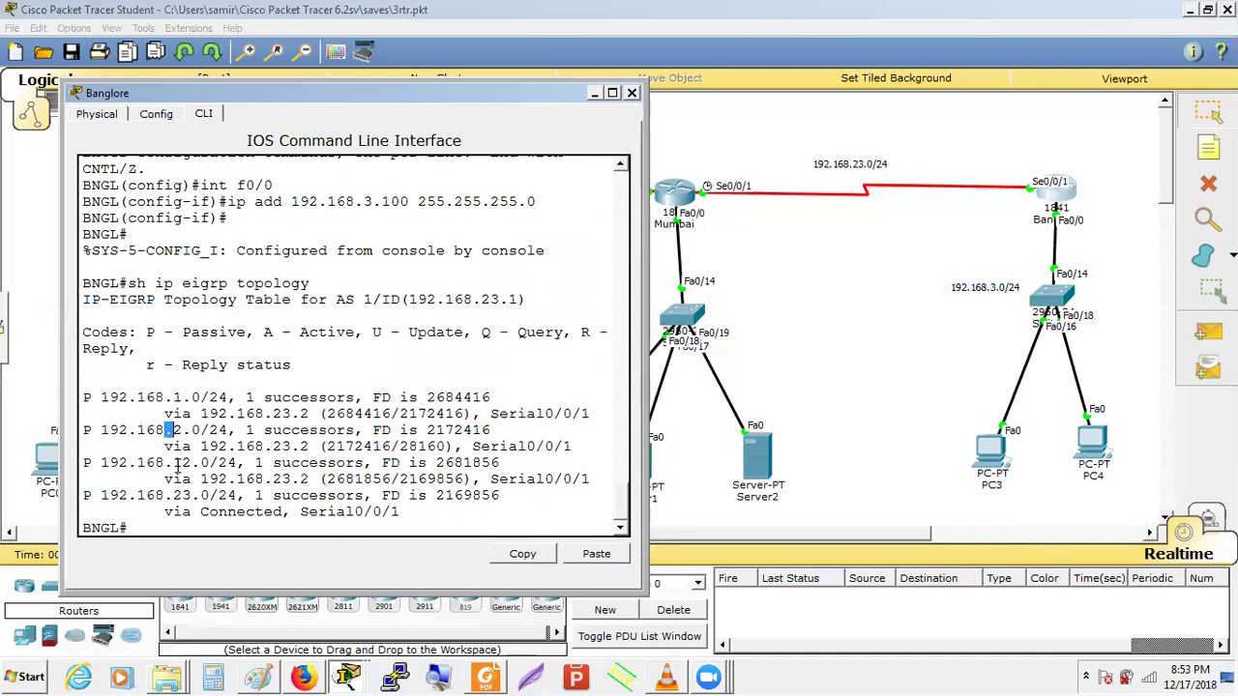
# Step: Display Banglore's routing protocol details with sh ip protocols and highlight the 192.168.3.1/32 network
pyautogui.press('Up')
pyautogui.press('Down')
pyautogui.write('sh ip protocols')
pyautogui.press('Return')
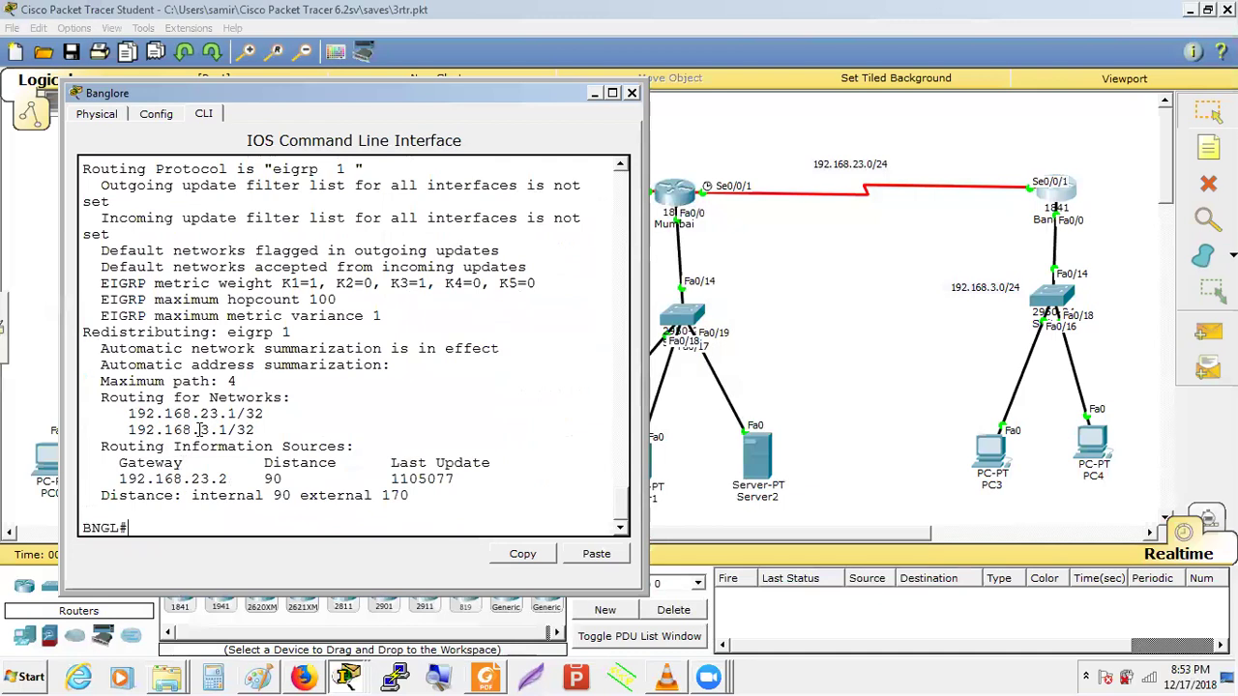
pyautogui.tripleClick(199, 430)
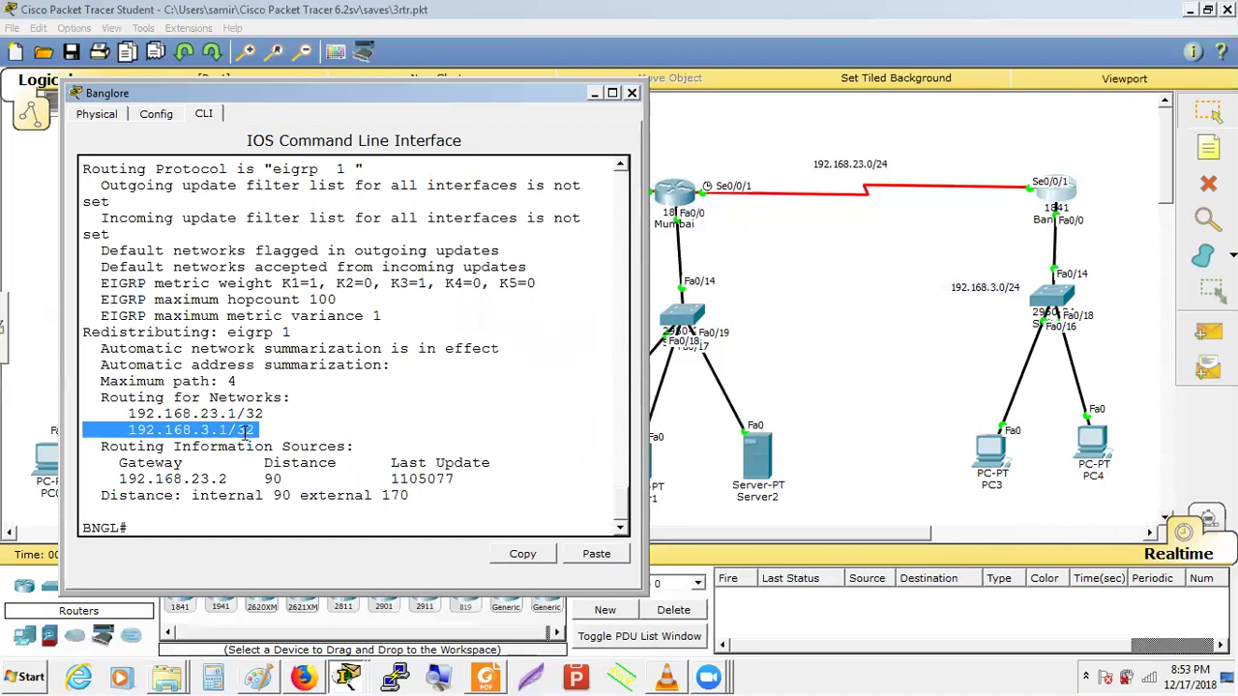
# Step: Rerun sh ip eigrp topology on Banglore to recheck the advertised networks
pyautogui.press('Up')
pyautogui.press('Up')
pyautogui.press('Return')
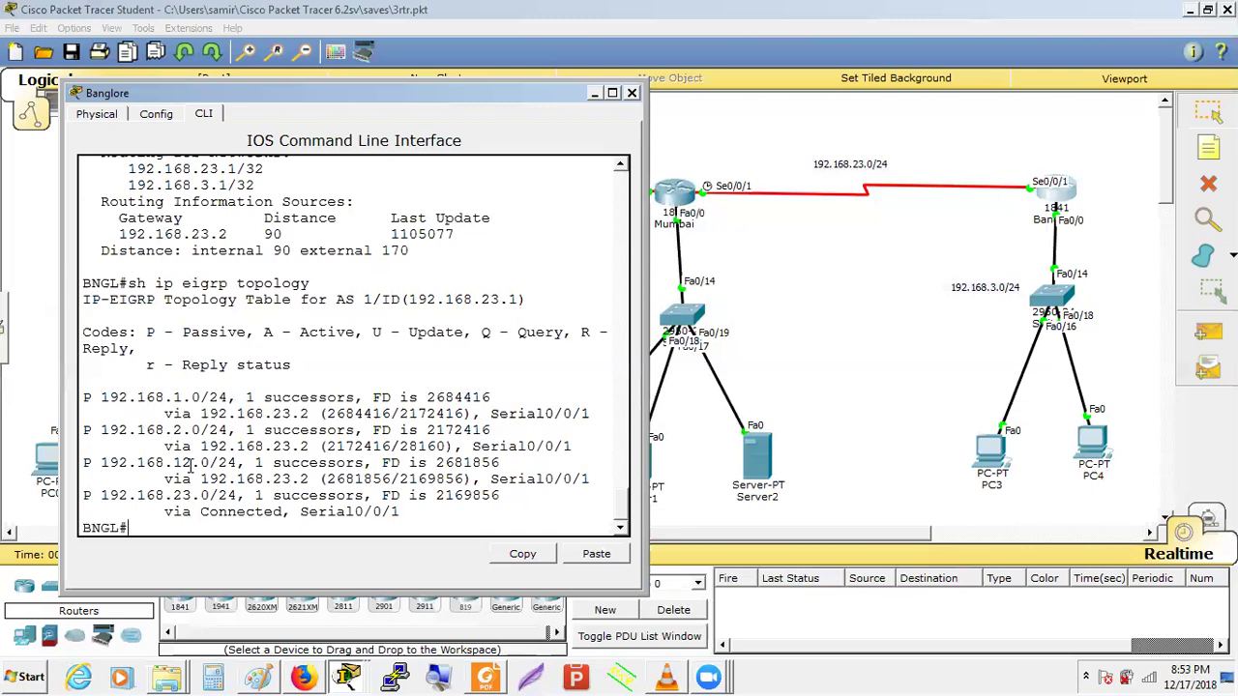
# Step: Enter configuration mode on Banglore and open the router eigrp 1 process
pyautogui.press('Up')
pyautogui.press('Up')
pyautogui.press('Up')
pyautogui.press('Up')
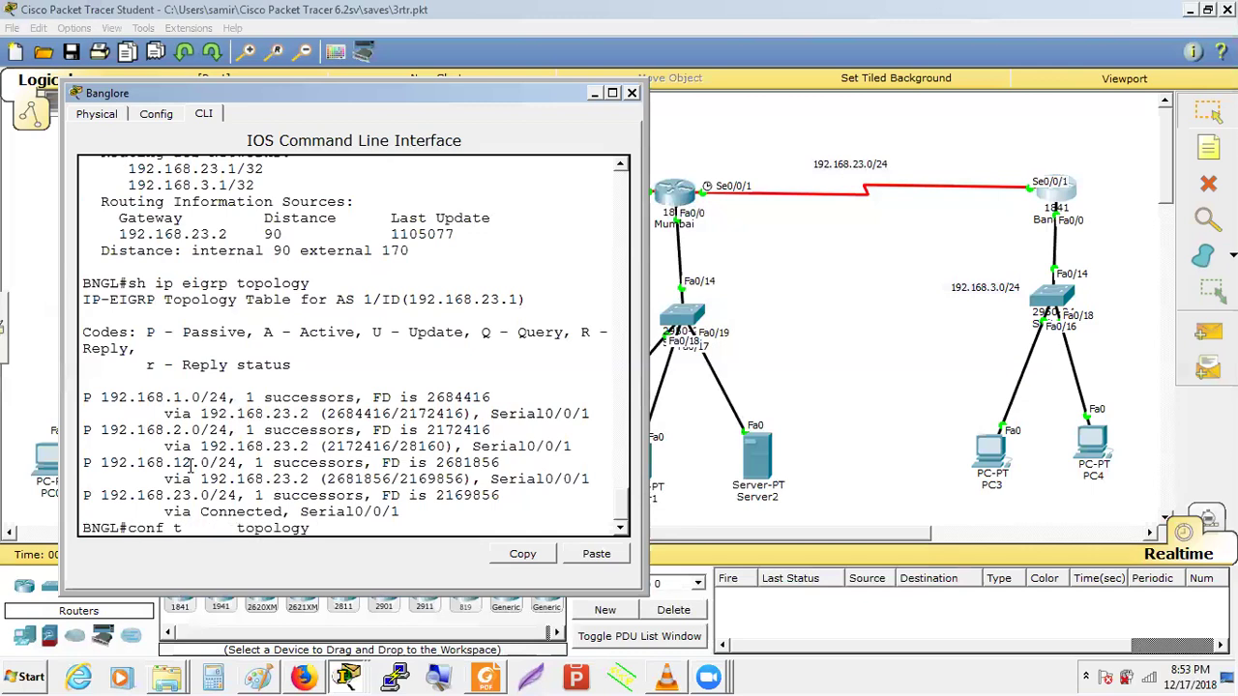
pyautogui.press('Return')
pyautogui.press('Up')
pyautogui.press('Up')
pyautogui.press('Up')
pyautogui.press('Up')
pyautogui.press('Up')
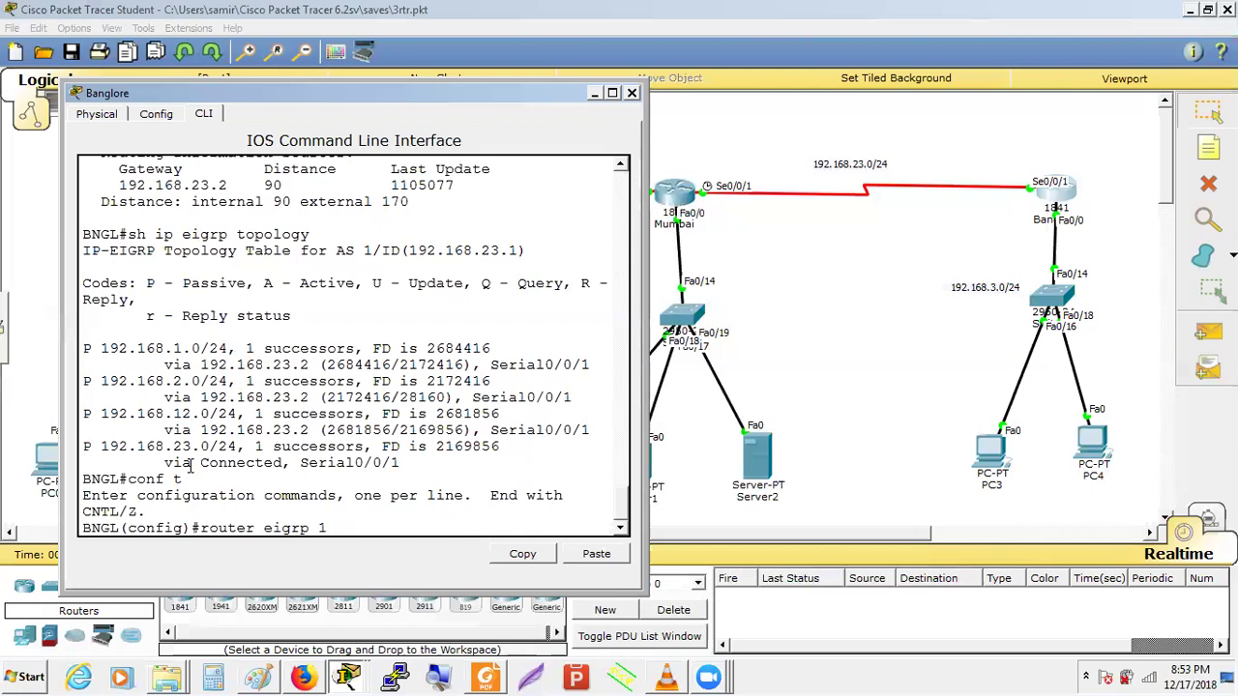
pyautogui.press('Return')
# Step: Recall the network 192.168.3.1 0.0.0.0 command on Banglore and review the wildcard mask match/ignore notes in Paint before returning to the CLI
pyautogui.press('Up')
pyautogui.press('Up')
pyautogui.press('Up')
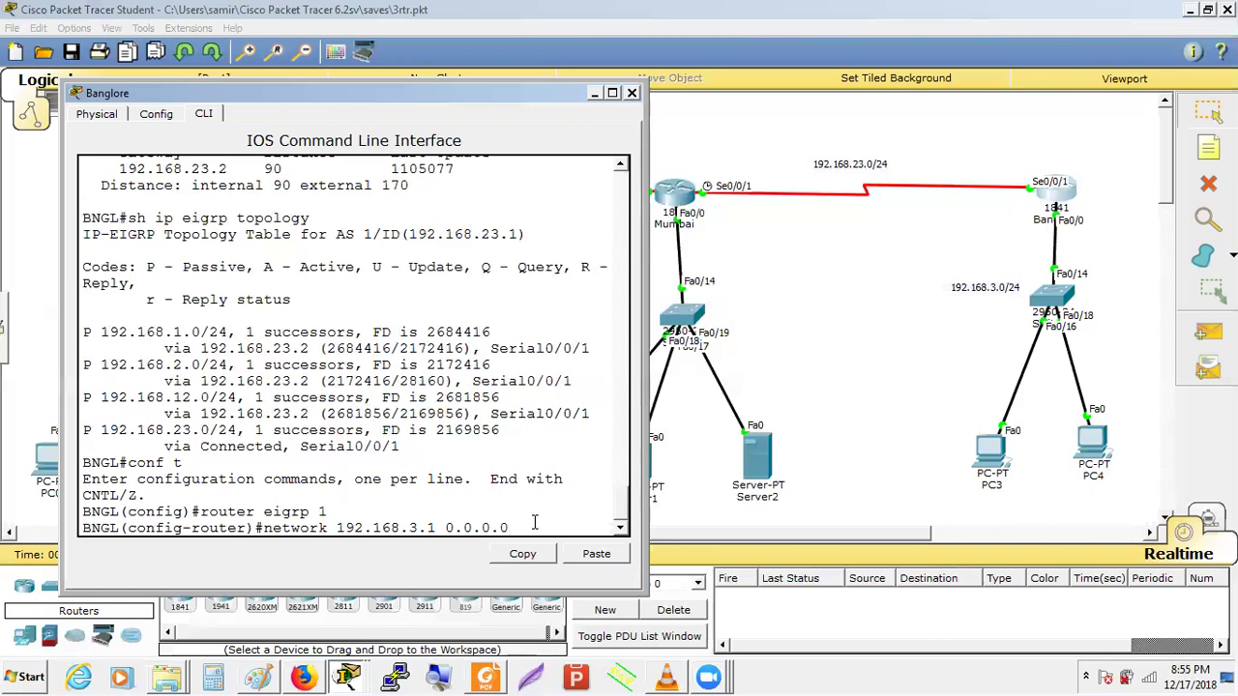
pyautogui.hotkey('alt', 'Tab')
pyautogui.hotkey('alt', 'Tab')
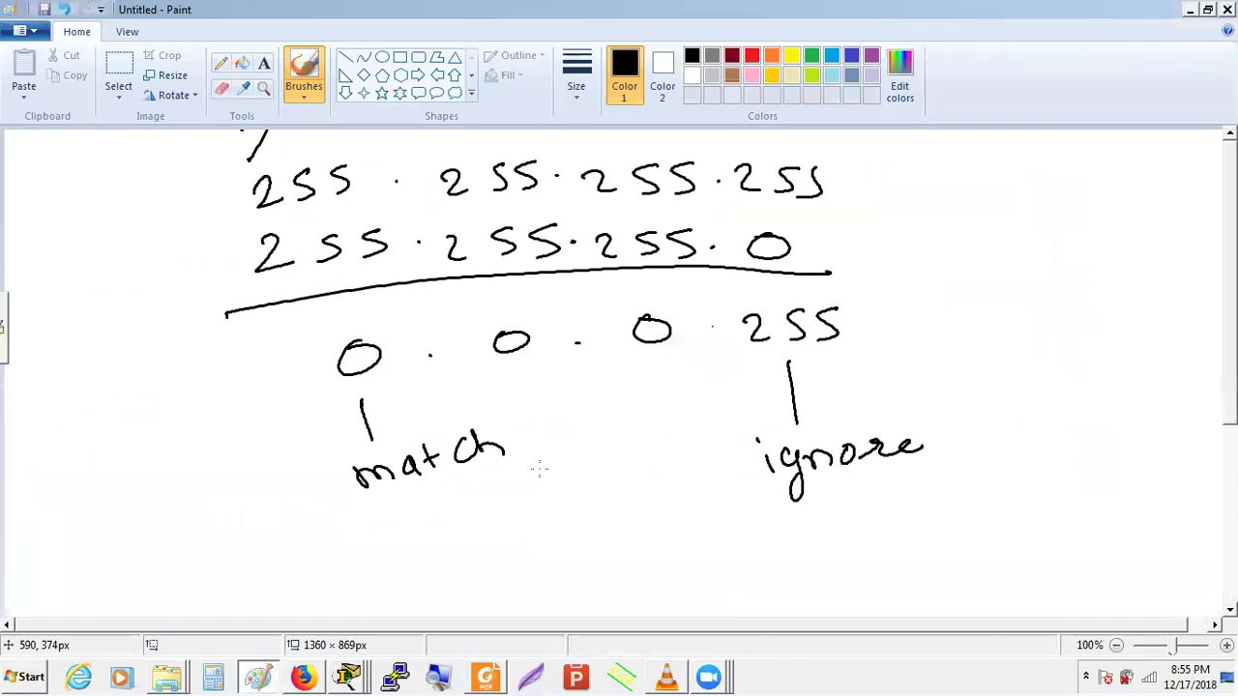
pyautogui.hotkey('alt', 'Tab')
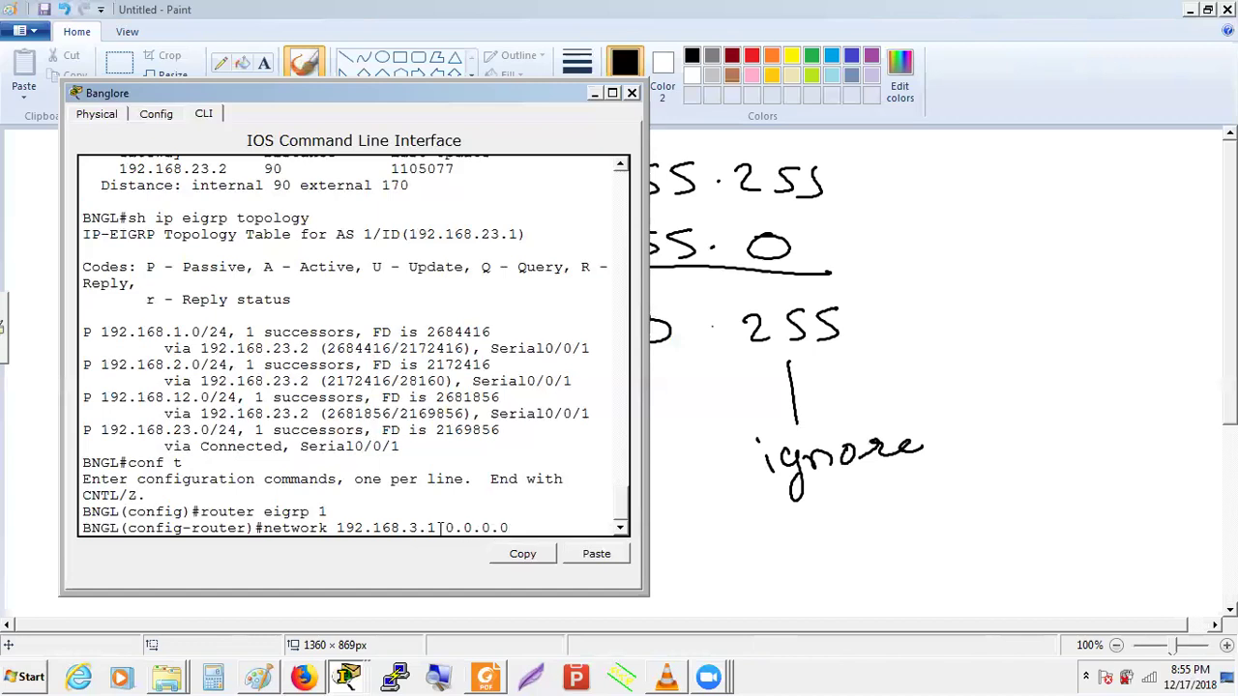
# Step: Replace the recalled command with network 0.0.0.0 and apply it to EIGRP 1 on Banglore
pyautogui.press('BackSpace')
pyautogui.press('BackSpace')
pyautogui.press('BackSpace')
pyautogui.press('BackSpace')
pyautogui.press('BackSpace')
pyautogui.press('BackSpace')
pyautogui.press('BackSpace')
pyautogui.press('BackSpace')
pyautogui.press('BackSpace')
pyautogui.press('BackSpace')
pyautogui.press('BackSpace')
pyautogui.press('BackSpace')
pyautogui.press('BackSpace')
pyautogui.press('BackSpace')
pyautogui.press('BackSpace')
pyautogui.press('BackSpace')
pyautogui.press('BackSpace')
pyautogui.press('BackSpace')
pyautogui.press('BackSpace')
pyautogui.write('0.0.0.0')
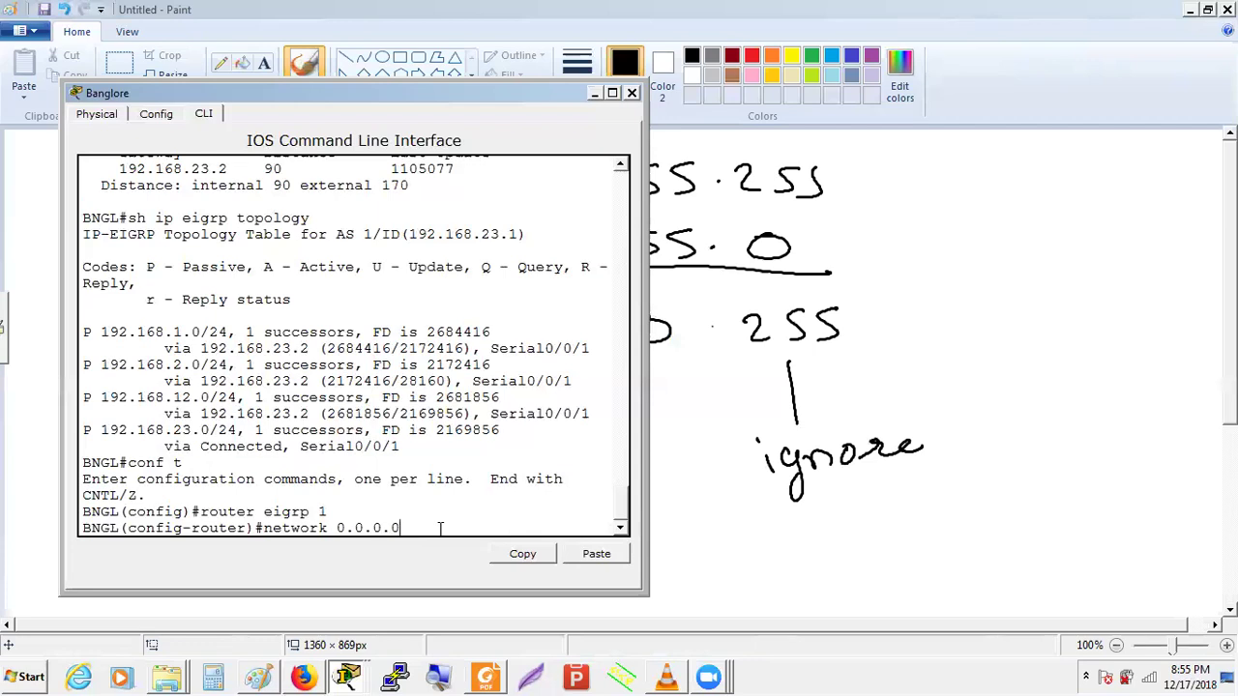
pyautogui.press('Return')
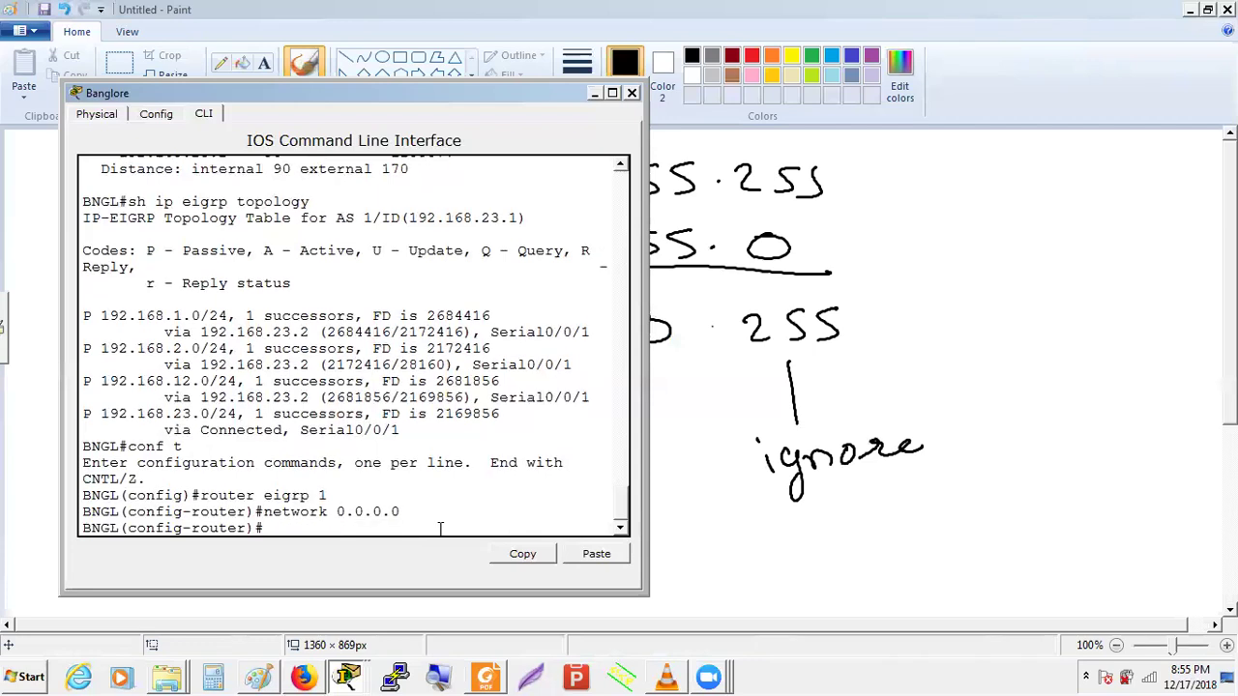
# Step: Reapply the network 192.168.3.1 0.0.0.0 statement under Banglore's EIGRP 1 process
pyautogui.press('Up')
pyautogui.press('Up')
pyautogui.press('Up')
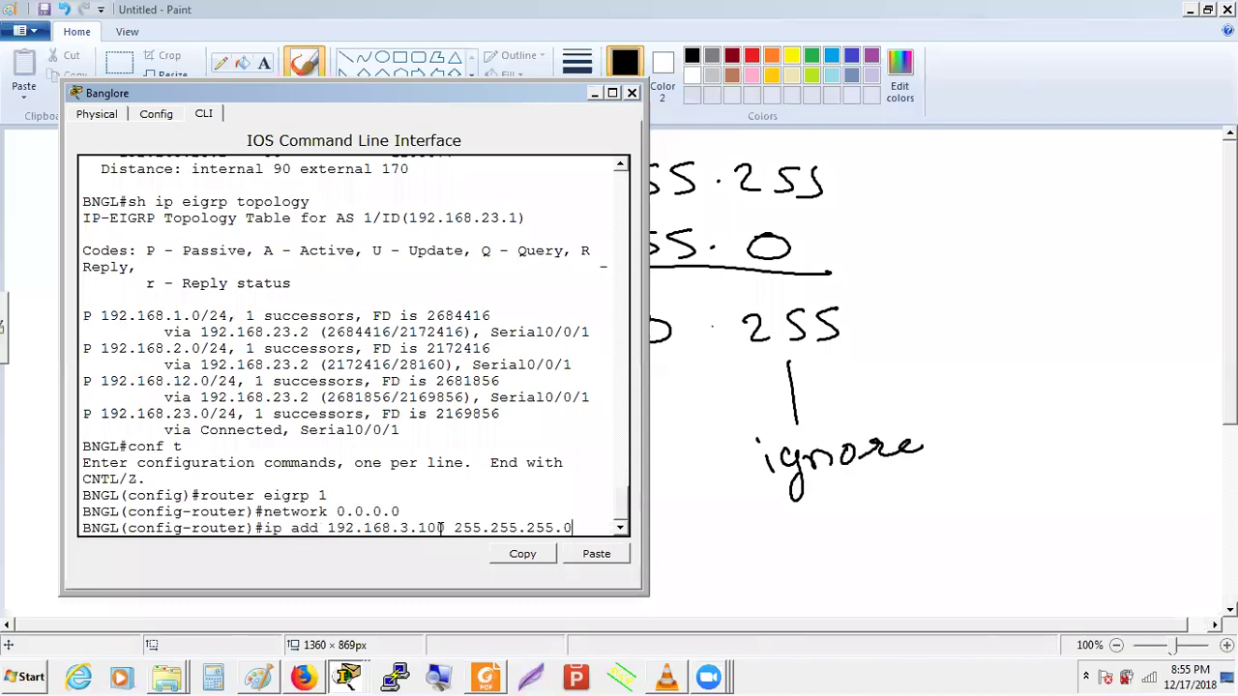
pyautogui.press('Down')
pyautogui.press('Down')
pyautogui.press('Down')
pyautogui.press('Up')
pyautogui.press('Up')
pyautogui.press('Up')
pyautogui.press('Up')
pyautogui.press('Up')
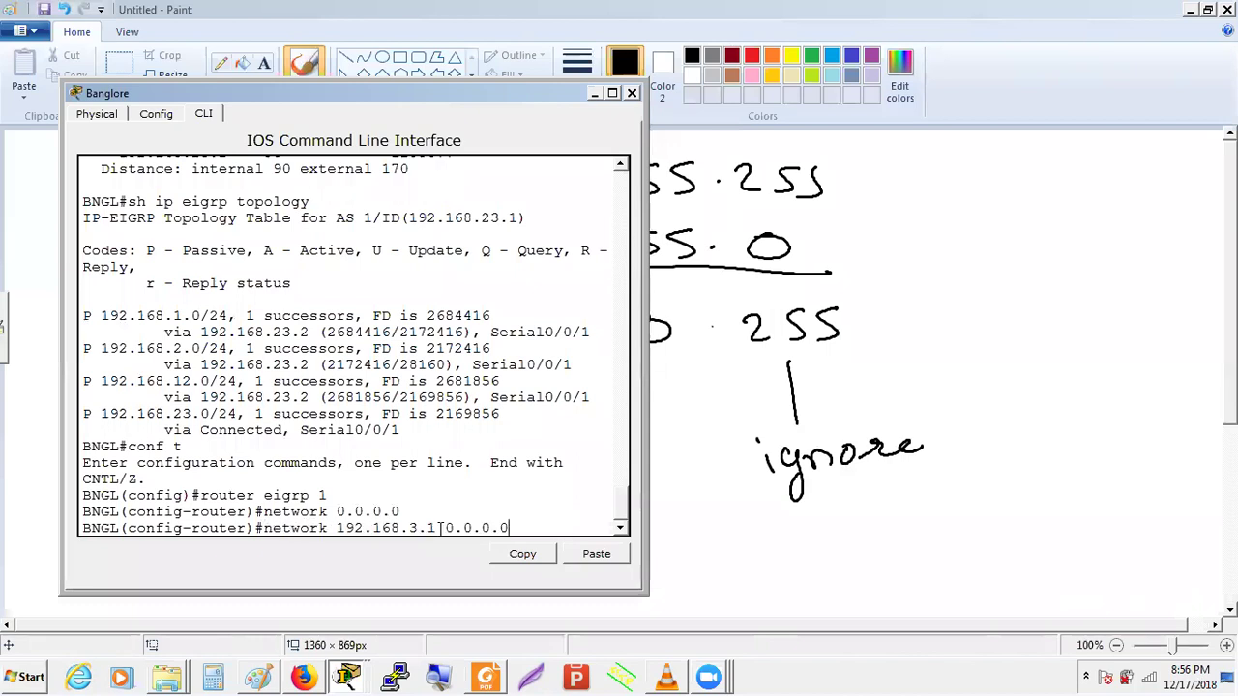
pyautogui.press('Return')
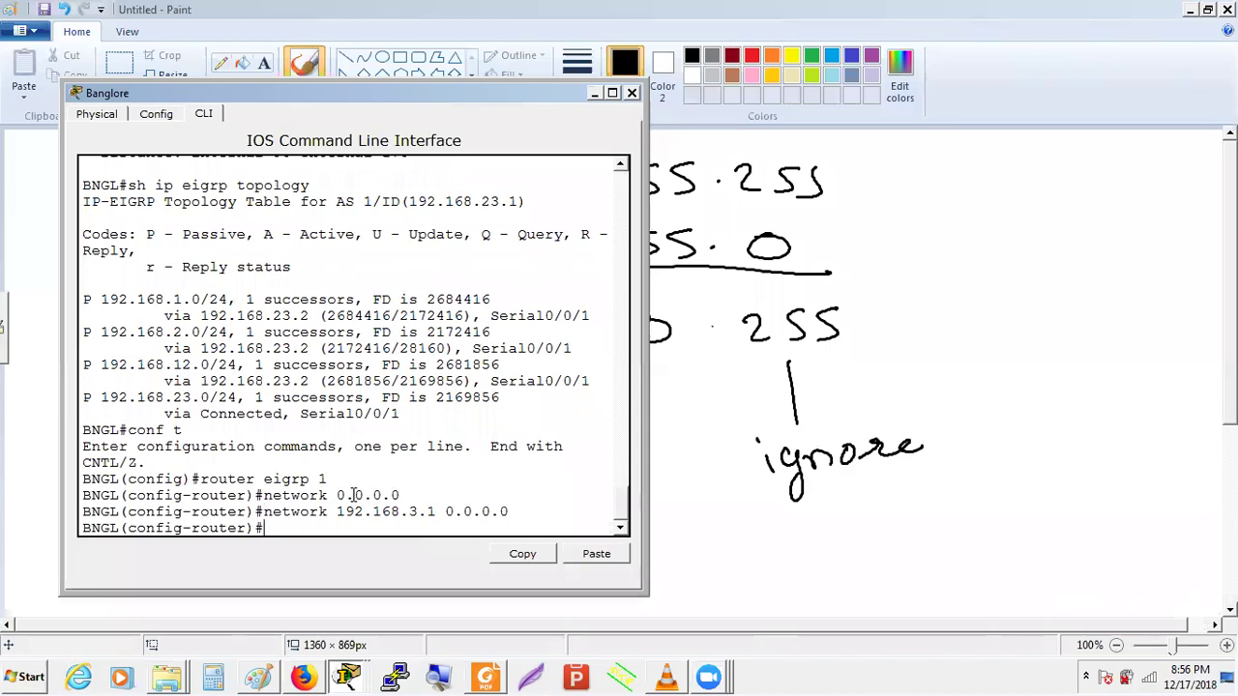
# Step: Highlight the network 192.168.3.1 0.0.0.0 and network 0.0.0.0 statements in Banglore's CLI to compare them
pyautogui.tripleClick(376, 512)
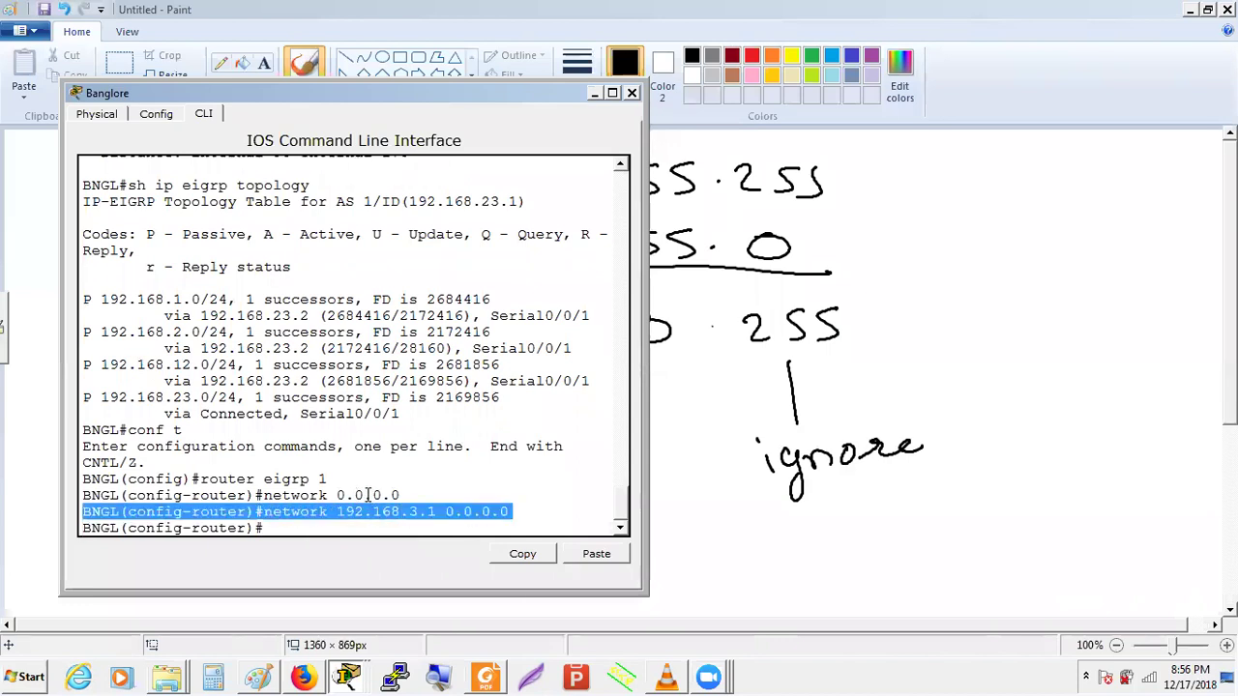
pyautogui.tripleClick(368, 495)
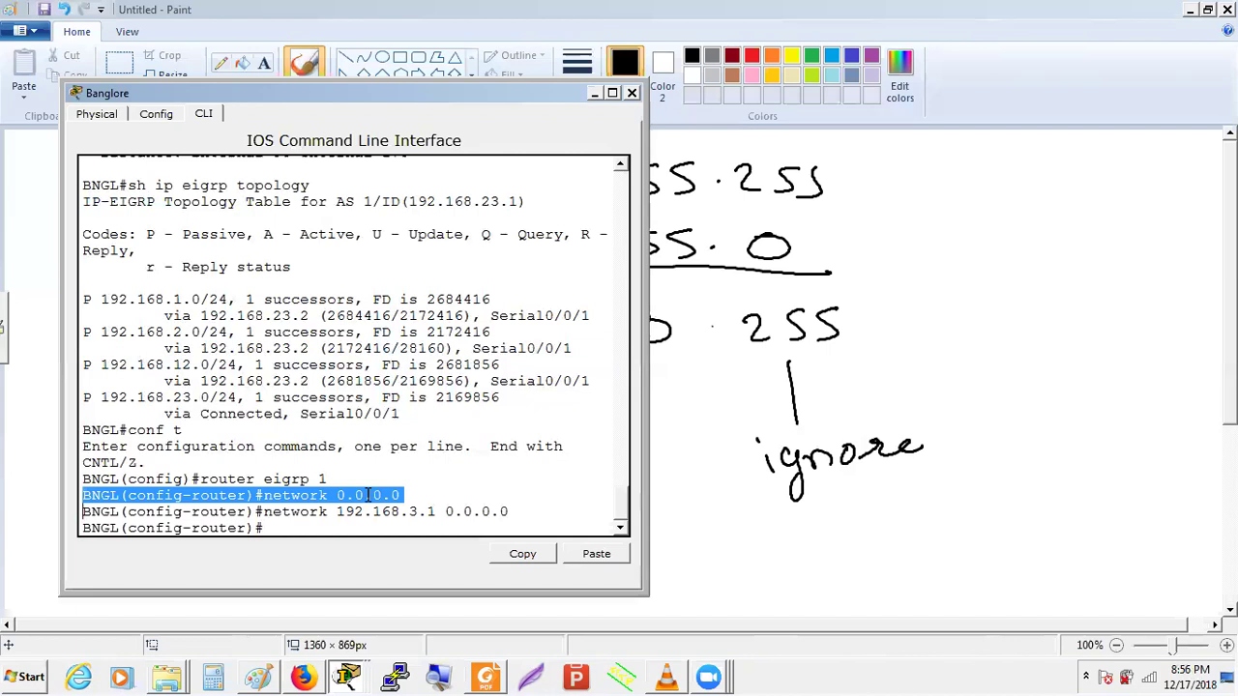
pyautogui.tripleClick(372, 512)
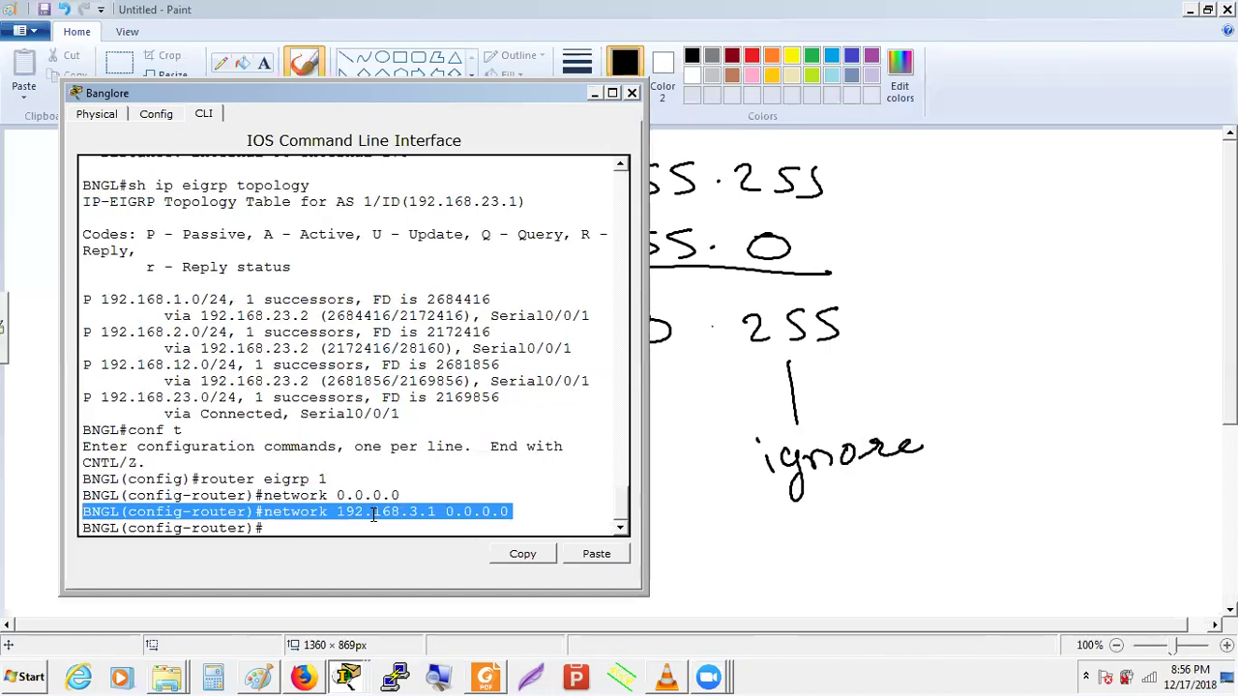
# Step: Add the statement network 192.168.3.100 0.0.0.0 to EIGRP 1 on Banglore
pyautogui.press('Up')
pyautogui.press('Left')
pyautogui.press('Left')
pyautogui.press('Left')
pyautogui.press('Left')
pyautogui.press('Left')
pyautogui.press('Left')
pyautogui.press('Left')
pyautogui.press('Left')
pyautogui.write('00')
pyautogui.press('Return')
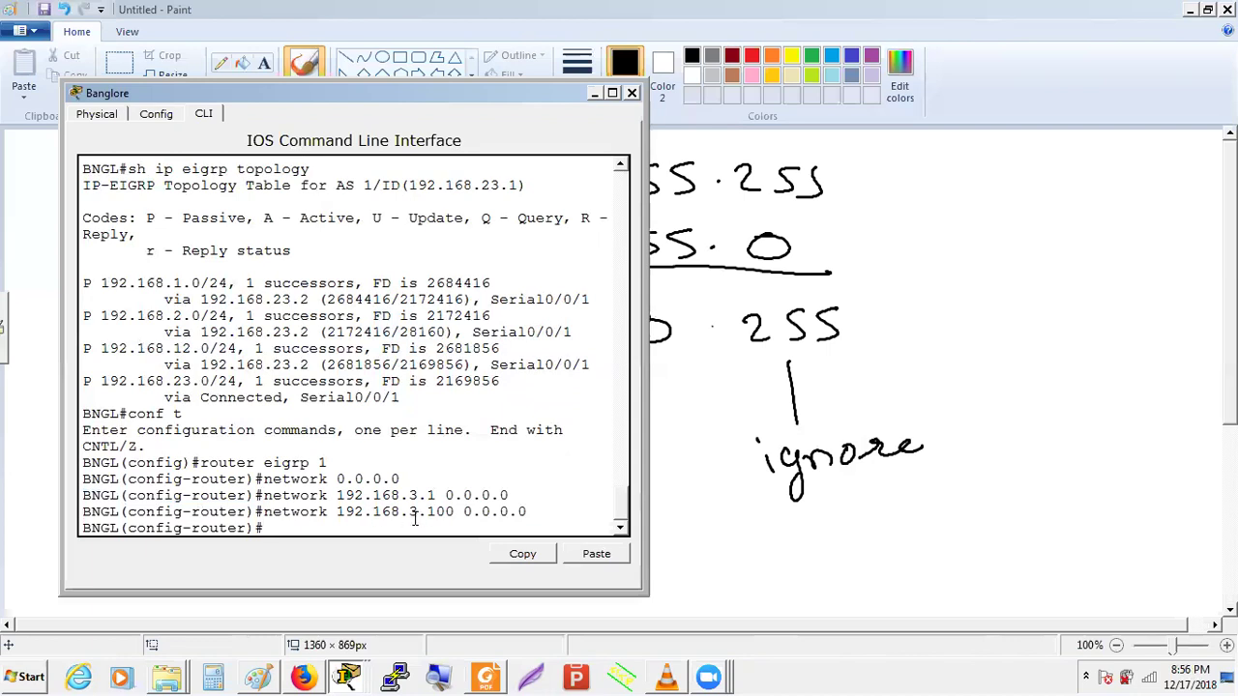
# Step: Open Mumbai's CLI from the topology workspace, maximize it and display the routing table with sh ip route
pyautogui.hotkey('alt', 'Tab')
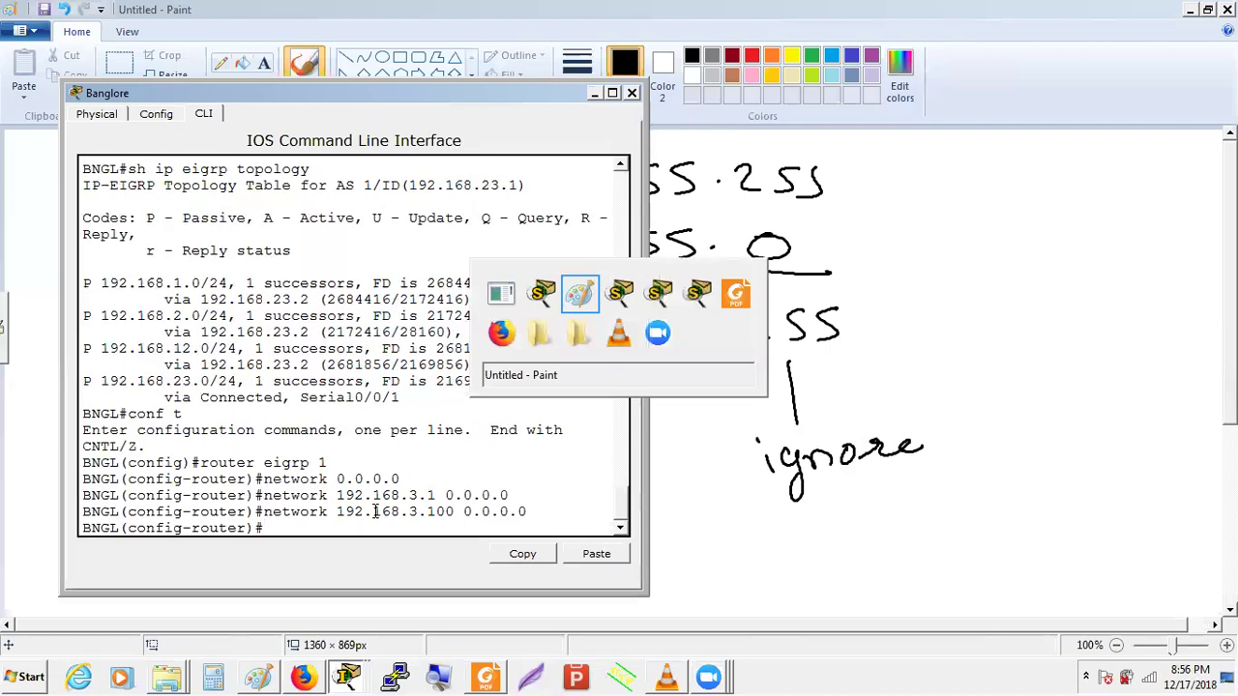
pyautogui.hotkey('alt', 'Tab')
pyautogui.press('Tab')
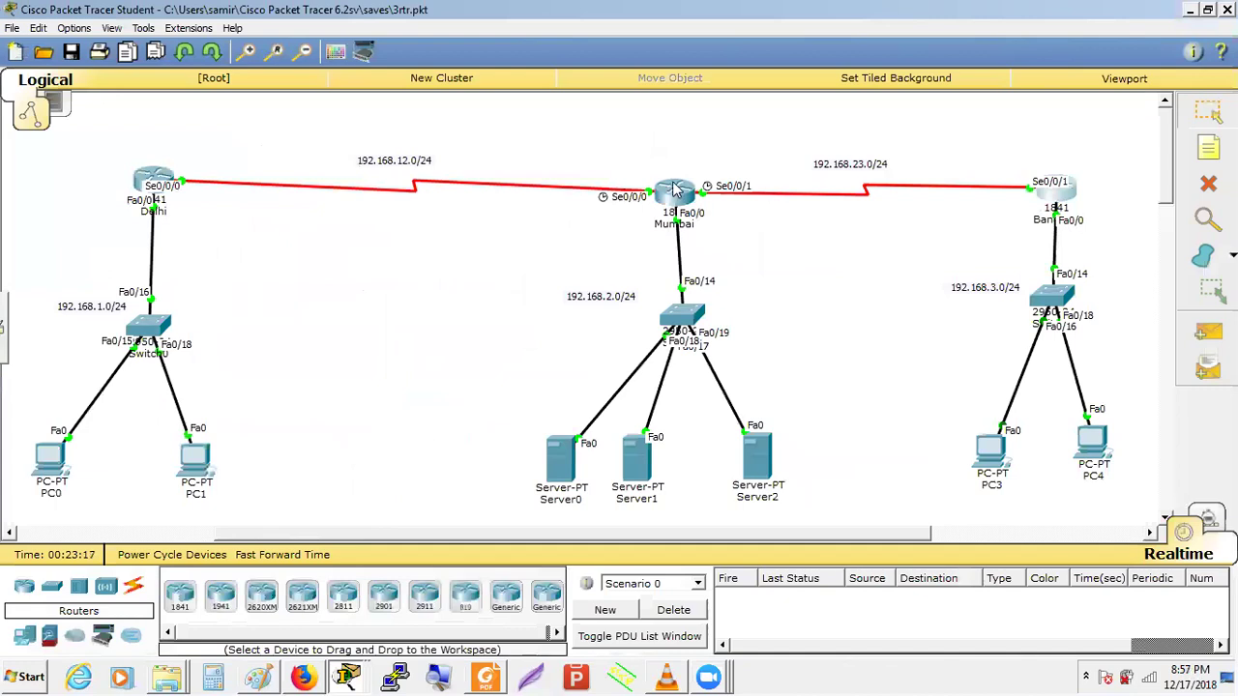
pyautogui.moveTo(674, 207)
pyautogui.click(682, 205)
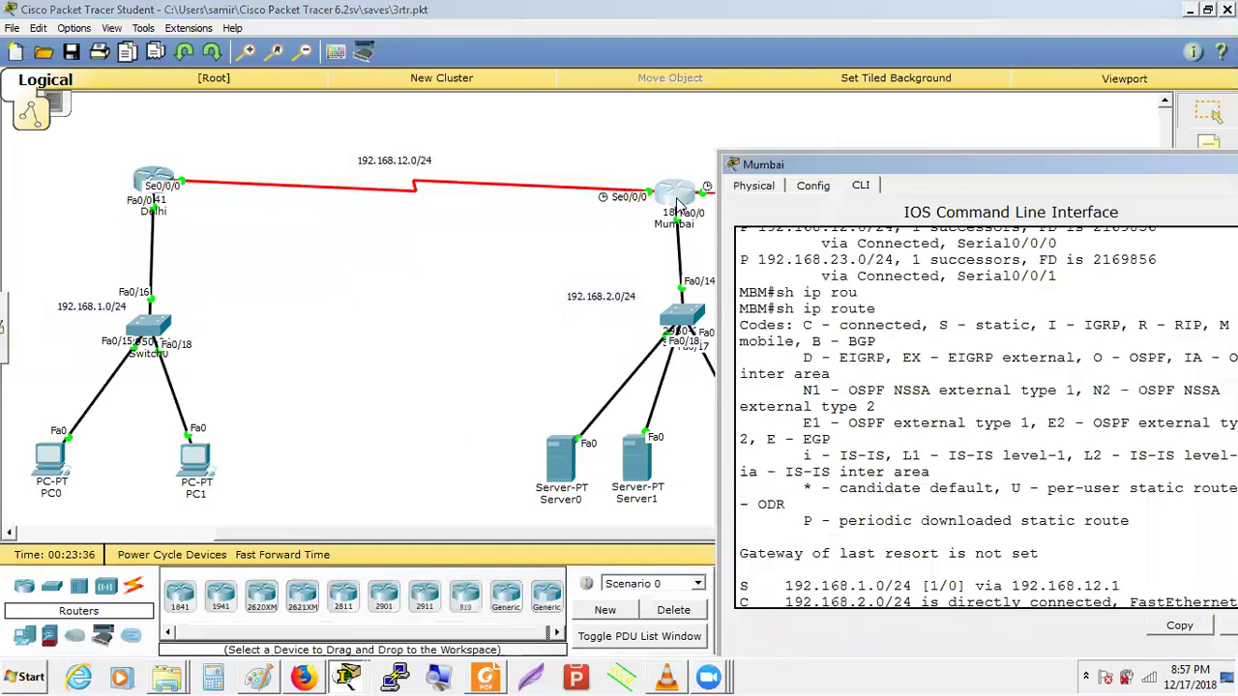
pyautogui.doubleClick(789, 166)
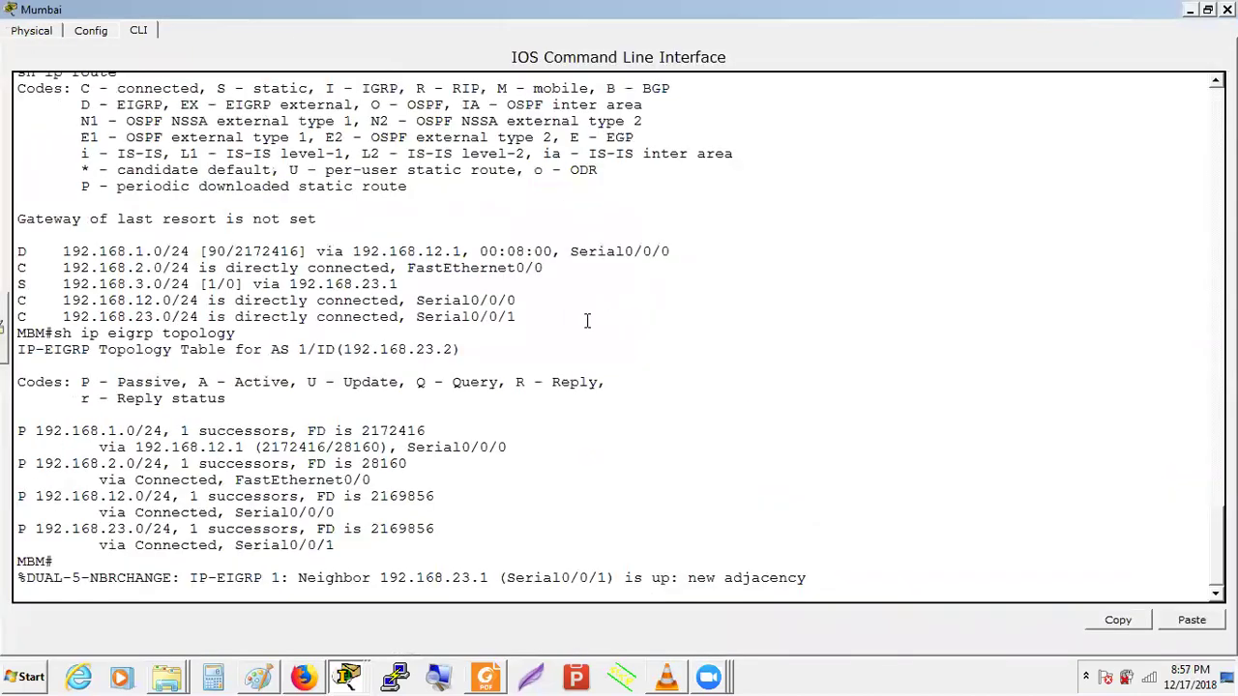
pyautogui.press('Return')
pyautogui.press('Return')
pyautogui.write('sh ip route')
pyautogui.press('Return')
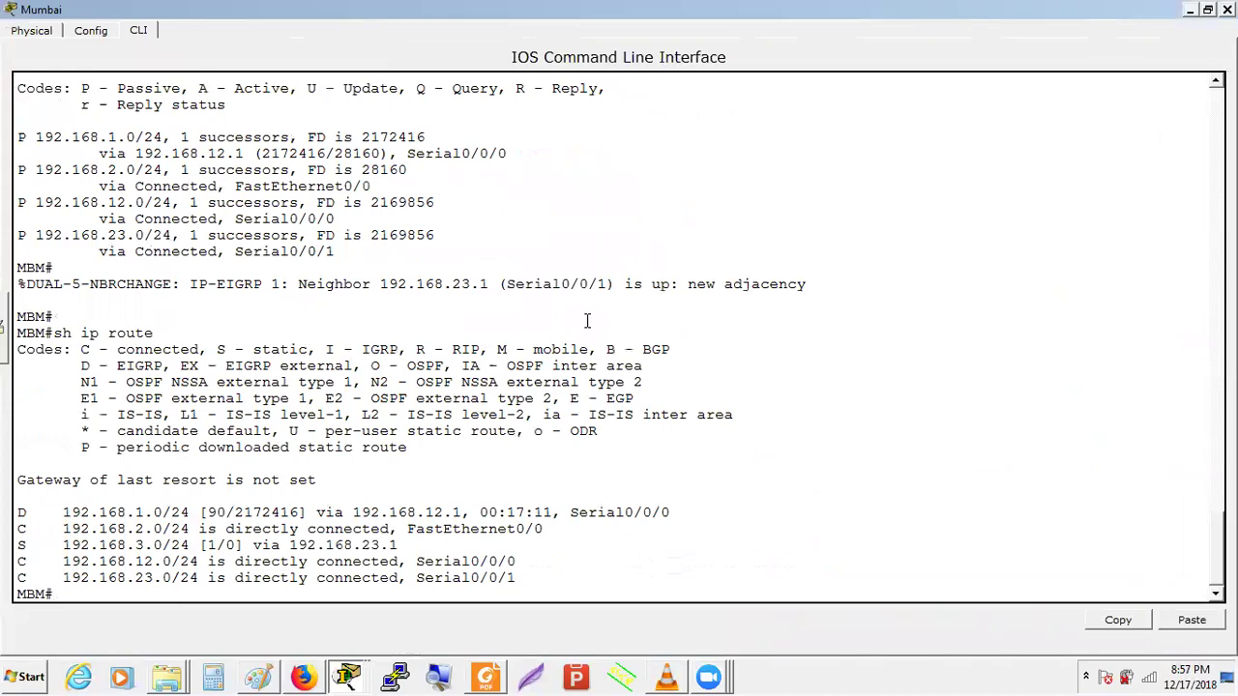
# Step: Run sh ip eigrp topology on Mumbai and compare its 192.168.3.0/24 entry with the static route to that network
pyautogui.write('sh ip eigrp topology')
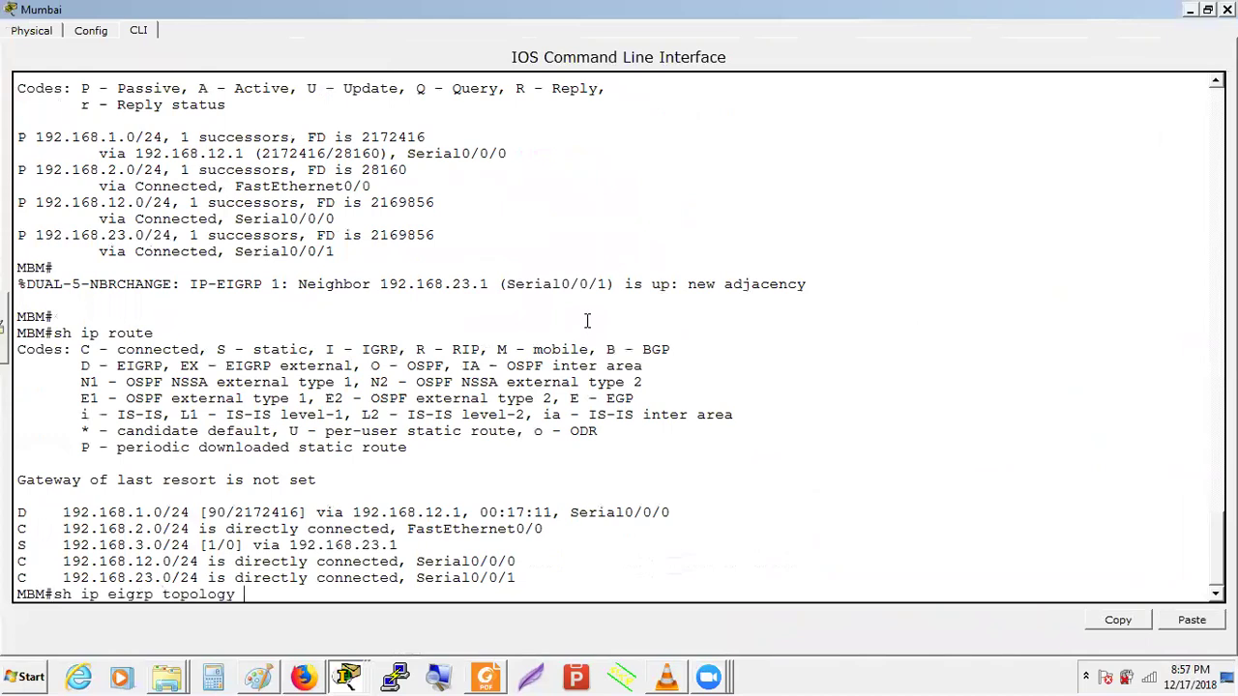
pyautogui.press('Return')
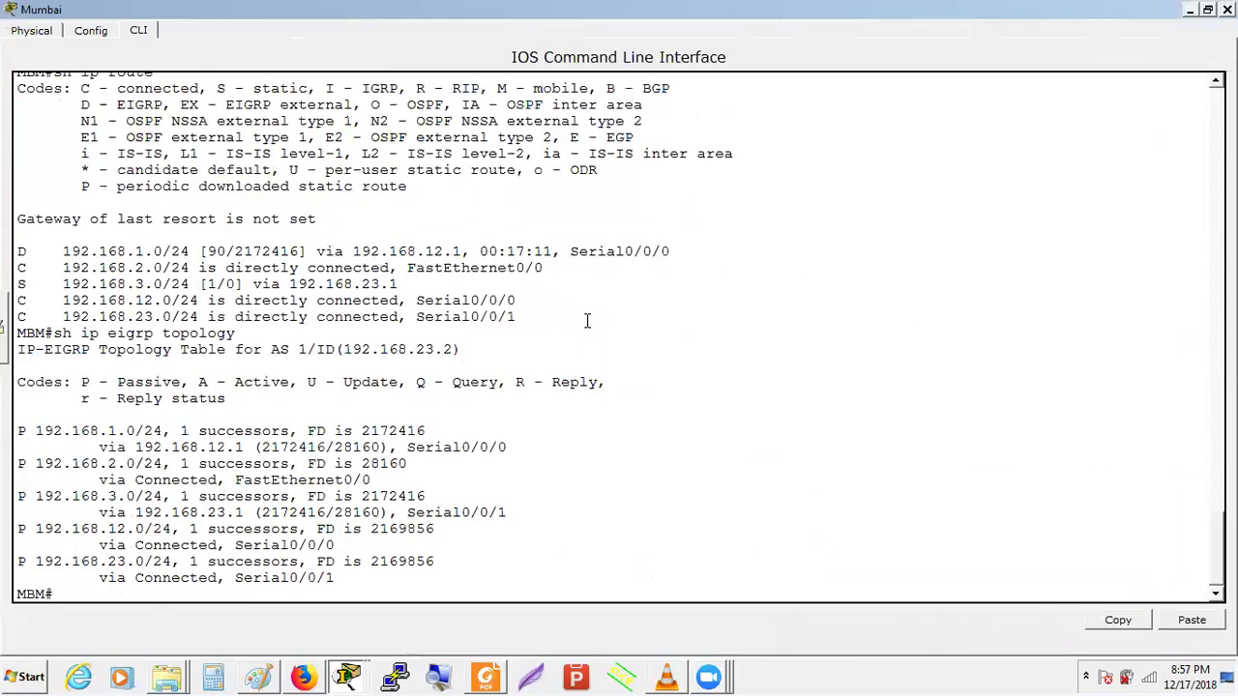
pyautogui.doubleClick(83, 496)
pyautogui.tripleClick(77, 496)
pyautogui.tripleClick(77, 497)
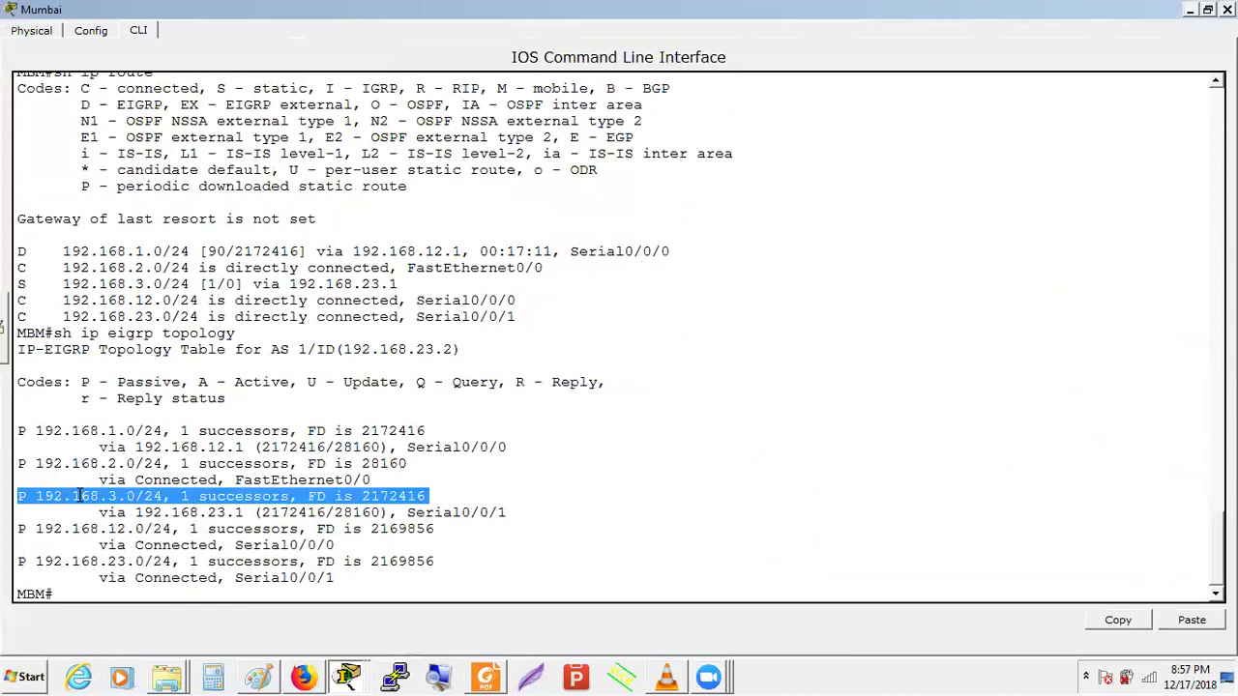
pyautogui.click(91, 282)
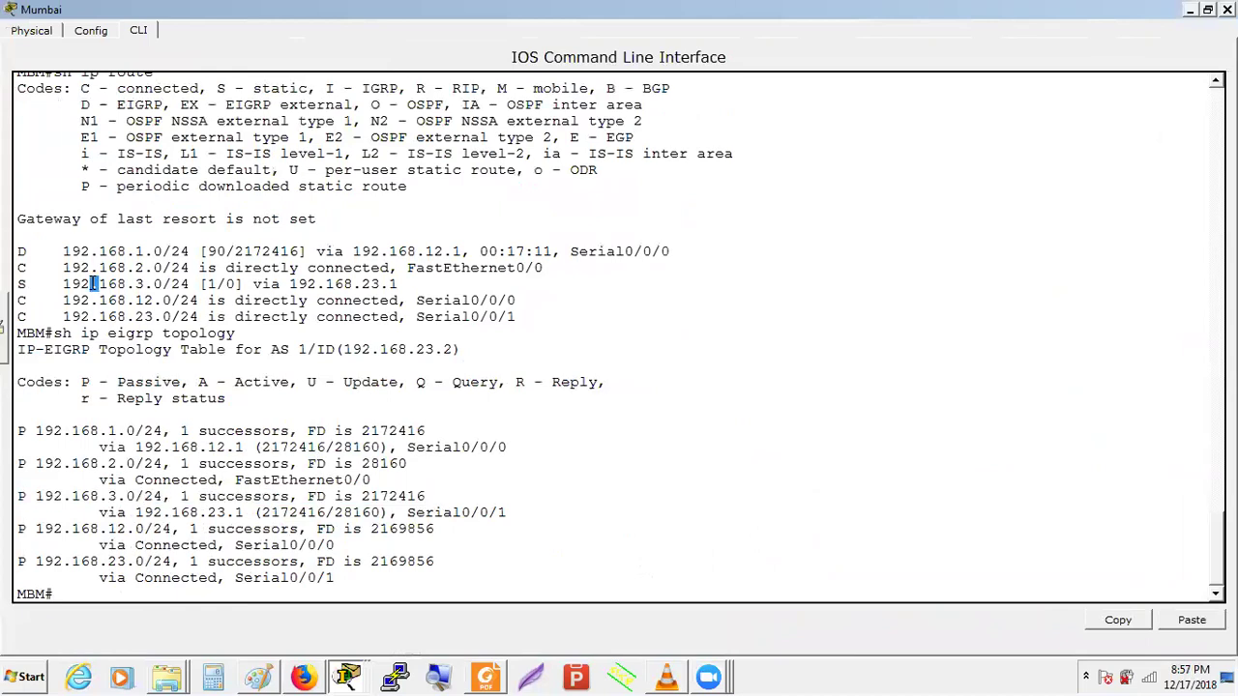
pyautogui.tripleClick(94, 283)
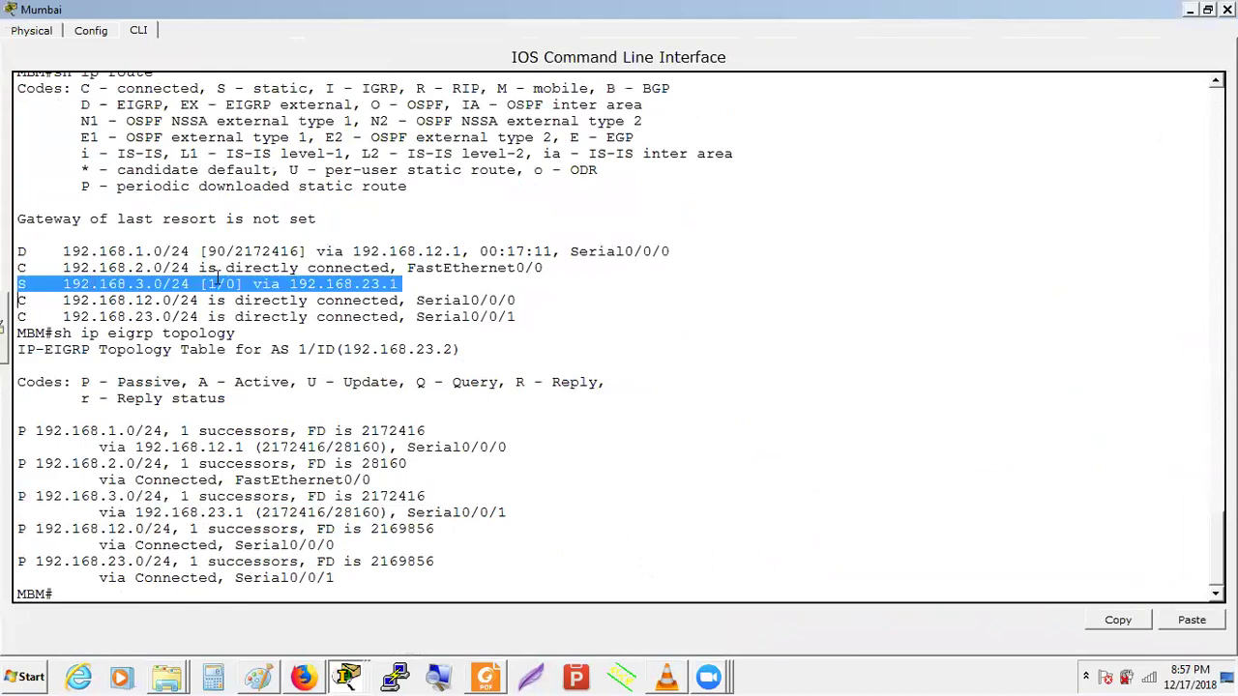
pyautogui.click(212, 285)
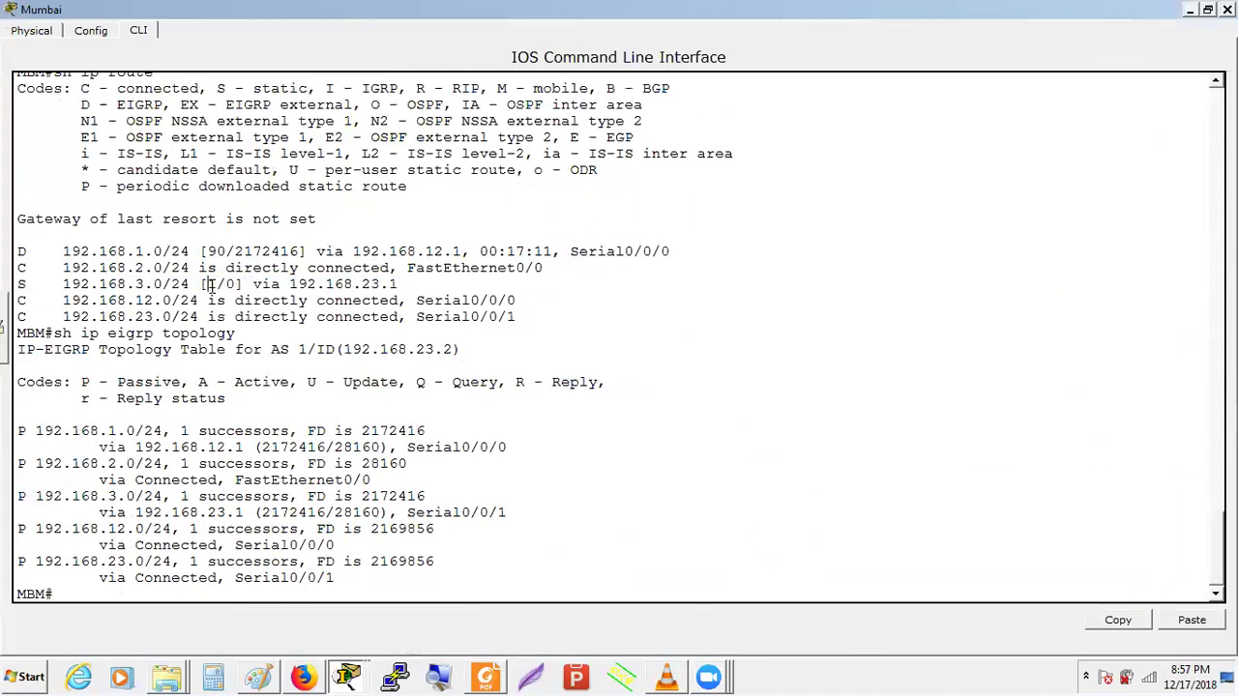
# Step: Remove Mumbai's static route with no ip route 192.168.3.0 255.255.255.0 192.168.23.1 and leave configuration mode
pyautogui.press('Up')
pyautogui.press('Up')
pyautogui.press('Up')
pyautogui.press('Return')
pyautogui.press('Up')
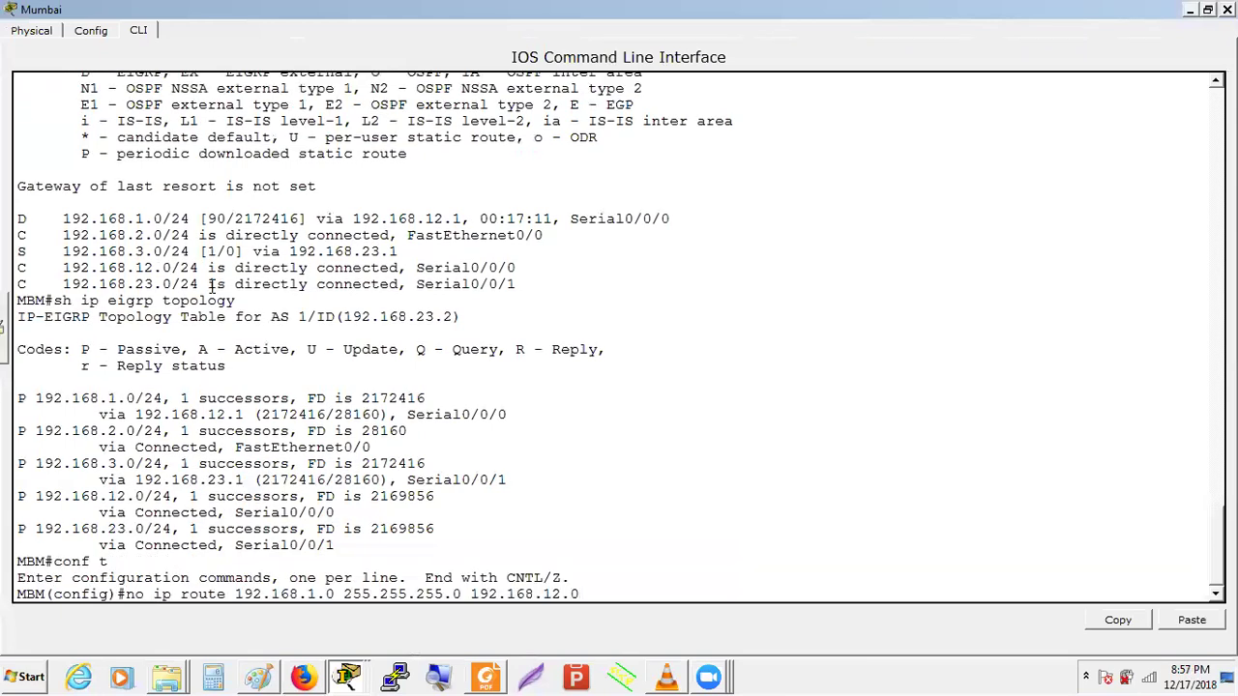
pyautogui.press('Right')
pyautogui.press('Right')
pyautogui.press('Right')
pyautogui.press('Right')
pyautogui.press('BackSpace')
pyautogui.press('BackSpace')
pyautogui.press('BackSpace')
pyautogui.write('23.1')
pyautogui.press('BackSpace')
pyautogui.write('3')
pyautogui.press('Return')
pyautogui.hotkey('ctrl', 'z')
# Step: Recheck Mumbai's EIGRP topology and routing table with sh ip eigrp topology and sh ip route
pyautogui.press('Up')
pyautogui.press('Up')
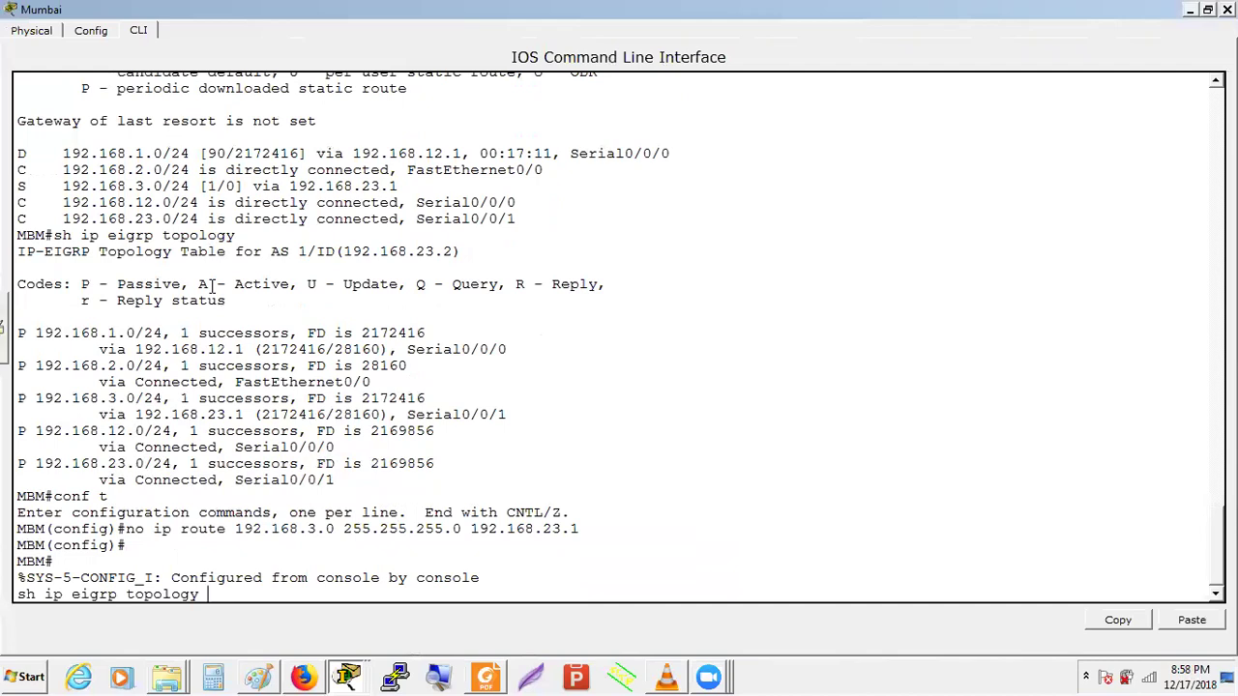
pyautogui.press('Return')
pyautogui.press('Up')
pyautogui.press('Up')
pyautogui.press('Down')
pyautogui.press('Up')
pyautogui.press('Up')
pyautogui.press('Return')
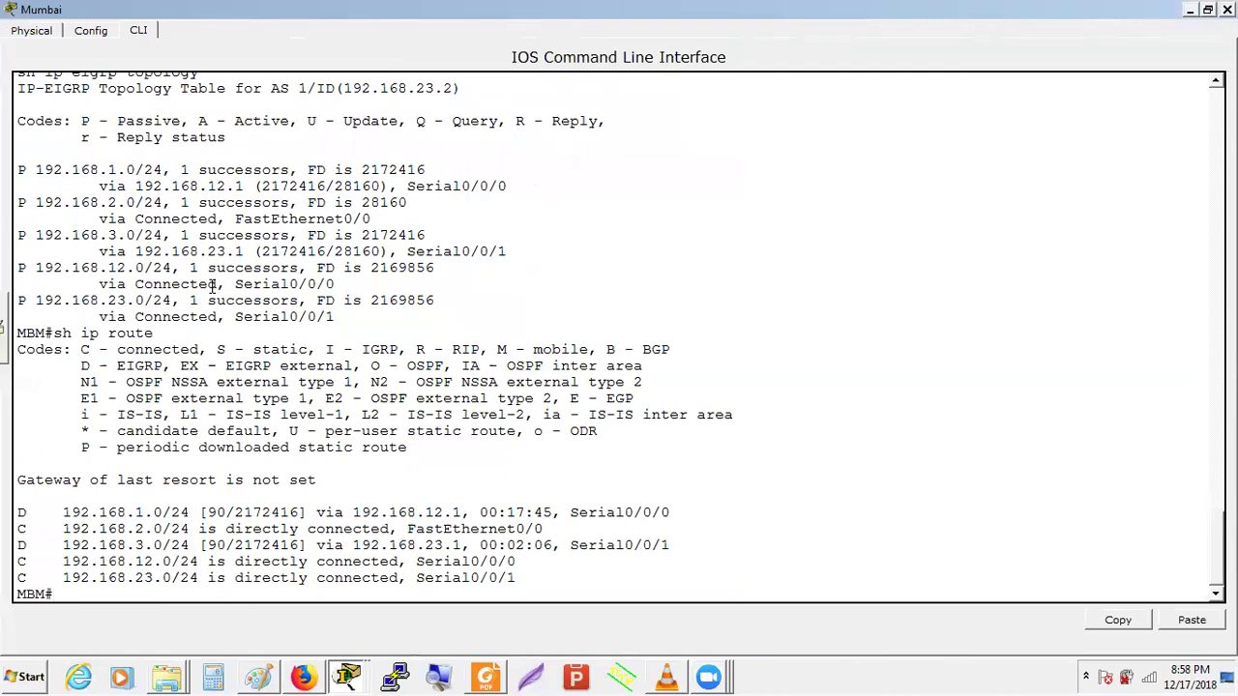
pyautogui.hotkey('alt', 'Tab')
pyautogui.hotkey('alt', 'Tab')
pyautogui.hotkey('alt', 'Tab')
pyautogui.hotkey('alt', 'Tab')
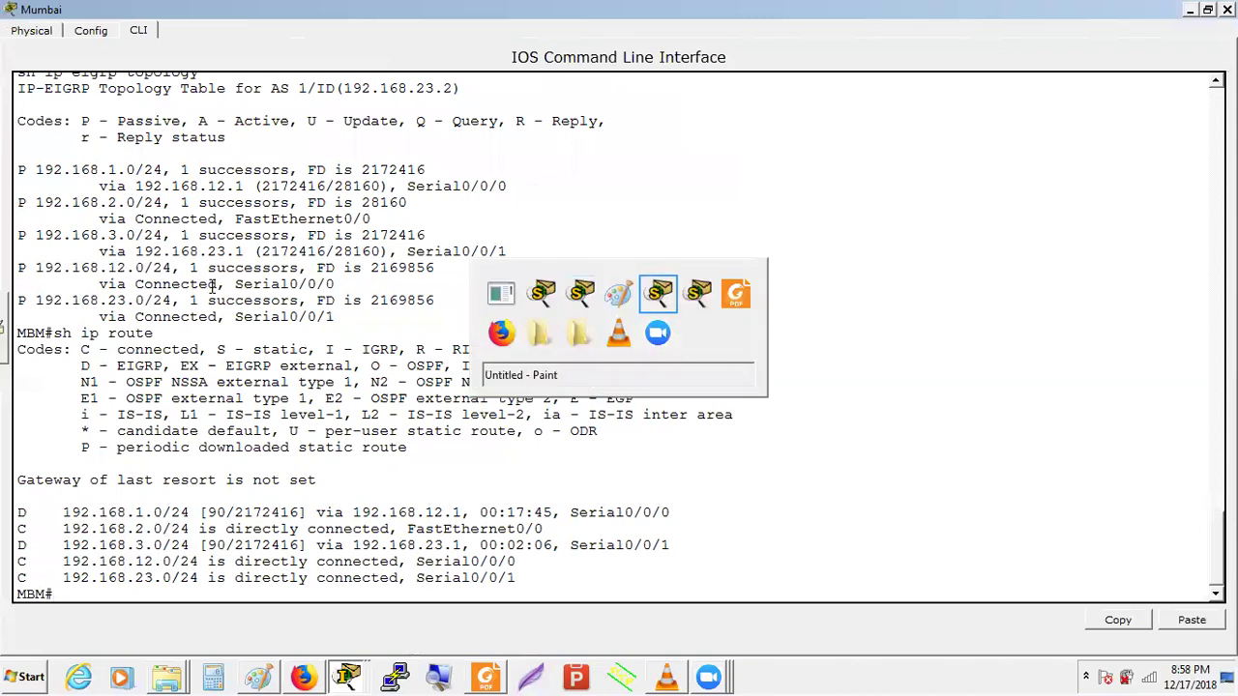
pyautogui.hotkey('alt', 'Tab')
pyautogui.hotkey('alt', 'Tab')
pyautogui.hotkey('alt', 'Tab')
pyautogui.hotkey('alt', 'Tab')
pyautogui.hotkey('alt', 'Tab')
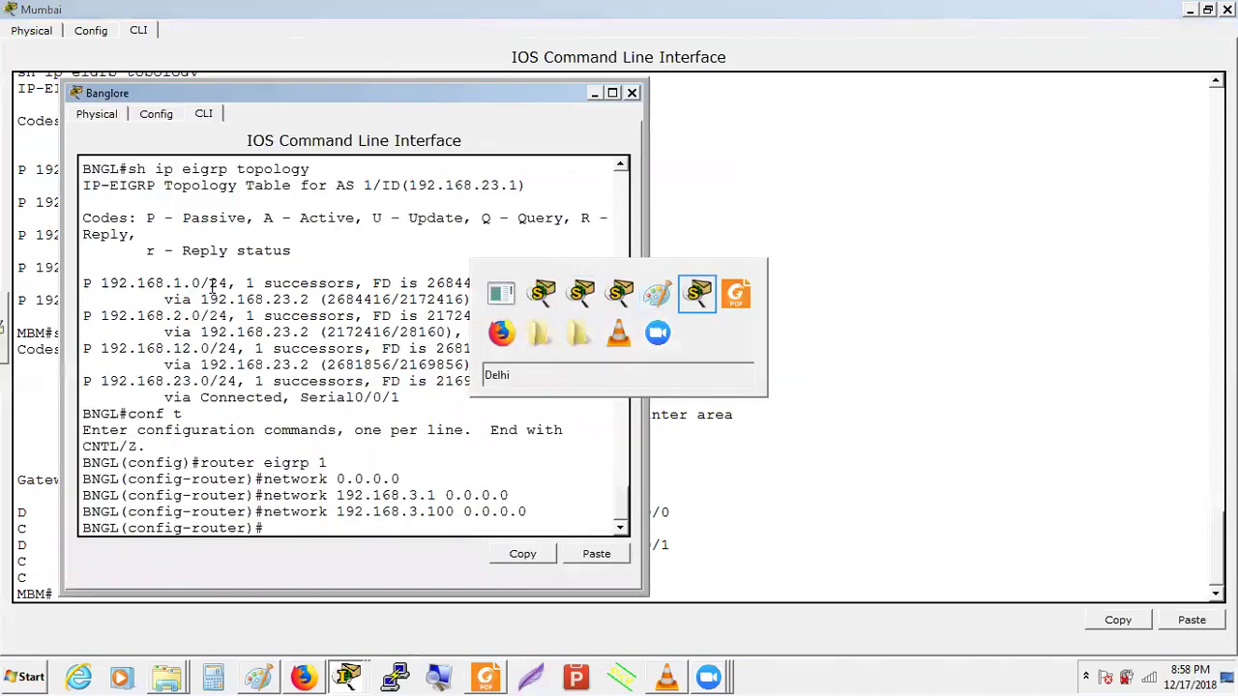
pyautogui.hotkey('alt', 'shift', 'Tab')
pyautogui.hotkey('alt', 'shift', 'Tab')
pyautogui.hotkey('alt', 'shift', 'Tab')
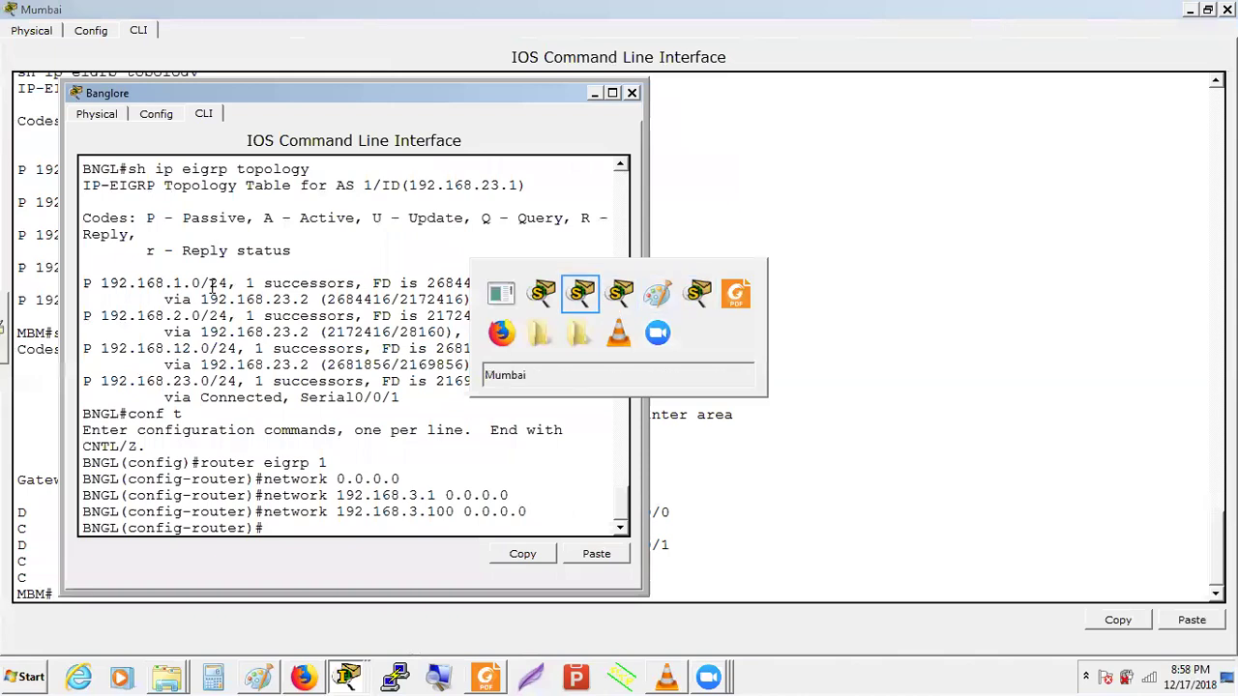
pyautogui.hotkey('alt', 'shift', 'Tab')
pyautogui.hotkey('alt', 'Tab')
pyautogui.hotkey('alt', 'Tab')
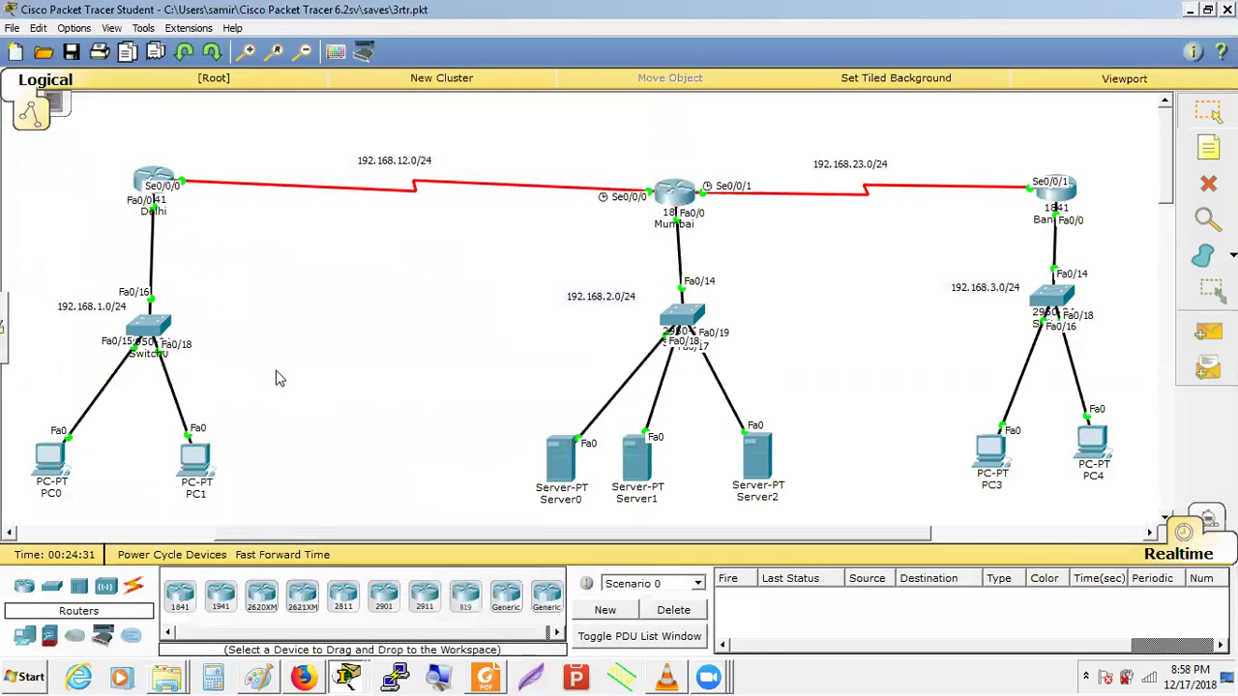
# Step: Switch to the Cisco CCNA guide in Foxit Reader and read the EIGRP neighbor requirements continuing on page 235
pyautogui.hotkey('alt', 'Tab')
pyautogui.hotkey('alt', 'Tab')
pyautogui.hotkey('alt', 'Tab')
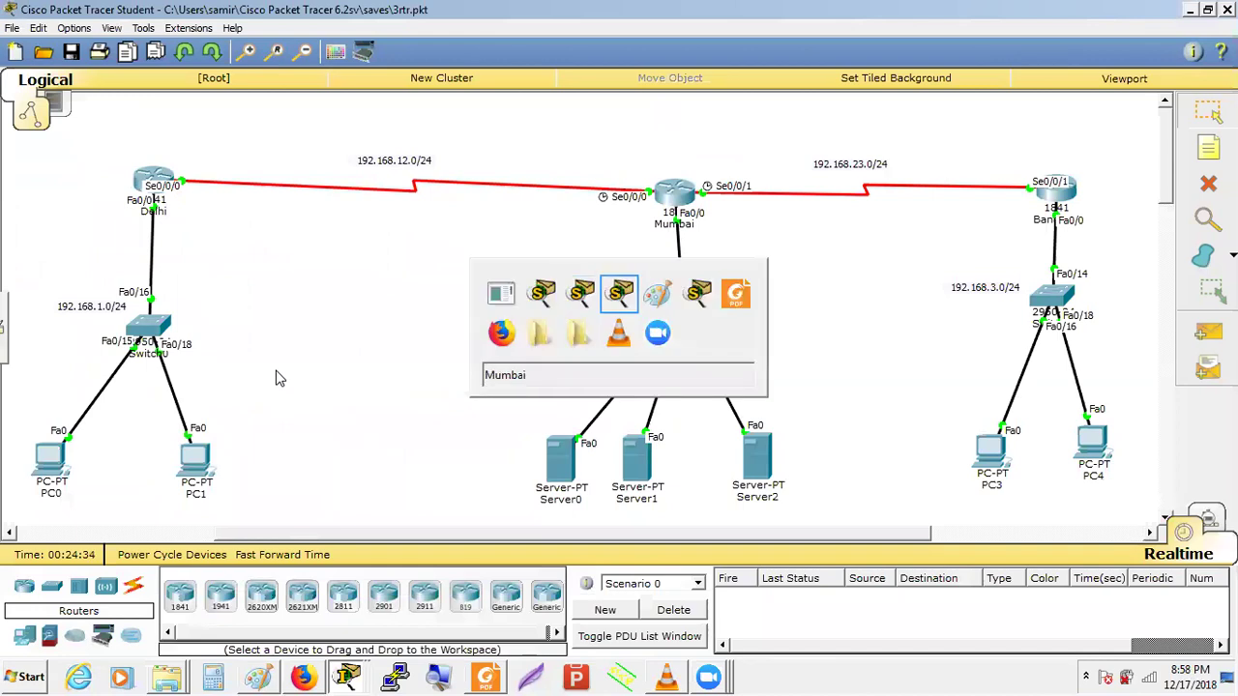
pyautogui.hotkey('alt', 'Tab')
pyautogui.hotkey('alt', 'Tab')
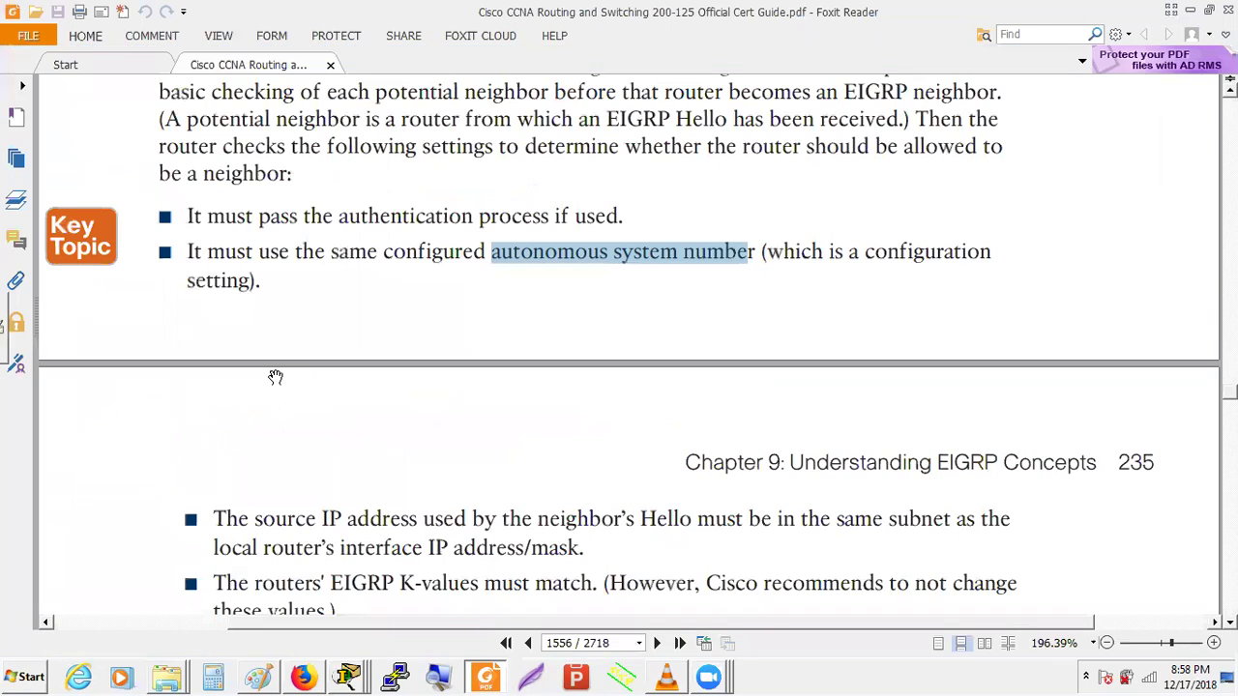
pyautogui.scroll(-1, 276, 377)
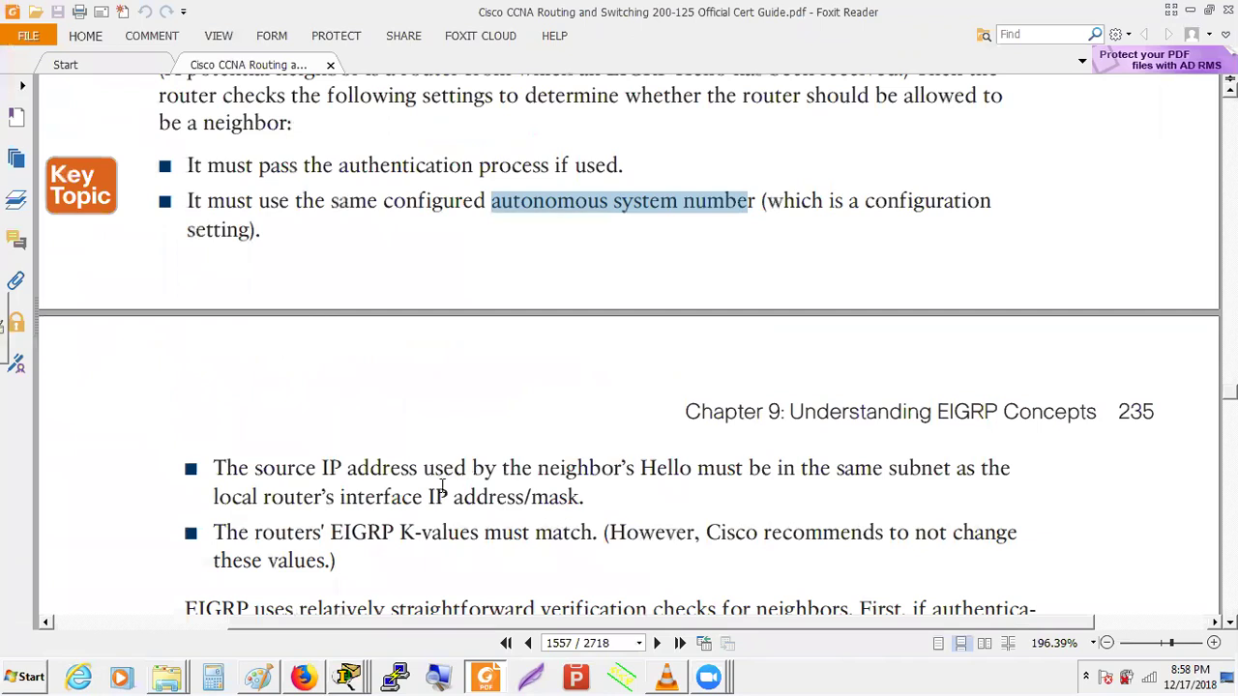
# Step: Review the guide's EIGRP neighbor requirements on authentication, autonomous system number and same-subnet source addresses against the Packet Tracer topology
pyautogui.moveTo(217, 469); pyautogui.dragTo(595, 501)
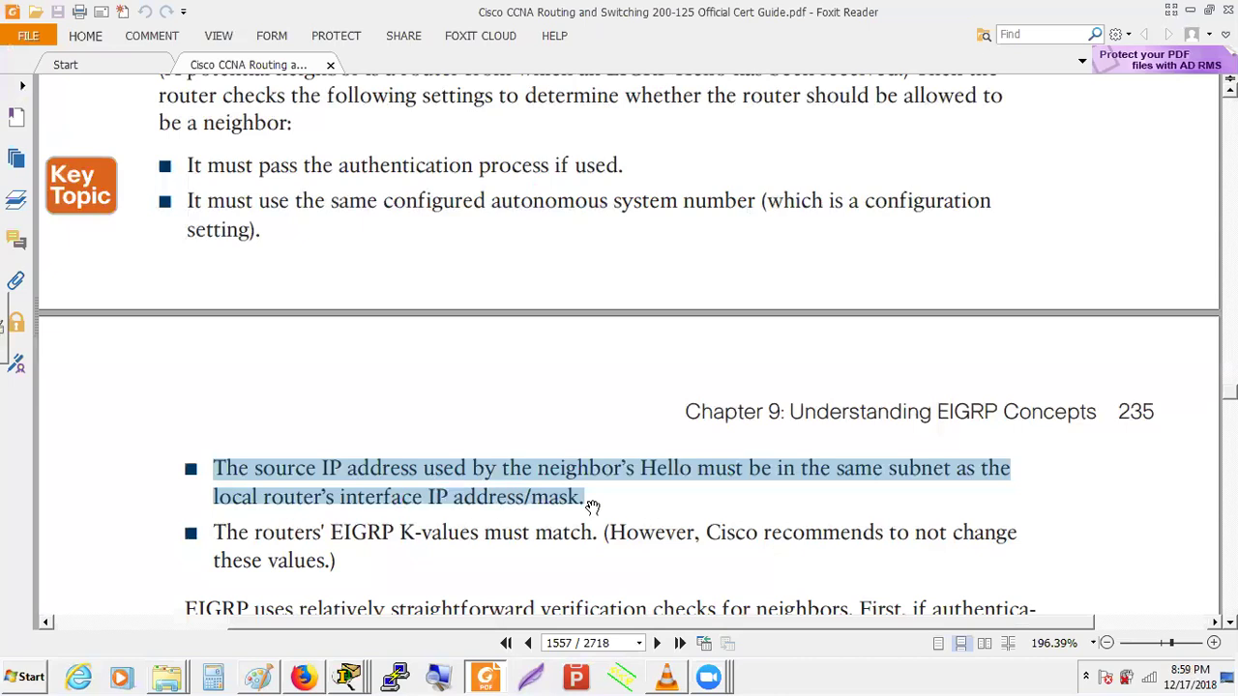
pyautogui.hotkey('alt', 'Tab')
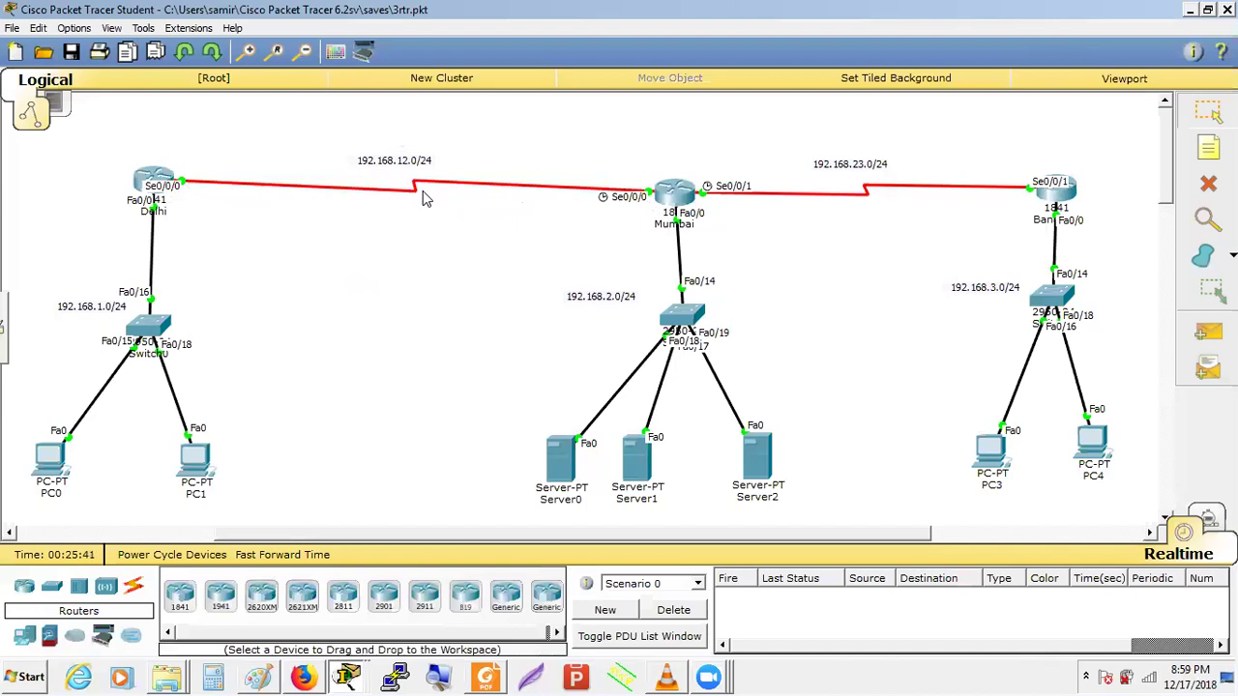
pyautogui.hotkey('alt', 'Tab')
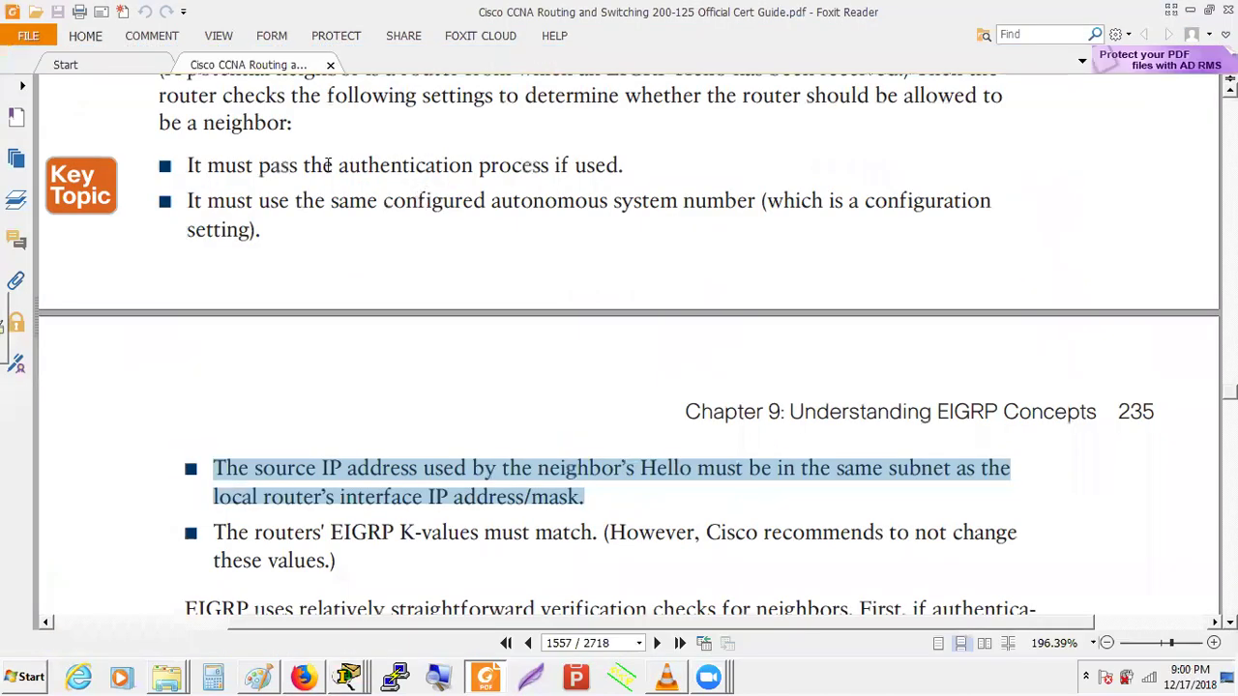
pyautogui.doubleClick(329, 166)
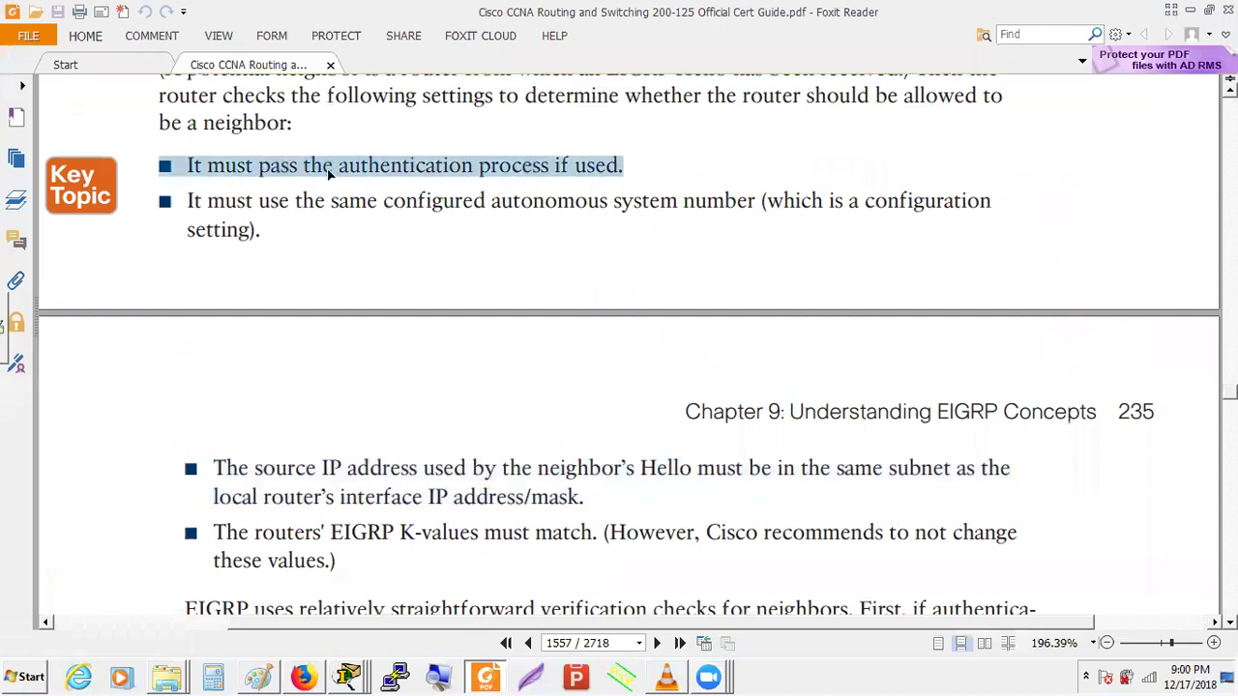
pyautogui.tripleClick(329, 201)
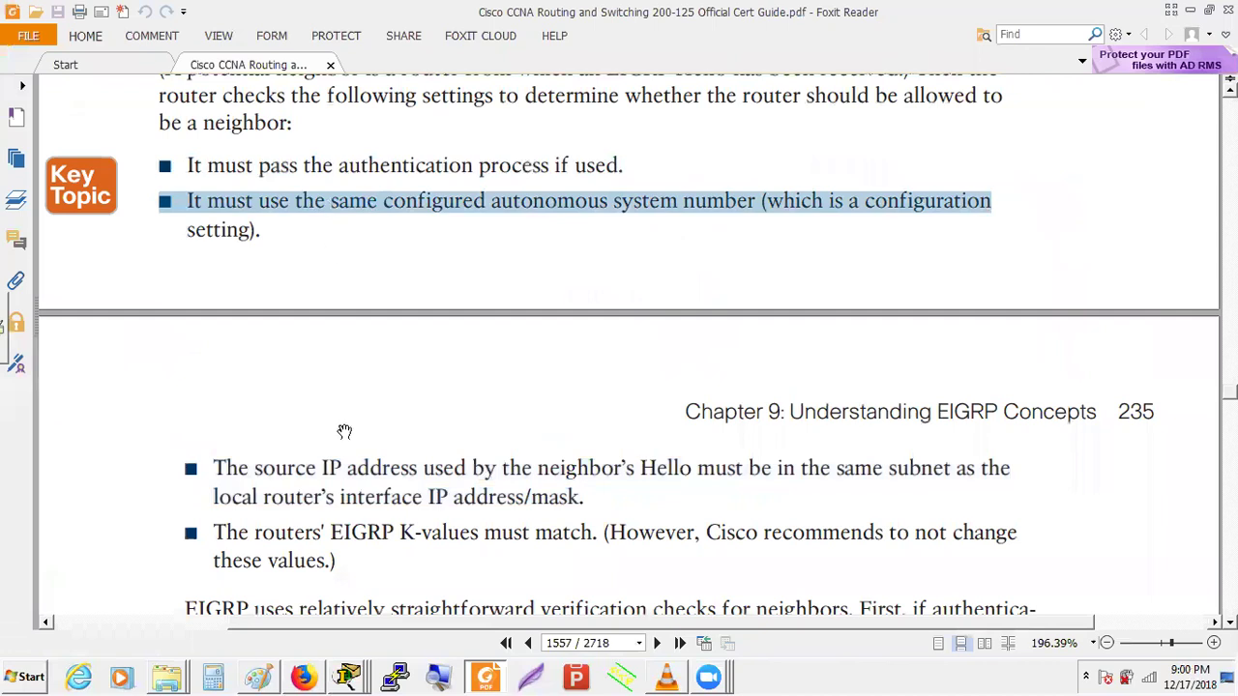
pyautogui.tripleClick(346, 468)
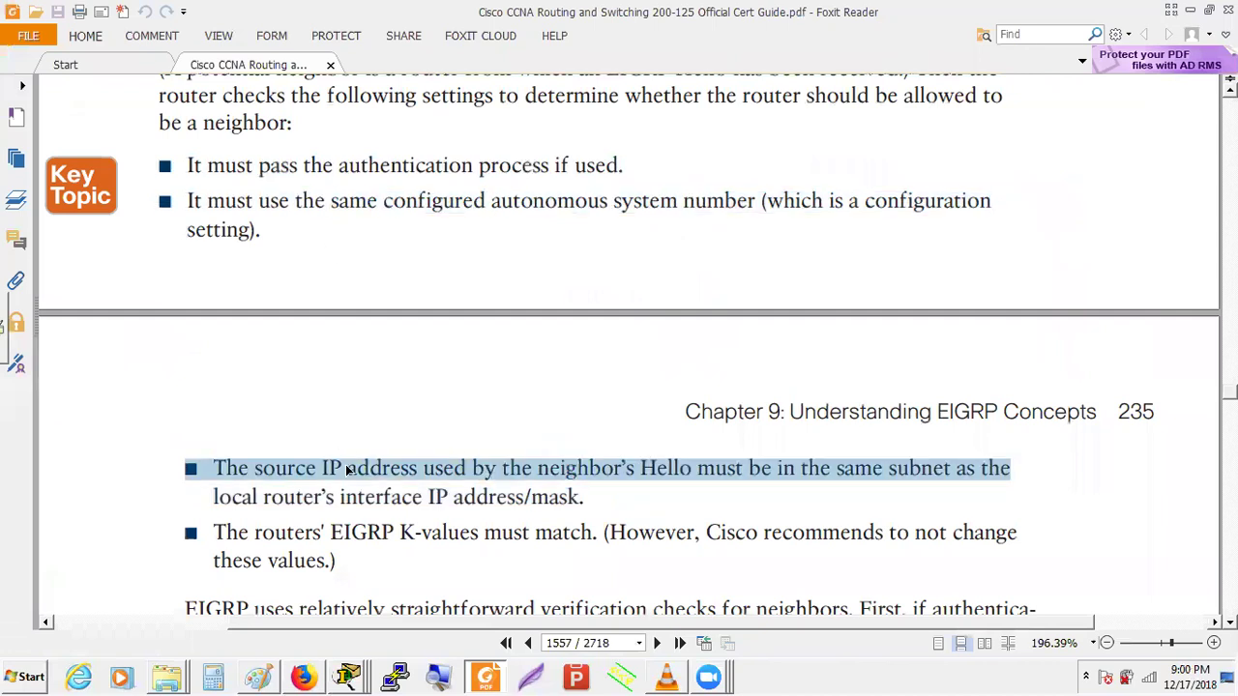
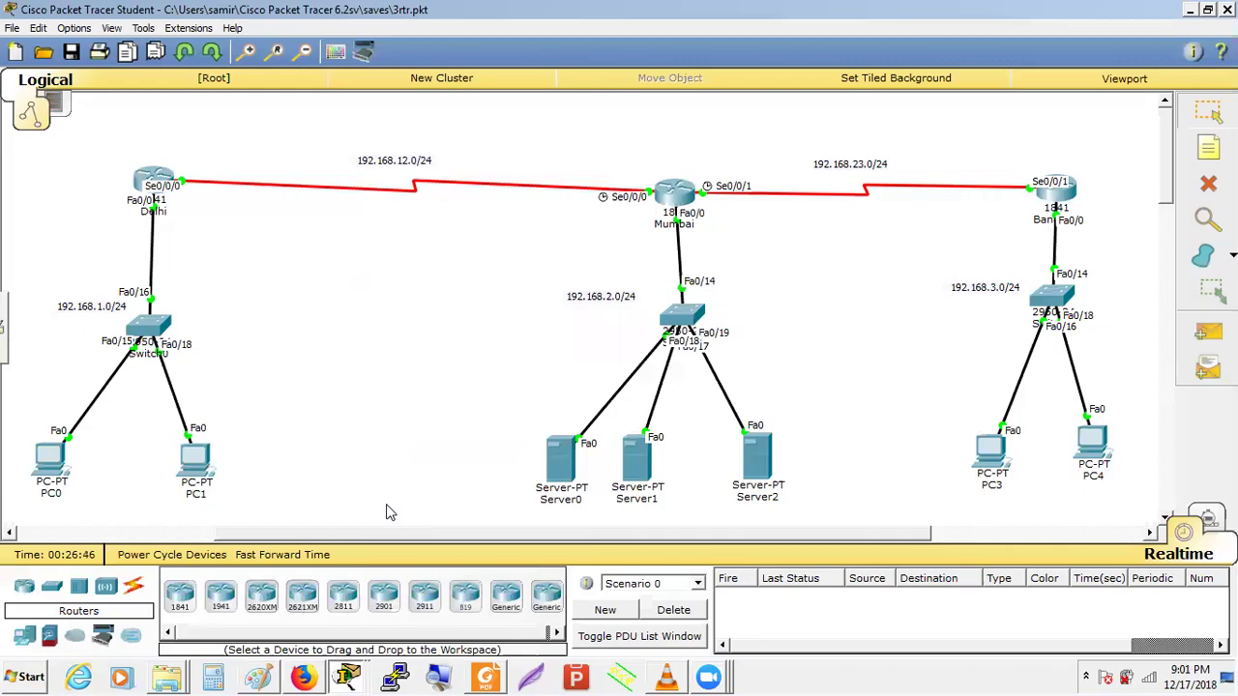
# Step: Open the Delhi router's CLI in Packet Tracer, enter privileged mode and run sh ip eigrp interfaces
pyautogui.click(145, 177)
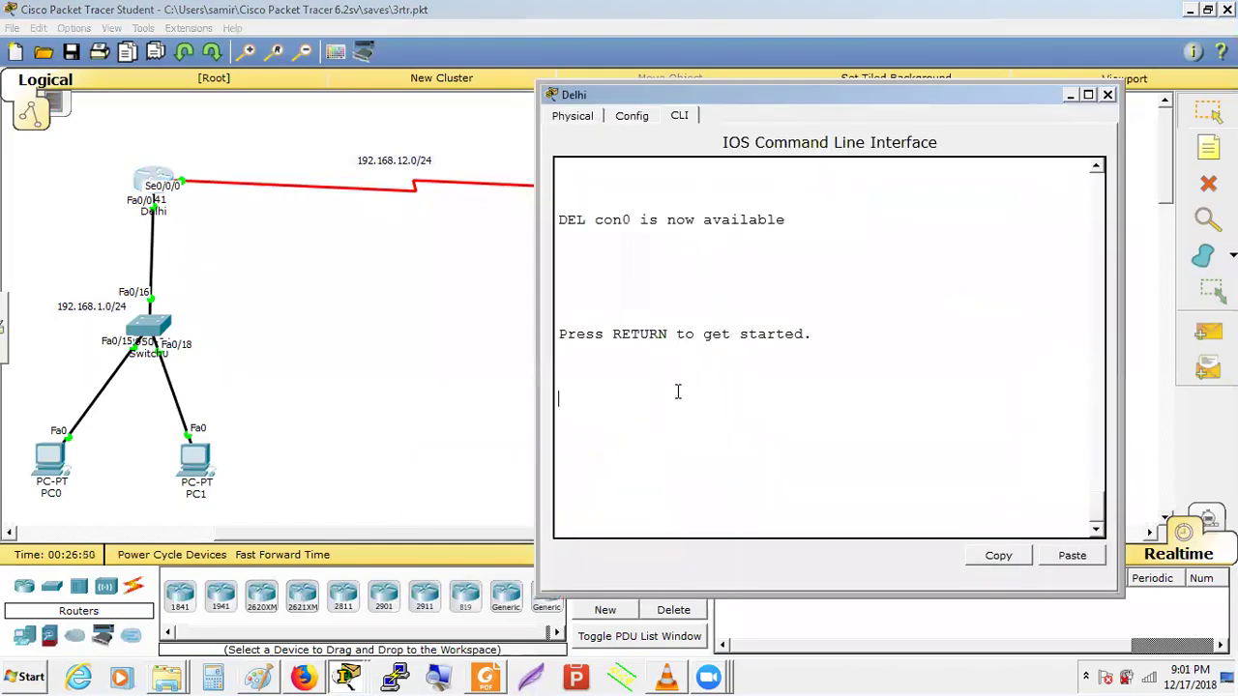
pyautogui.press('Return')
pyautogui.press('Return')
pyautogui.write('en')
pyautogui.press('Return')
pyautogui.write('sh ip ei')
pyautogui.press('Tab')
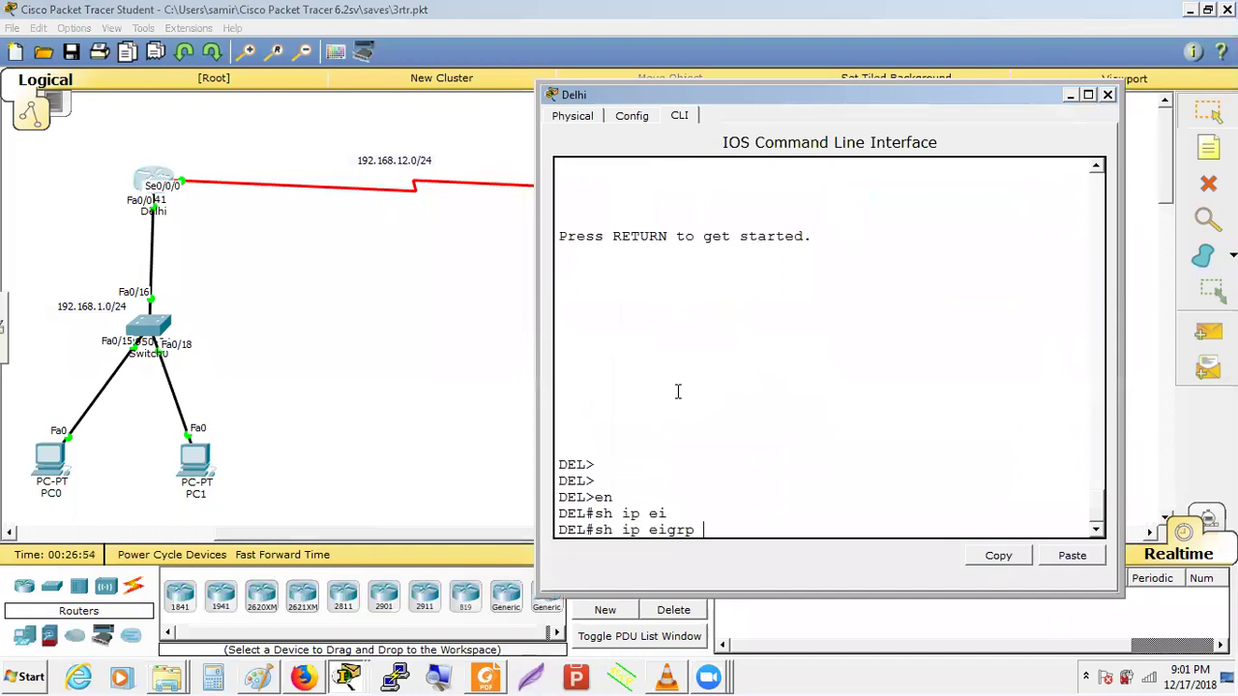
pyautogui.write('in')
pyautogui.press('Tab')
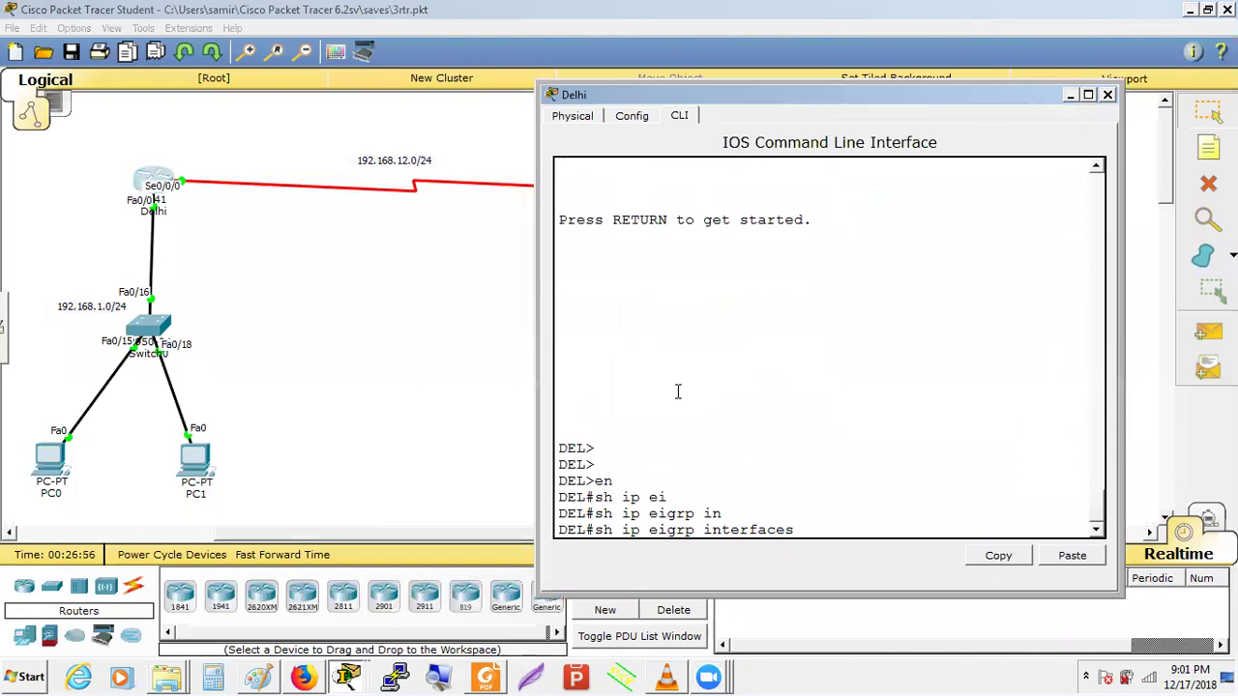
pyautogui.press('Return')
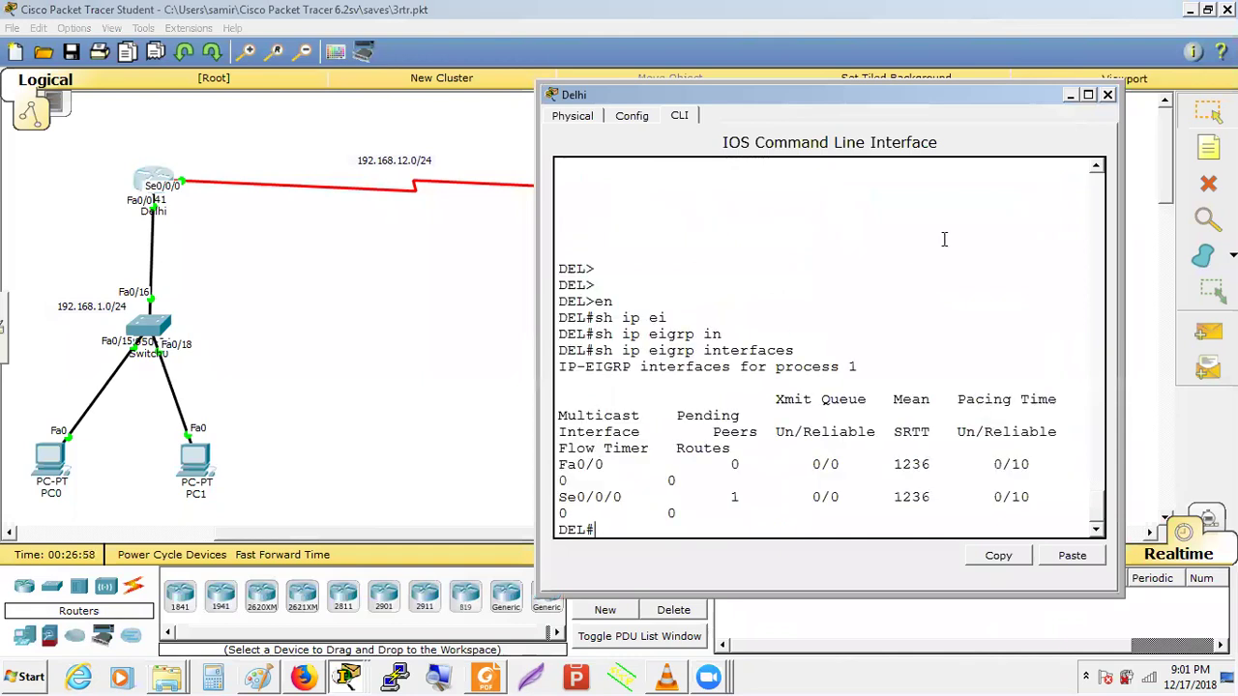
# Step: Try to display detailed EIGRP interface information on Delhi with sh ip eigrp interfaces details
pyautogui.press('Up')
pyautogui.write('det')
pyautogui.press('Tab')
pyautogui.write('a')
pyautogui.press('Tab')
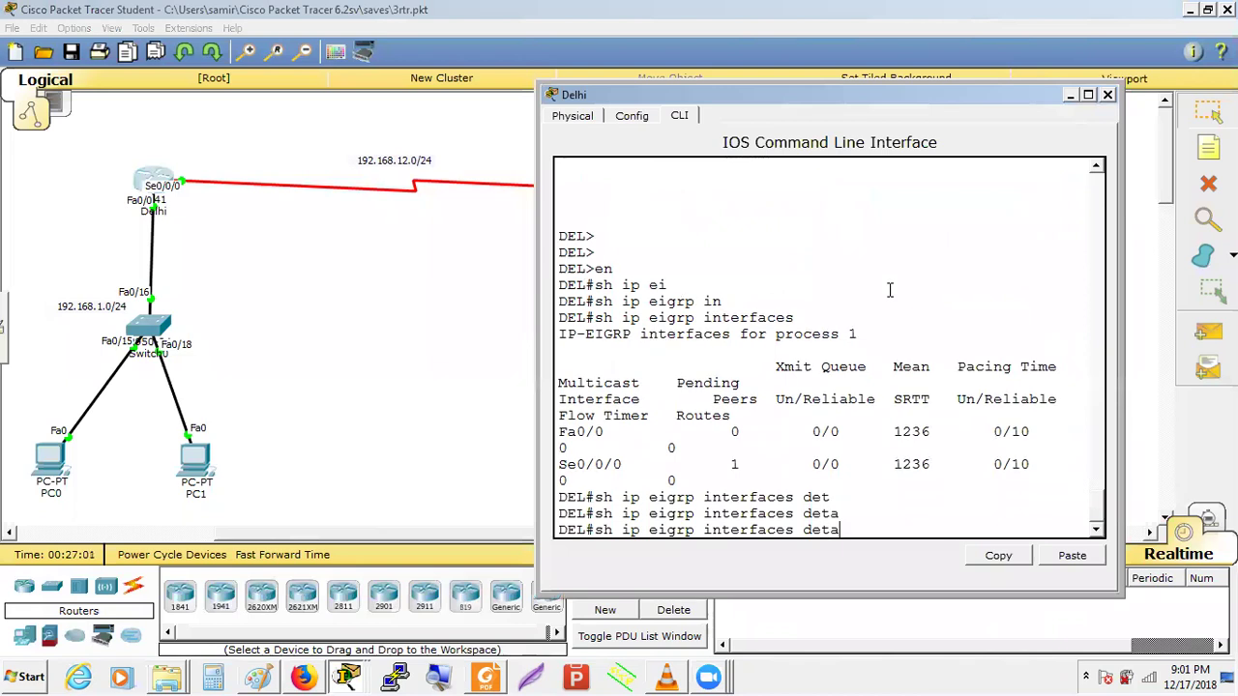
pyautogui.write('ils')
pyautogui.press('Return')
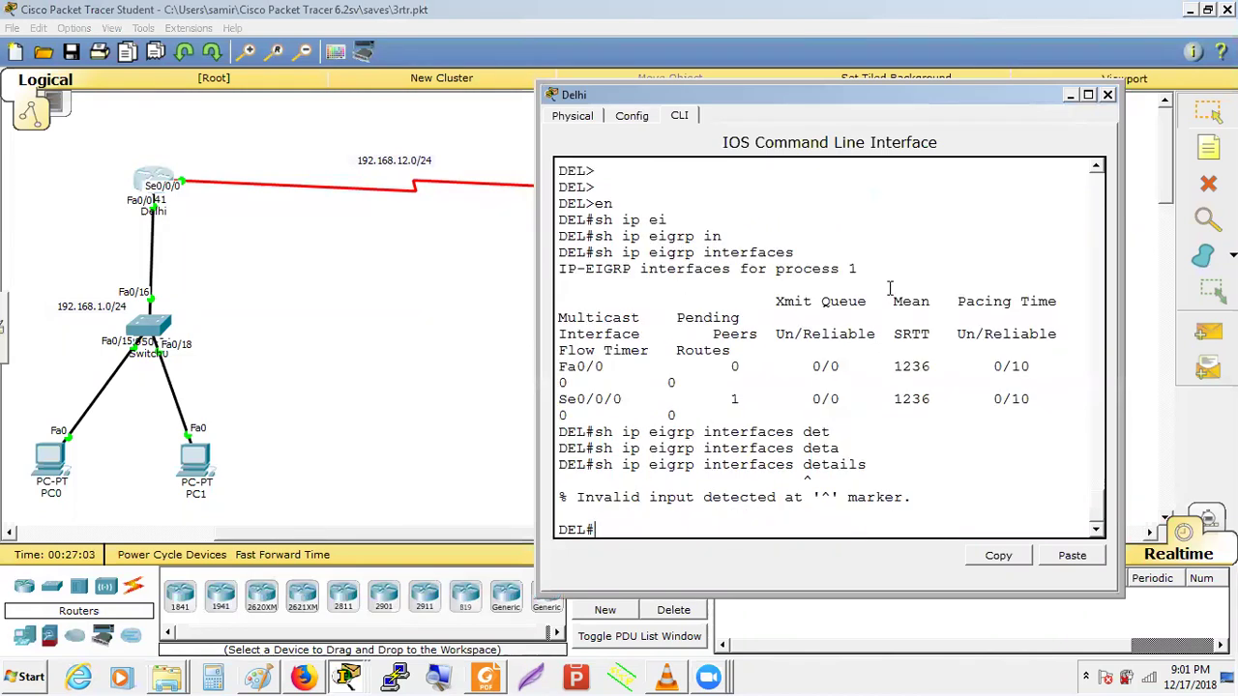
# Step: Maximize the Delhi CLI window and rerun sh ip eigrp interfaces to read the table unwrapped
pyautogui.click(1088, 94)
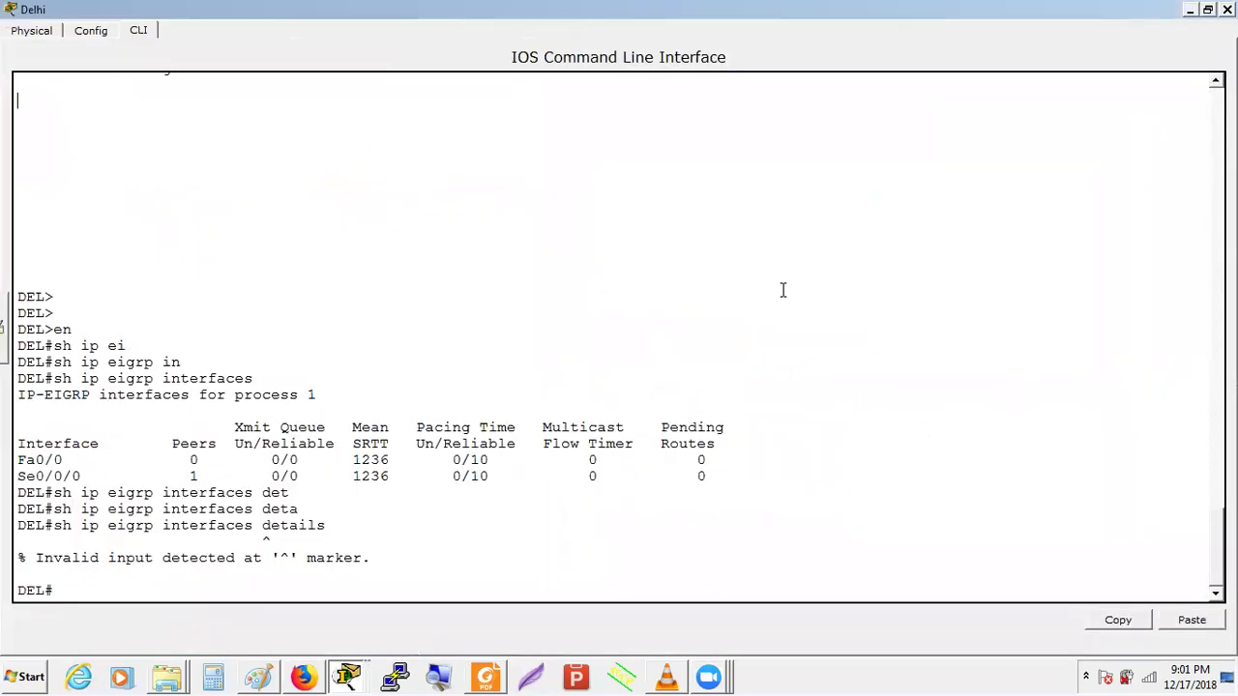
pyautogui.press('Up')
pyautogui.press('BackSpace')
pyautogui.press('BackSpace')
pyautogui.press('BackSpace')
pyautogui.press('BackSpace')
pyautogui.press('BackSpace')
pyautogui.press('BackSpace')
pyautogui.press('BackSpace')
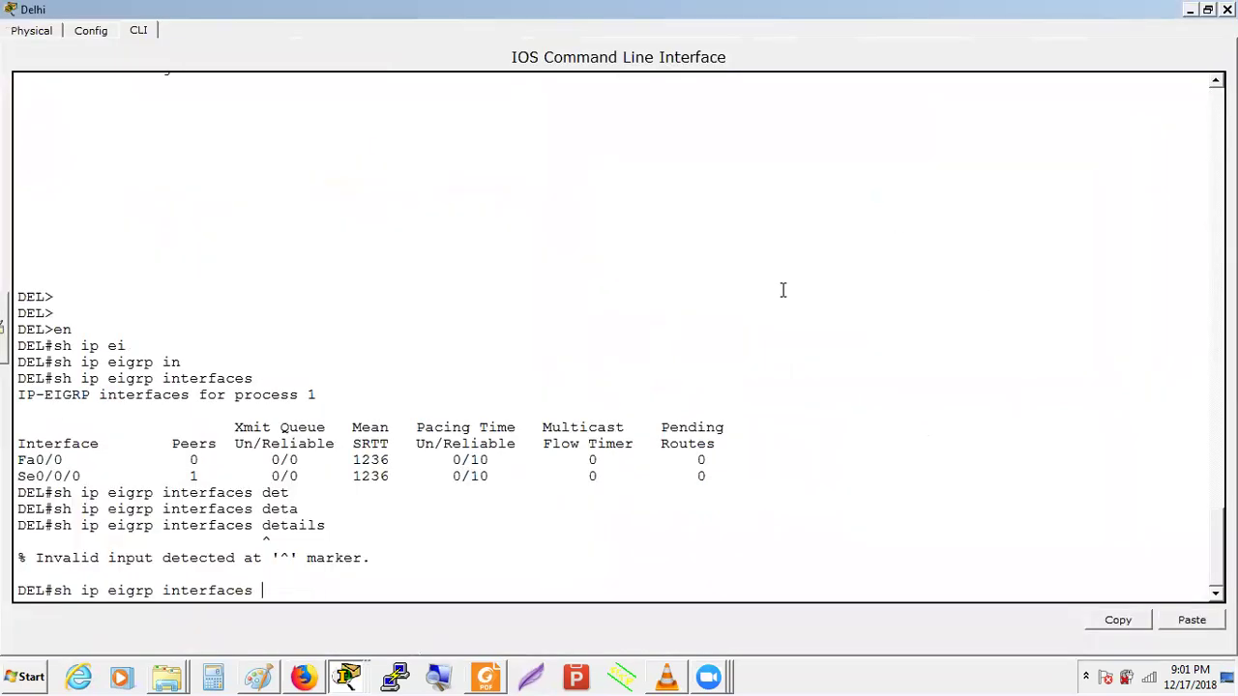
pyautogui.press('Return')
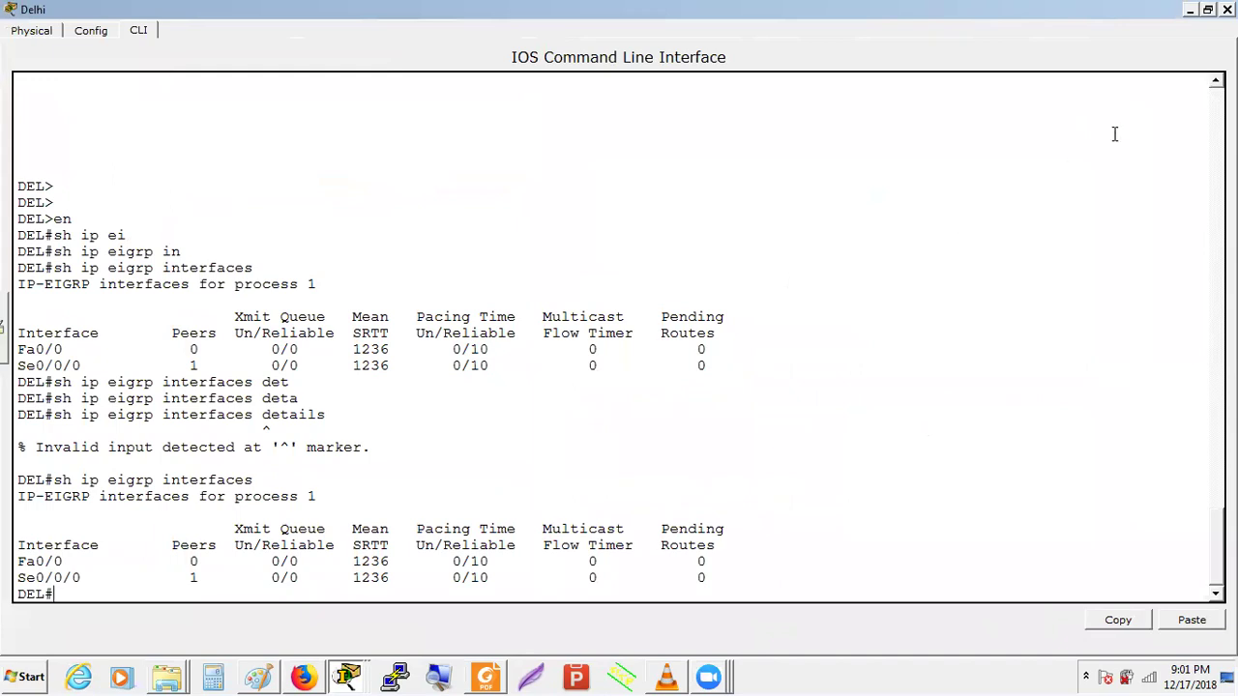
# Step: Run sh ip protocols on Delhi to review the EIGRP process settings and advertised networks
pyautogui.write('sh ip pro')
pyautogui.press('Tab')
pyautogui.press('Return')
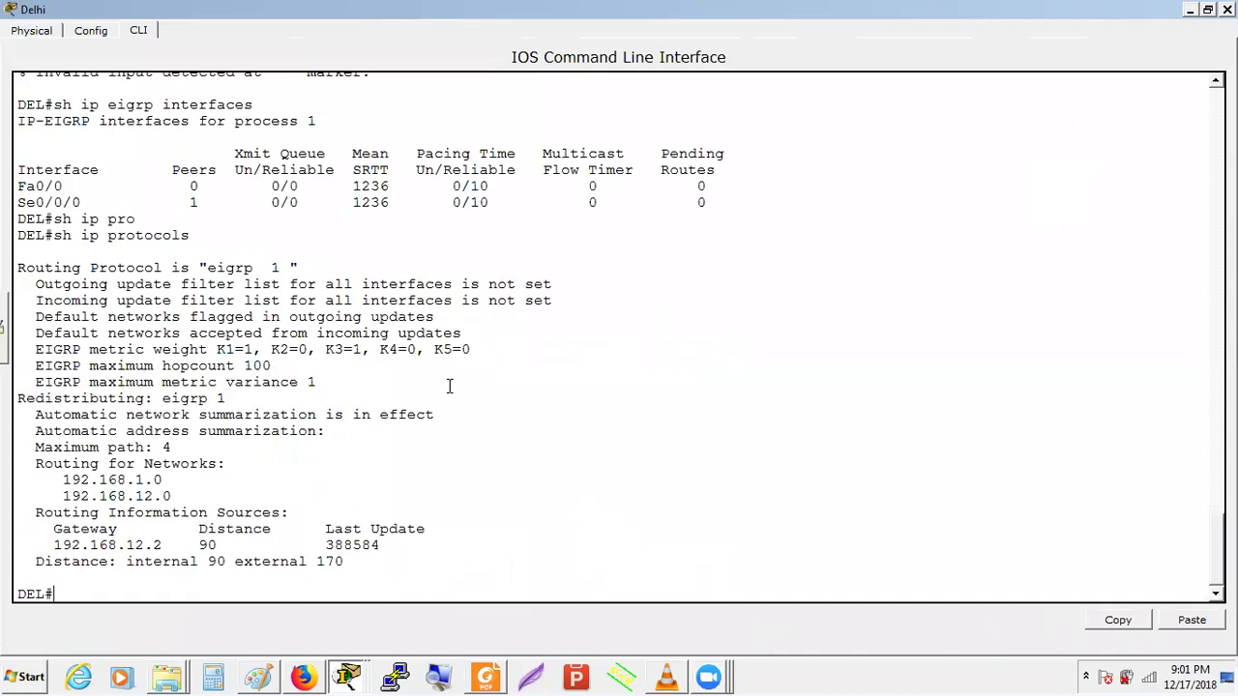
# Step: List the options available after sh ip eigrp interfaces on Delhi using the ? help
pyautogui.press('Up')
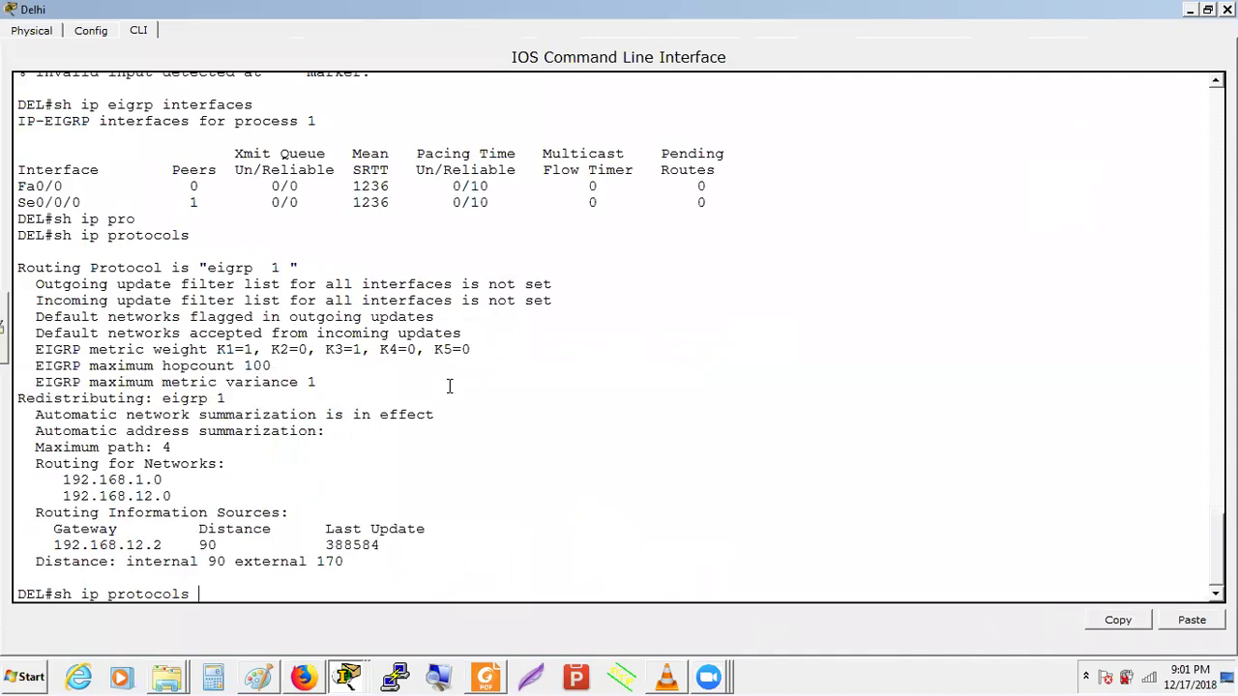
pyautogui.press('Up')
pyautogui.press('Up')
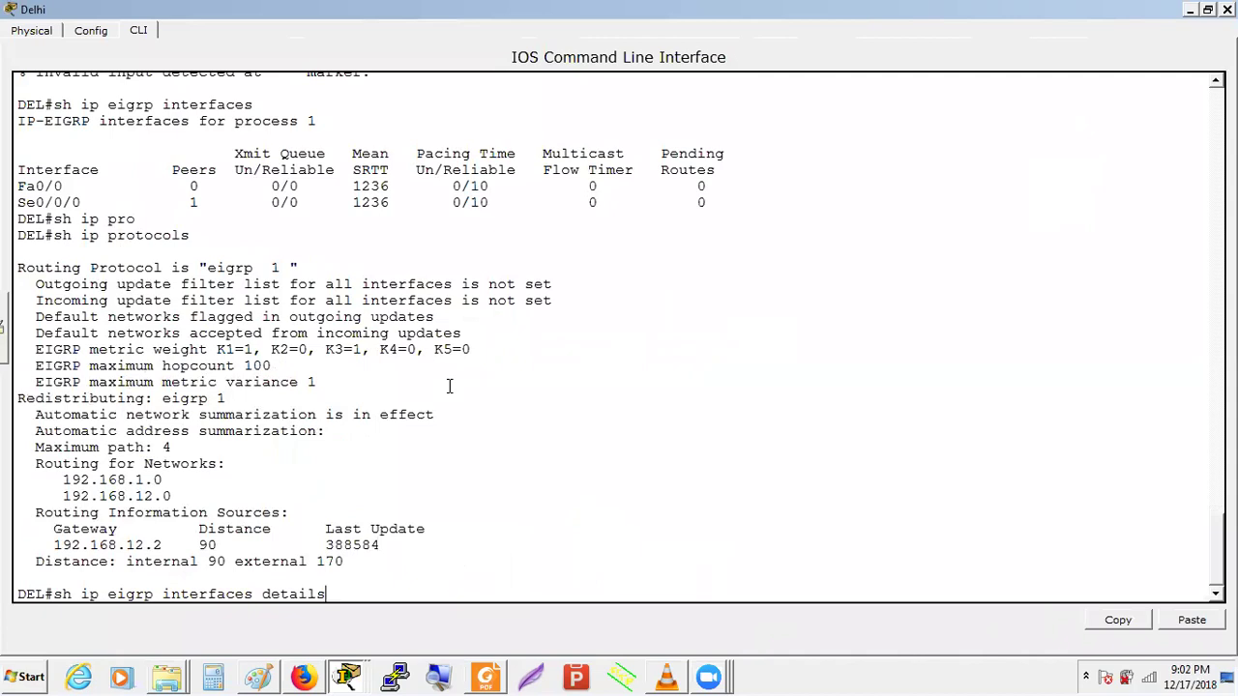
pyautogui.press('BackSpace')
pyautogui.press('BackSpace')
pyautogui.press('BackSpace')
pyautogui.press('BackSpace')
pyautogui.press('BackSpace')
pyautogui.press('BackSpace')
pyautogui.press('BackSpace')
pyautogui.write('?')
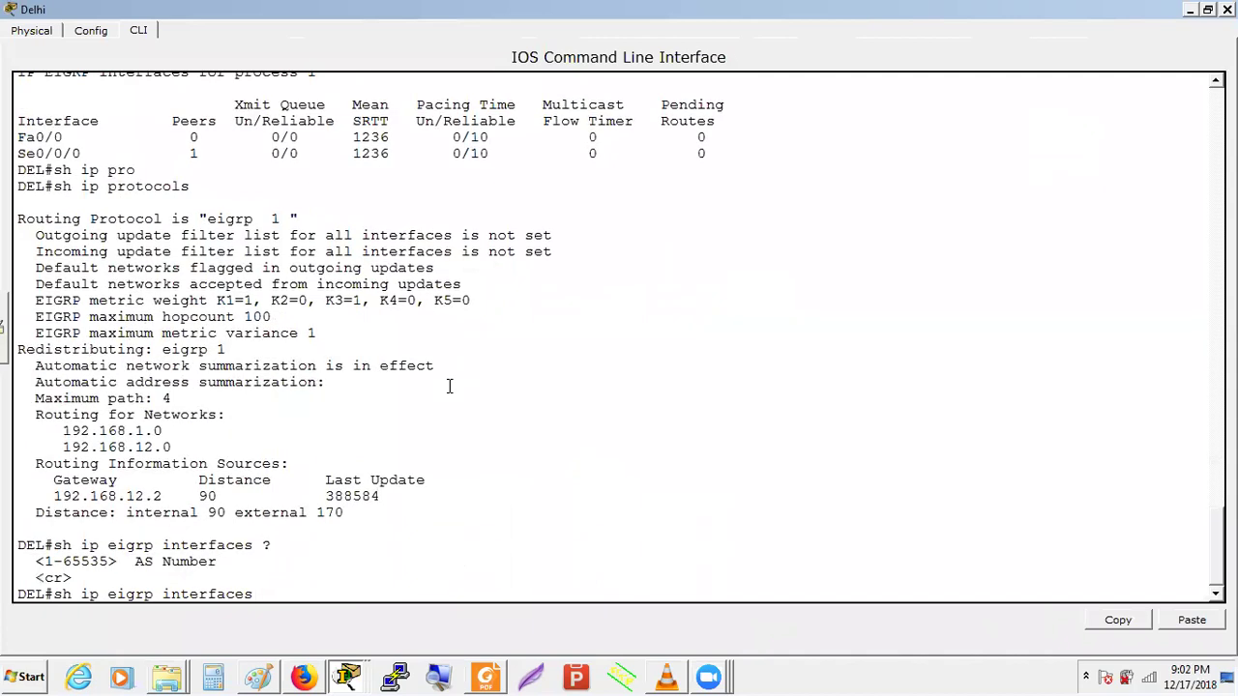
# Step: Check the help for sh ip eigrp interfaces 1 on Delhi and run the command for AS 1
pyautogui.press('BackSpace')
pyautogui.press('BackSpace')
pyautogui.press('BackSpace')
pyautogui.press('BackSpace')
pyautogui.press('BackSpace')
pyautogui.press('BackSpace')
pyautogui.press('BackSpace')
pyautogui.press('BackSpace')
pyautogui.press('BackSpace')
pyautogui.press('BackSpace')
pyautogui.press('BackSpace')
pyautogui.write('interfaces 1 ?')
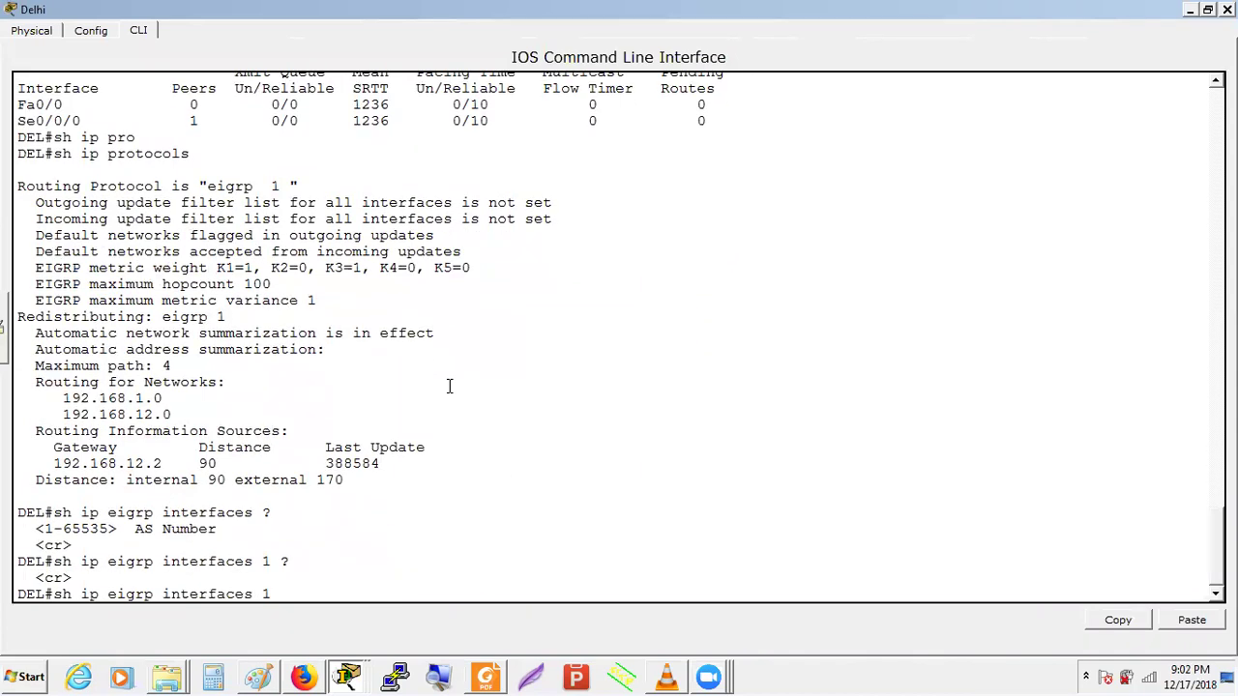
pyautogui.press('Return')
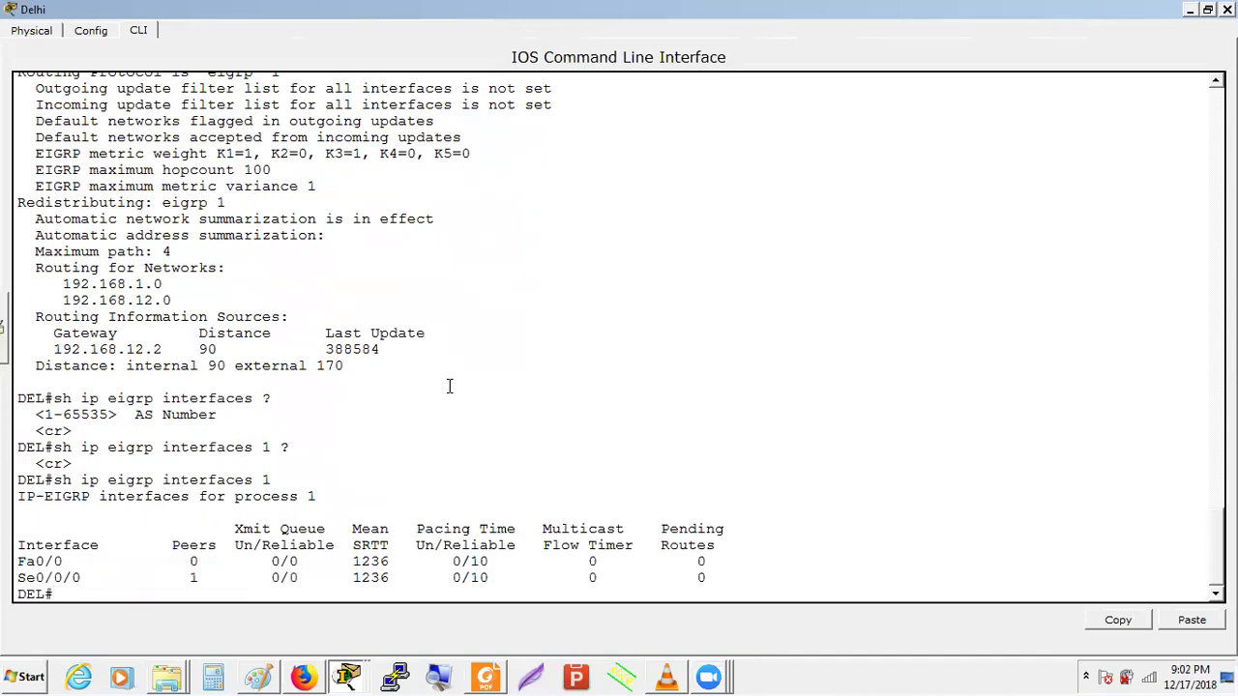
# Step: Look back at the network topology, reopen Delhi's CLI and run sh ip eigrp neighbors
pyautogui.click(1191, 9)
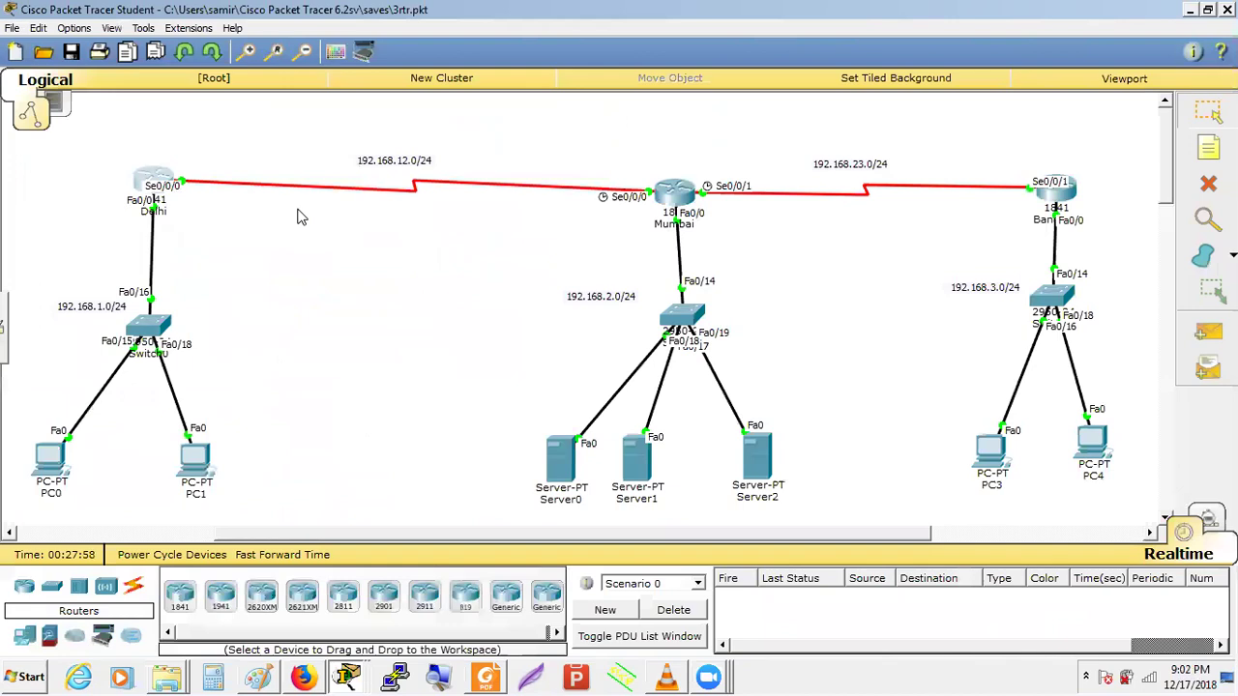
pyautogui.hotkey('alt', 'Tab')
pyautogui.hotkey('alt', 'Tab')
pyautogui.click(152, 179)
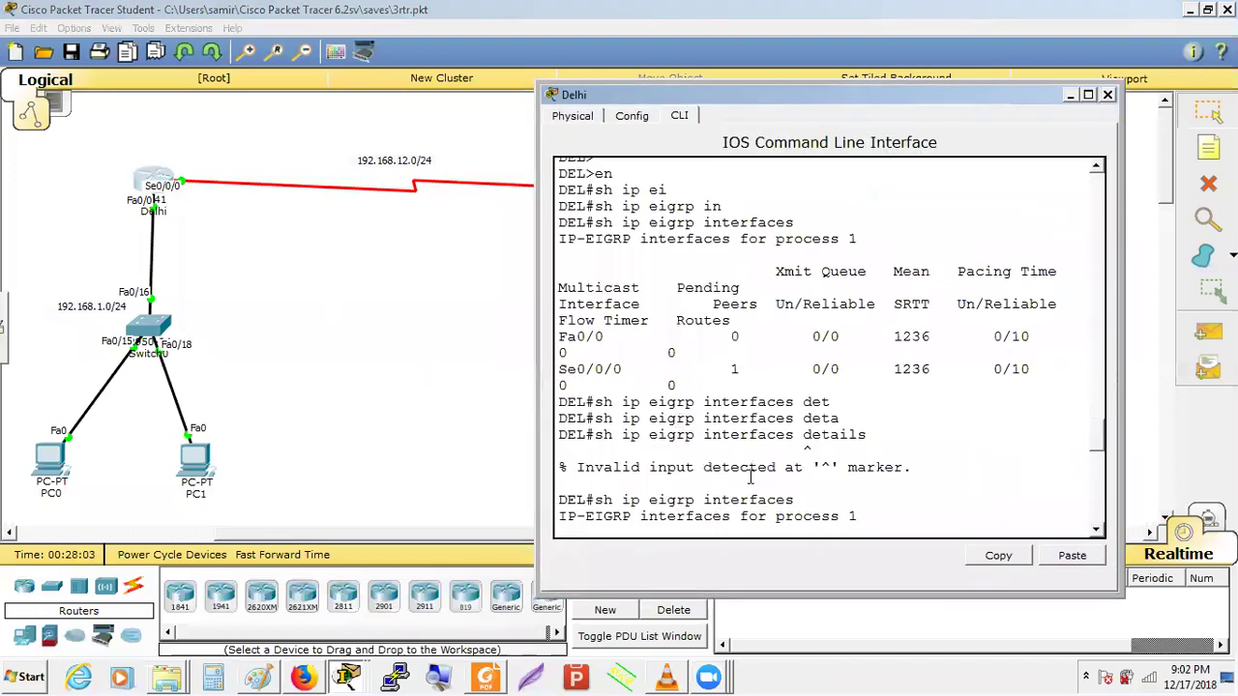
pyautogui.scroll(-5, 750, 477)
pyautogui.press('BackSpace')
pyautogui.press('BackSpace')
pyautogui.press('BackSpace')
pyautogui.press('BackSpace')
pyautogui.press('BackSpace')
pyautogui.press('BackSpace')
pyautogui.press('BackSpace')
pyautogui.press('BackSpace')
pyautogui.press('BackSpace')
pyautogui.press('BackSpace')
pyautogui.press('BackSpace')
pyautogui.press('BackSpace')
pyautogui.press('BackSpace')
pyautogui.write('nei')
pyautogui.press('Tab')
pyautogui.press('Return')
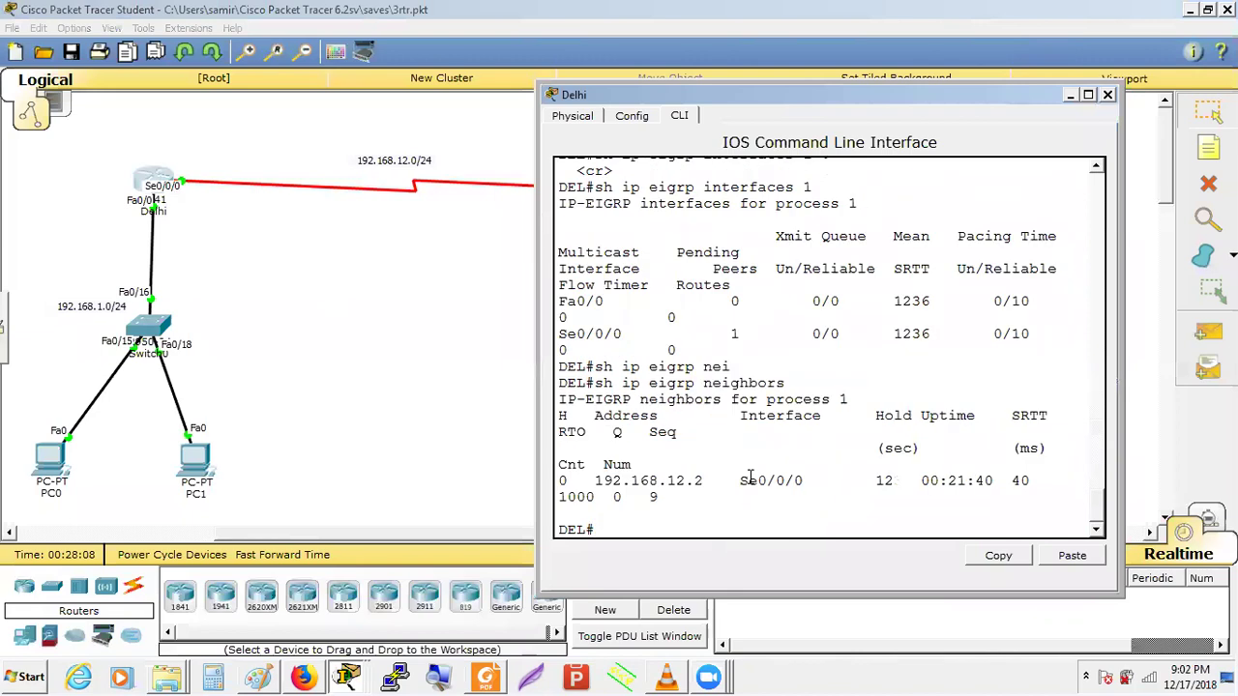
# Step: Maximize Delhi's CLI and run sh ip eigrp neighbors repeatedly to watch how the hold timer counts down and resets
pyautogui.click(1088, 94)
pyautogui.press('Up')
pyautogui.press('Return')
pyautogui.press('Up')
pyautogui.press('Return')
pyautogui.press('Up')
pyautogui.press('Return')
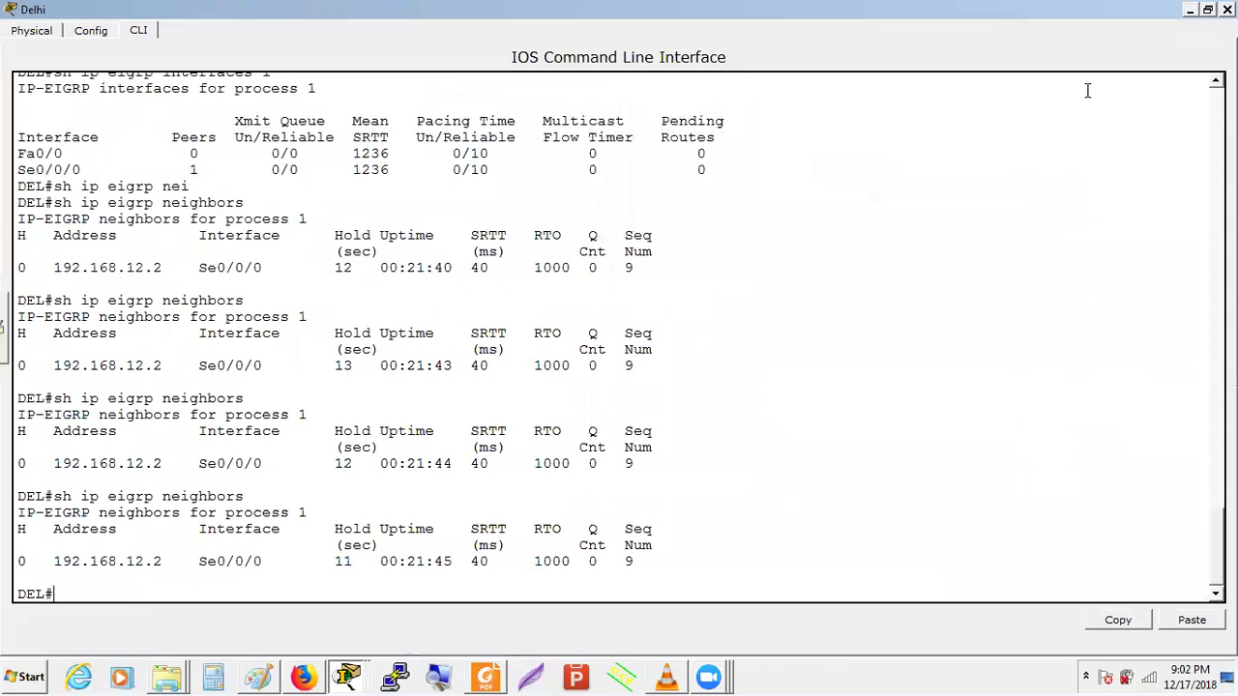
pyautogui.press('Up')
pyautogui.press('Return')
pyautogui.press('Up')
pyautogui.press('Return')
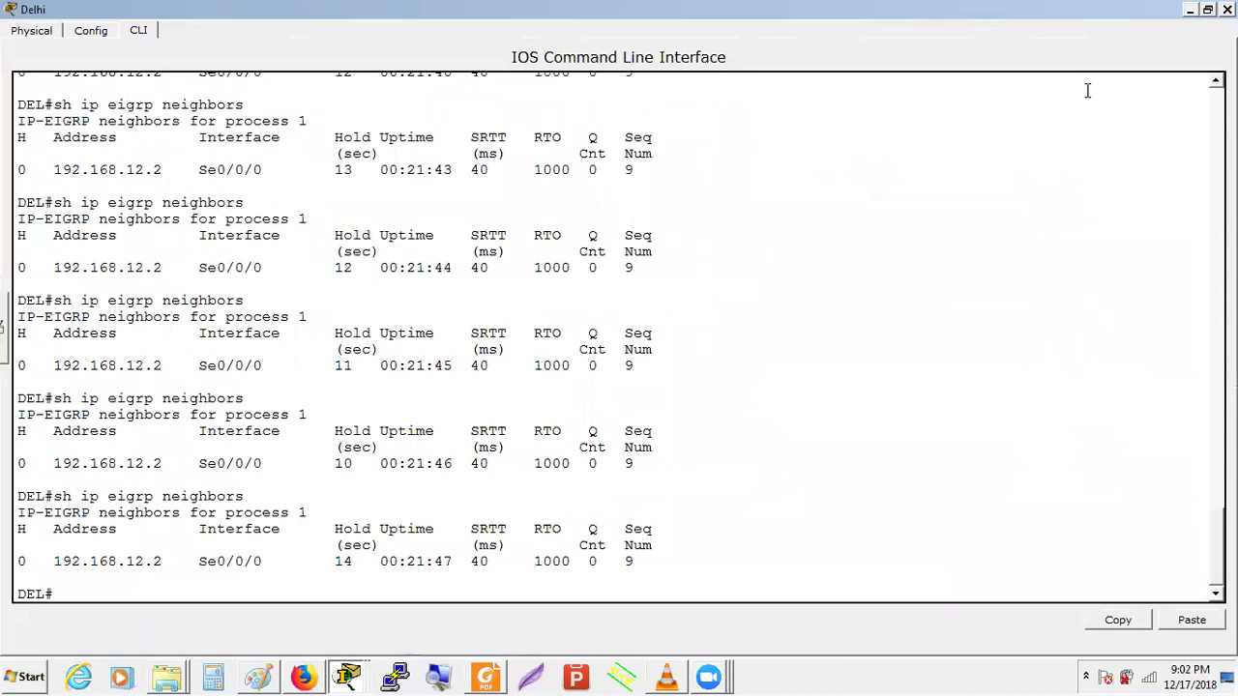
pyautogui.press('Up')
pyautogui.press('Return')
pyautogui.press('Up')
pyautogui.press('Return')
pyautogui.press('Up')
pyautogui.press('Return')
pyautogui.press('Up')
pyautogui.press('Return')
pyautogui.tripleClick(341, 561)
pyautogui.press('Up')
pyautogui.press('Return')
pyautogui.press('Up')
pyautogui.press('Return')
pyautogui.press('Up')
pyautogui.press('Return')
pyautogui.press('Up')
pyautogui.press('Return')
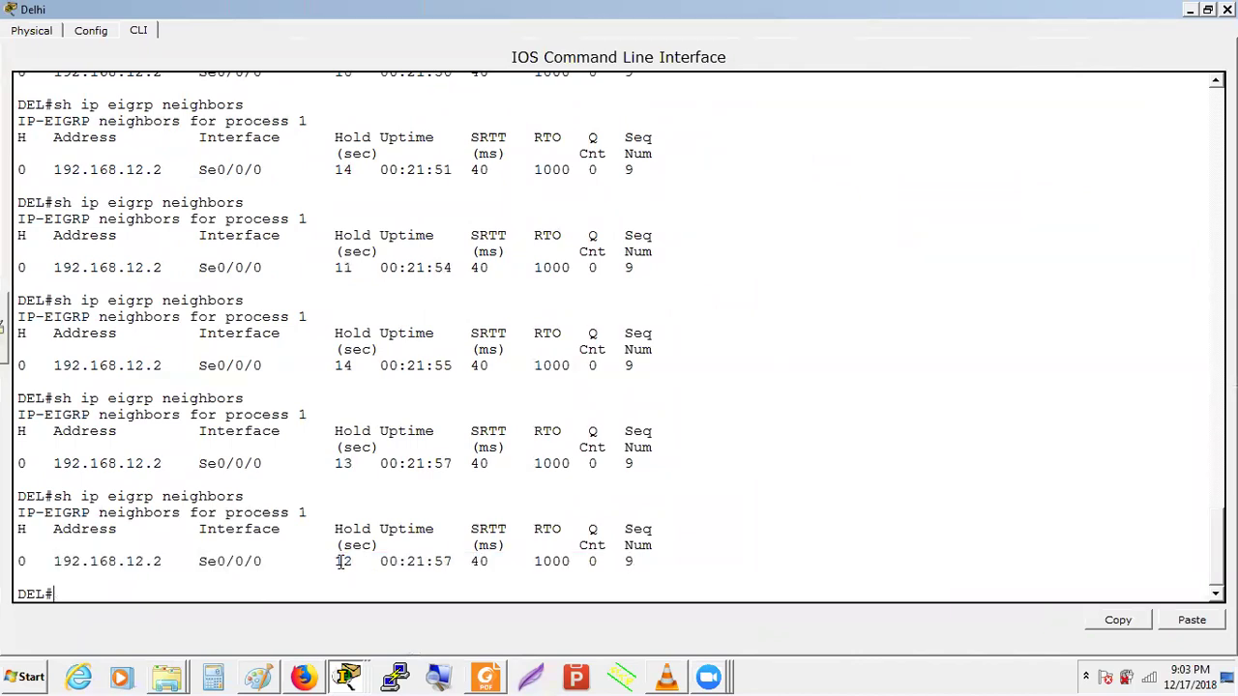
pyautogui.press('Up')
pyautogui.press('Return')
pyautogui.press('Up')
pyautogui.press('Return')
pyautogui.press('Up')
pyautogui.press('Return')
pyautogui.press('Up')
pyautogui.press('Return')
pyautogui.press('Up')
pyautogui.press('Return')
pyautogui.press('Up')
pyautogui.press('Return')
pyautogui.press('Up')
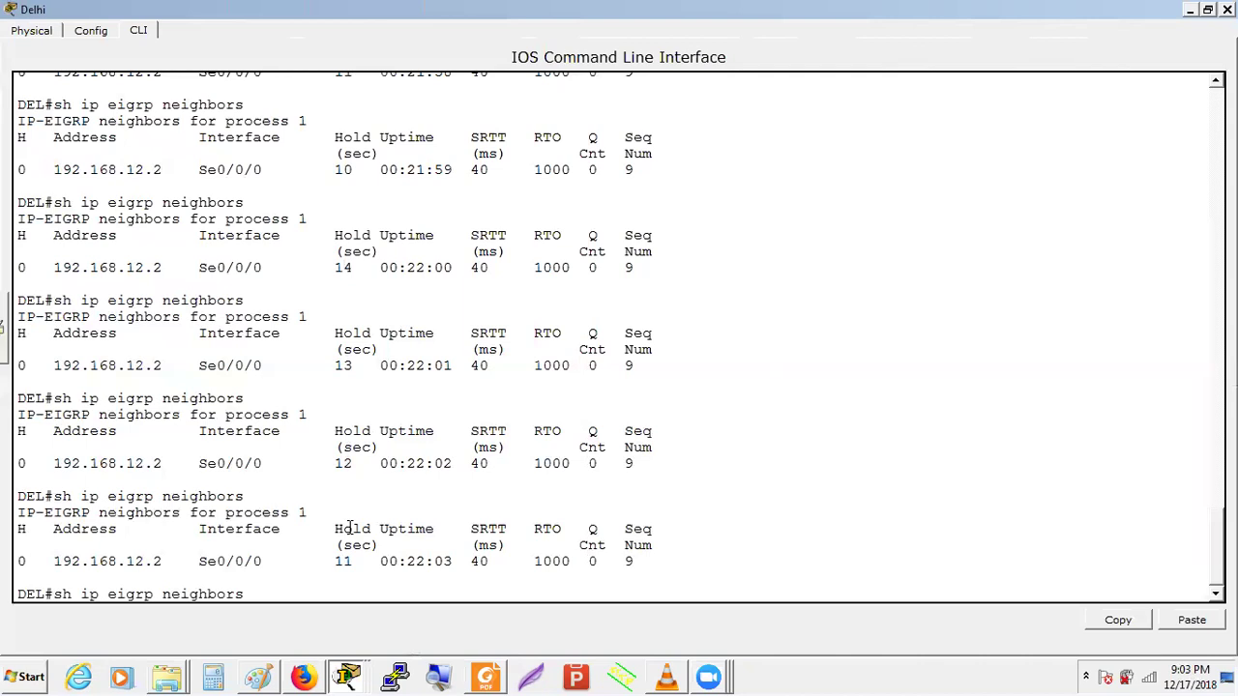
# Step: Read the Timers diagram in the Copy of EIGRP document in Firefox, and rerun sh ip eigrp neighbors twice on Delhi
pyautogui.hotkey('alt', 'Tab')
pyautogui.hotkey('alt', 'Tab')
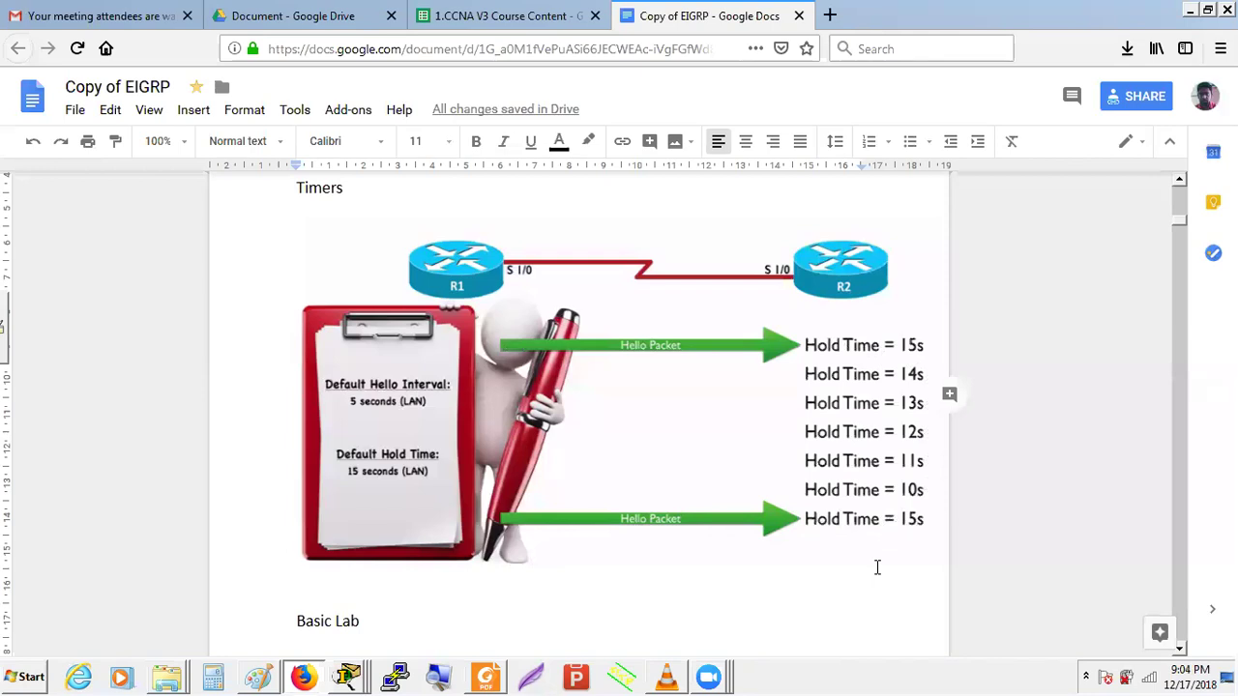
pyautogui.hotkey('alt', 'Tab')
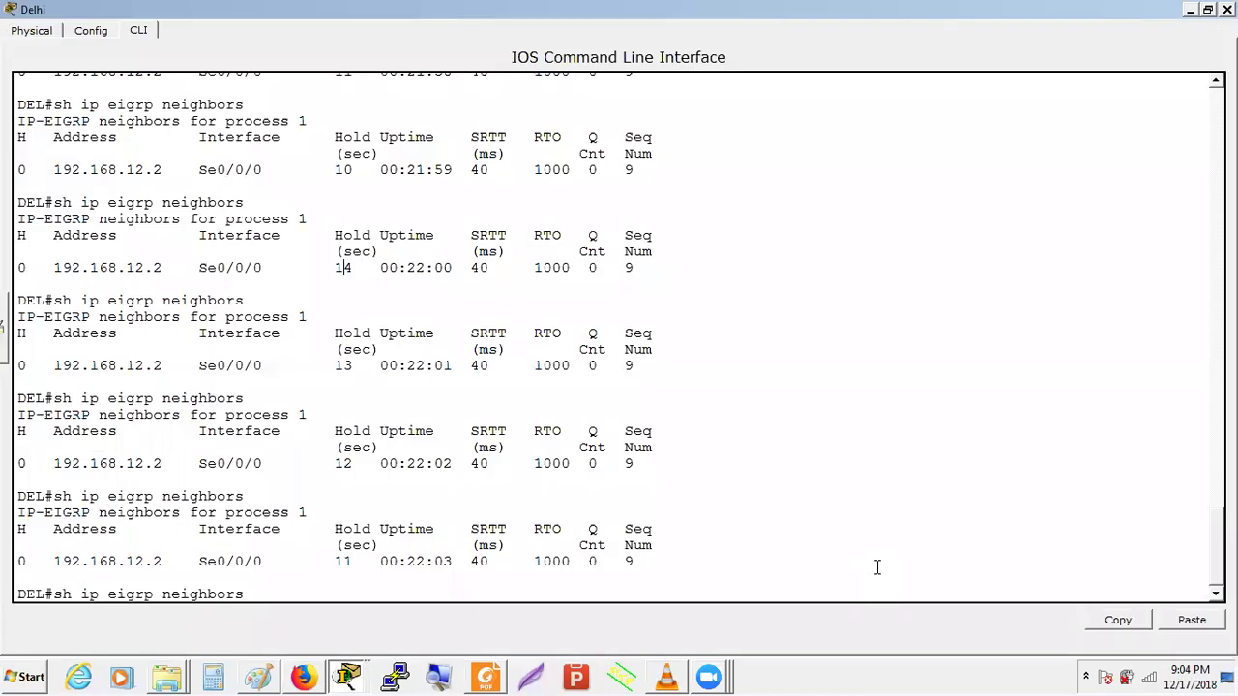
pyautogui.press('Return')
pyautogui.press('Up')
pyautogui.press('Return')
# Step: Switch to the Copy of EIGRP document and examine the timers in its show ip eigrp interfaces detail and show ip eigrp neighbors samples
pyautogui.hotkey('alt', 'Tab')
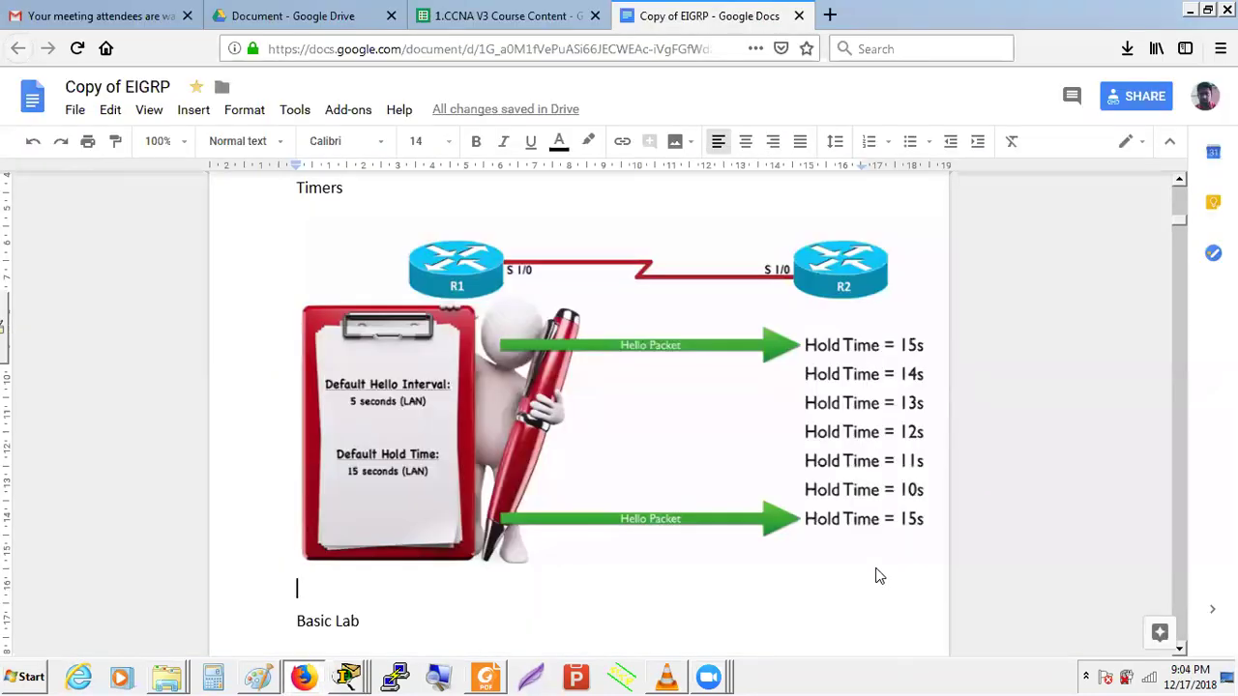
pyautogui.hotkey('ctrl', 'v')
pyautogui.hotkey('ctrl', 'z')
pyautogui.hotkey('ctrl', 'z')
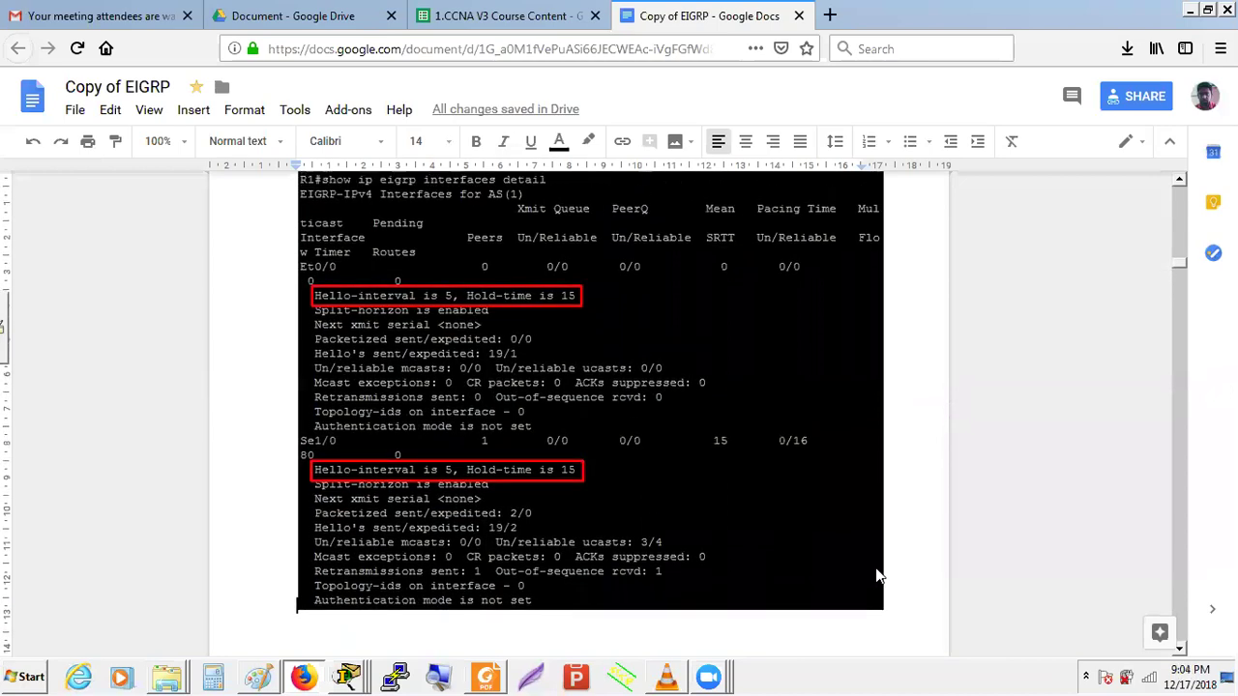
pyautogui.hotkey('ctrl', 'y')
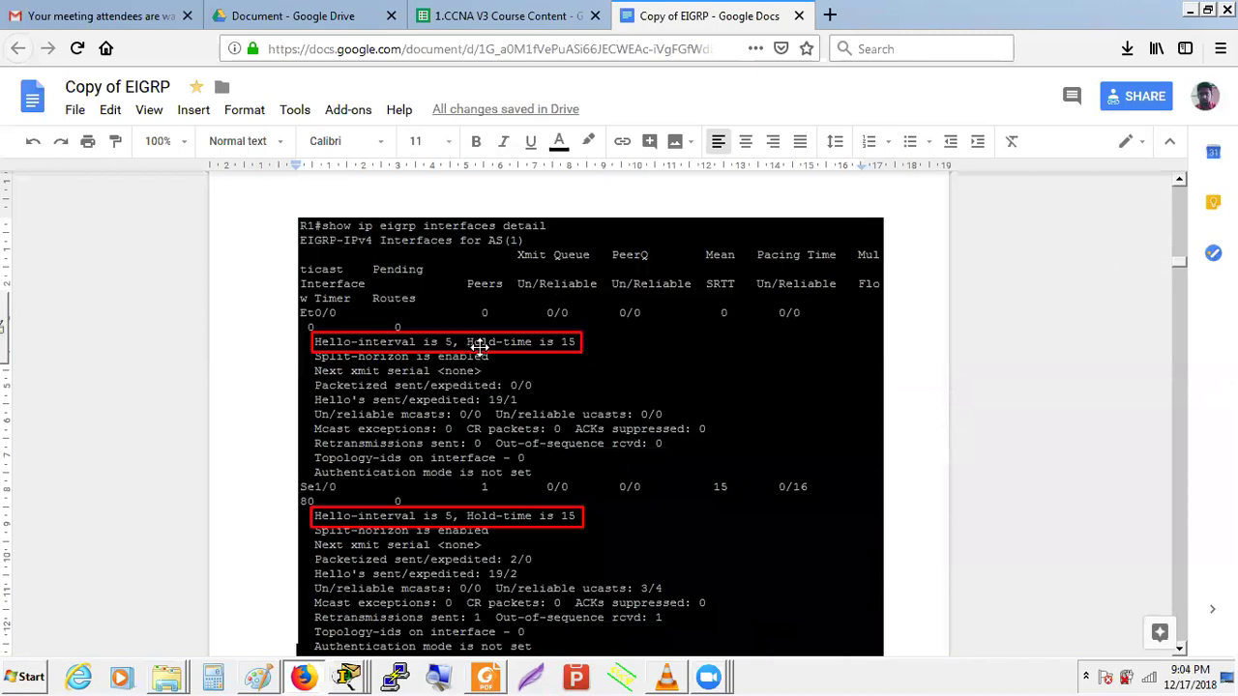
pyautogui.scroll(-10, 510, 348)
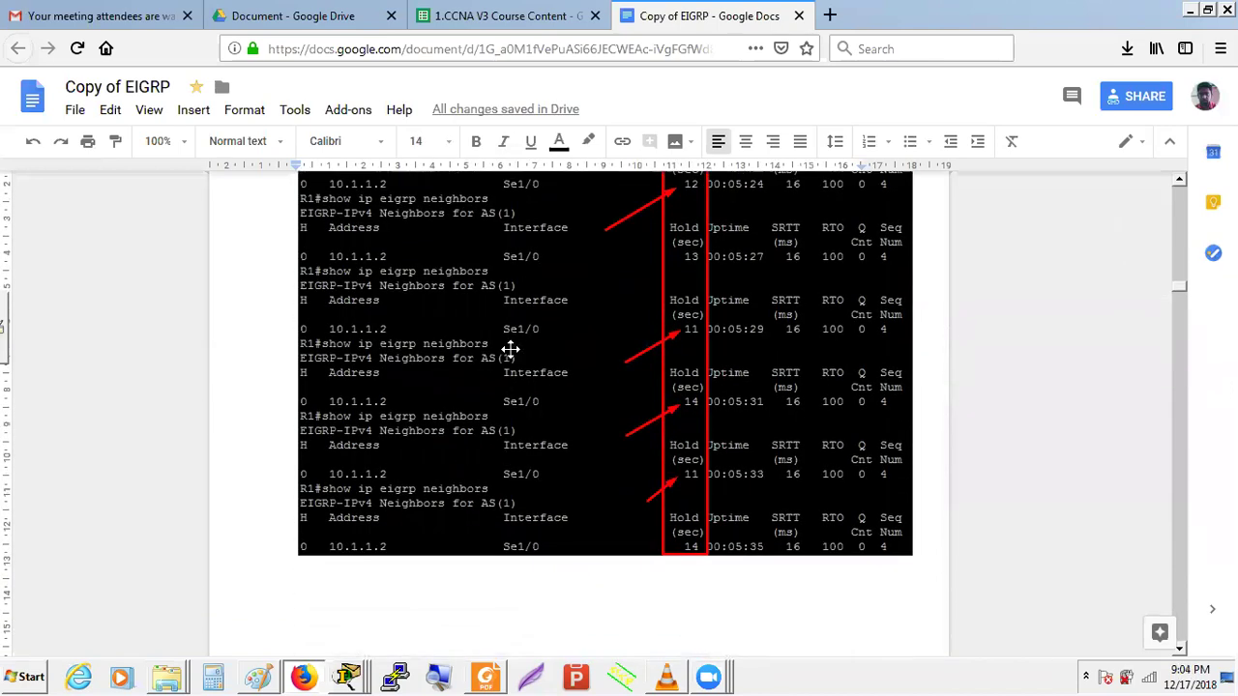
# Step: Delete the R2 show ip eigrp neighbors screenshot above the Path Selection heading in the Copy of EIGRP document
pyautogui.scroll(-8, 510, 349)
pyautogui.scroll(-8, 510, 348)
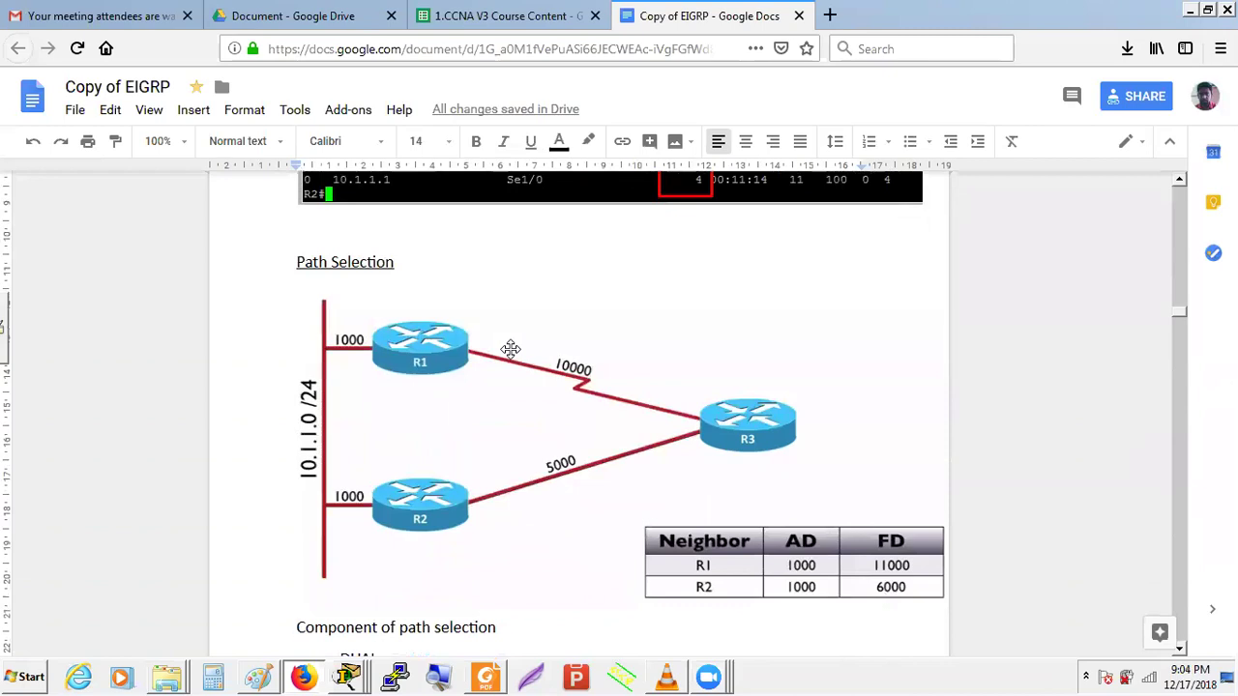
pyautogui.press('Up')
pyautogui.press('Up')
pyautogui.press('Up')
pyautogui.scroll(3, 511, 349)
pyautogui.click(519, 450)
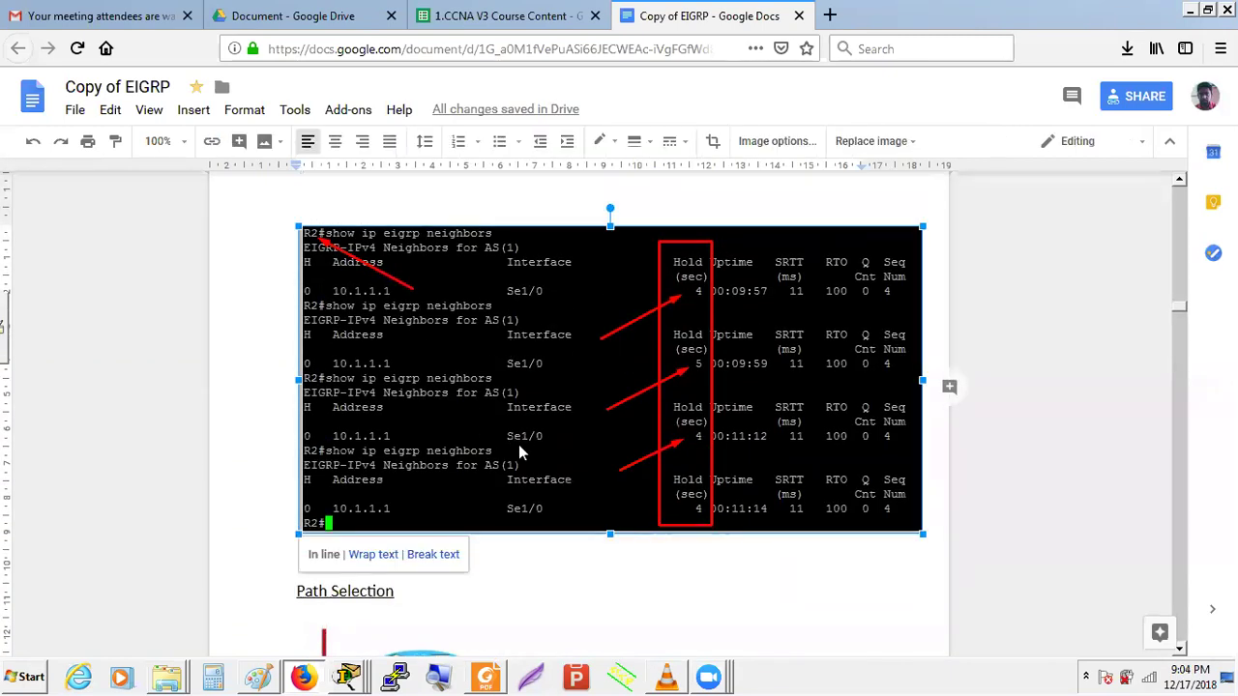
pyautogui.press('Delete')
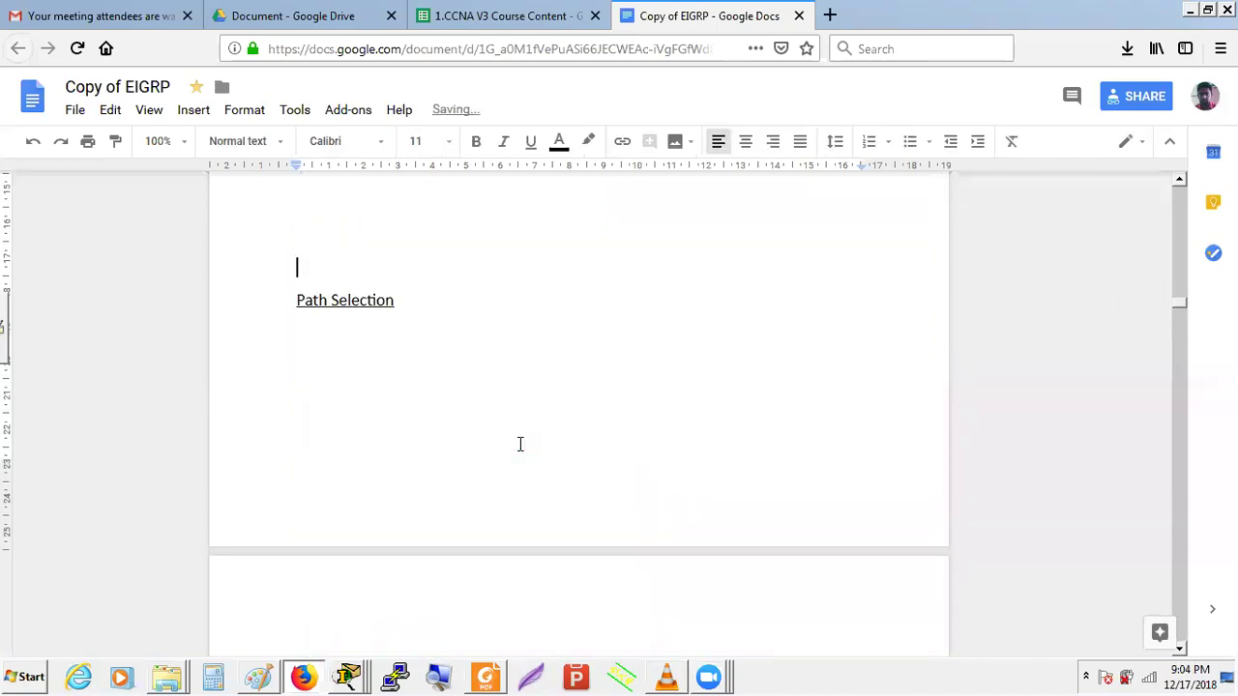
# Step: Examine the Path Selection diagram, its AD and FD table, and the listed components of path selection
pyautogui.press('Down')
pyautogui.press('Down')
pyautogui.press('Down')
pyautogui.press('Down')
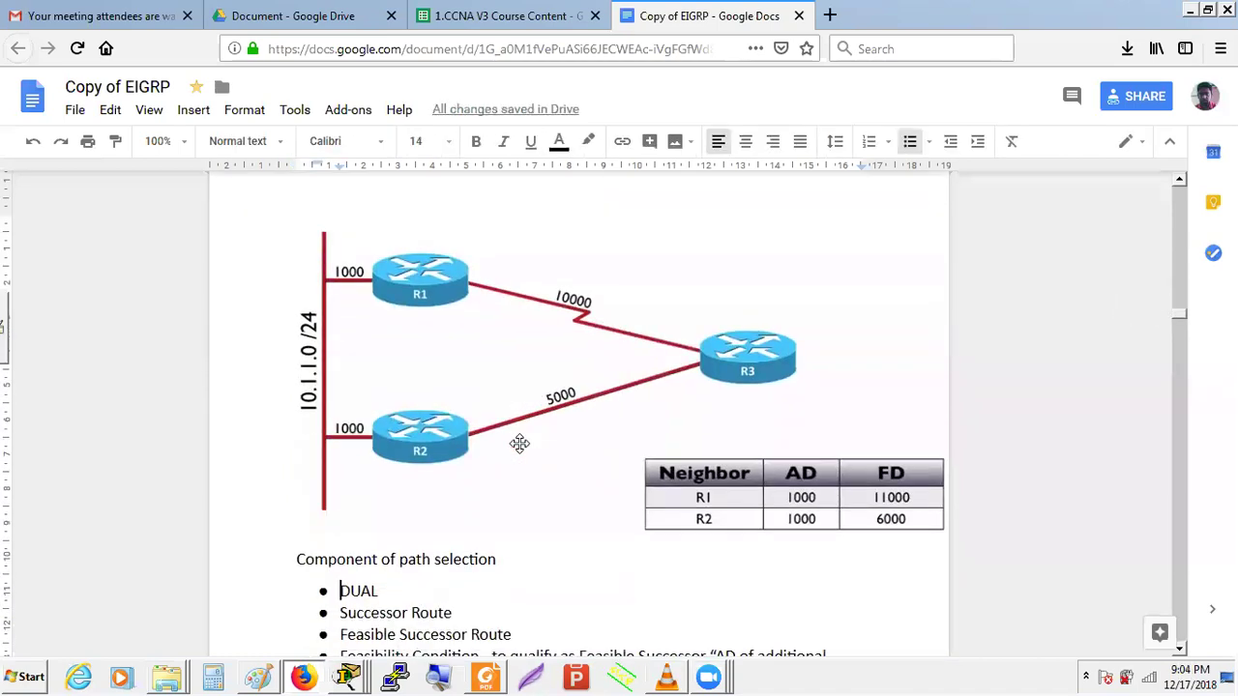
pyautogui.press('Down')
pyautogui.press('Down')
pyautogui.press('Up')
pyautogui.press('Up')
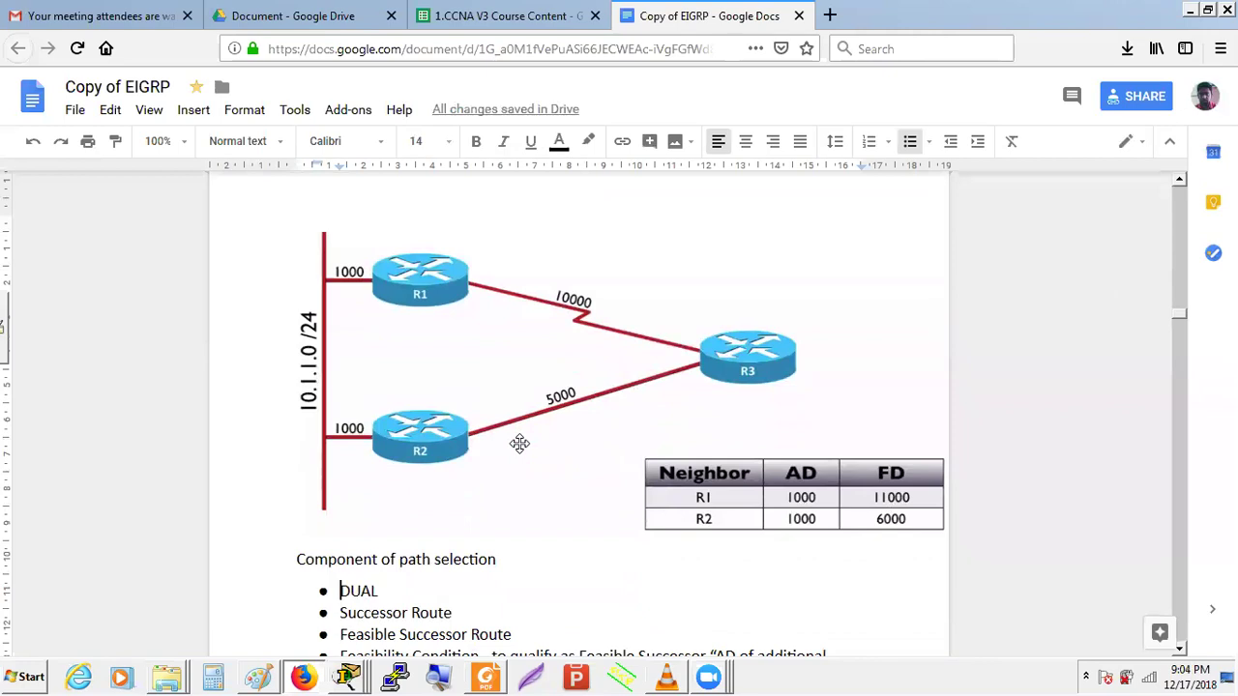
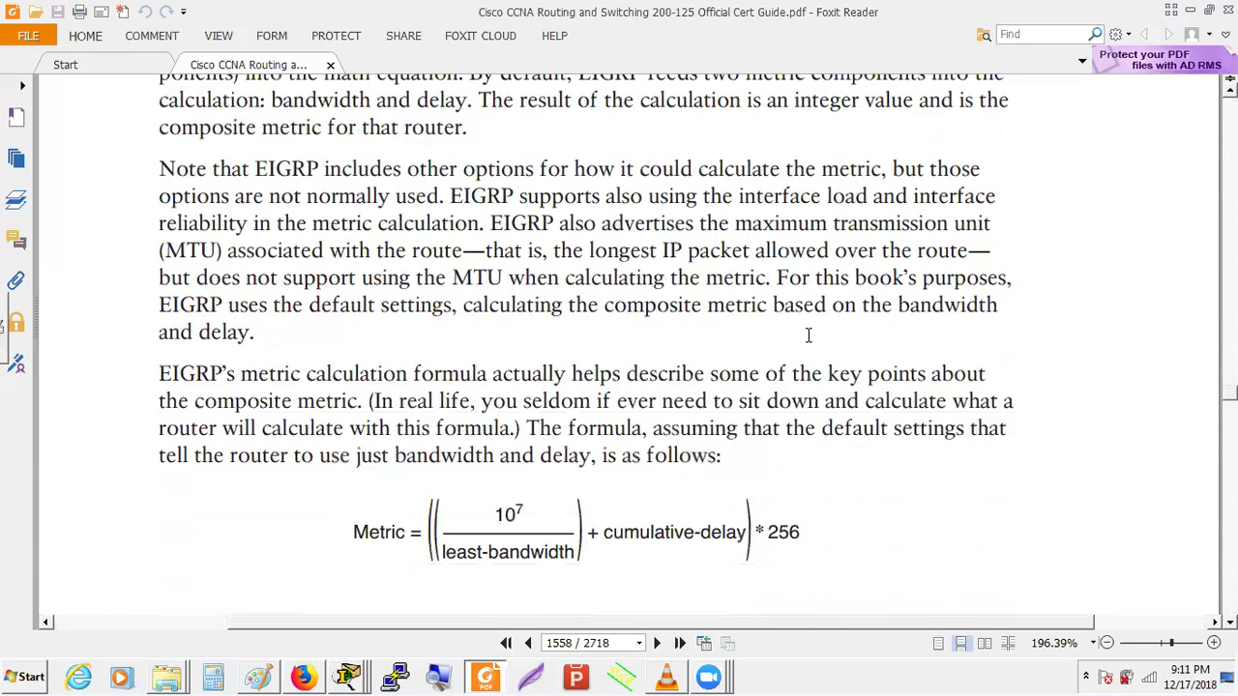
# Step: Review the book's EIGRP Metric Calculation section, switch to the Copy of EIGRP document, and compare its metric formula with the show int e0/0 sample
pyautogui.scroll(5, 809, 334)
pyautogui.hotkey('alt', 'Tab')
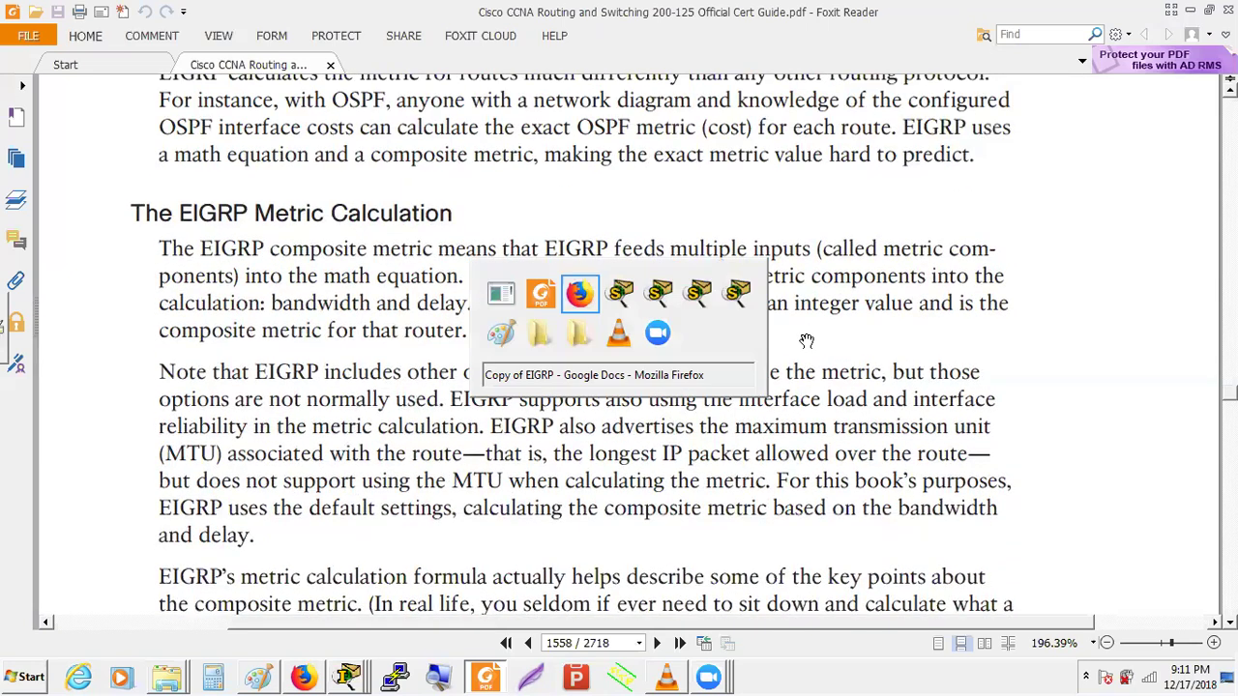
pyautogui.scroll(8, 809, 335)
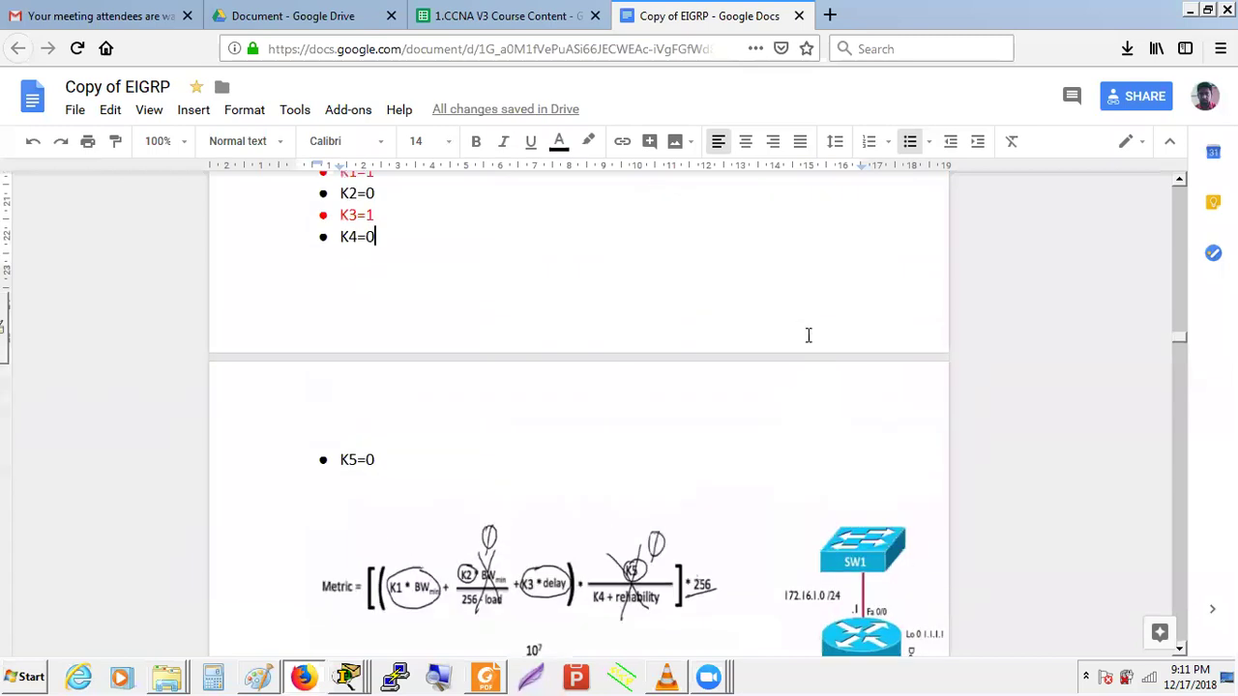
pyautogui.scroll(3, 809, 335)
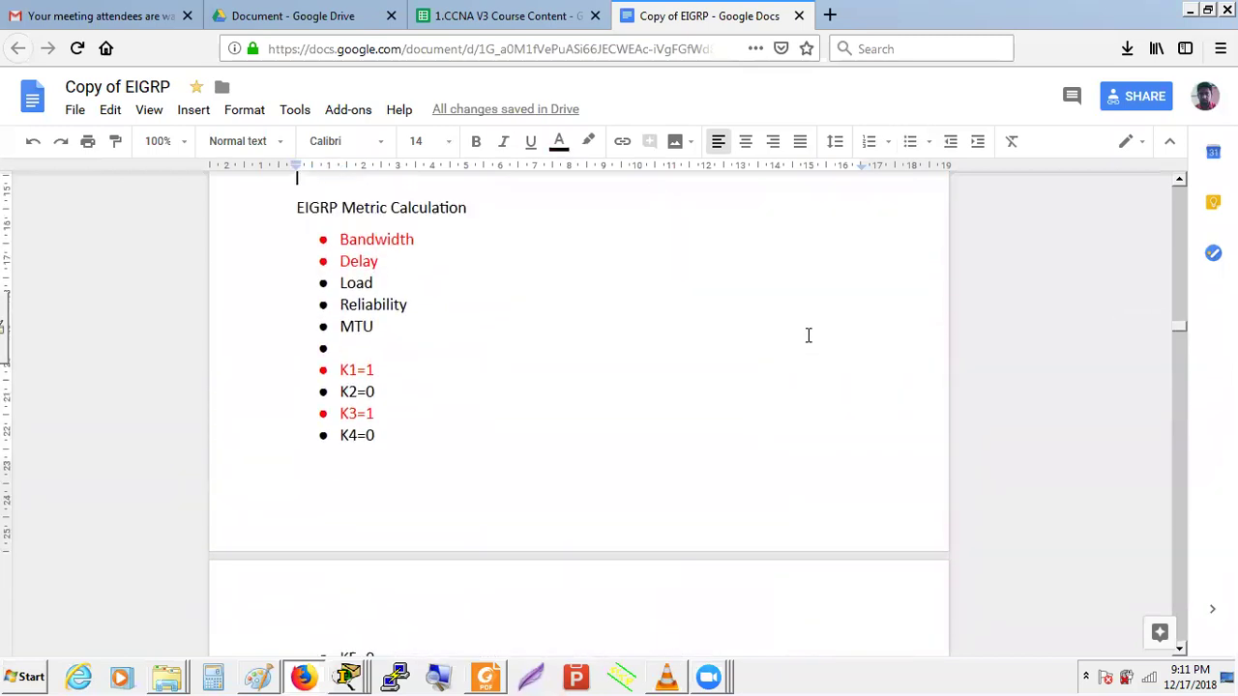
pyautogui.scroll(-15, 808, 334)
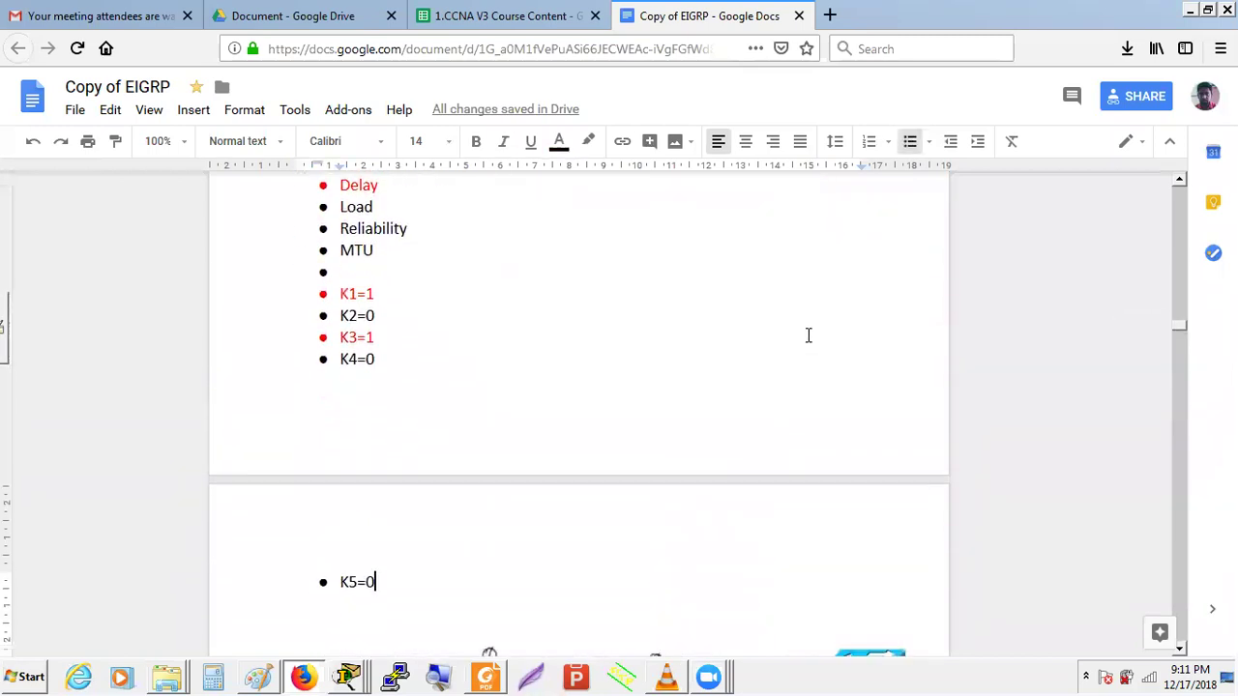
pyautogui.scroll(5, 809, 334)
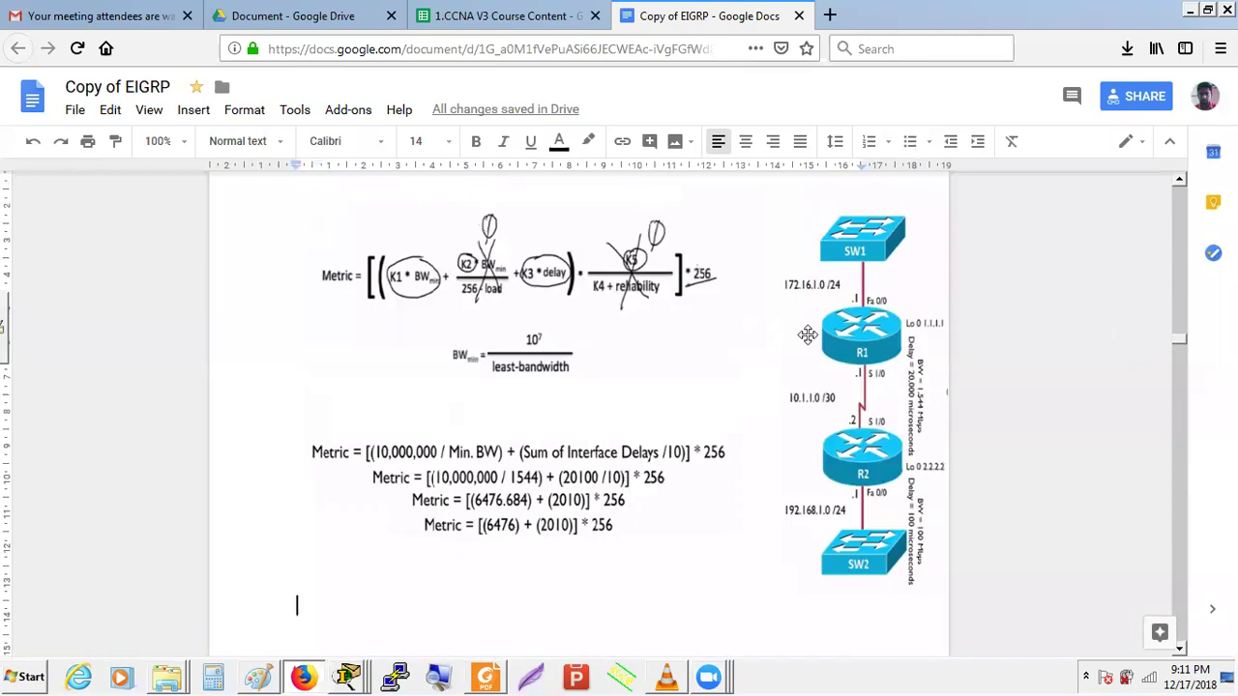
pyautogui.scroll(-8, 809, 335)
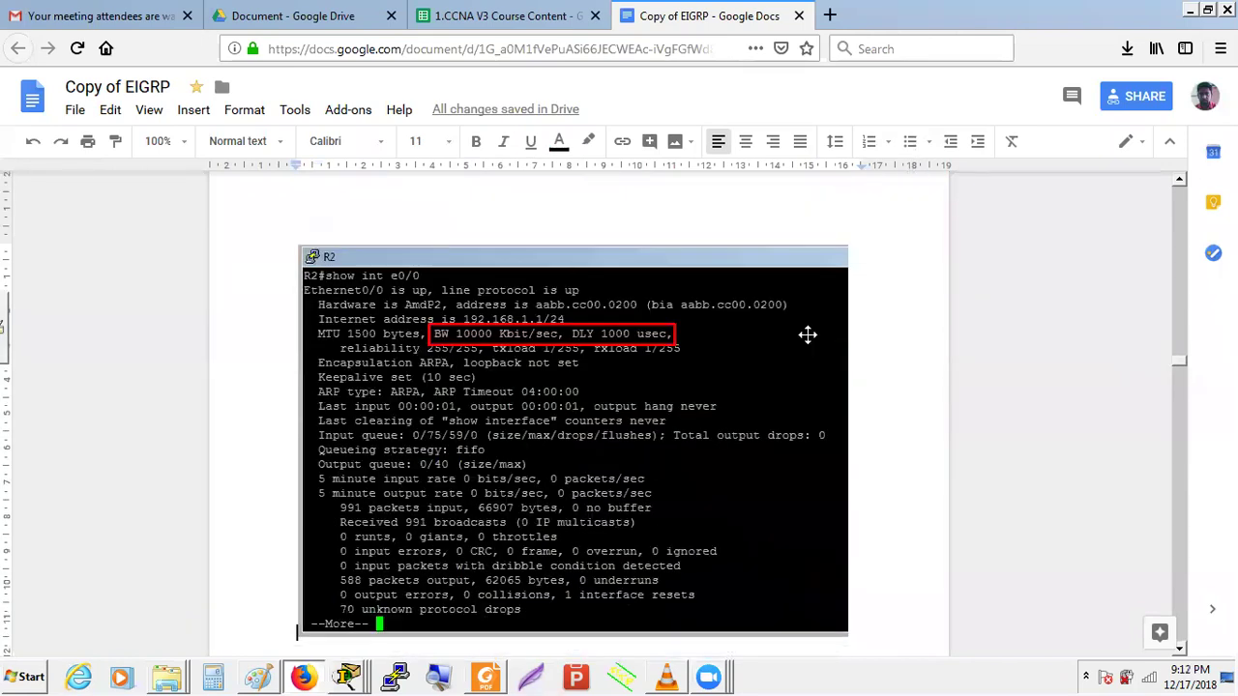
pyautogui.scroll(8, 808, 335)
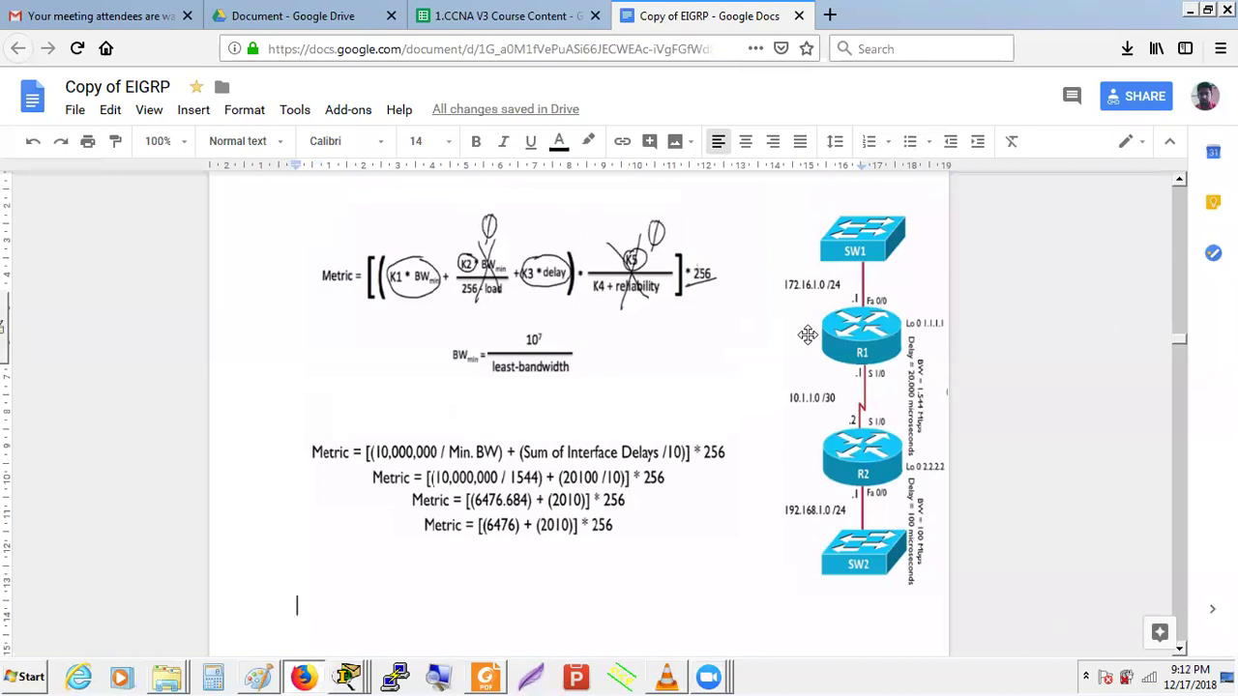
# Step: Go back to the EIGRP Metric Calculation list and read the metric components and K1 to K5 values
pyautogui.scroll(6, 807, 335)
pyautogui.scroll(-5, 807, 335)
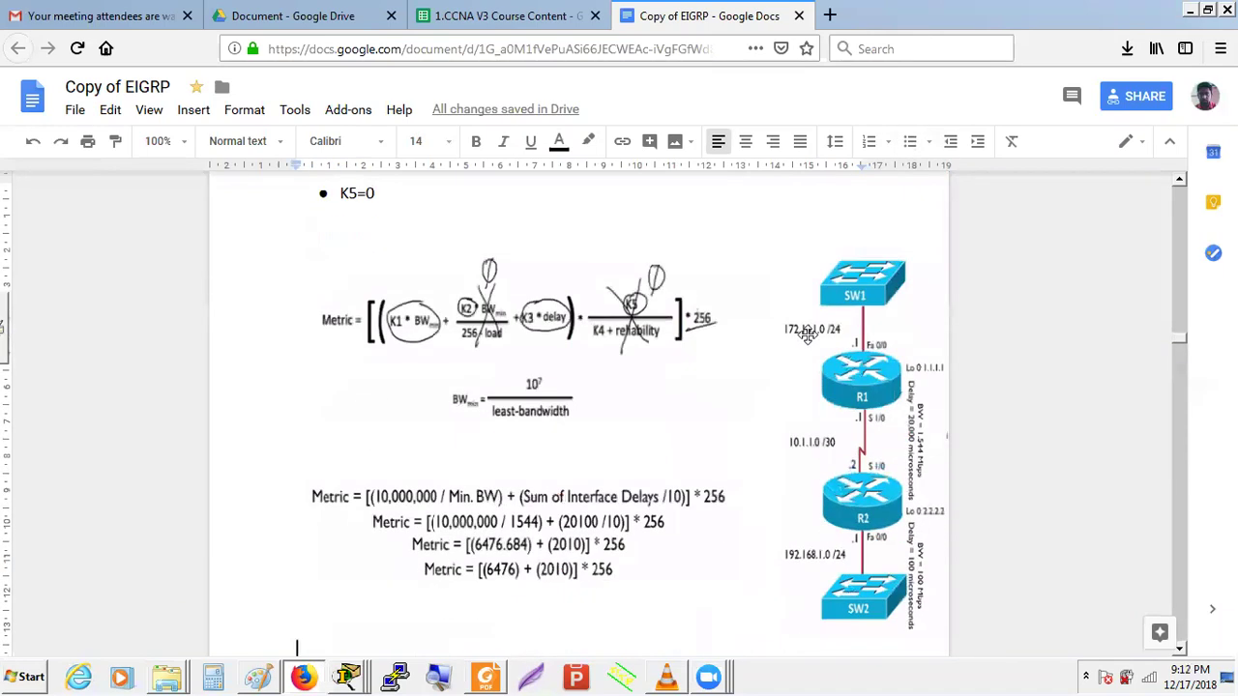
pyautogui.press('Up')
pyautogui.press('Up')
pyautogui.press('Up')
pyautogui.press('Up')
pyautogui.press('Up')
pyautogui.press('Up')
pyautogui.press('Up')
pyautogui.press('Up')
pyautogui.press('Up')
pyautogui.press('Up')
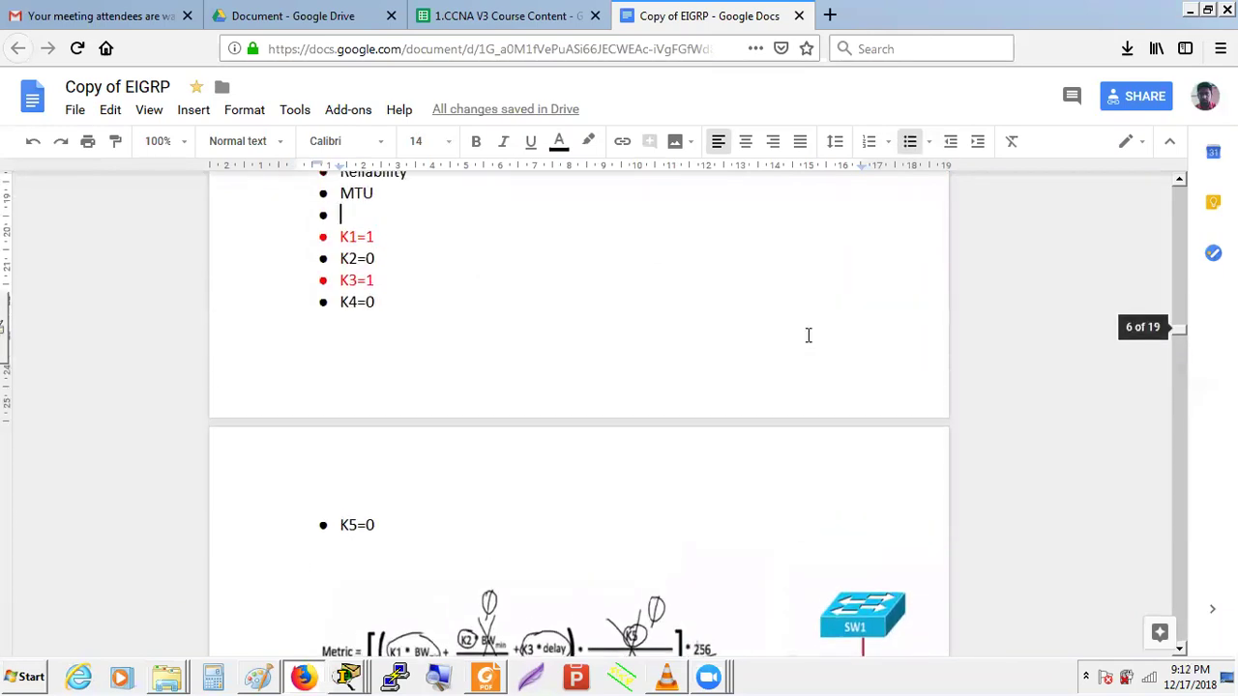
pyautogui.press('Up')
pyautogui.press('Up')
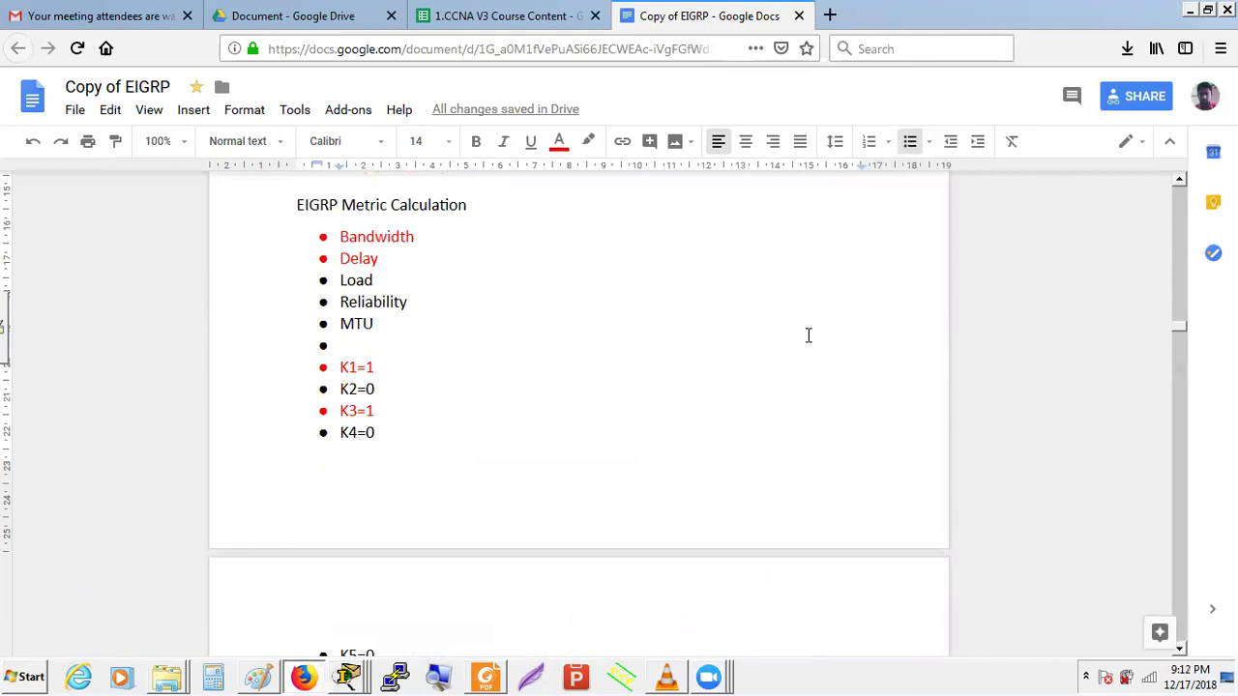
# Step: Study the bandwidth and delay in the R2 show int e0/0 sample, and return to the worked metric calculation
pyautogui.press('Down')
pyautogui.press('Down')
pyautogui.press('Down')
pyautogui.press('Down')
pyautogui.press('Up')
pyautogui.press('Down')
pyautogui.press('Down')
pyautogui.press('Down')
pyautogui.press('Down')
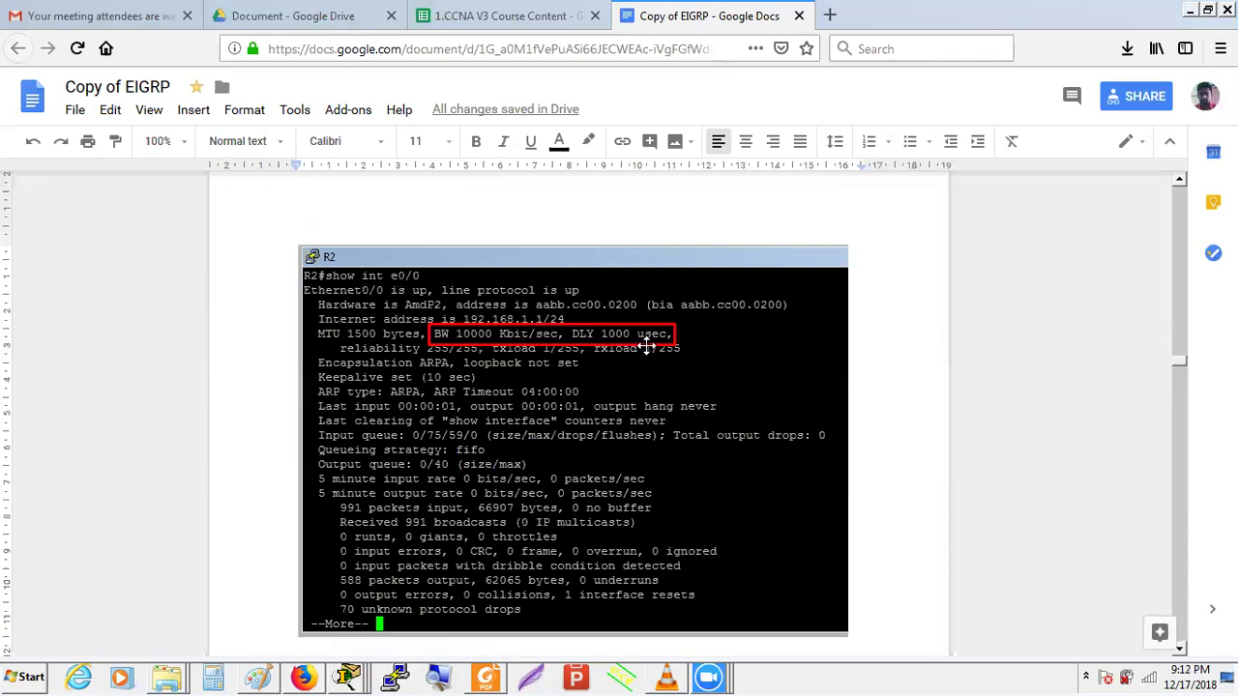
pyautogui.click(1028, 340)
pyautogui.press('pageup')
pyautogui.press('pageup')
pyautogui.press('pageup')
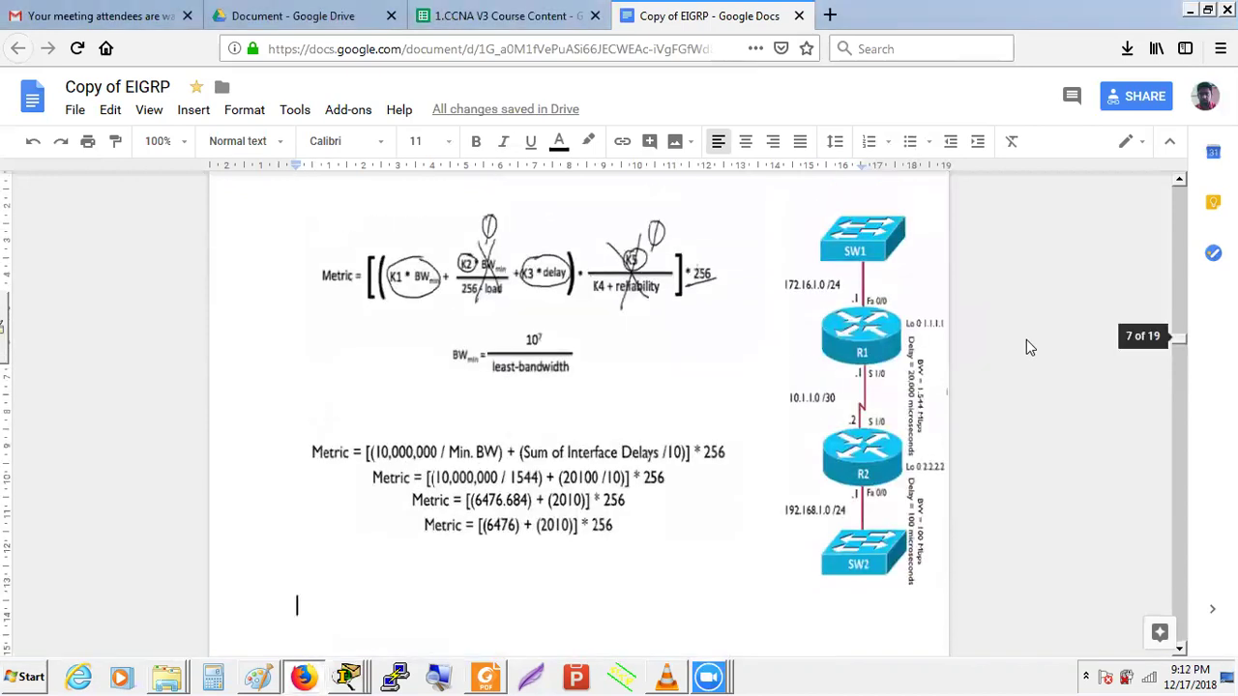
# Step: Return through the metric components list to the Path Selection diagram and examine its link costs and AD/FD table
pyautogui.press('Up')
pyautogui.press('Up')
pyautogui.press('Up')
pyautogui.press('Up')
pyautogui.press('Up')
pyautogui.press('Up')
pyautogui.press('Up')
pyautogui.press('Up')
pyautogui.press('Up')
pyautogui.press('Up')
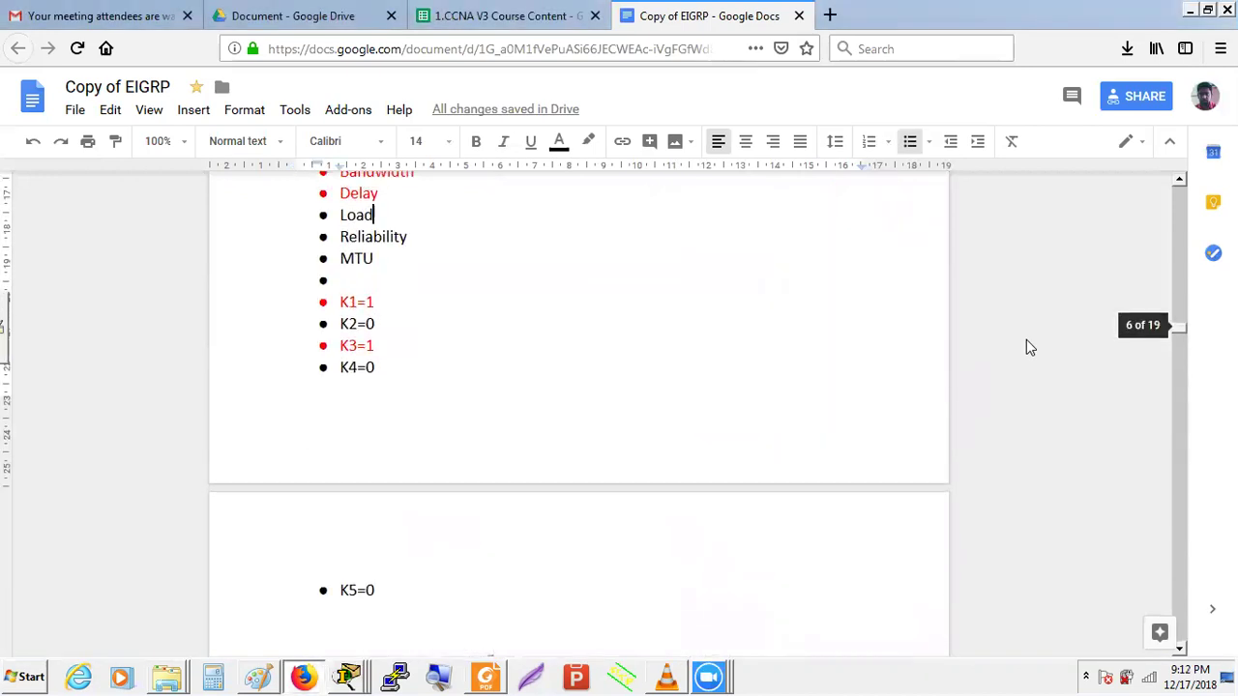
pyautogui.press('Up')
pyautogui.press('Up')
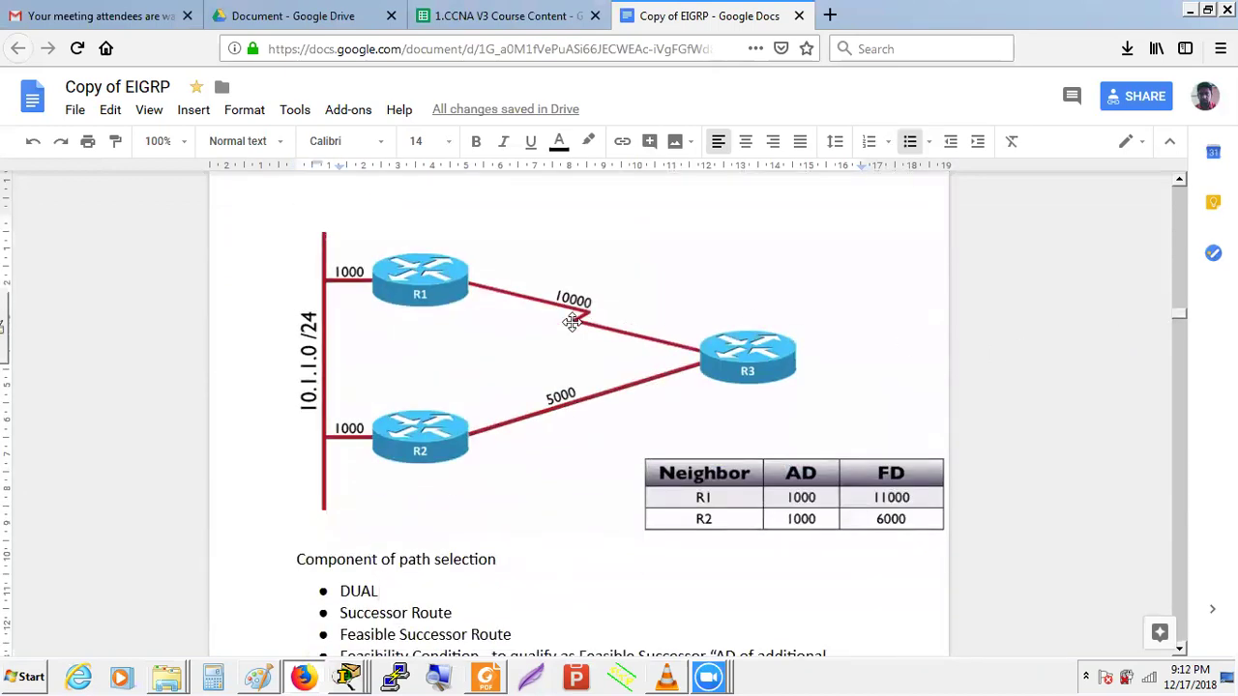
# Step: Switch to the 3rtr.pkt topology in Packet Tracer and open Mumbai's CLI in a maximized window
pyautogui.middleClick(641, 391)
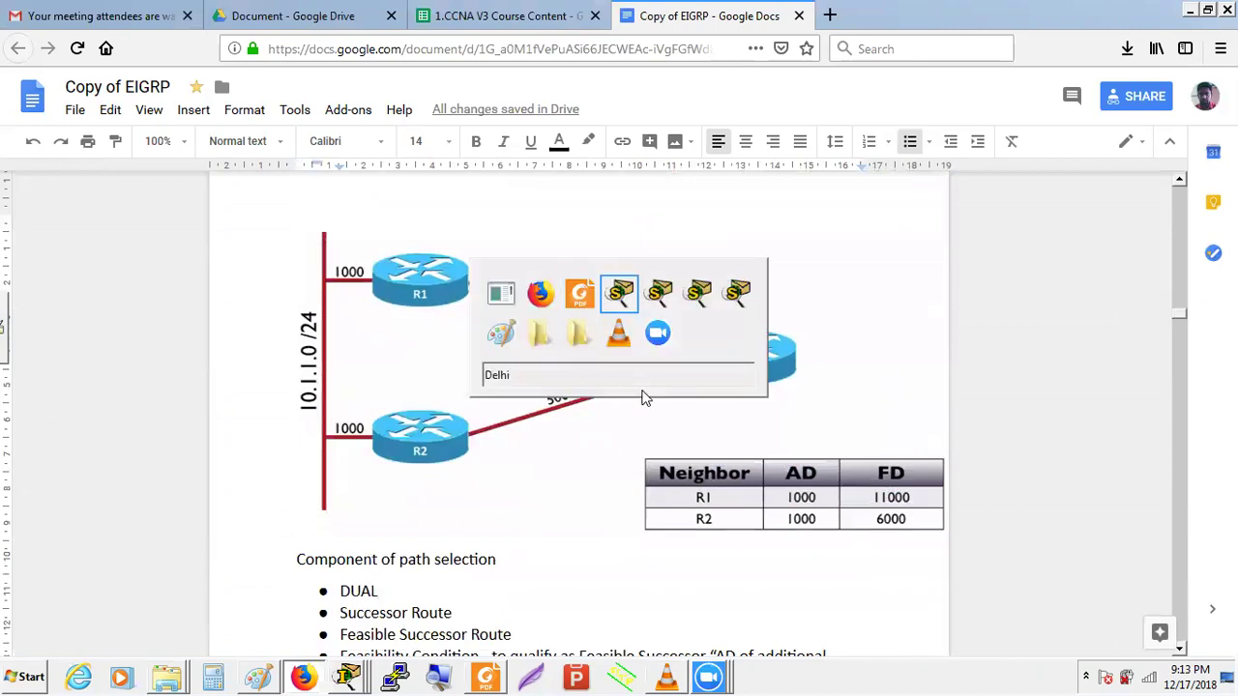
pyautogui.press('Return')
pyautogui.hotkey('alt', 'Tab')
pyautogui.hotkey('alt', 'Tab')
pyautogui.hotkey('alt', 'Tab')
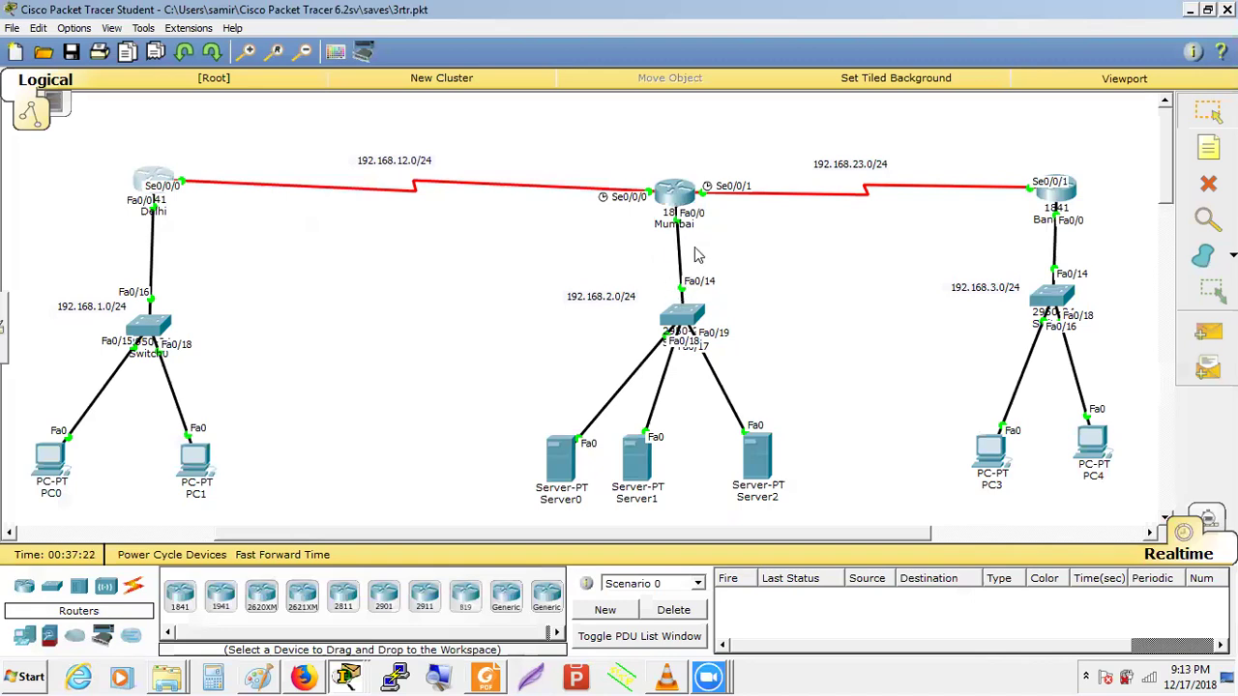
pyautogui.click(674, 192)
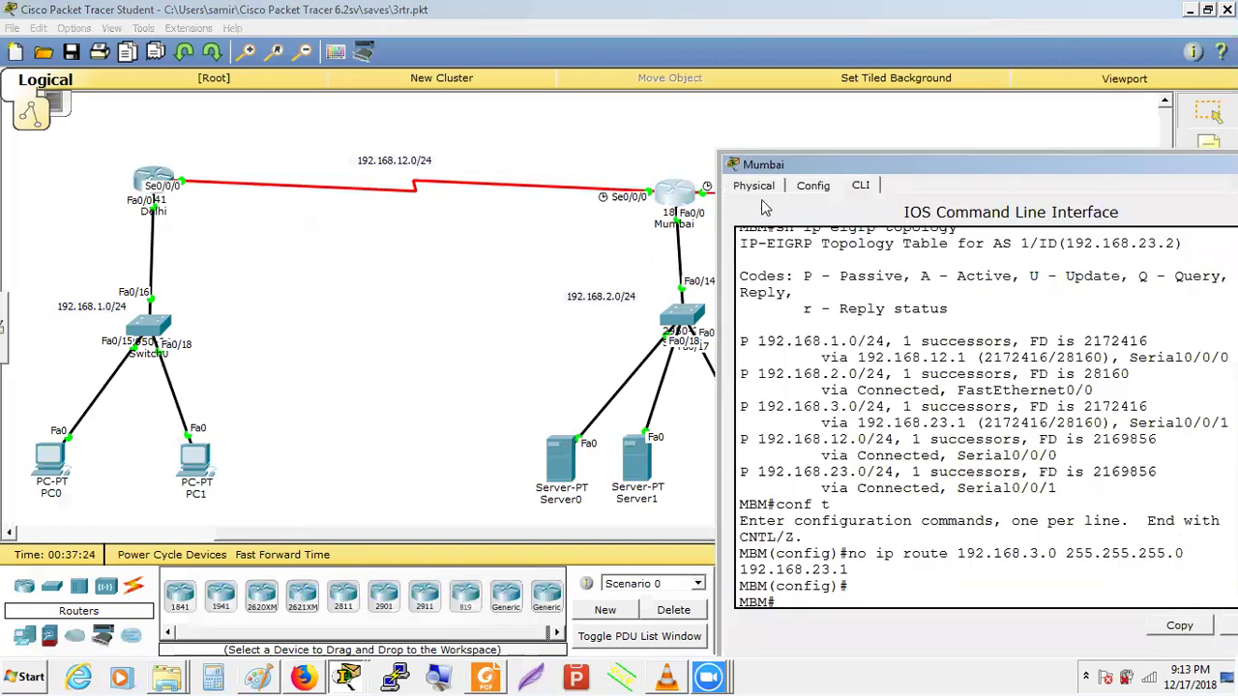
pyautogui.doubleClick(827, 166)
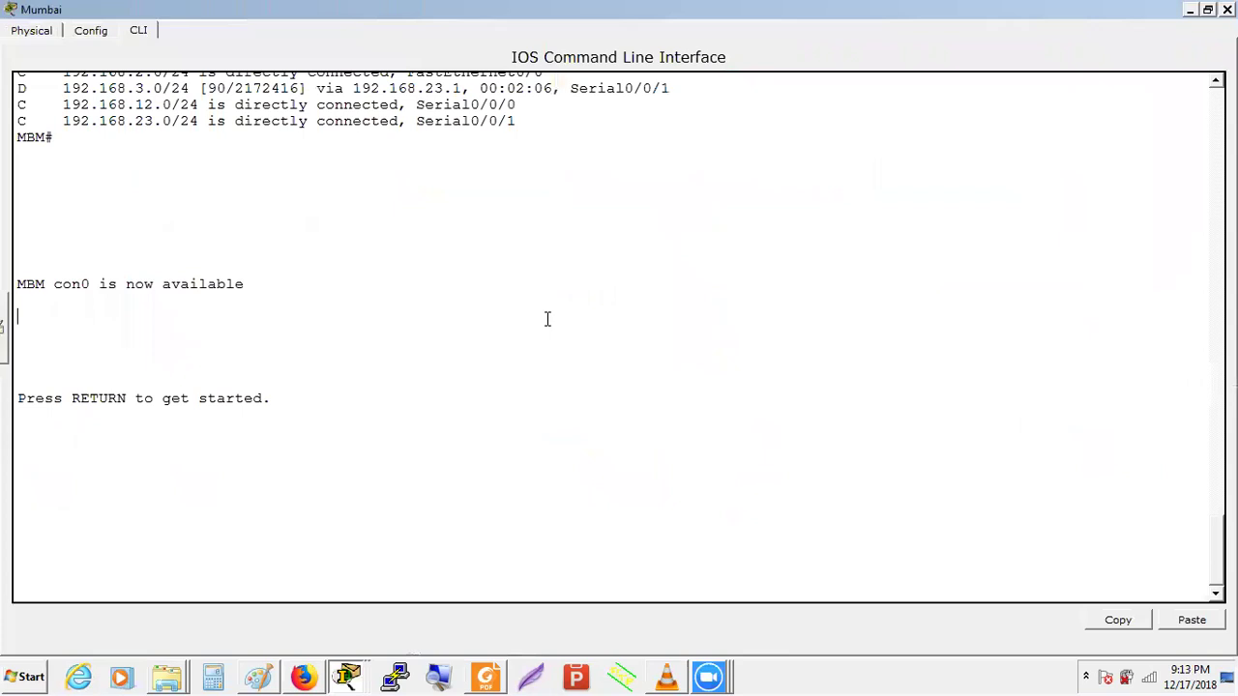
# Step: Enter privileged mode on Mumbai with en and run sh ip eigrp topology to view the topology table
pyautogui.press('Return')
pyautogui.press('Return')
pyautogui.press('Return')
pyautogui.write('en')
pyautogui.press('Return')
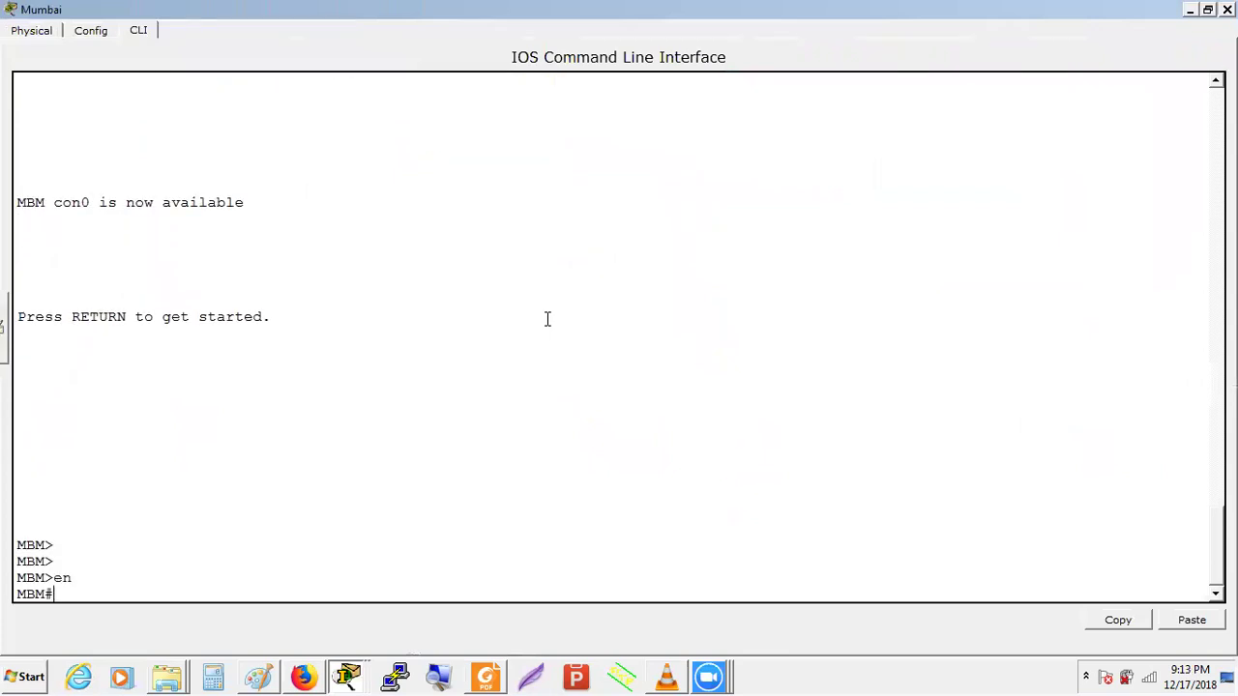
pyautogui.write('sh ip ei')
pyautogui.press('Tab')
pyautogui.write('t')
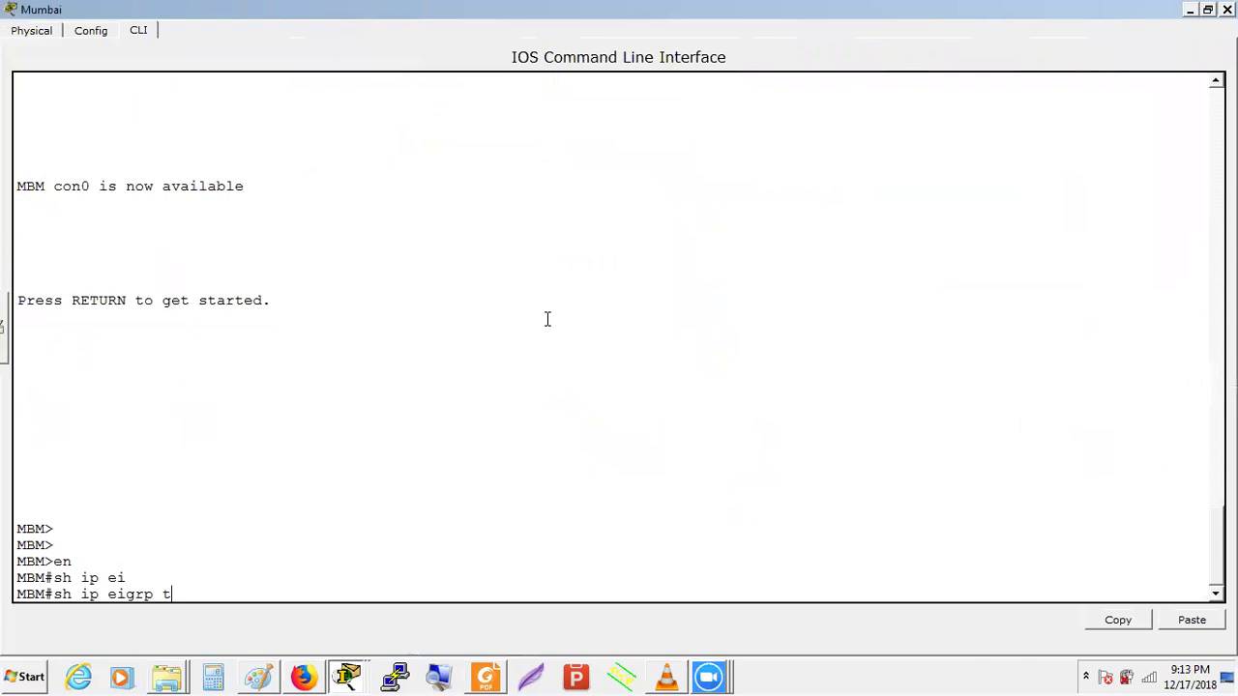
pyautogui.write('op')
pyautogui.press('Tab')
pyautogui.press('Return')
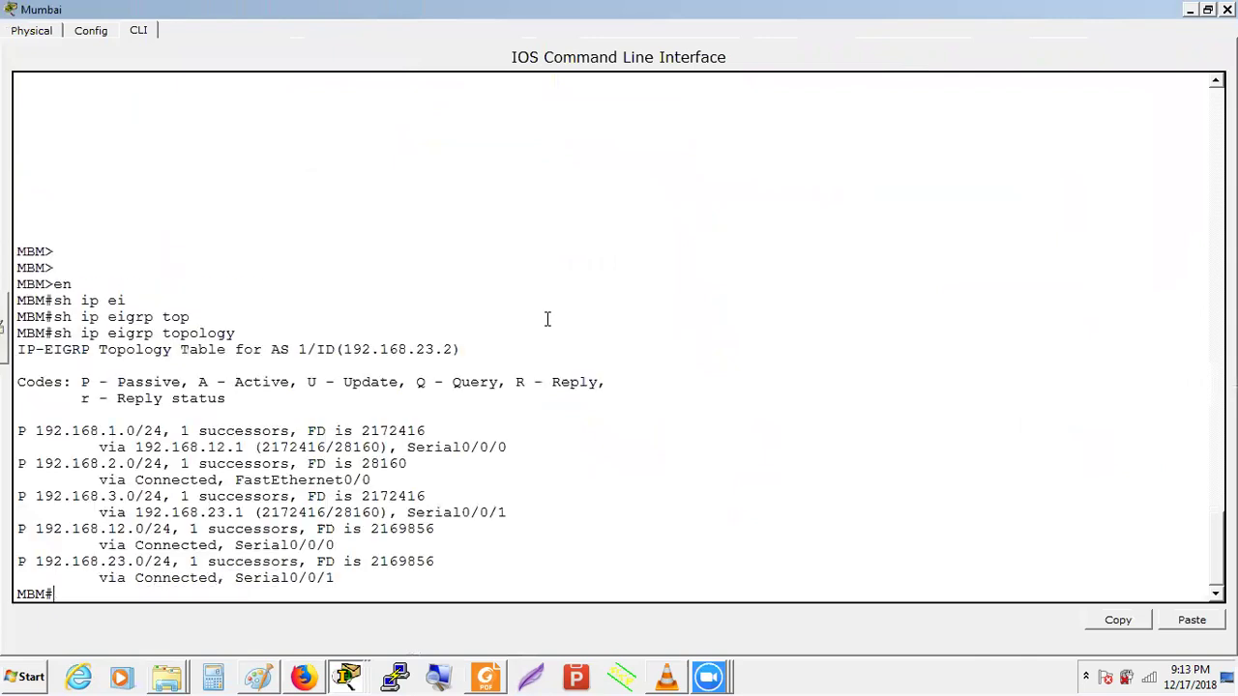
# Step: Restore Mumbai's CLI window to its smaller size and place it over Delhi's side, leaving Mumbai and Banglore visible
pyautogui.click(1208, 10)
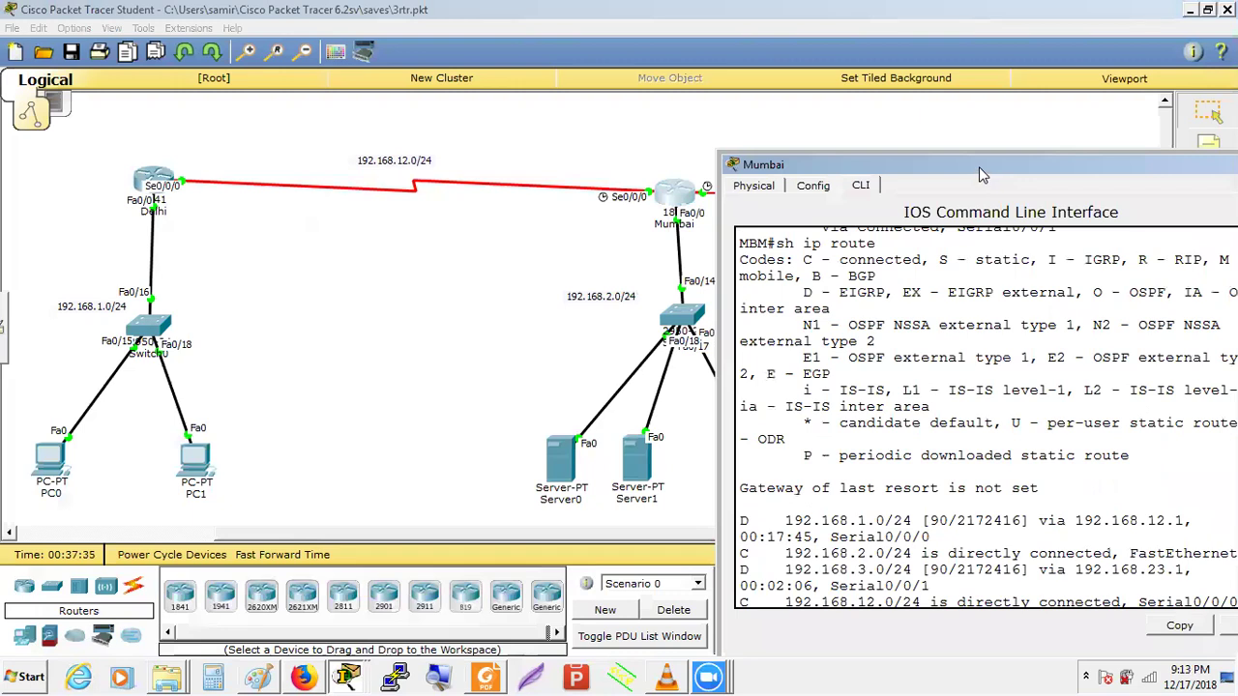
pyautogui.moveTo(978, 166); pyautogui.dragTo(988, 45)
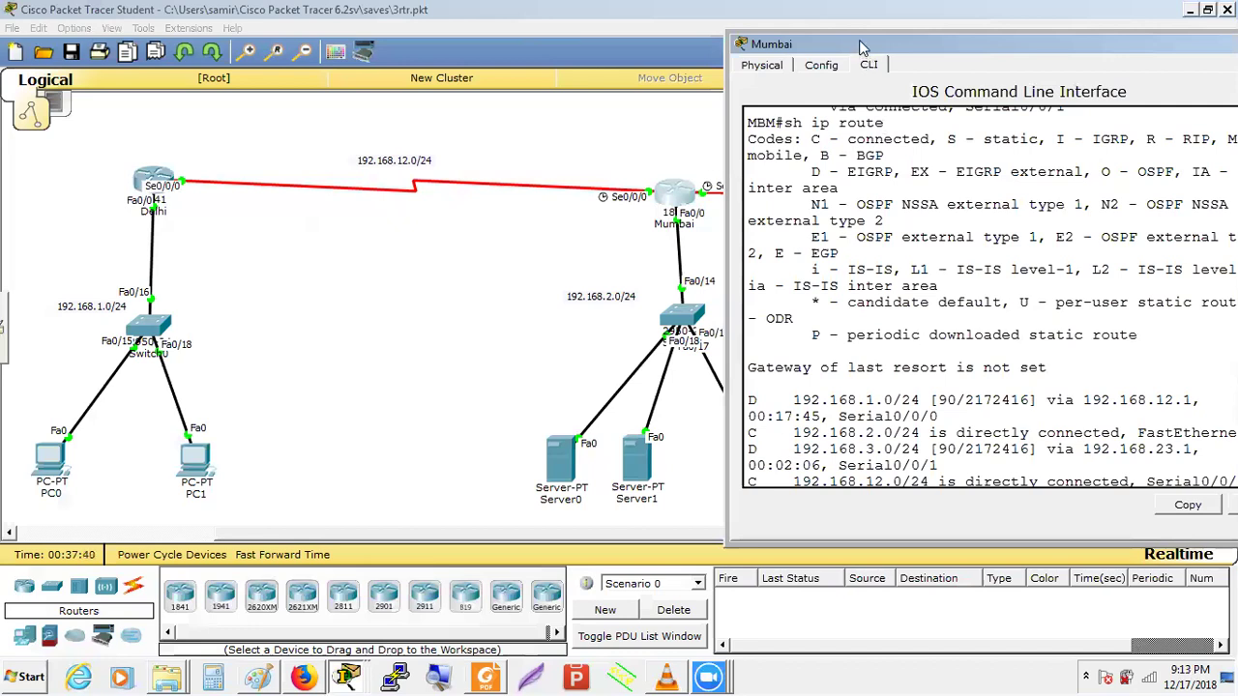
pyautogui.moveTo(861, 48); pyautogui.dragTo(128, 22)
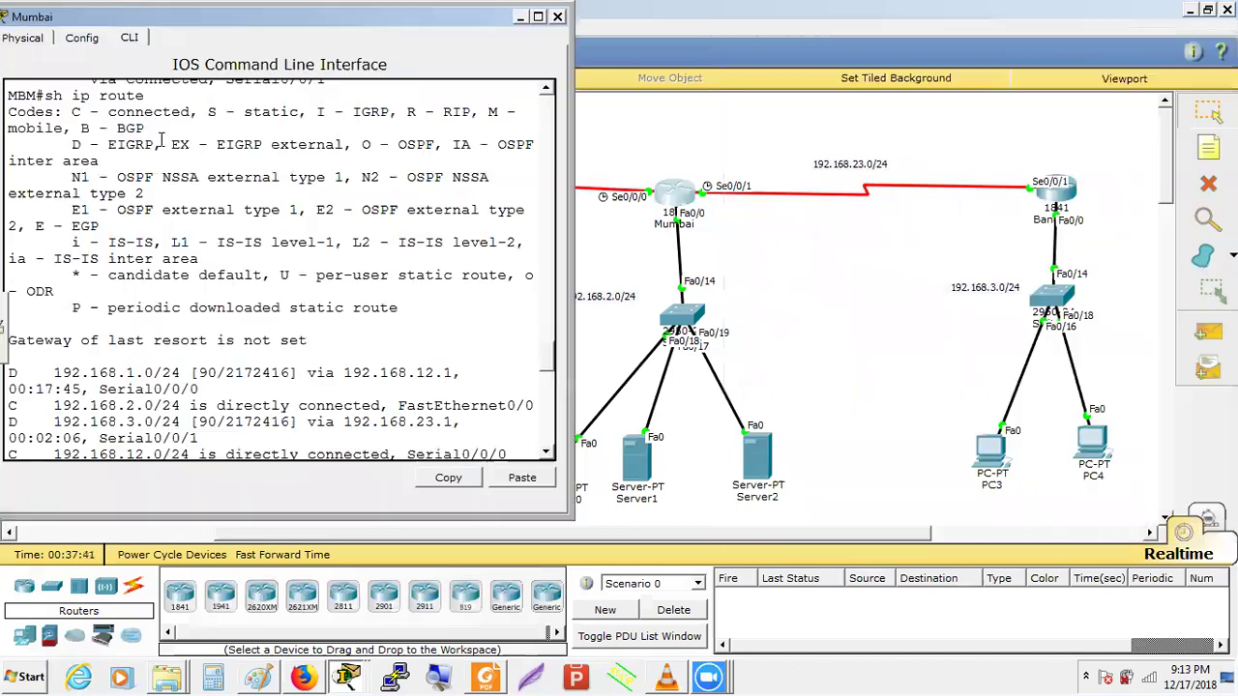
# Step: Rerun sh ip eigrp topology on Mumbai, highlight the 192.168.2.0/24 entry, and return to the network topology
pyautogui.moveTo(549, 366); pyautogui.dragTo(550, 371)
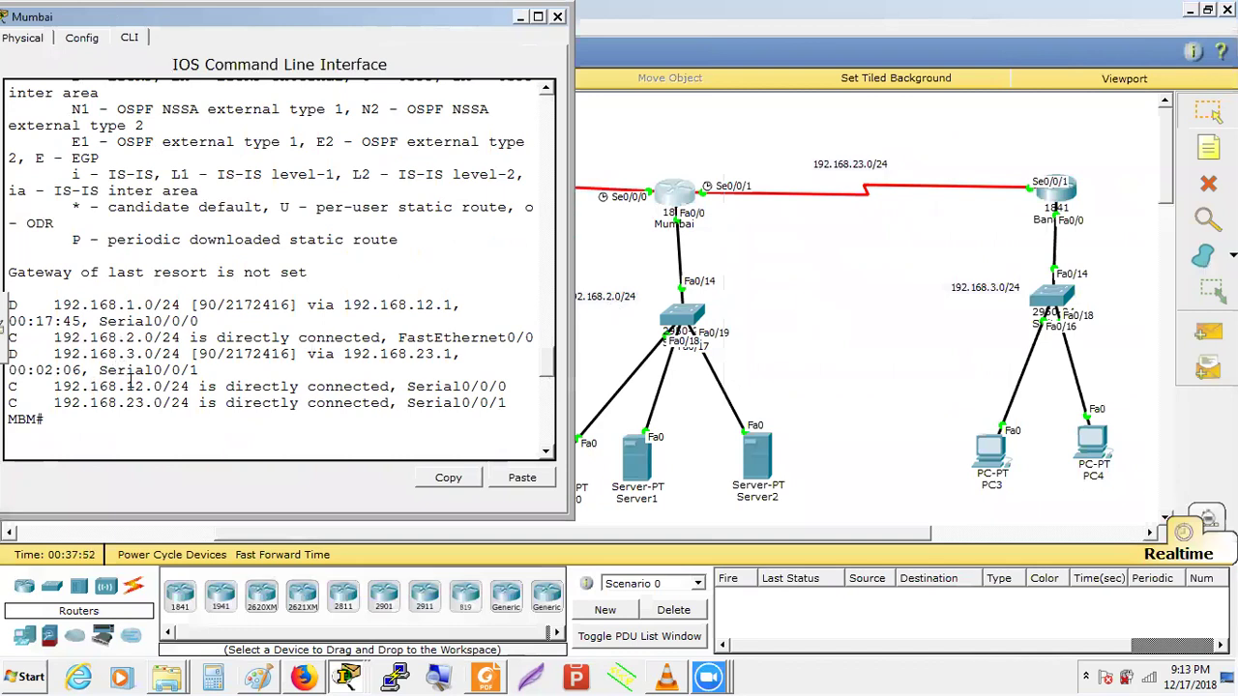
pyautogui.scroll(10, 135, 446)
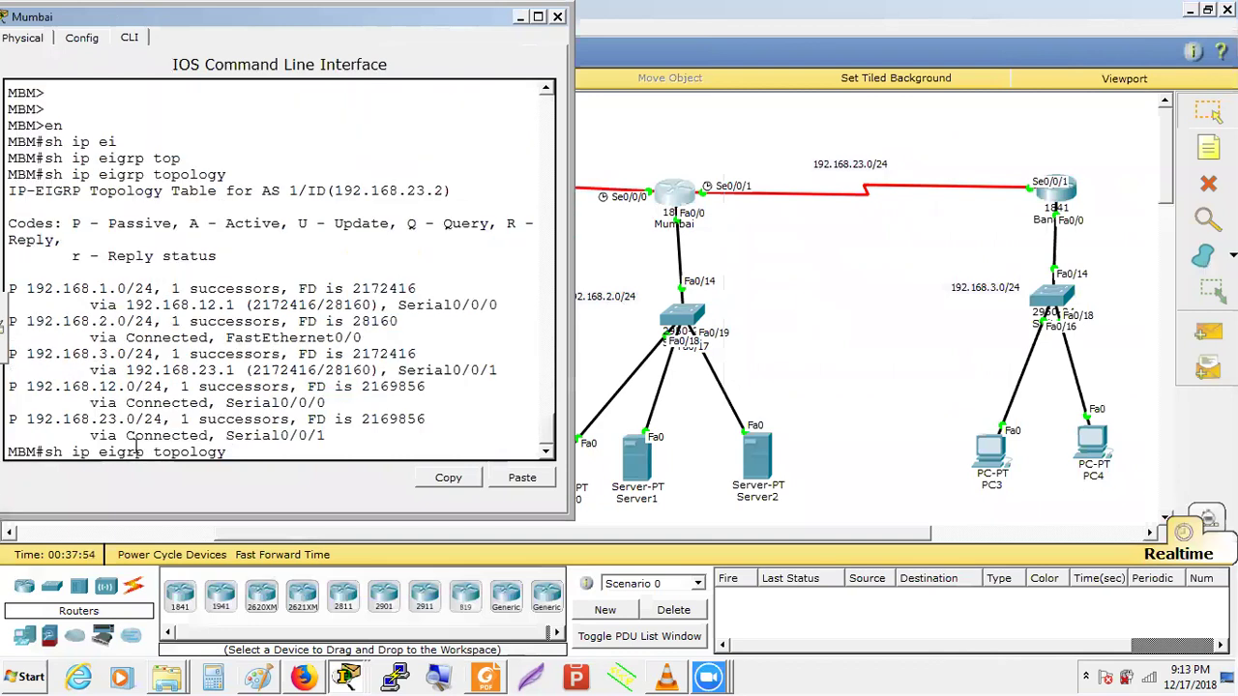
pyautogui.press('Return')
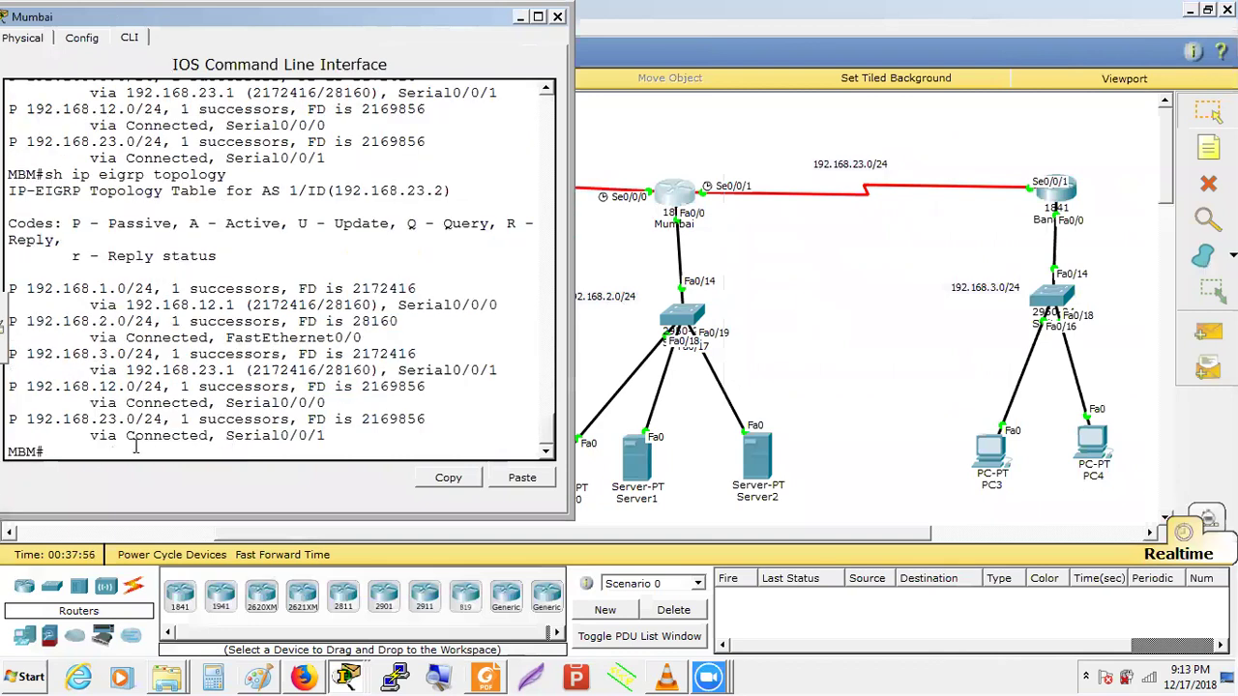
pyautogui.moveTo(26, 322); pyautogui.dragTo(398, 322)
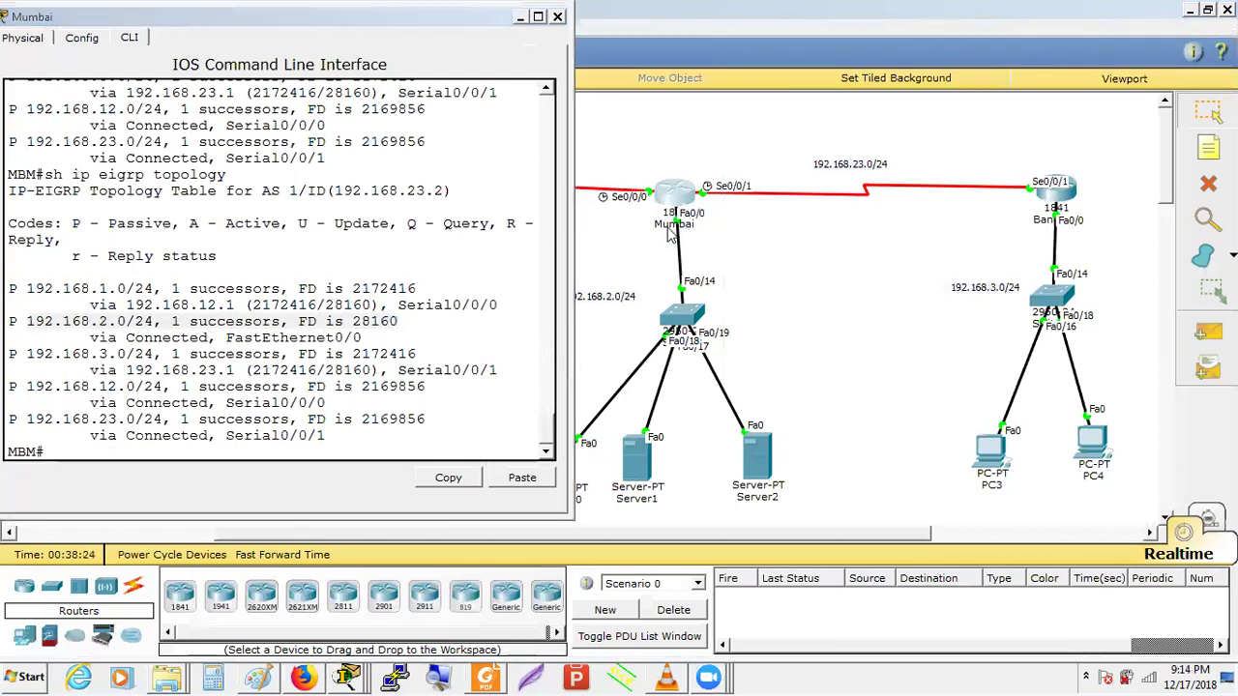
pyautogui.click(730, 246)
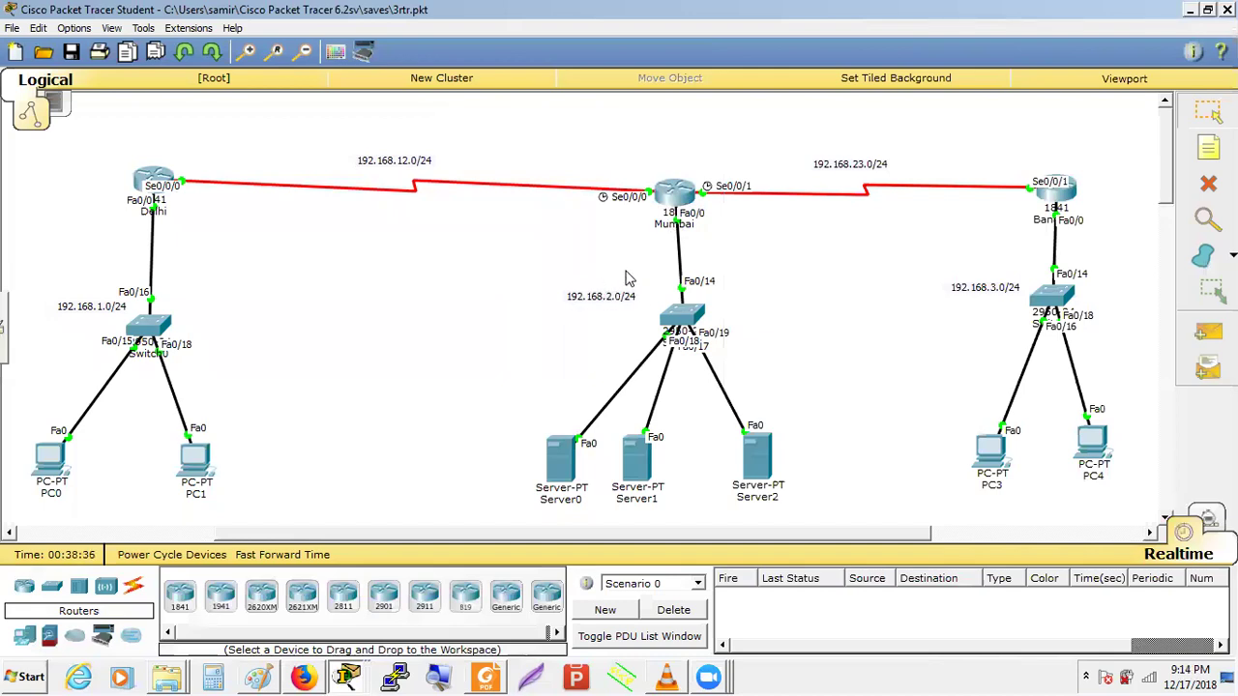
# Step: Glance at Mumbai's EIGRP topology table, then open Delhi's CLI and place its window over Delhi's side of the network
pyautogui.click(665, 200)
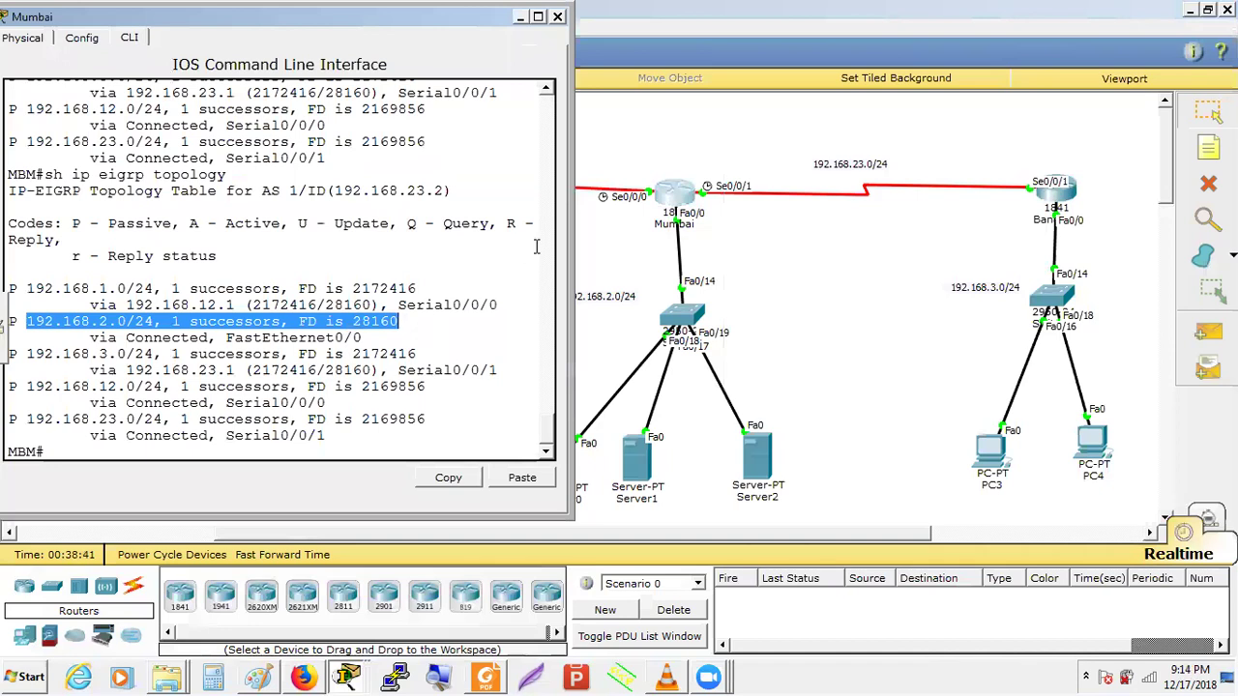
pyautogui.click(598, 255)
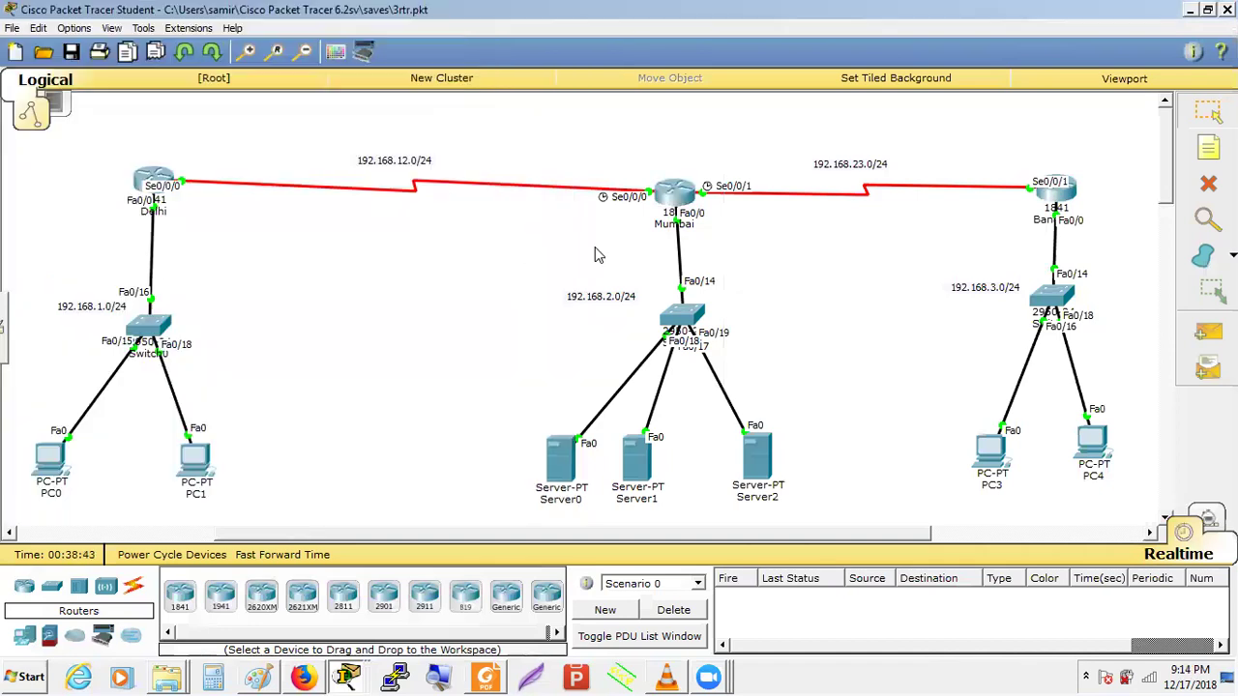
pyautogui.click(151, 182)
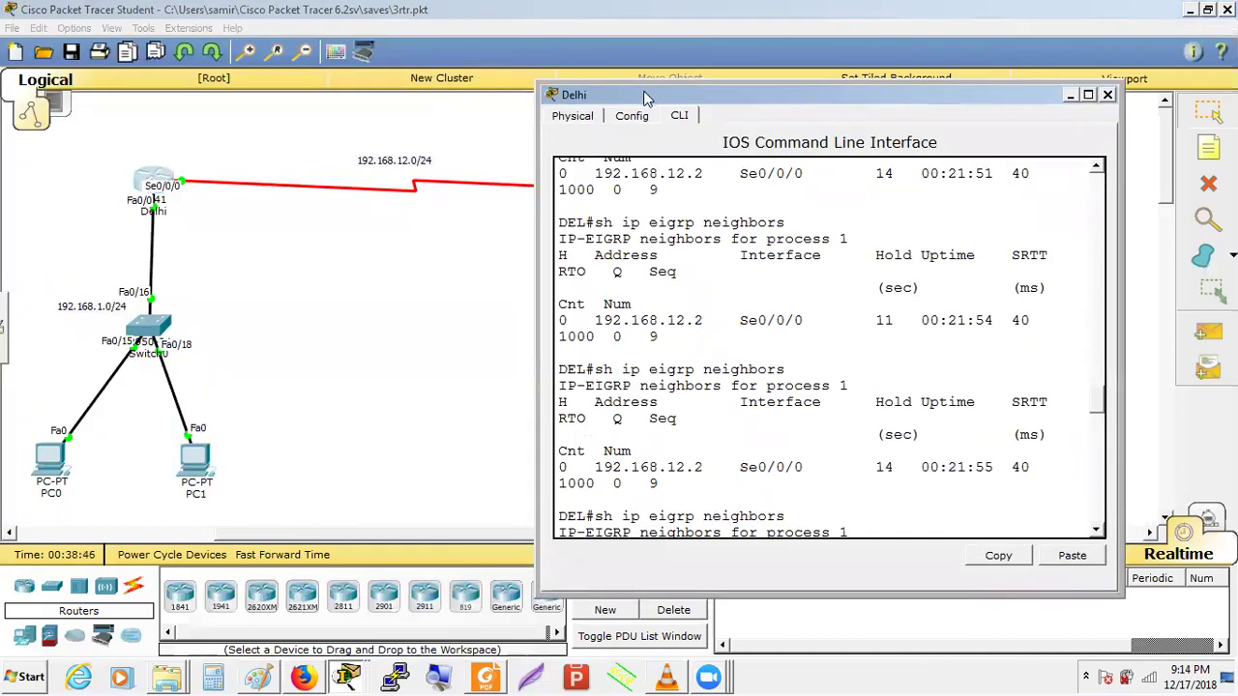
pyautogui.moveTo(647, 98); pyautogui.dragTo(110, 56)
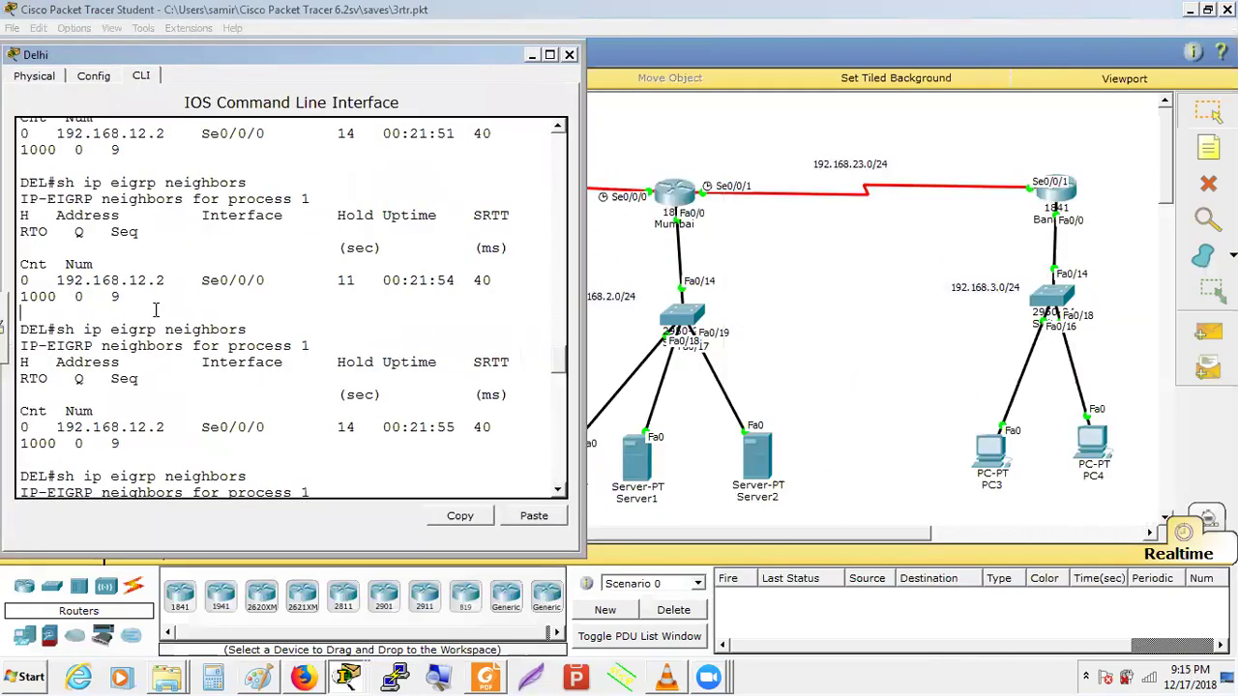
# Step: Run sh ip eigrp topology on Delhi to view its EIGRP topology table
pyautogui.press('Up')
pyautogui.press('Up')
pyautogui.press('Up')
pyautogui.press('Up')
pyautogui.press('Down')
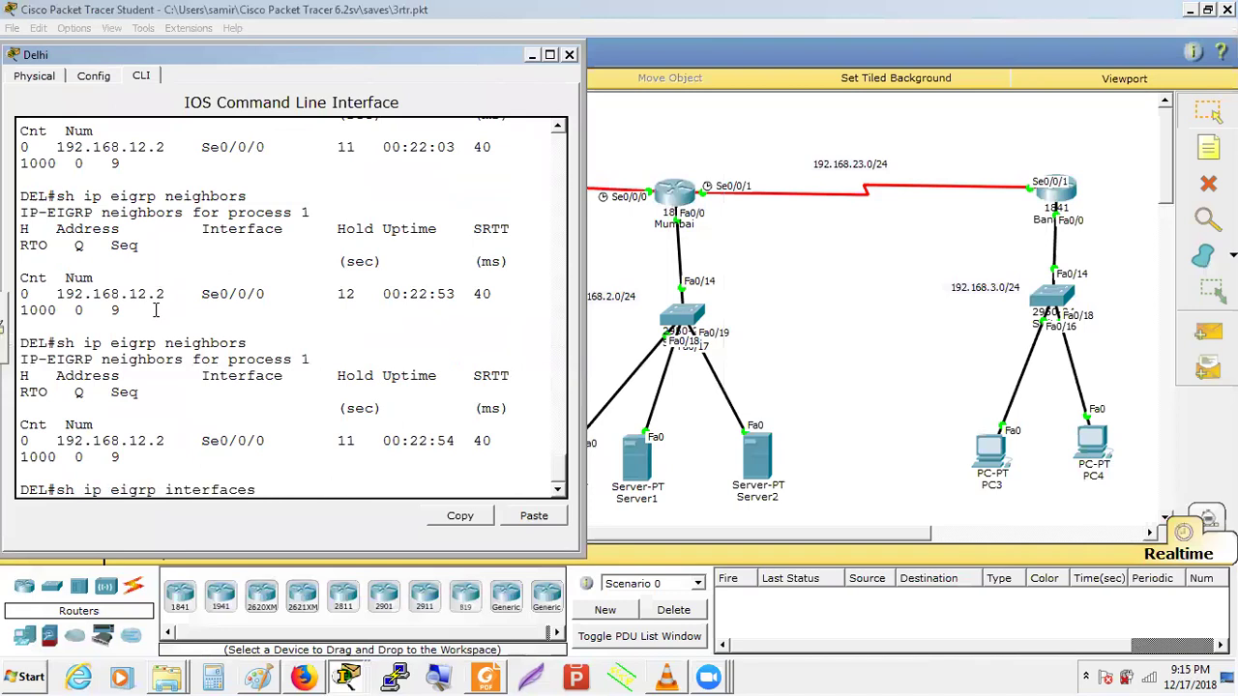
pyautogui.press('BackSpace')
pyautogui.press('BackSpace')
pyautogui.press('BackSpace')
pyautogui.press('BackSpace')
pyautogui.press('BackSpace')
pyautogui.press('BackSpace')
pyautogui.press('BackSpace')
pyautogui.press('BackSpace')
pyautogui.write('op')
pyautogui.press('Tab')
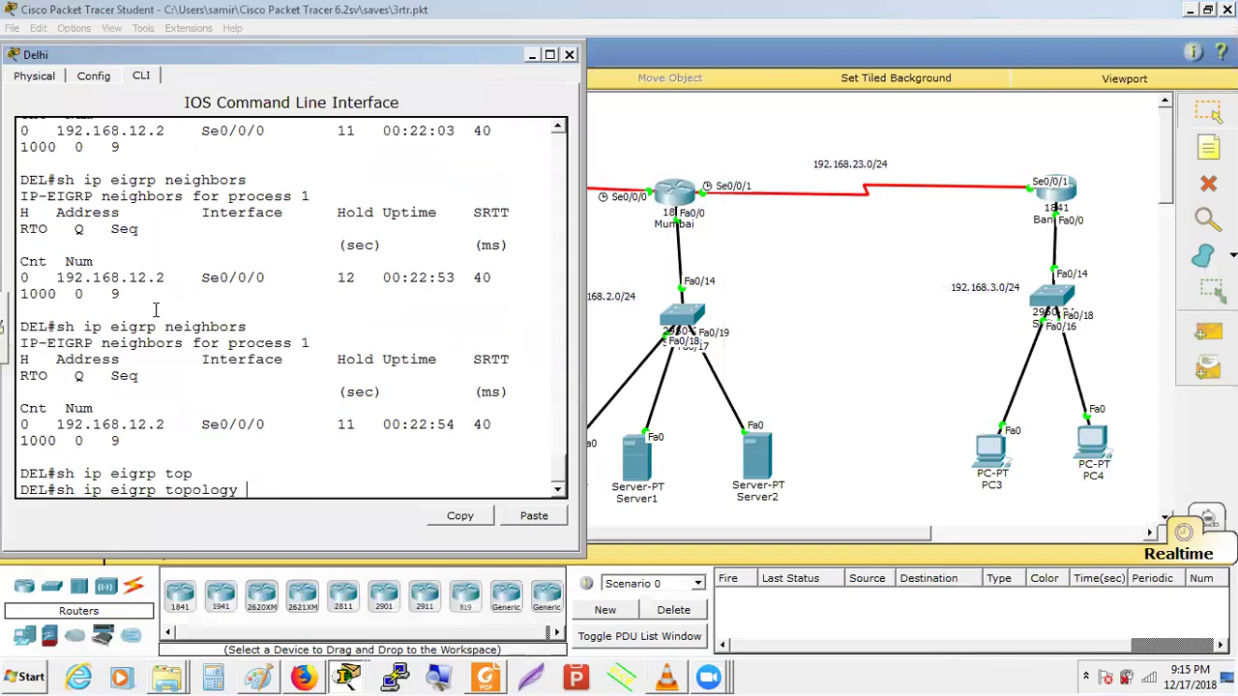
pyautogui.press('Return')
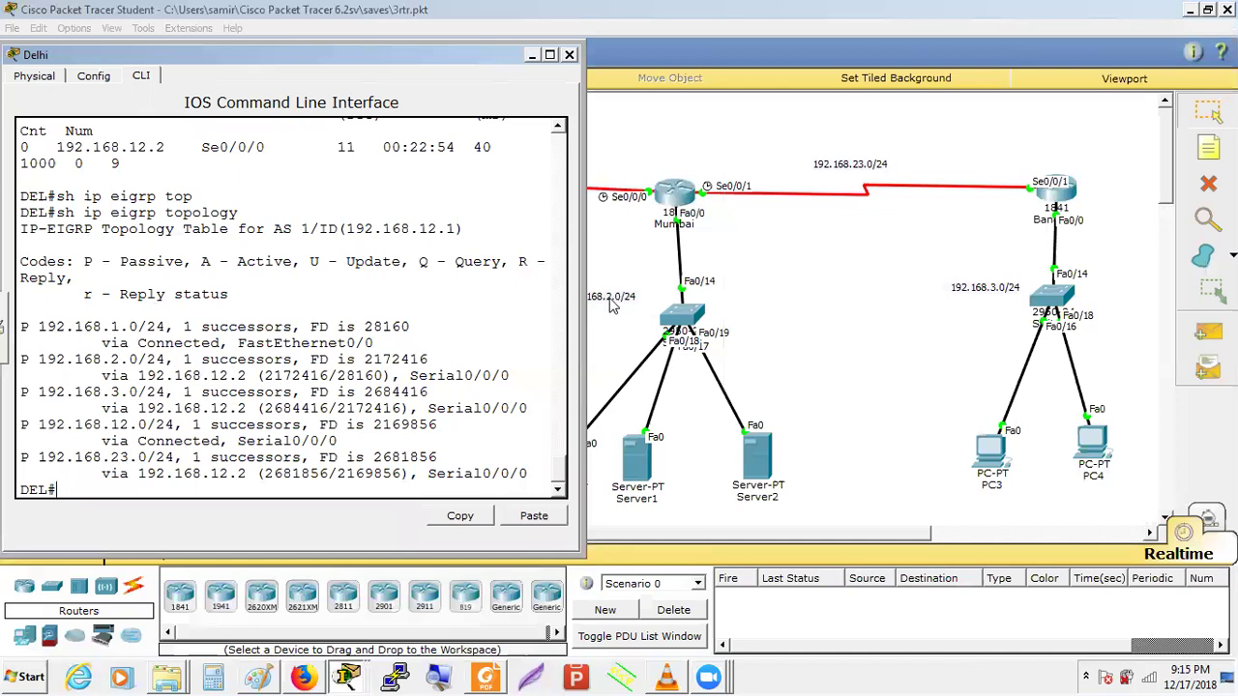
# Step: Highlight the 192.168.2.0/24 entry in Delhi's table, its next hop 192.168.12.2, and that route's advertised distance
pyautogui.moveTo(33, 356); pyautogui.dragTo(182, 360)
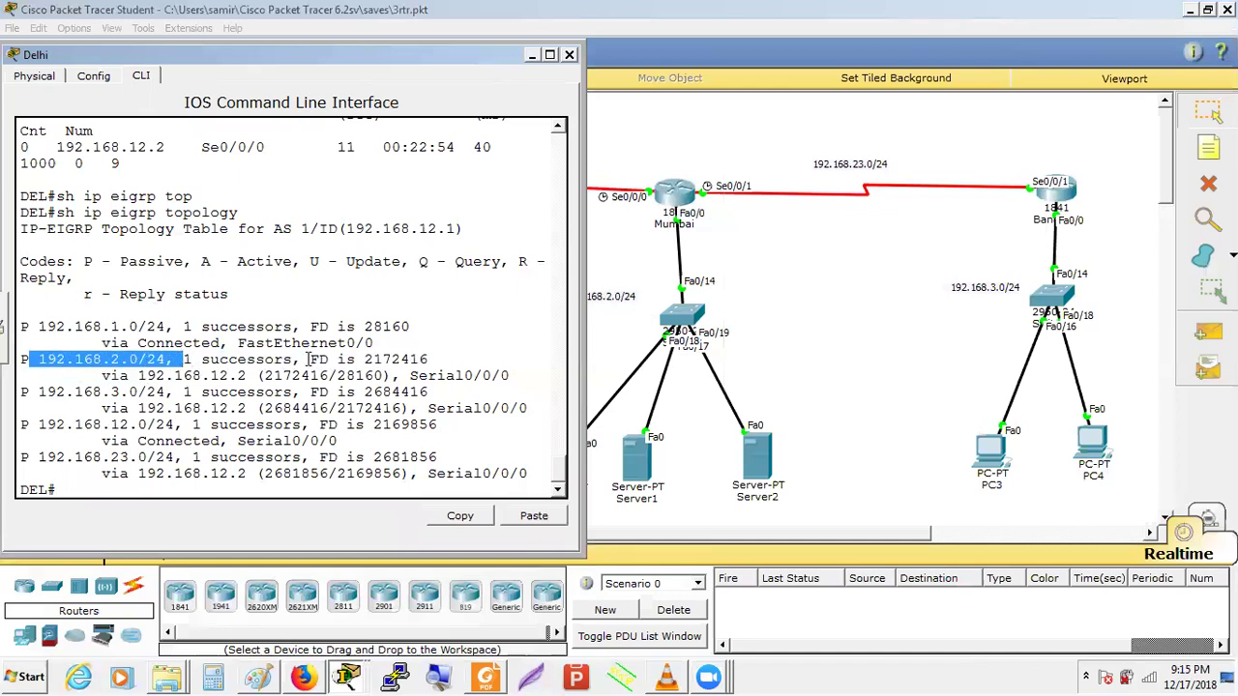
pyautogui.moveTo(138, 375); pyautogui.dragTo(246, 376)
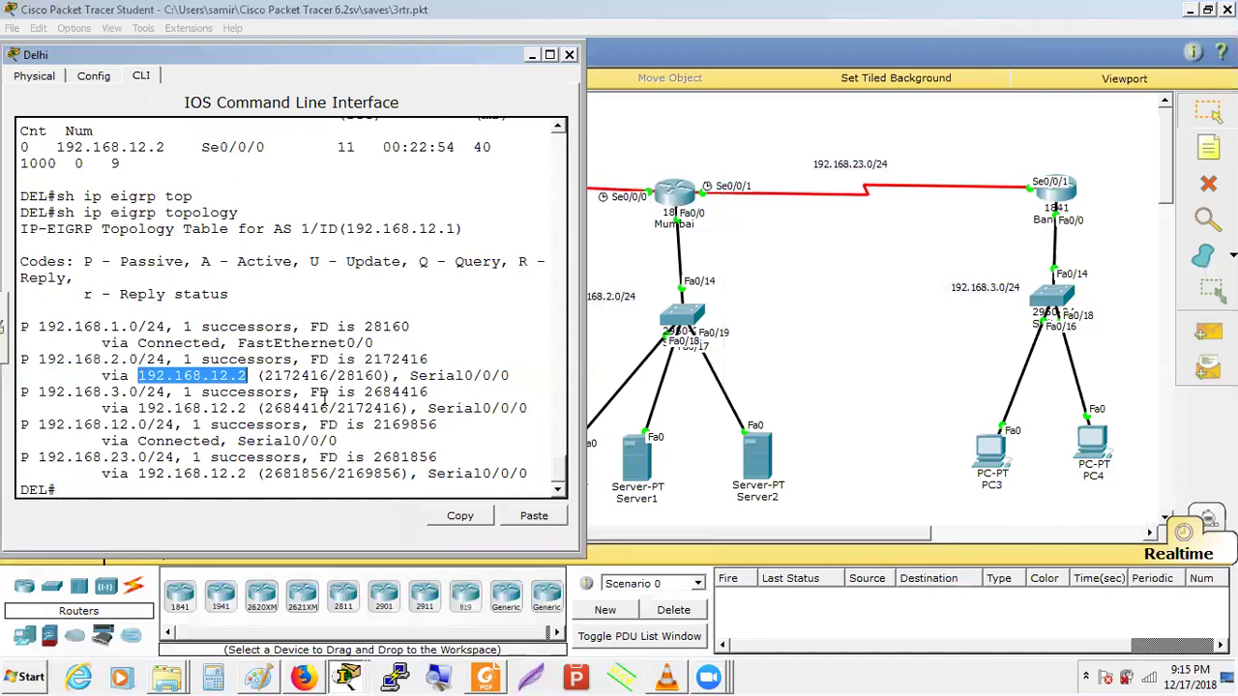
pyautogui.moveTo(336, 376); pyautogui.dragTo(385, 377)
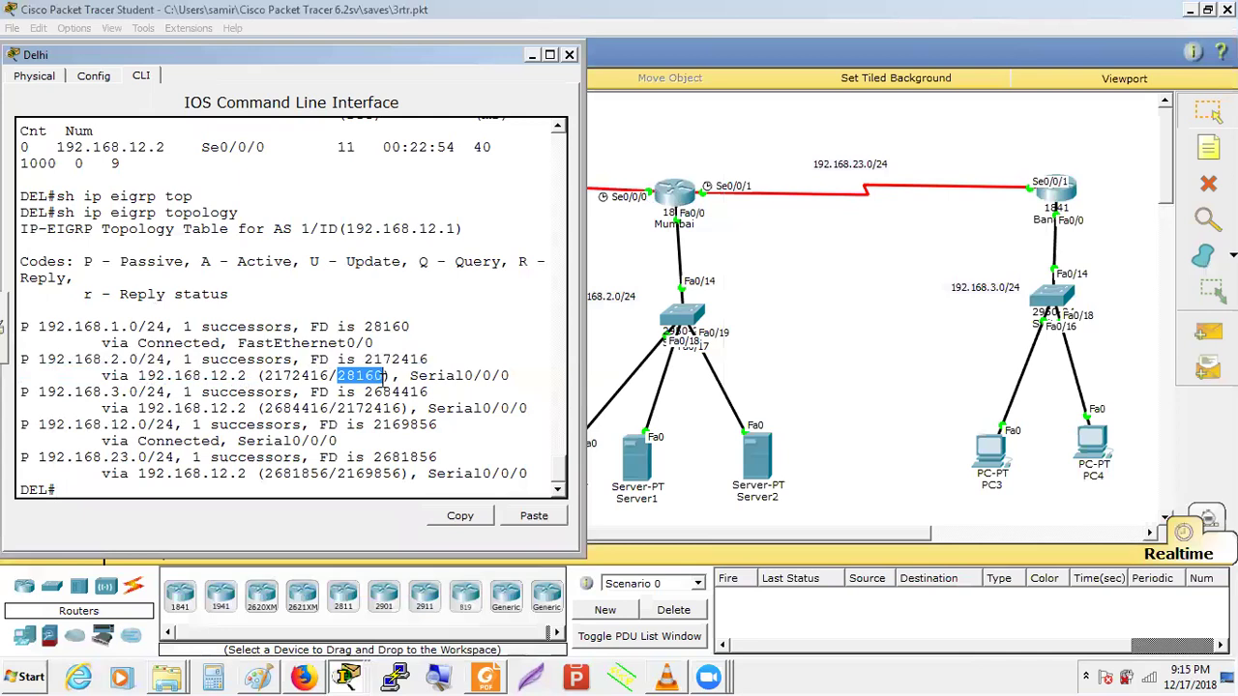
# Step: Compare Delhi's advertised distance with the 192.168.2.0/24 entry in Mumbai's topology table, checking it against the network diagram
pyautogui.click(681, 196)
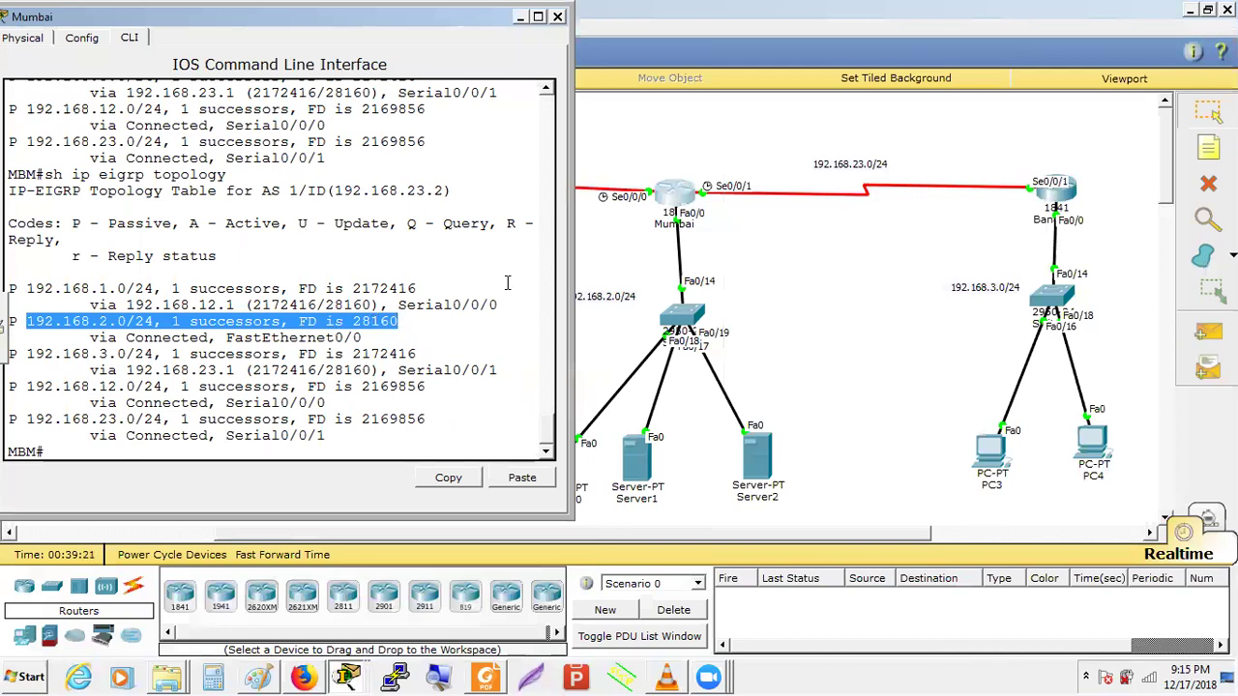
pyautogui.click(620, 259)
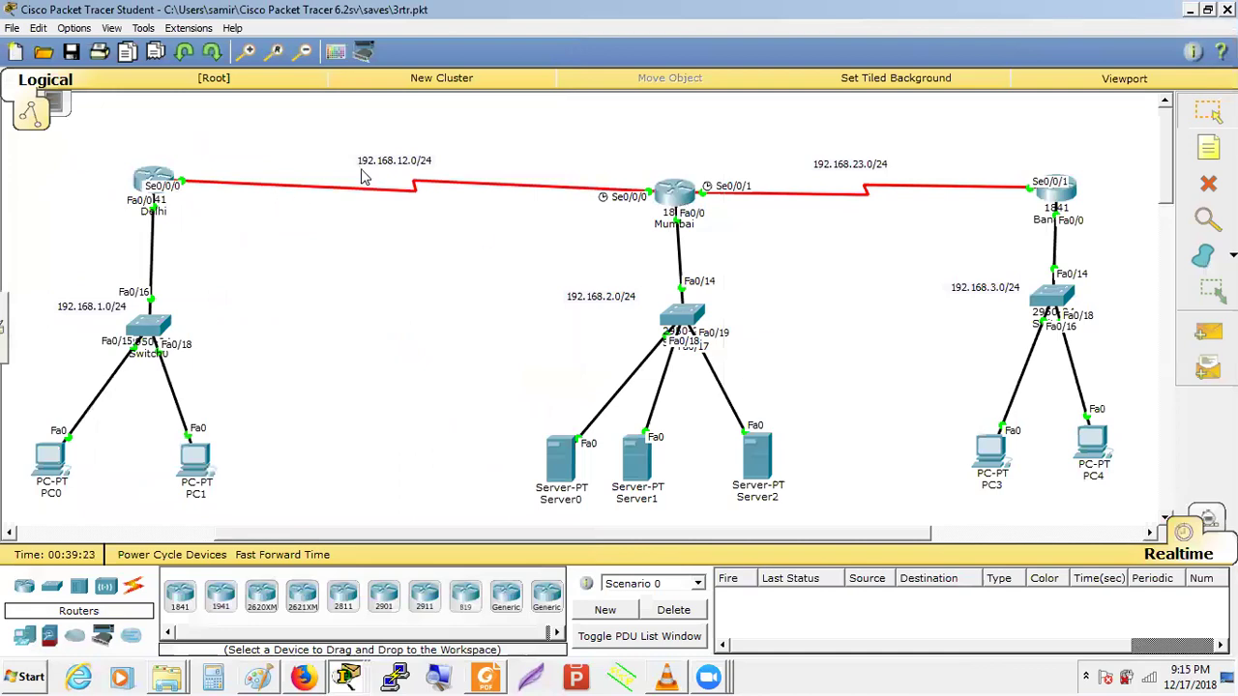
pyautogui.click(674, 193)
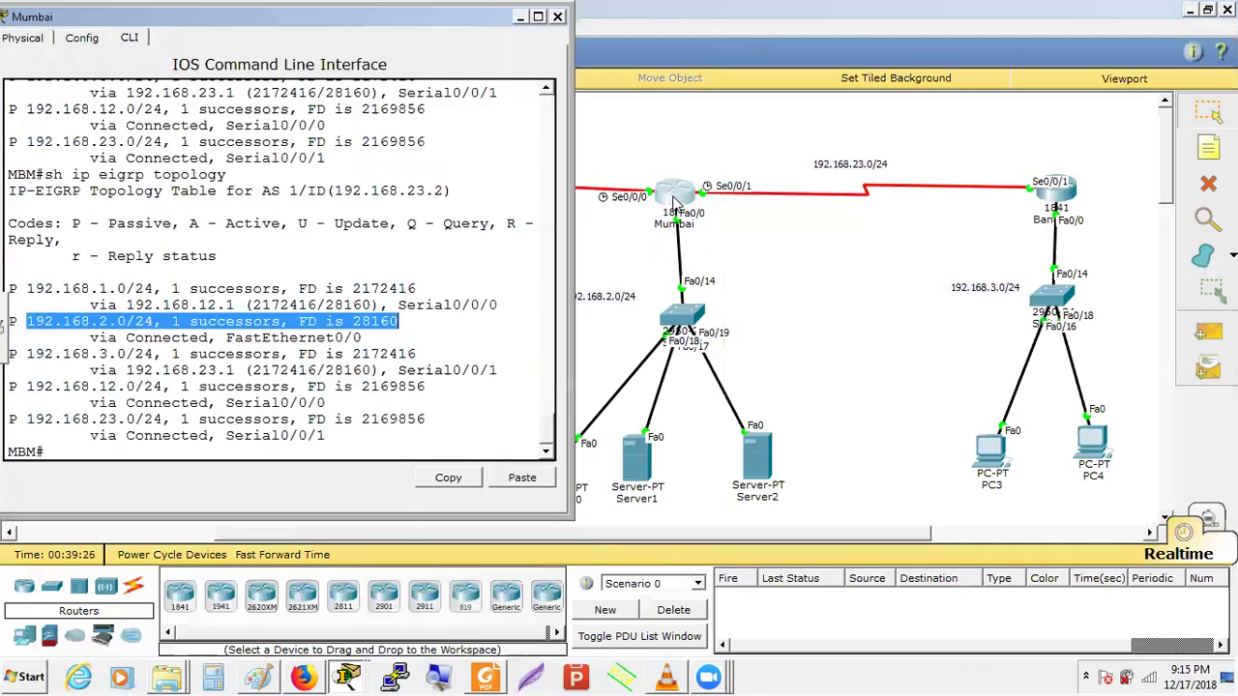
pyautogui.click(615, 253)
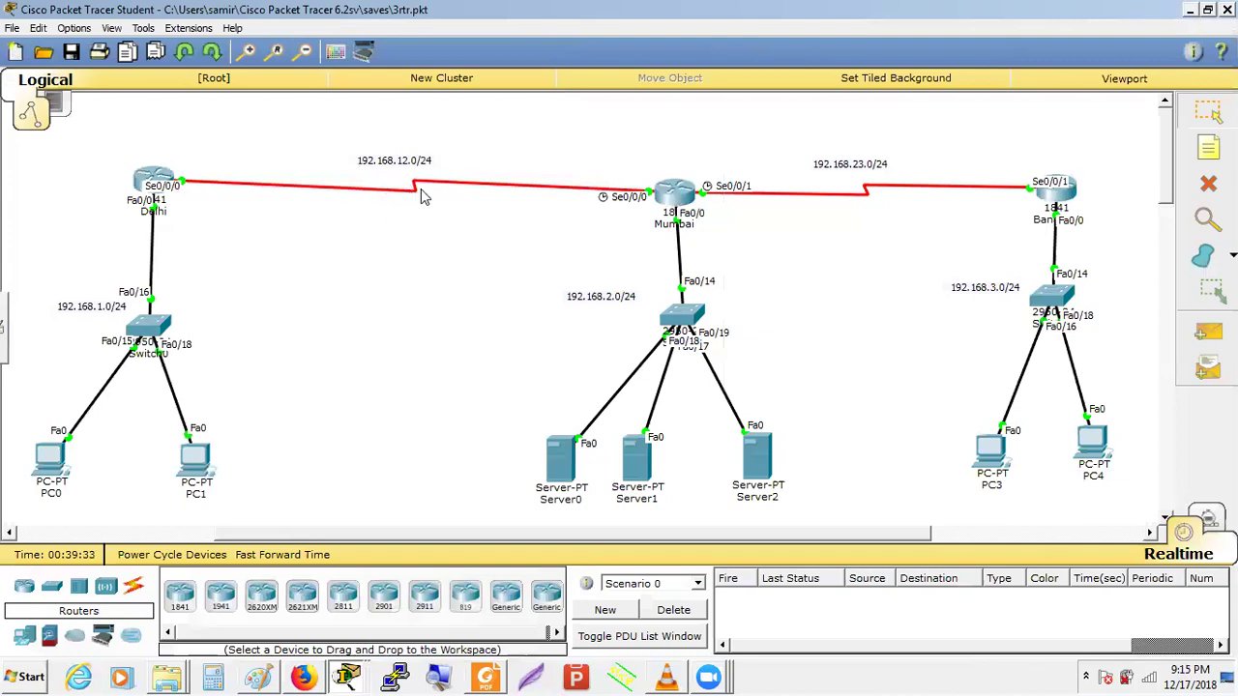
# Step: Highlight the feasible distance of Delhi's route to 192.168.2.0/24 via 192.168.12.2, and return to the network diagram
pyautogui.click(153, 180)
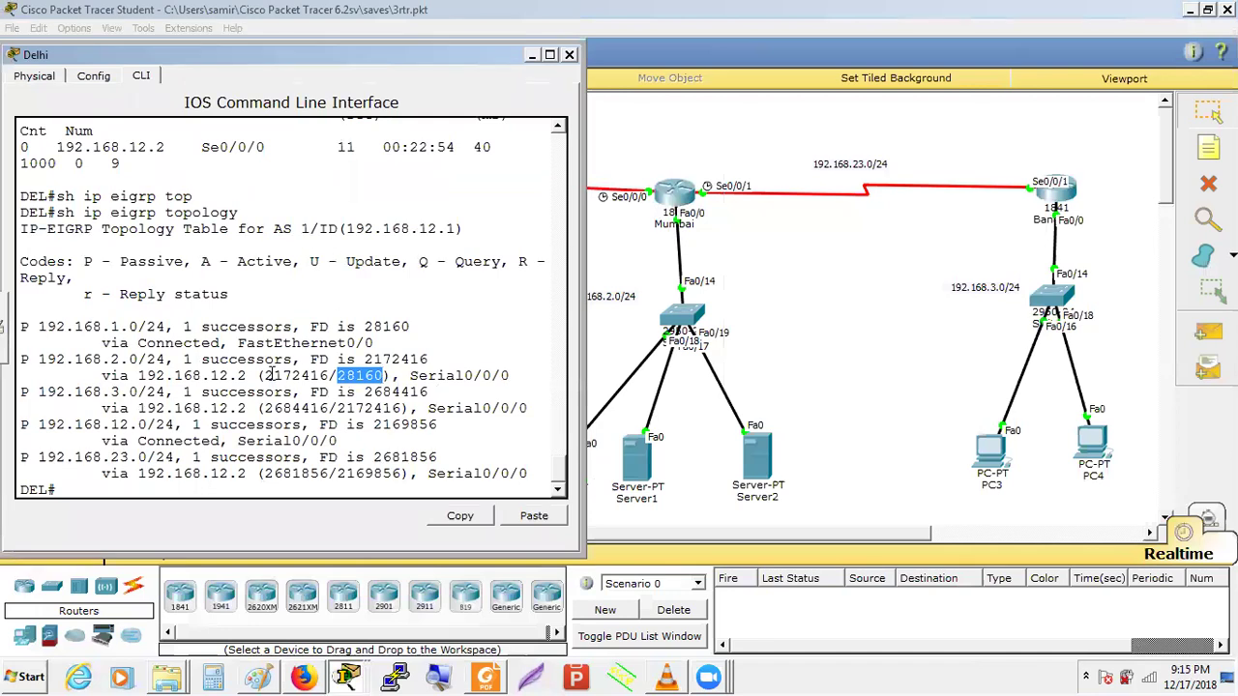
pyautogui.moveTo(264, 375); pyautogui.dragTo(329, 384)
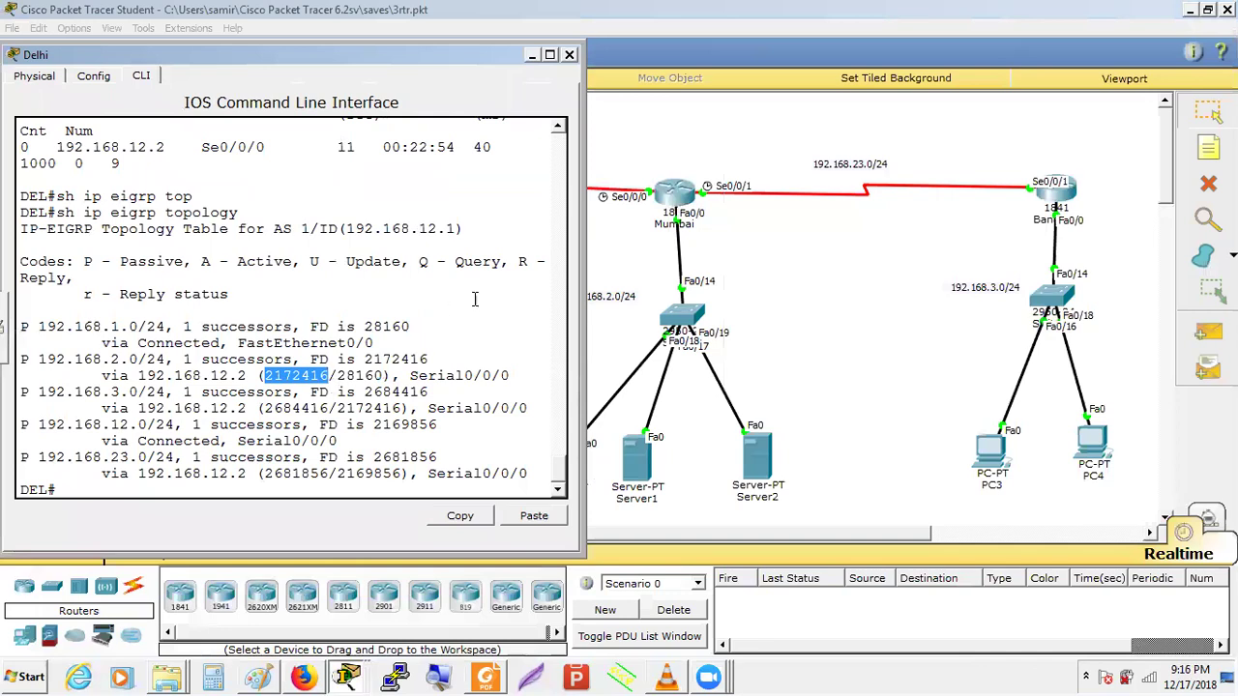
pyautogui.click(691, 123)
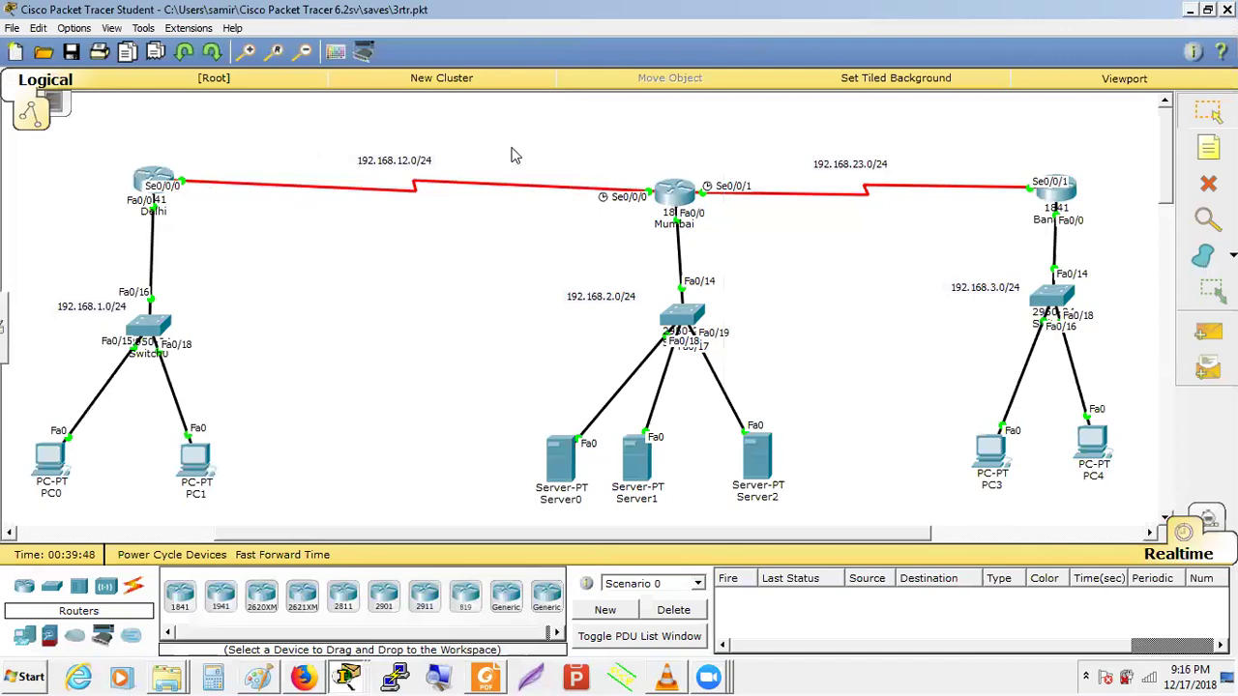
# Step: Reopen Mumbai's CLI and examine the FD in the 192.168.2.0/24 entry of its topology table
pyautogui.moveTo(657, 195)
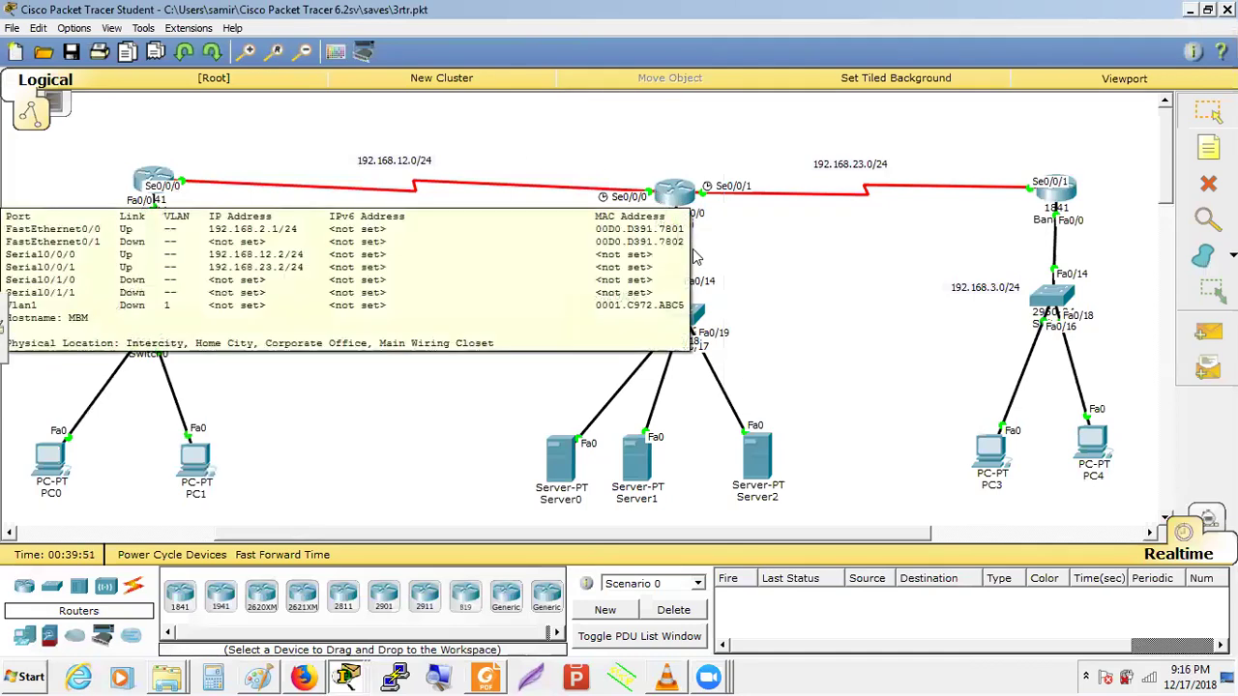
pyautogui.click(666, 196)
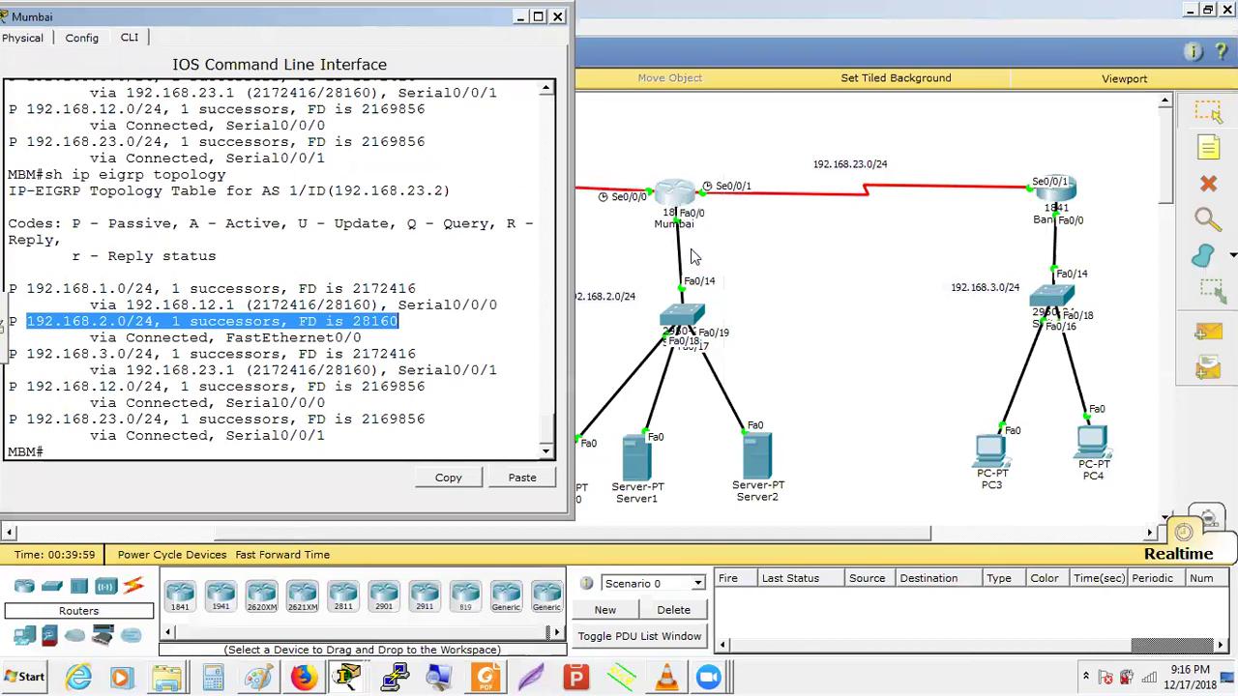
pyautogui.moveTo(308, 353); pyautogui.dragTo(368, 327)
pyautogui.click(303, 333)
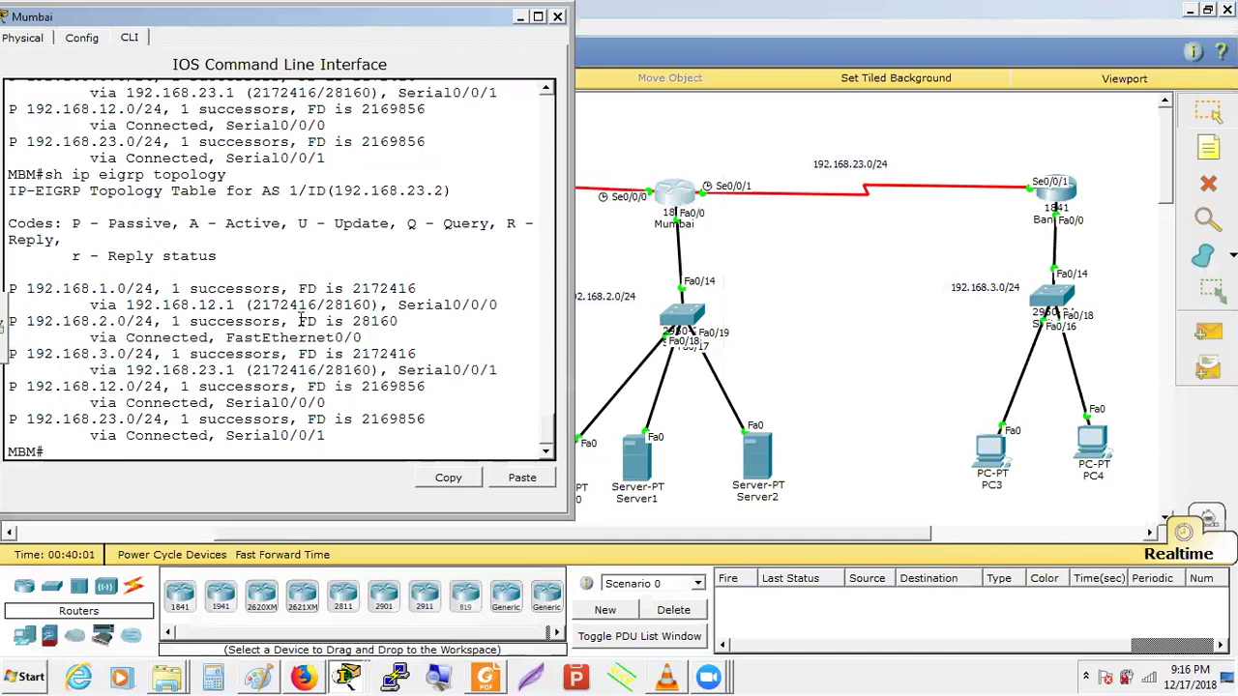
pyautogui.doubleClick(300, 321)
pyautogui.click(225, 331)
# Step: Highlight the advertised and feasible distances of Mumbai's 192.168.1.0/24 route via 192.168.12.1, and return to the network diagram
pyautogui.tripleClick(280, 304)
pyautogui.doubleClick(275, 305)
pyautogui.tripleClick(350, 305)
pyautogui.doubleClick(350, 305)
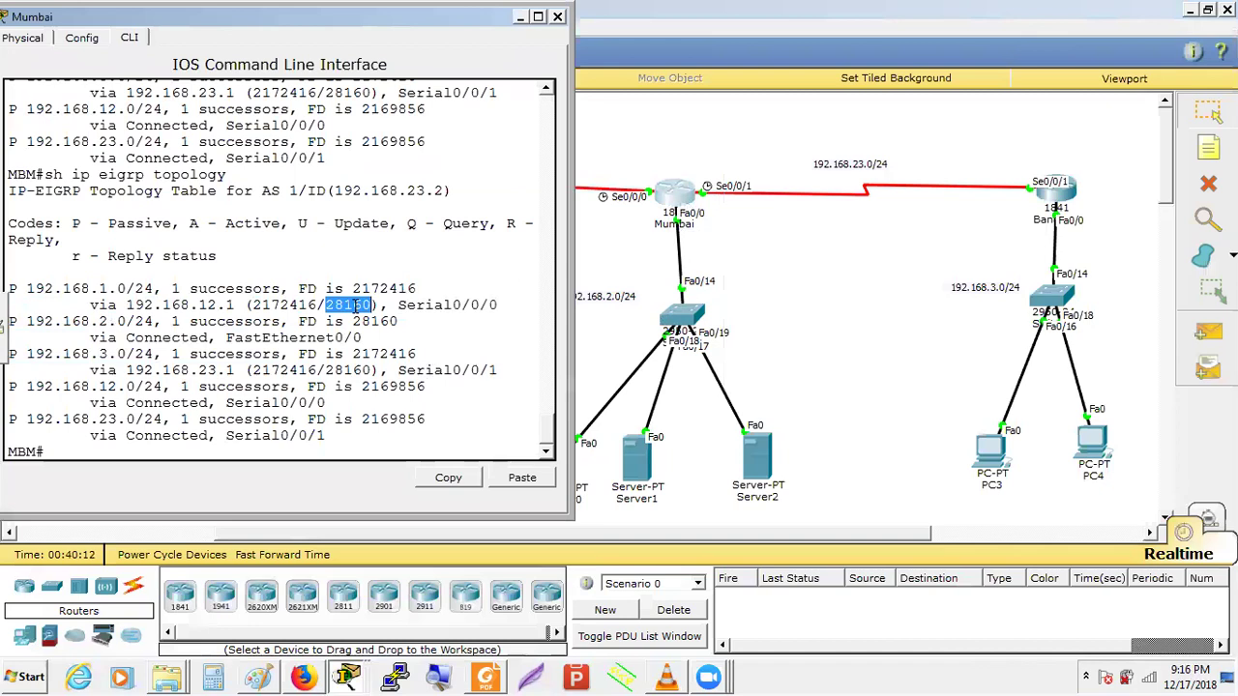
pyautogui.tripleClick(350, 305)
pyautogui.doubleClick(350, 305)
pyautogui.tripleClick(294, 304)
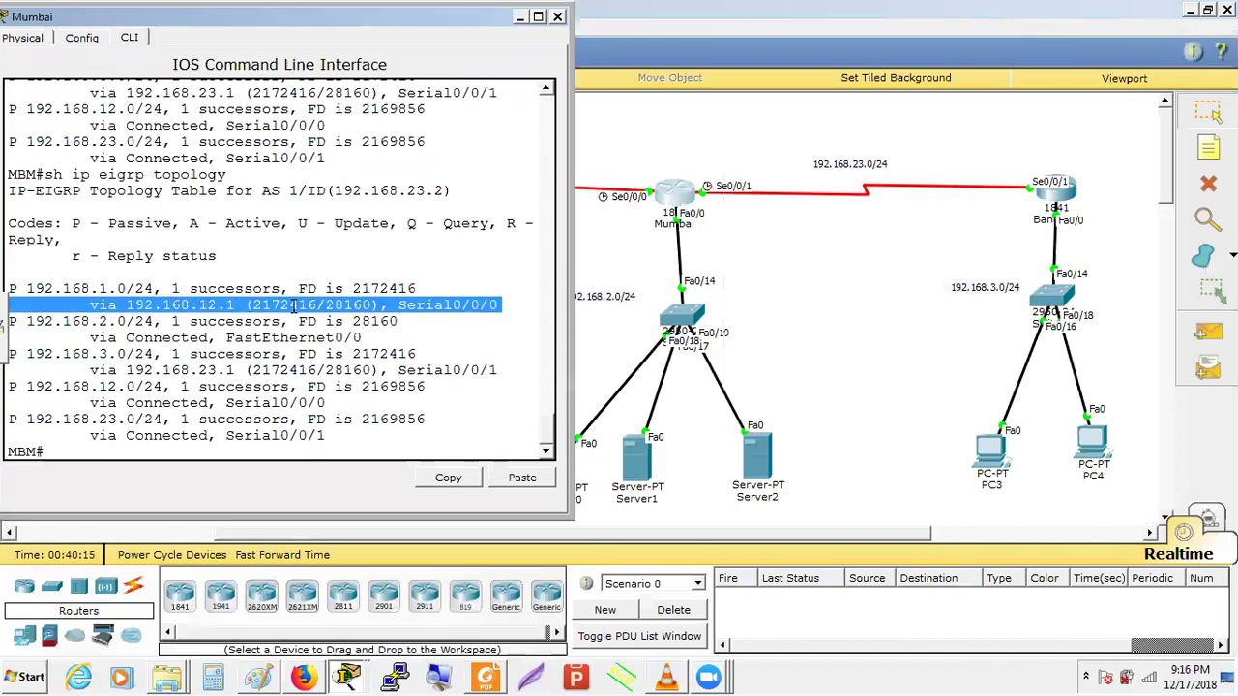
pyautogui.doubleClick(294, 305)
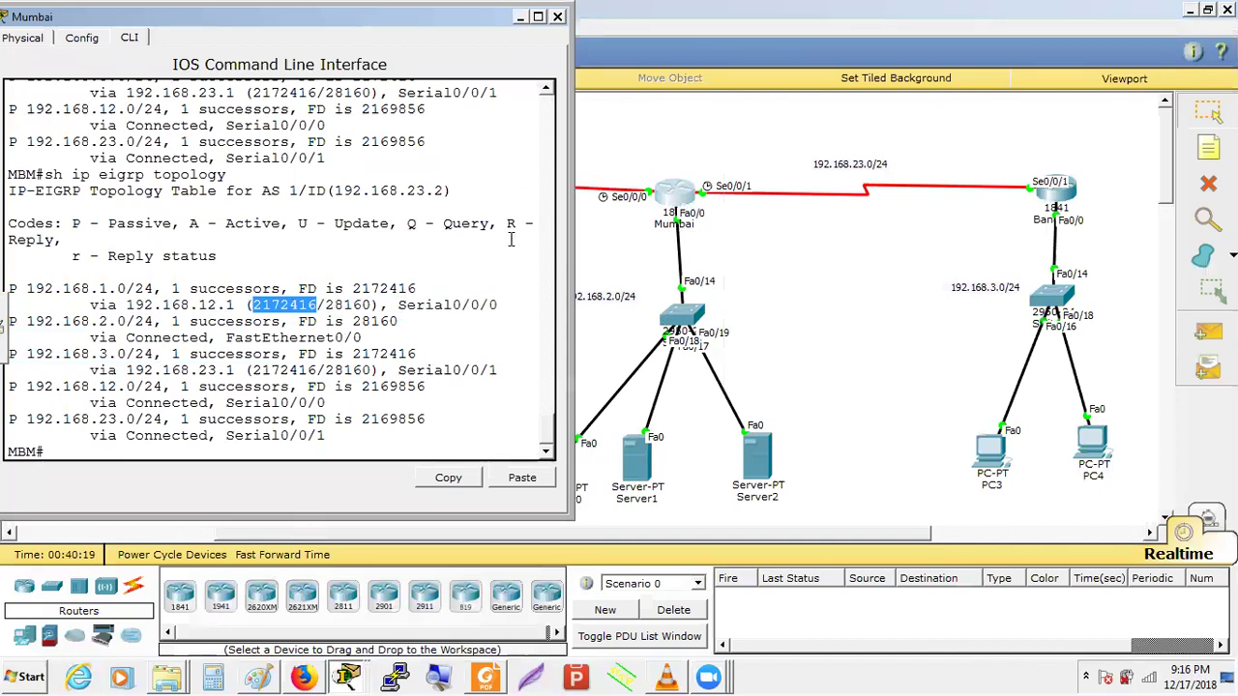
pyautogui.click(609, 259)
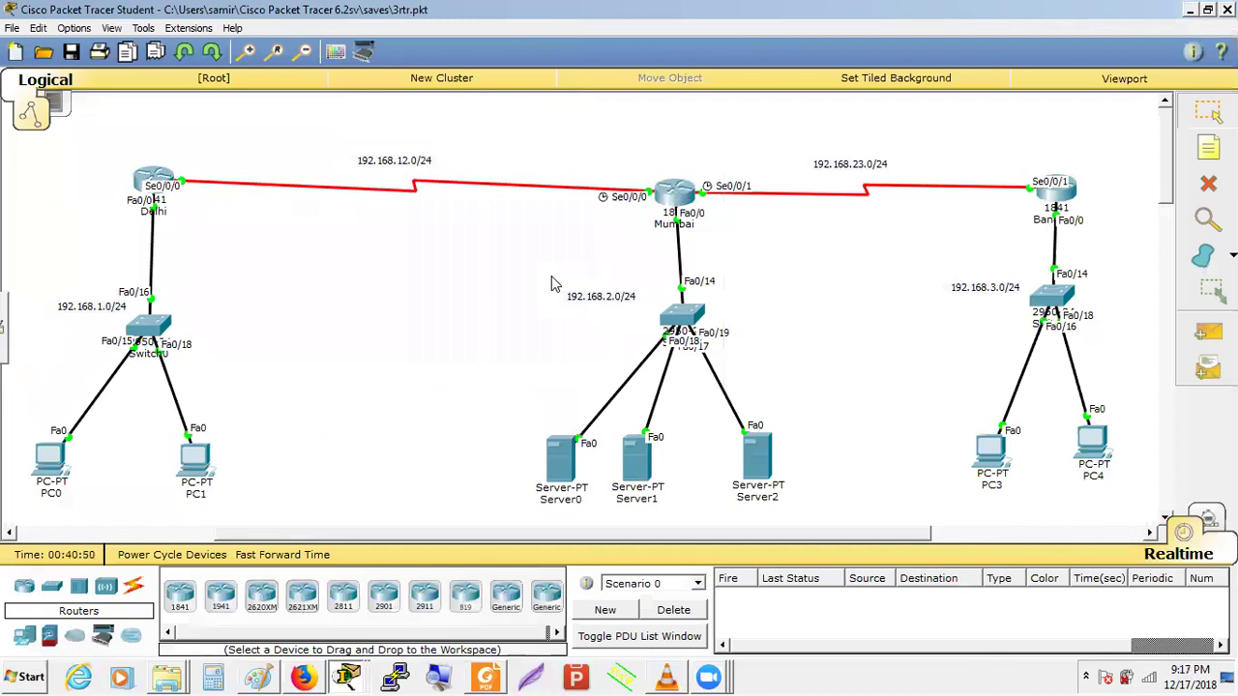
# Step: Switch to the Copy of EIGRP document and review its path selection, sh ip eigrp topology and metric weight examples
pyautogui.hotkey('alt', 'Tab')
pyautogui.hotkey('alt', 'Tab')
pyautogui.hotkey('alt', 'Tab')
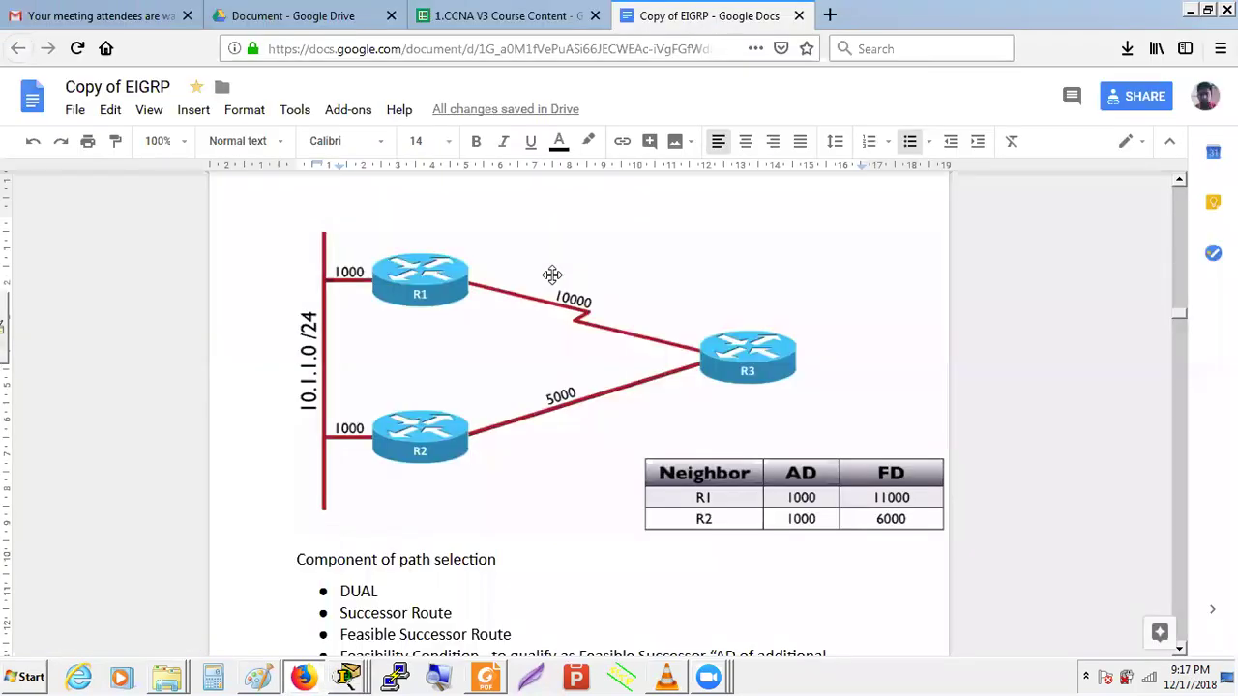
pyautogui.scroll(-5, 552, 275)
pyautogui.scroll(-12, 553, 276)
pyautogui.scroll(-6, 552, 276)
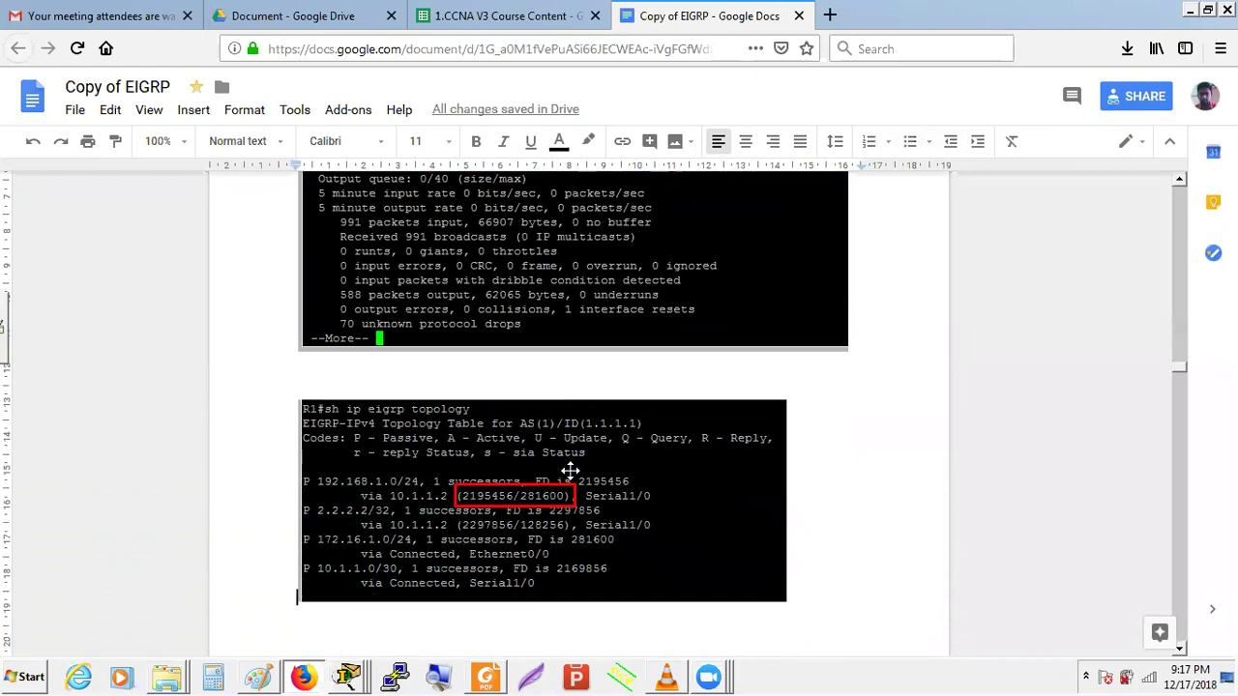
pyautogui.scroll(-8, 569, 470)
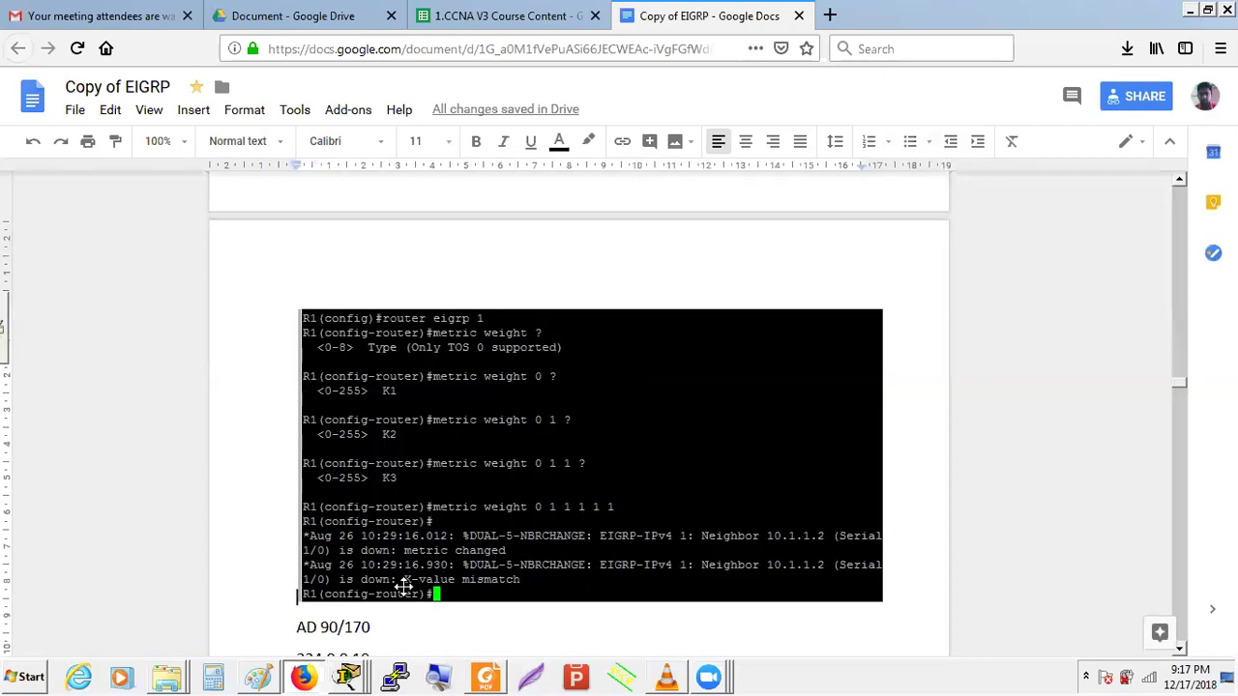
# Step: Return to Packet Tracer, enter Simulation mode, and advance the capture event by event to watch EIGRP packets travel between devices
pyautogui.hotkey('alt', 'Tab')
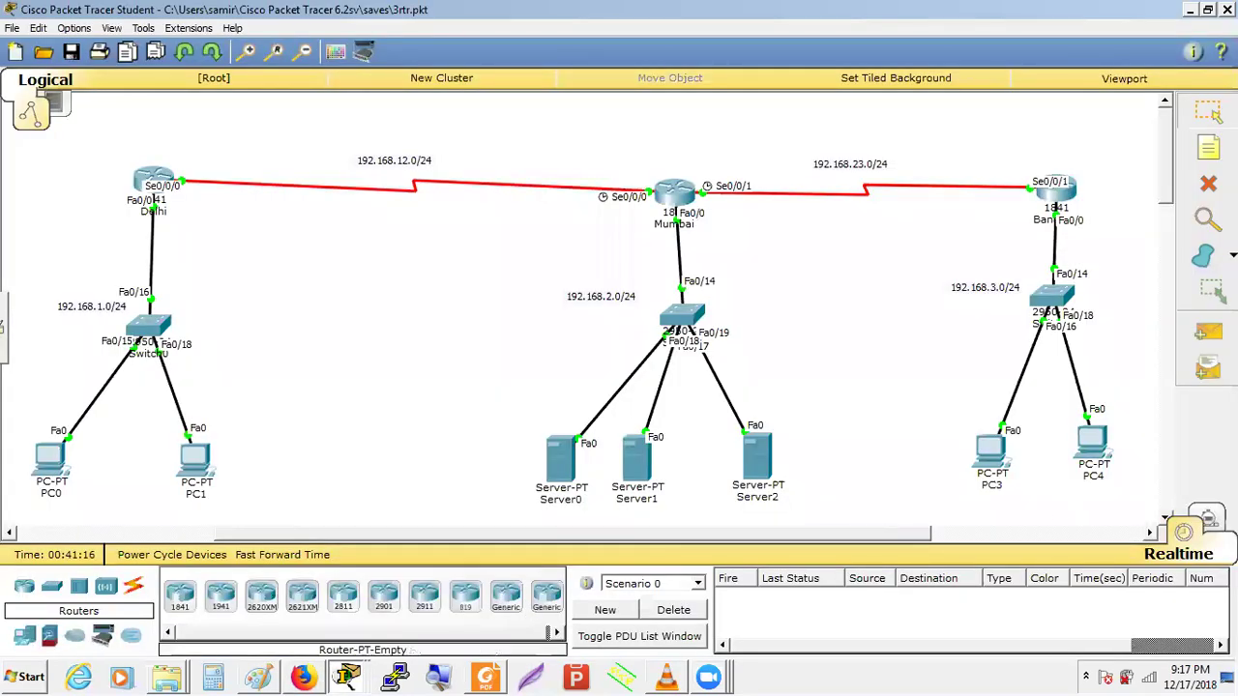
pyautogui.click(1207, 520)
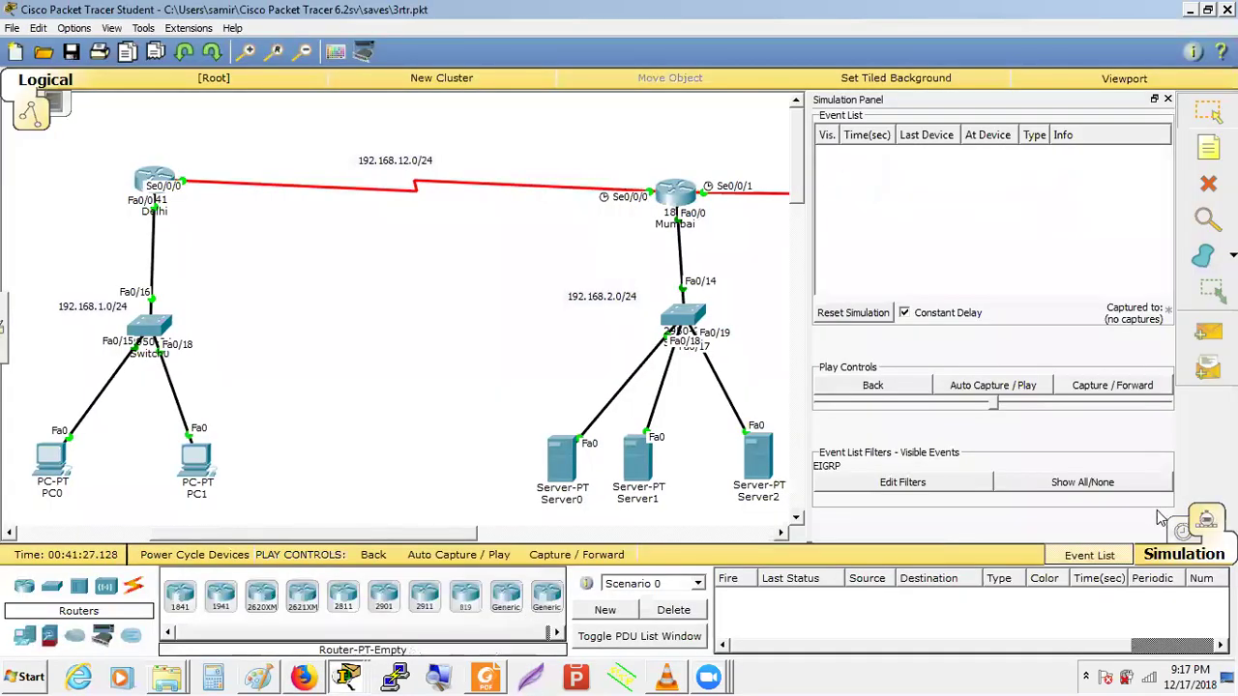
pyautogui.click(1103, 385)
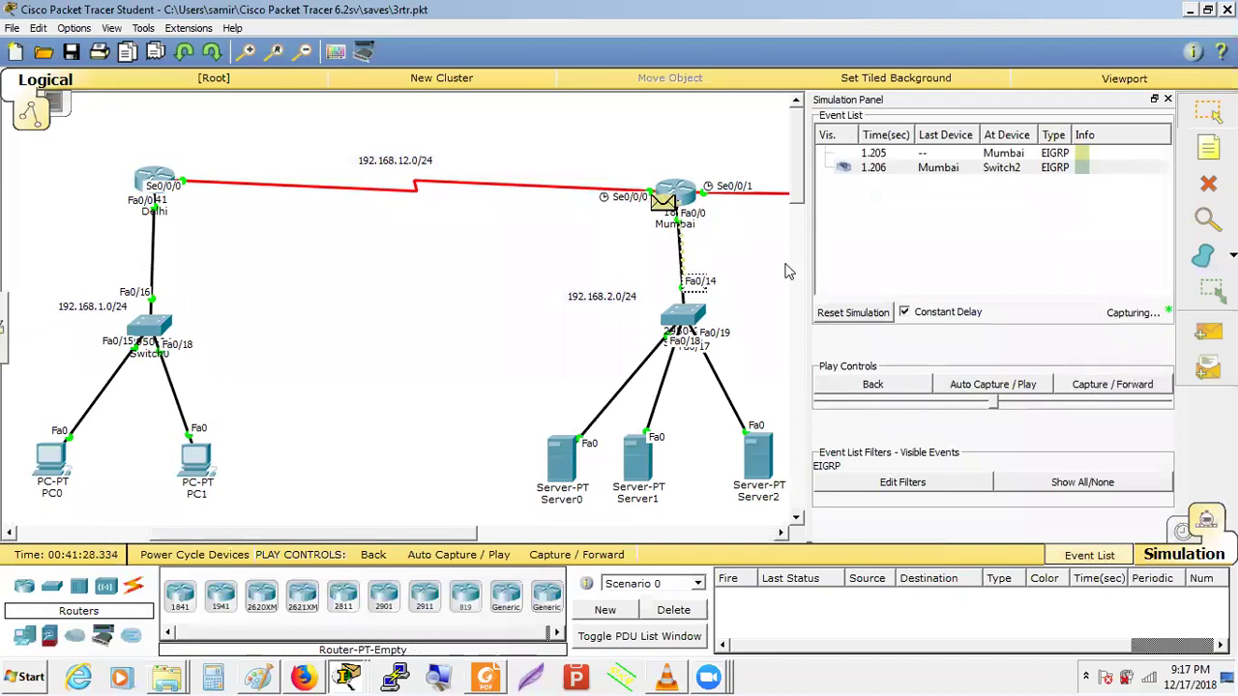
pyautogui.click(1091, 385)
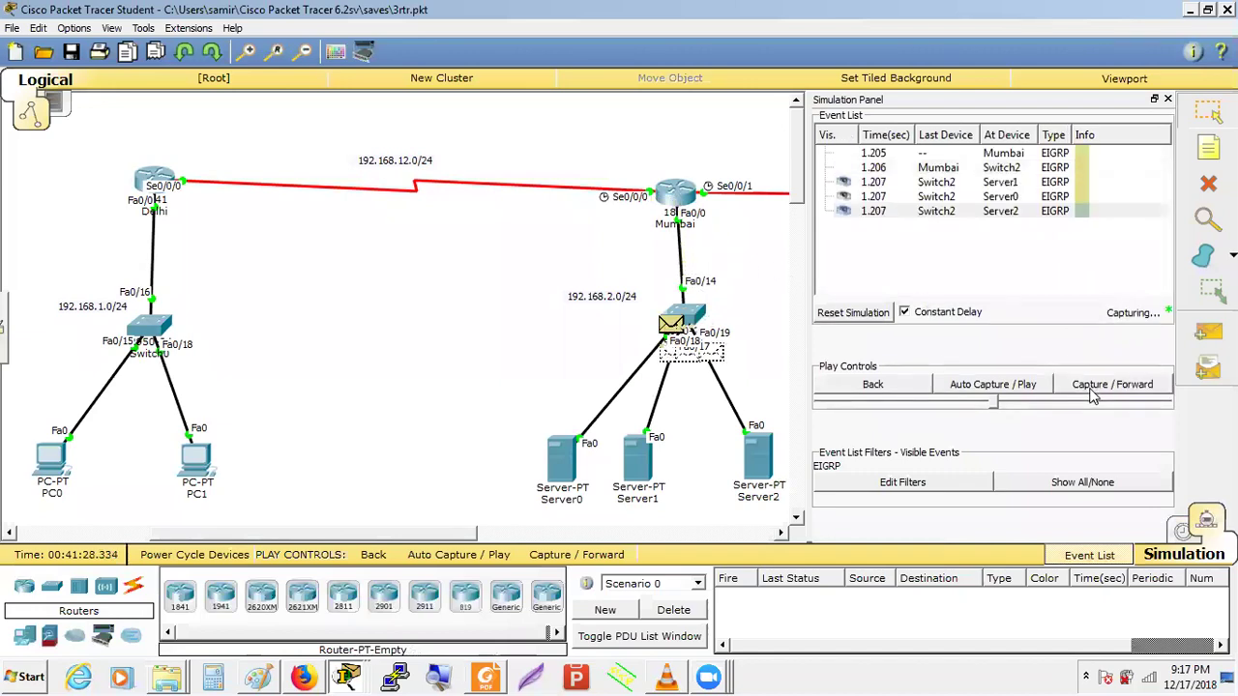
pyautogui.click(1091, 392)
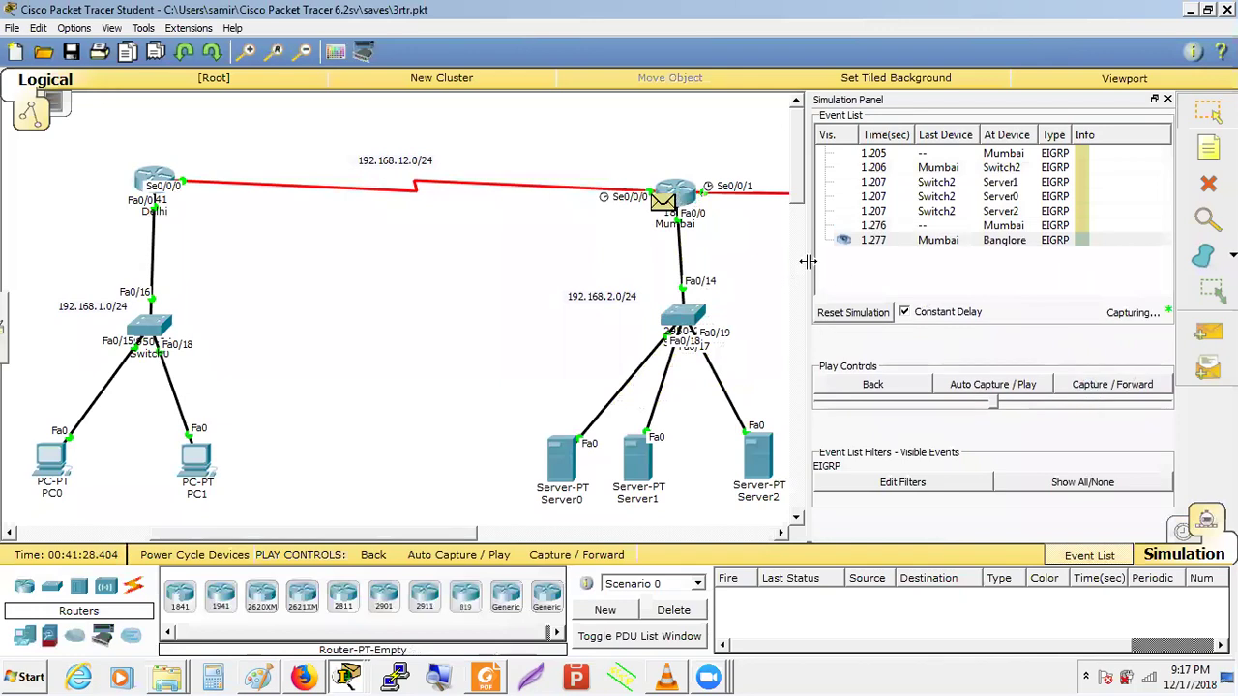
pyautogui.click(1099, 392)
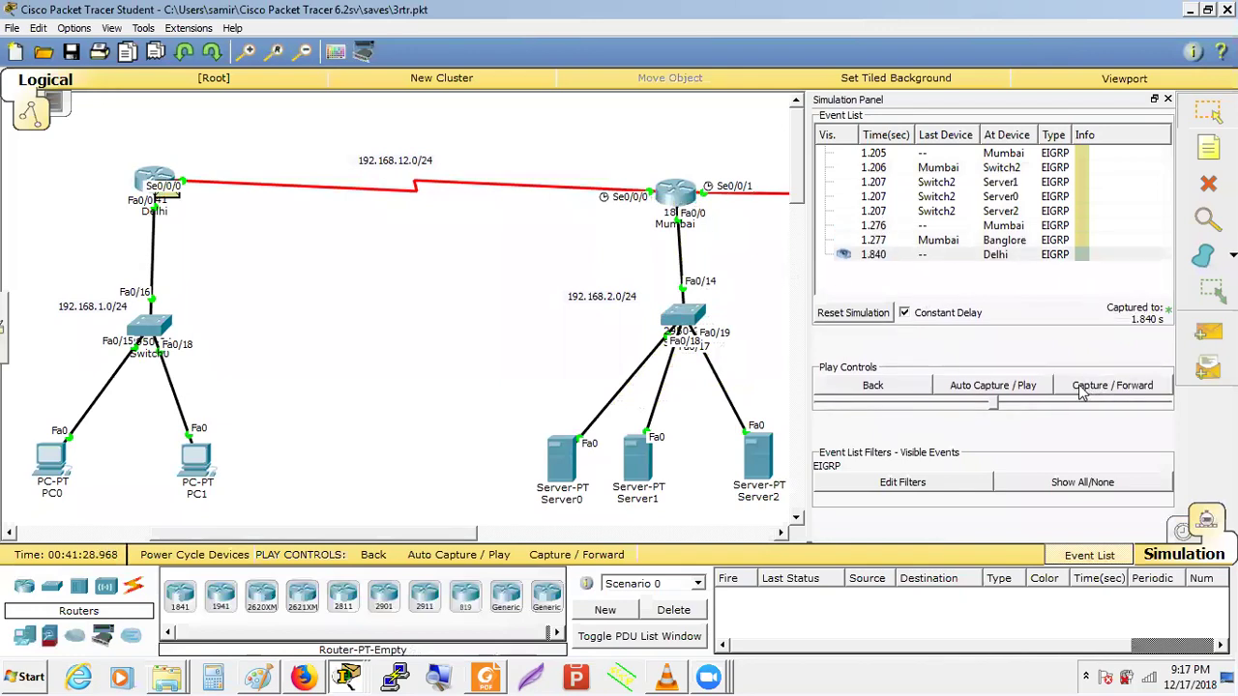
pyautogui.click(1084, 388)
pyautogui.click(1091, 392)
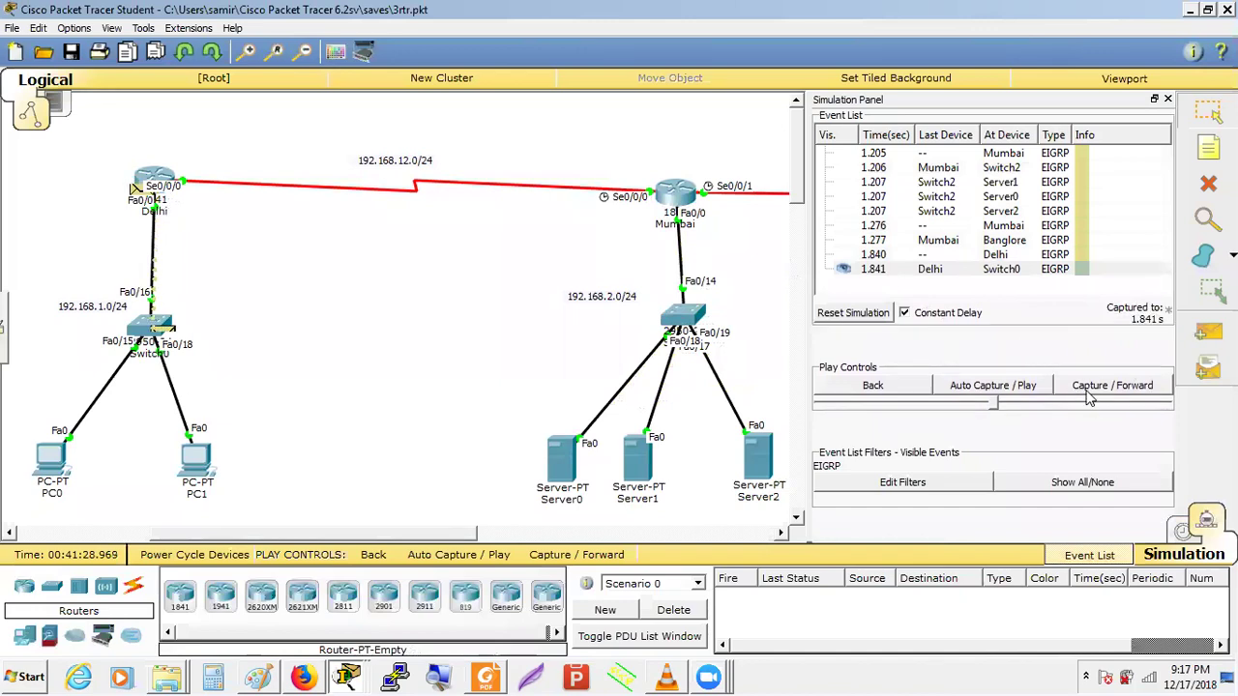
pyautogui.click(1090, 395)
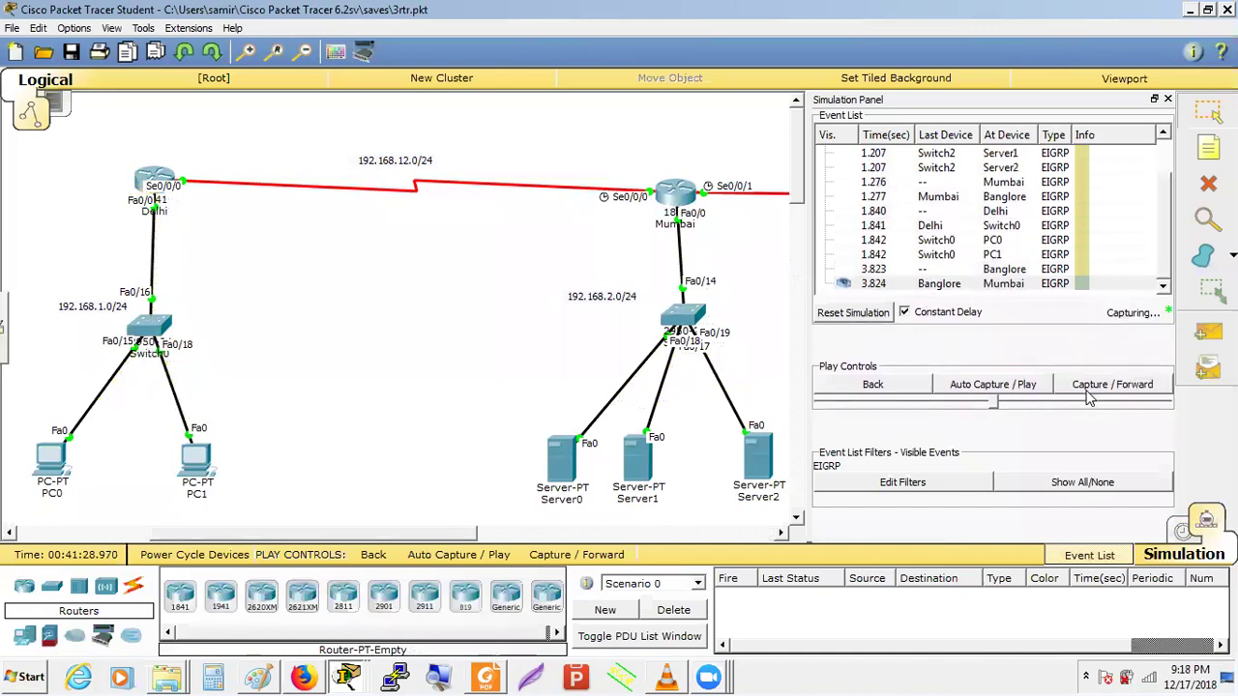
# Step: Advance the capture until Delhi's EIGRP packet reaches Mumbai, and examine its inbound PDU details through the EIGRP K values and hold time
pyautogui.click(1090, 396)
pyautogui.click(1090, 398)
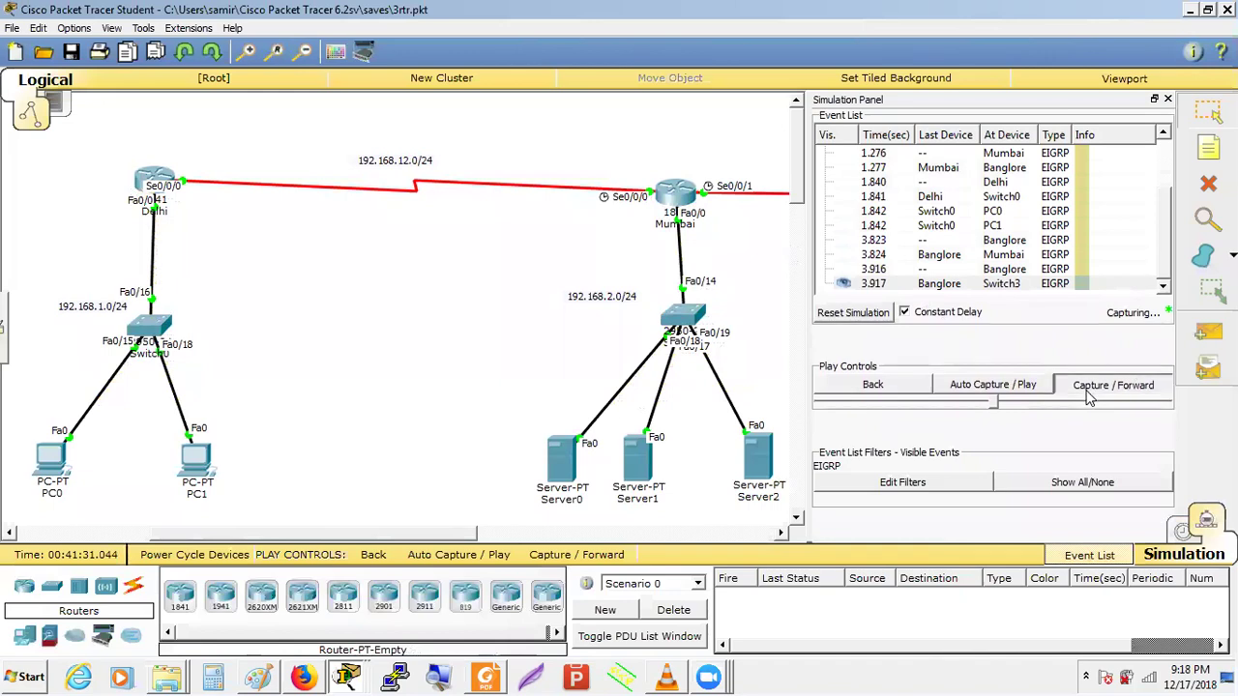
pyautogui.click(1090, 397)
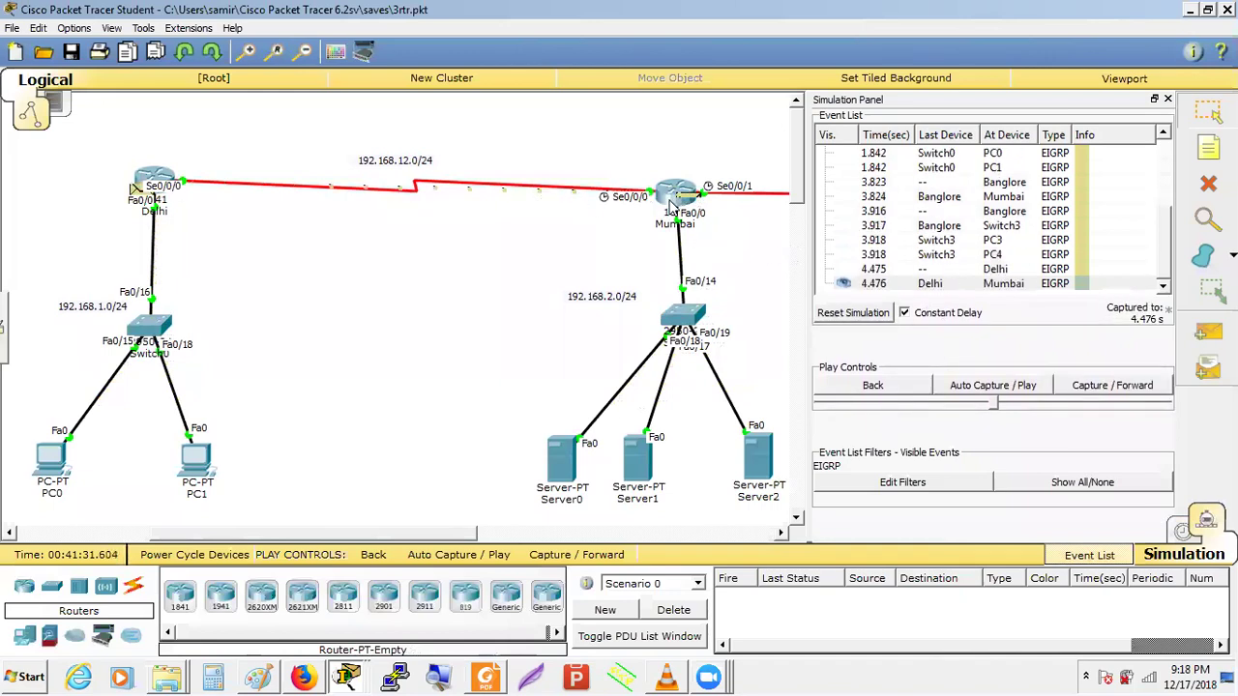
pyautogui.click(695, 201)
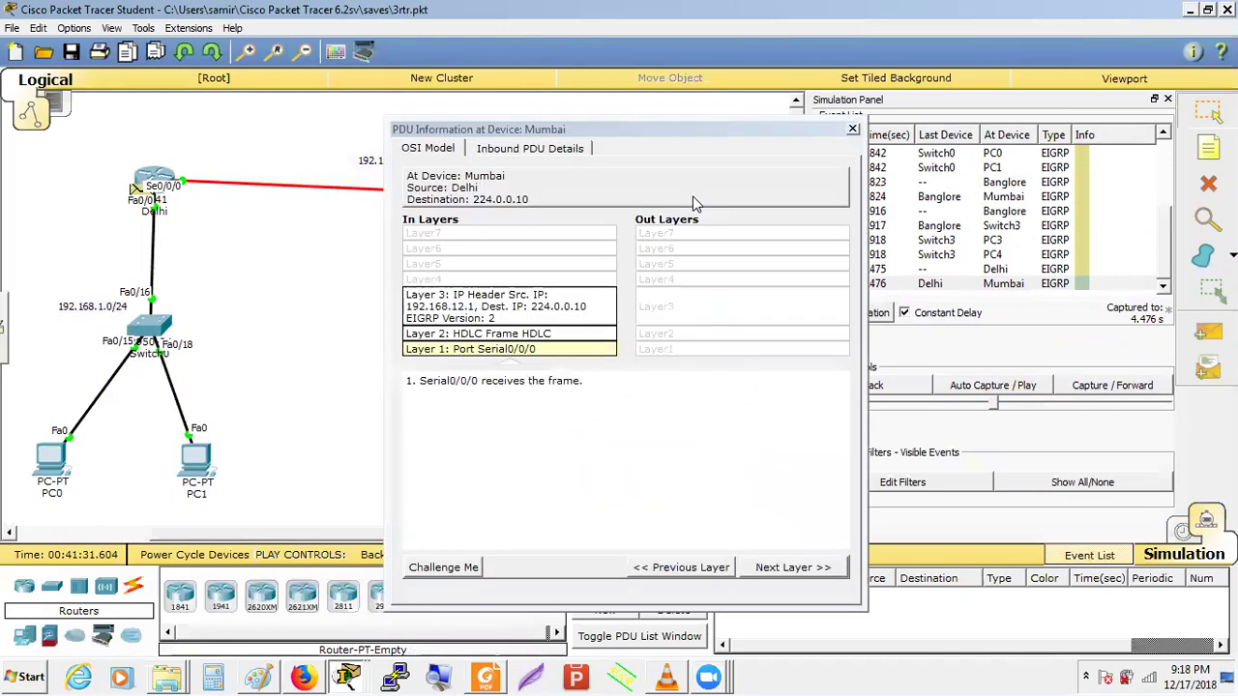
pyautogui.click(559, 153)
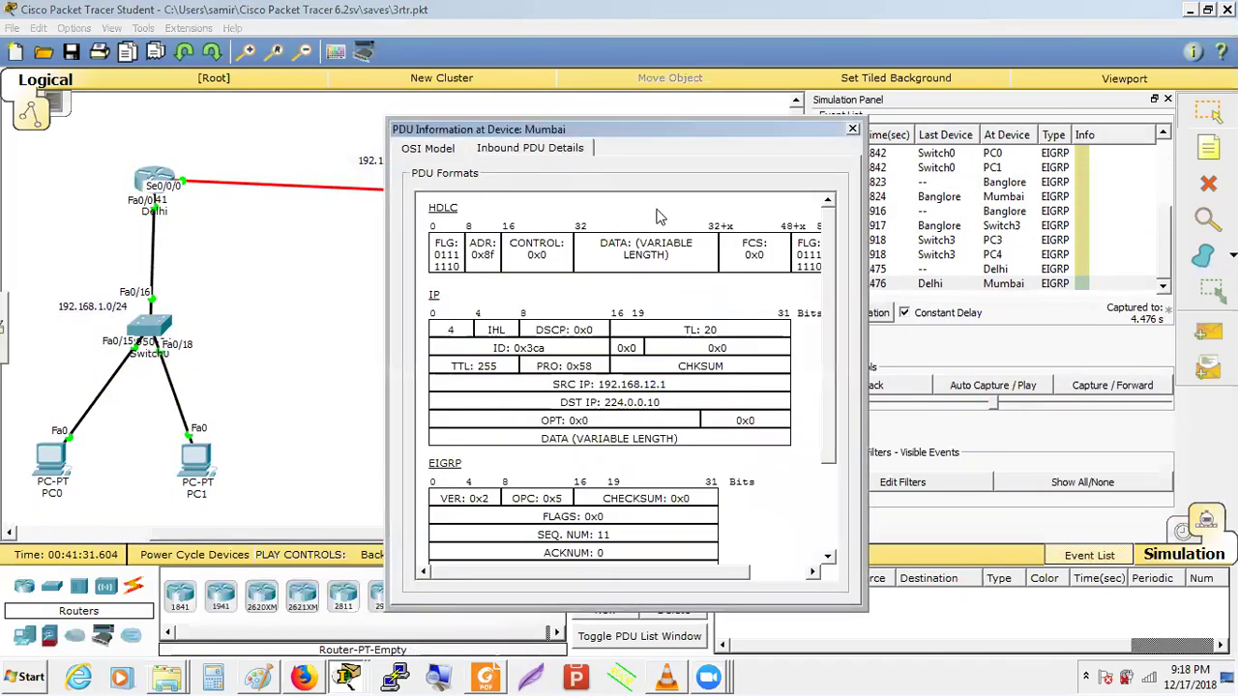
pyautogui.moveTo(824, 279); pyautogui.dragTo(830, 369)
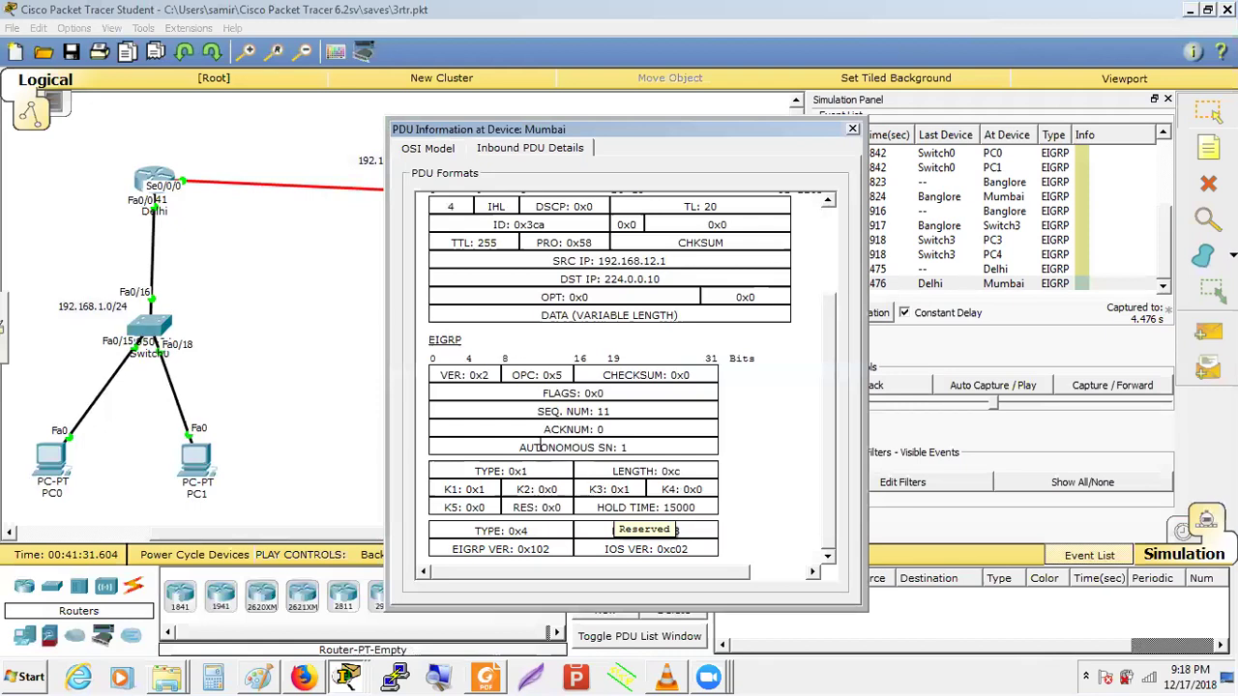
# Step: Close Mumbai's PDU information and return the network to Realtime mode
pyautogui.click(339, 311)
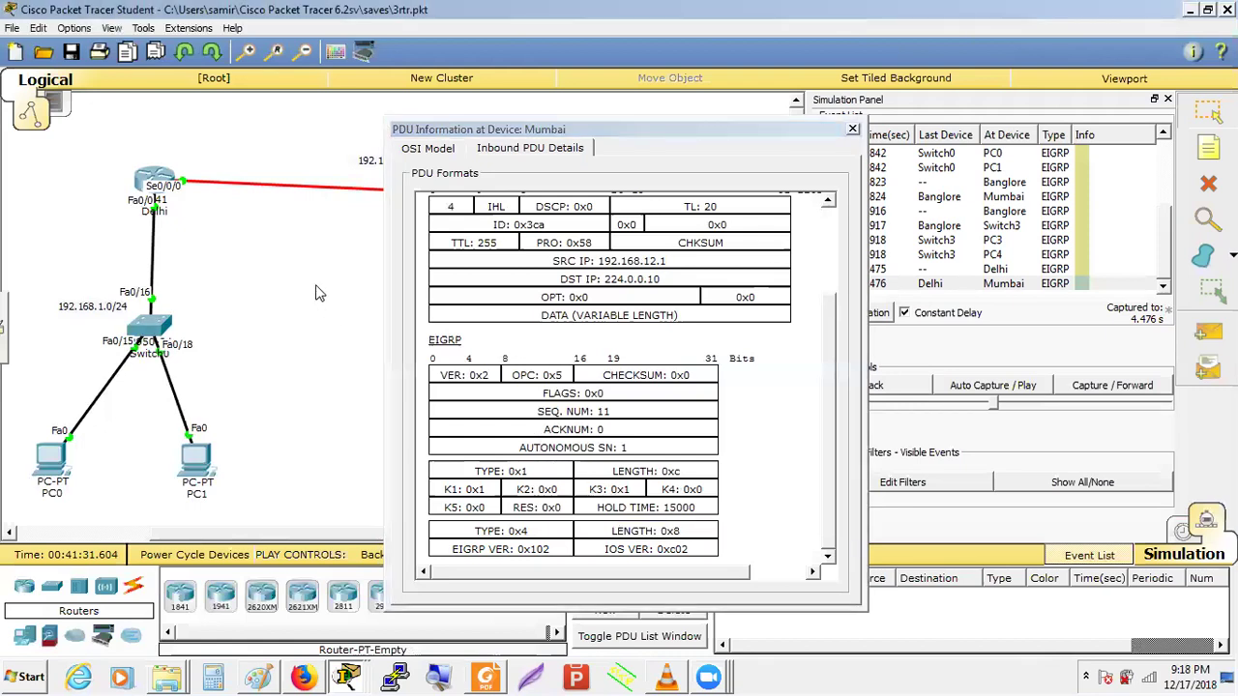
pyautogui.click(848, 140)
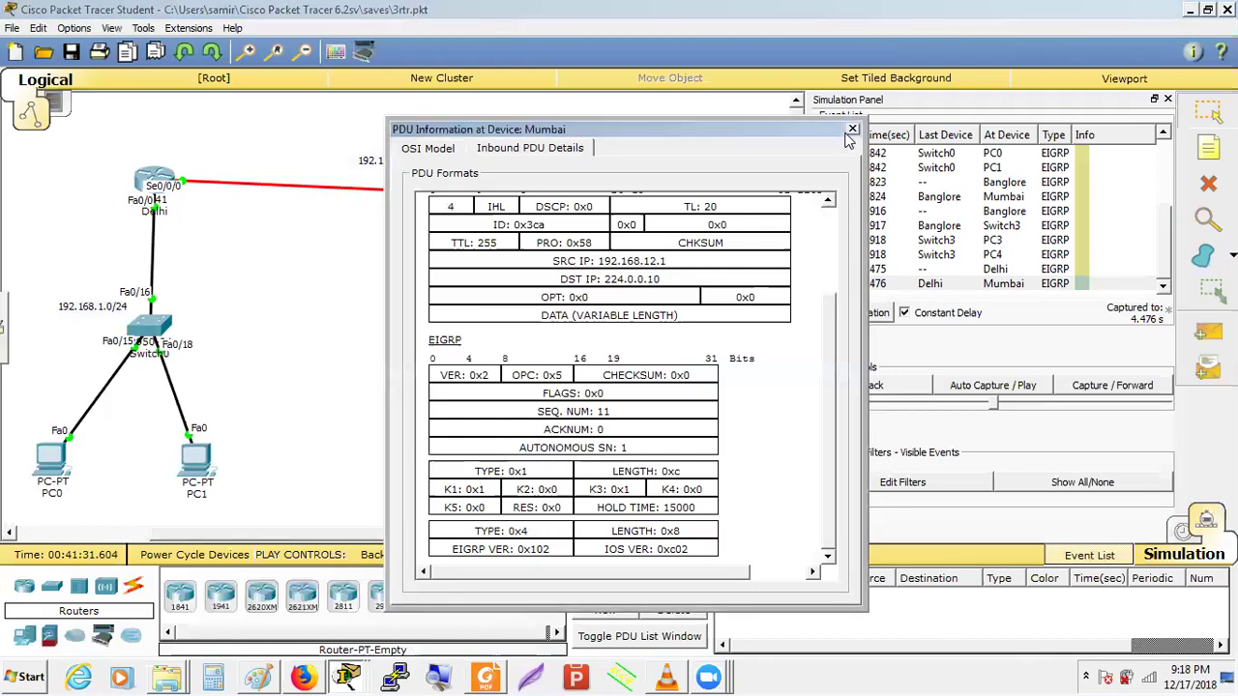
pyautogui.click(852, 130)
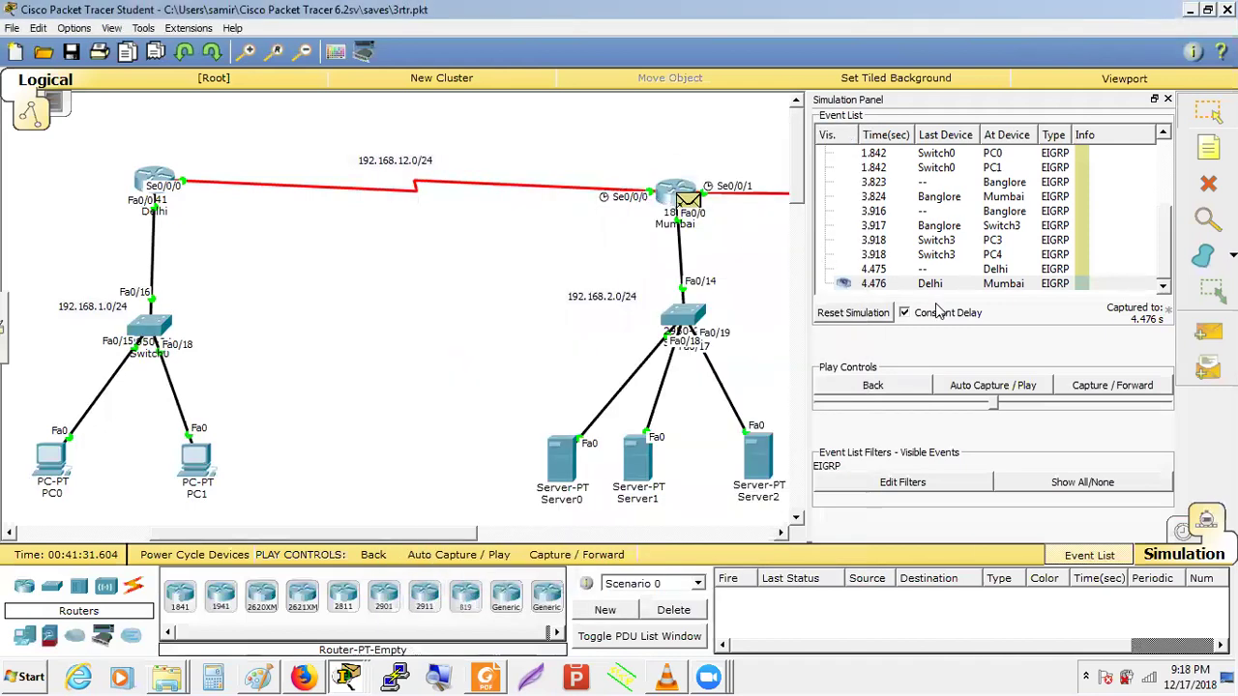
pyautogui.click(1182, 532)
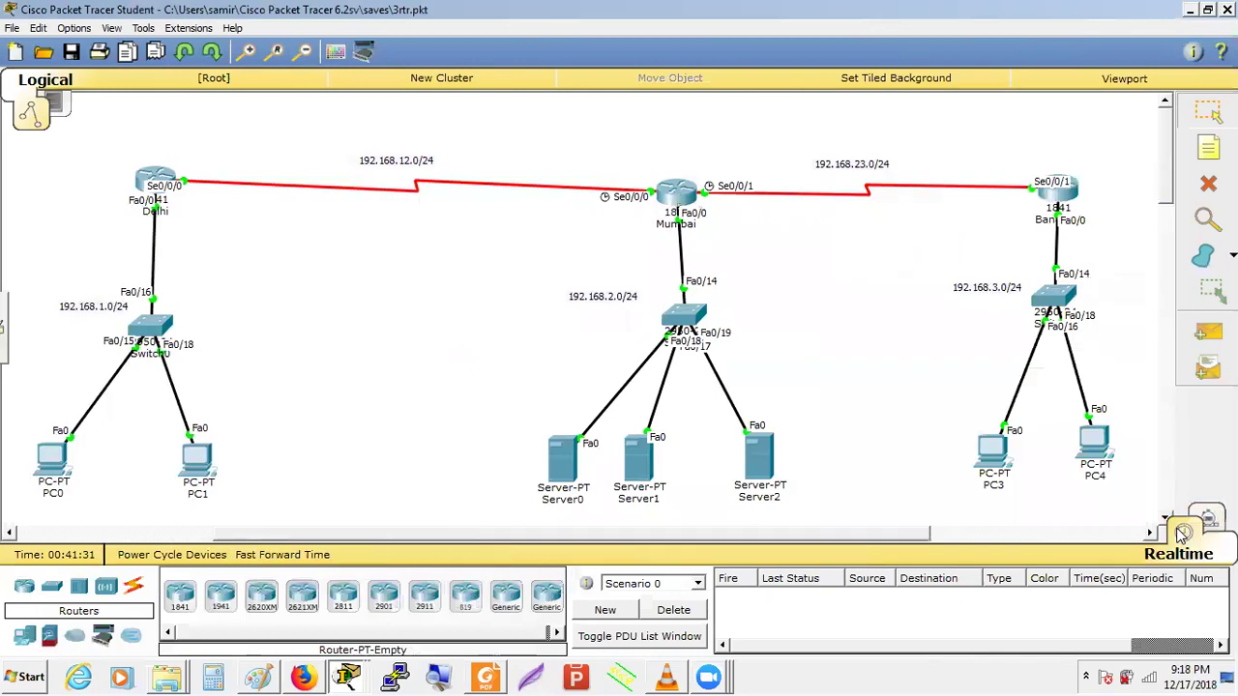
# Step: Switch to the Copy of EIGRP document and review its administrative distance, multicast address and protocol number notes, route table example and Feasibility condition diagram
pyautogui.hotkey('alt', 'Tab')
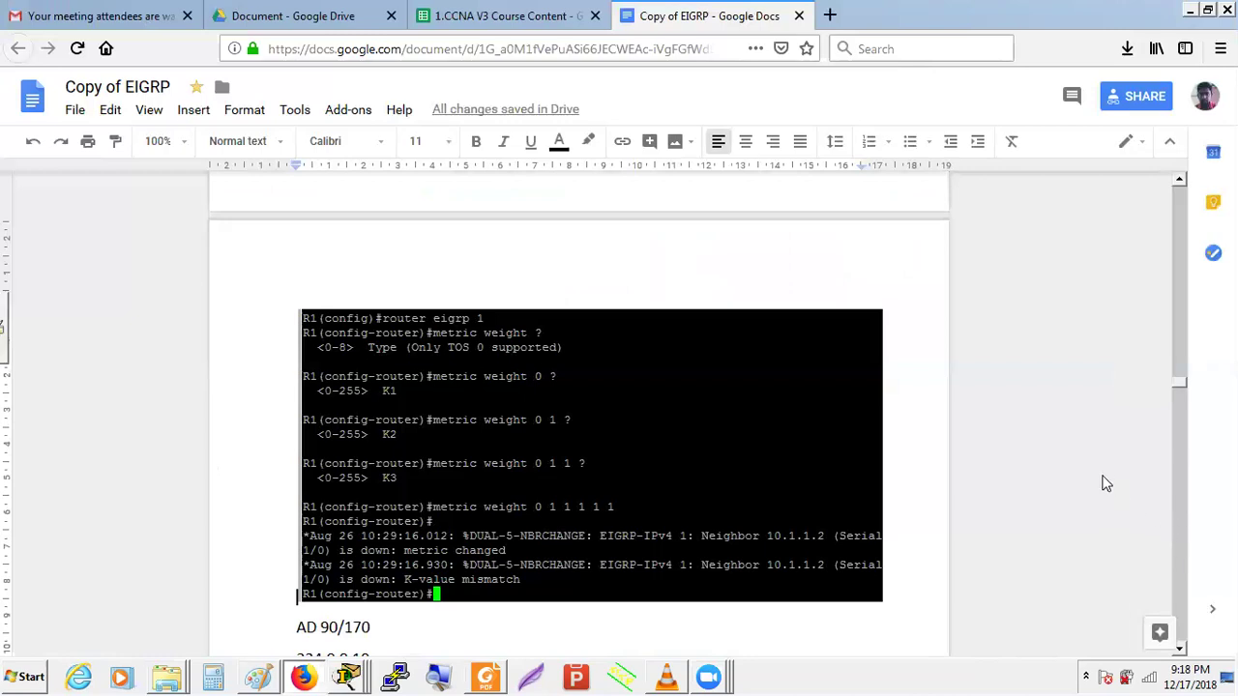
pyautogui.press('End')
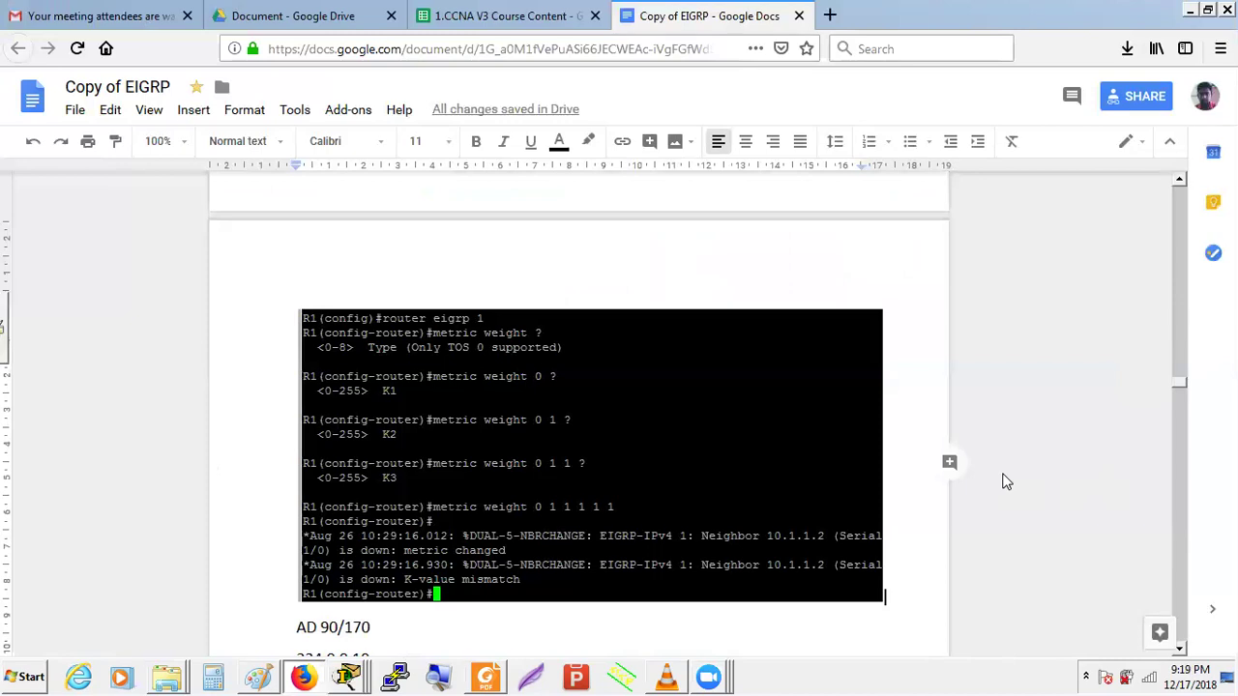
pyautogui.press('Down')
pyautogui.press('Down')
pyautogui.press('Down')
pyautogui.press('Down')
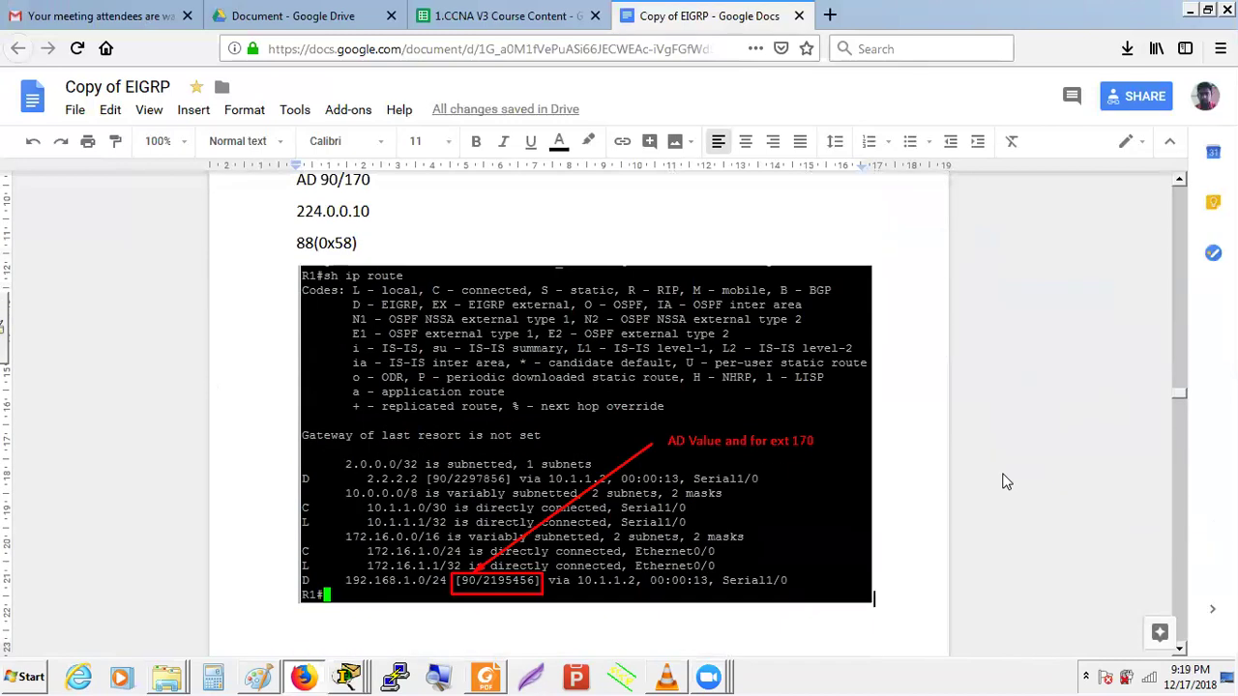
pyautogui.press('Down')
pyautogui.press('Down')
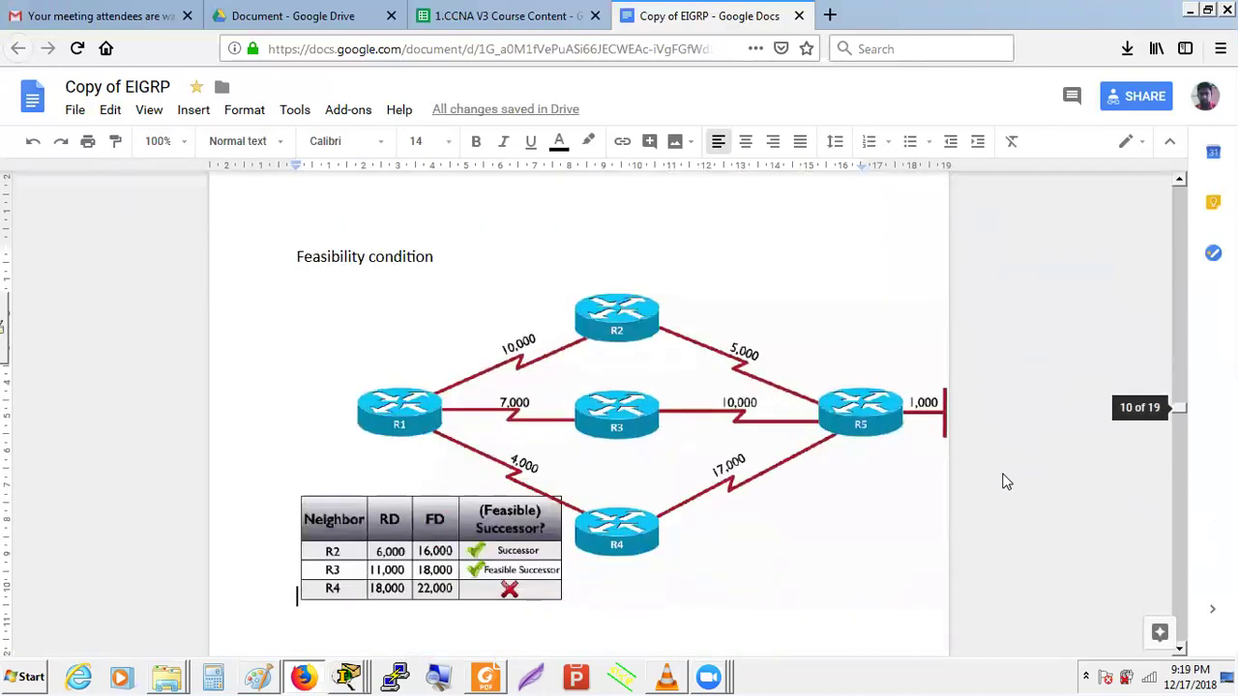
pyautogui.press('Down')
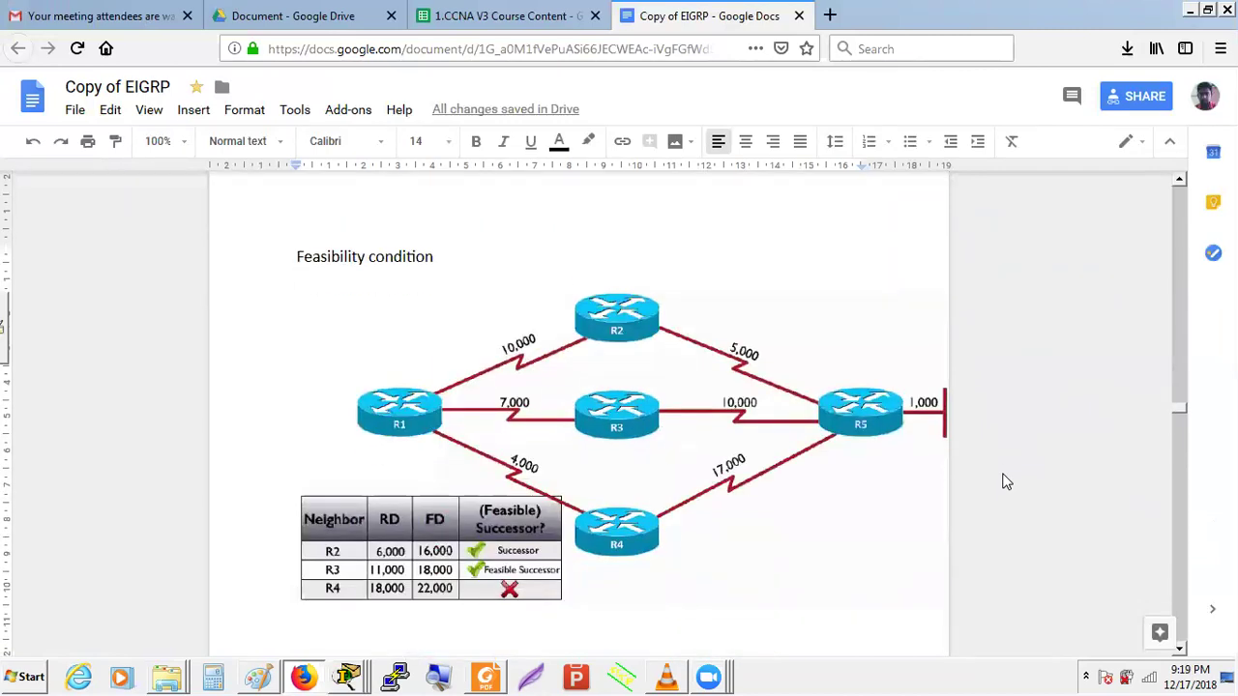